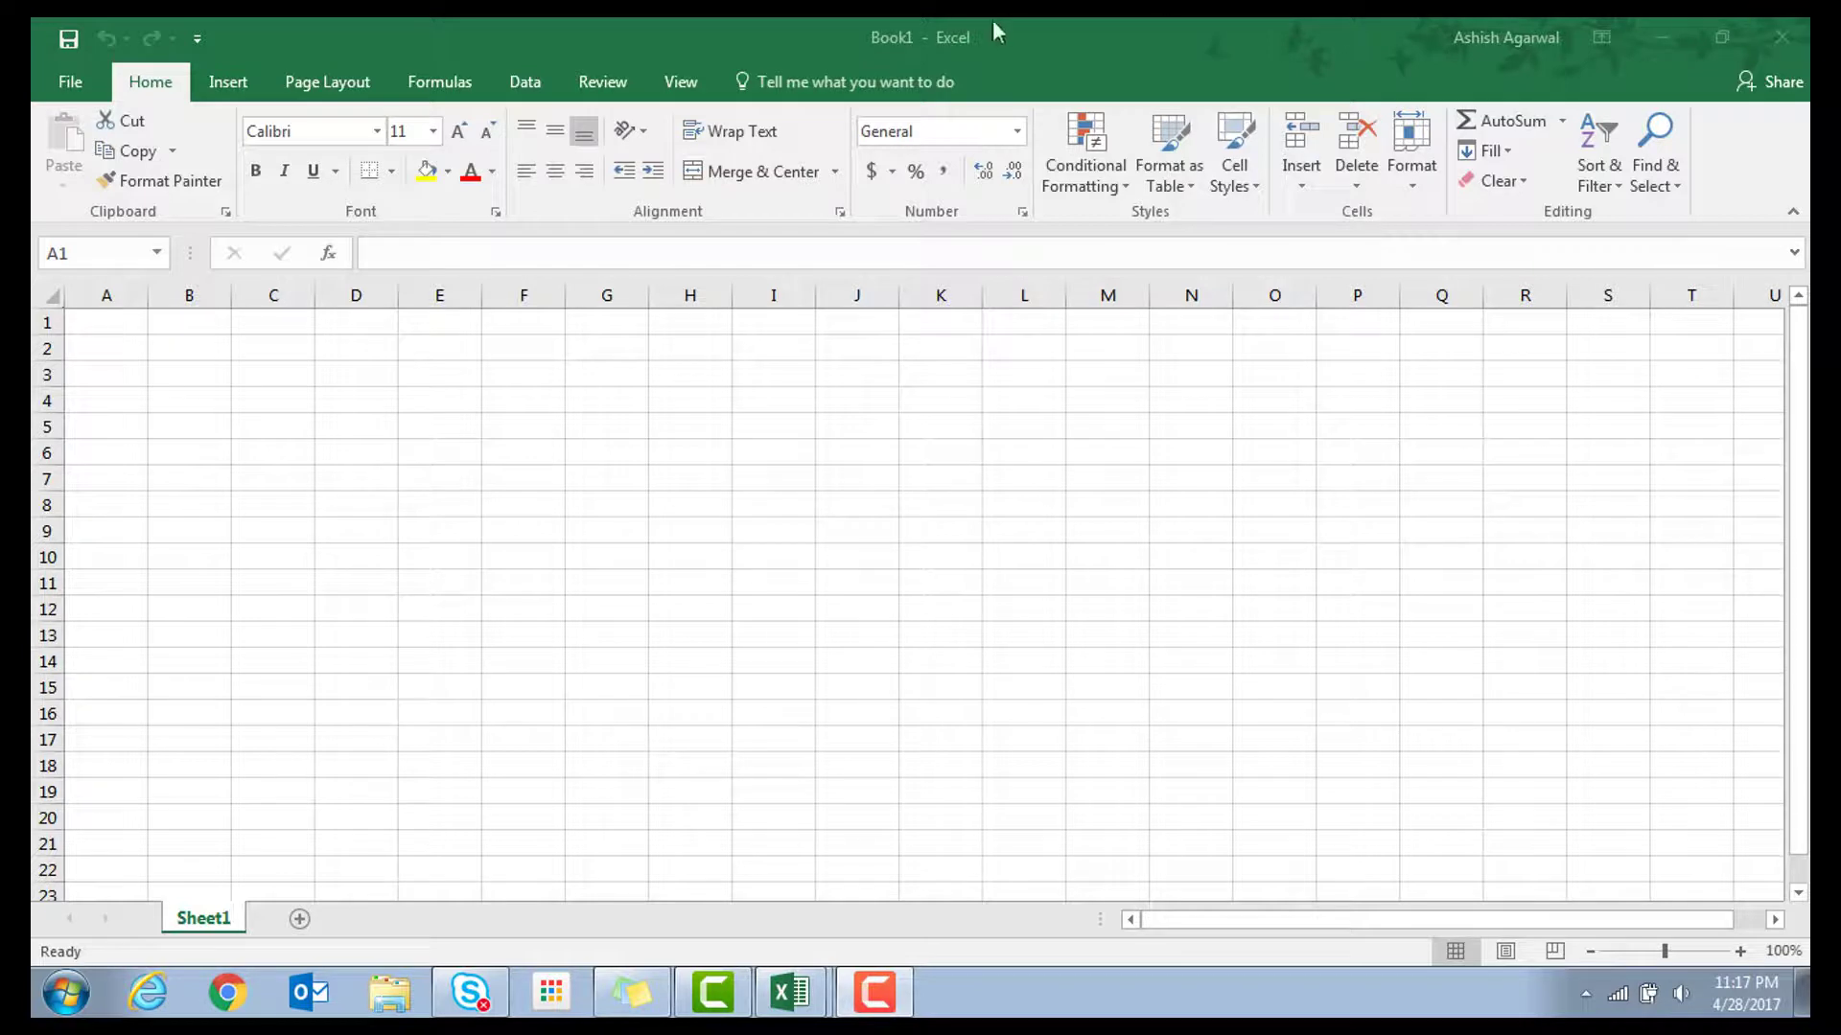
# Enter the column headers Name and Age in cells A1 and B1
pyautogui.click(108, 321)
pyautogui.write('N')
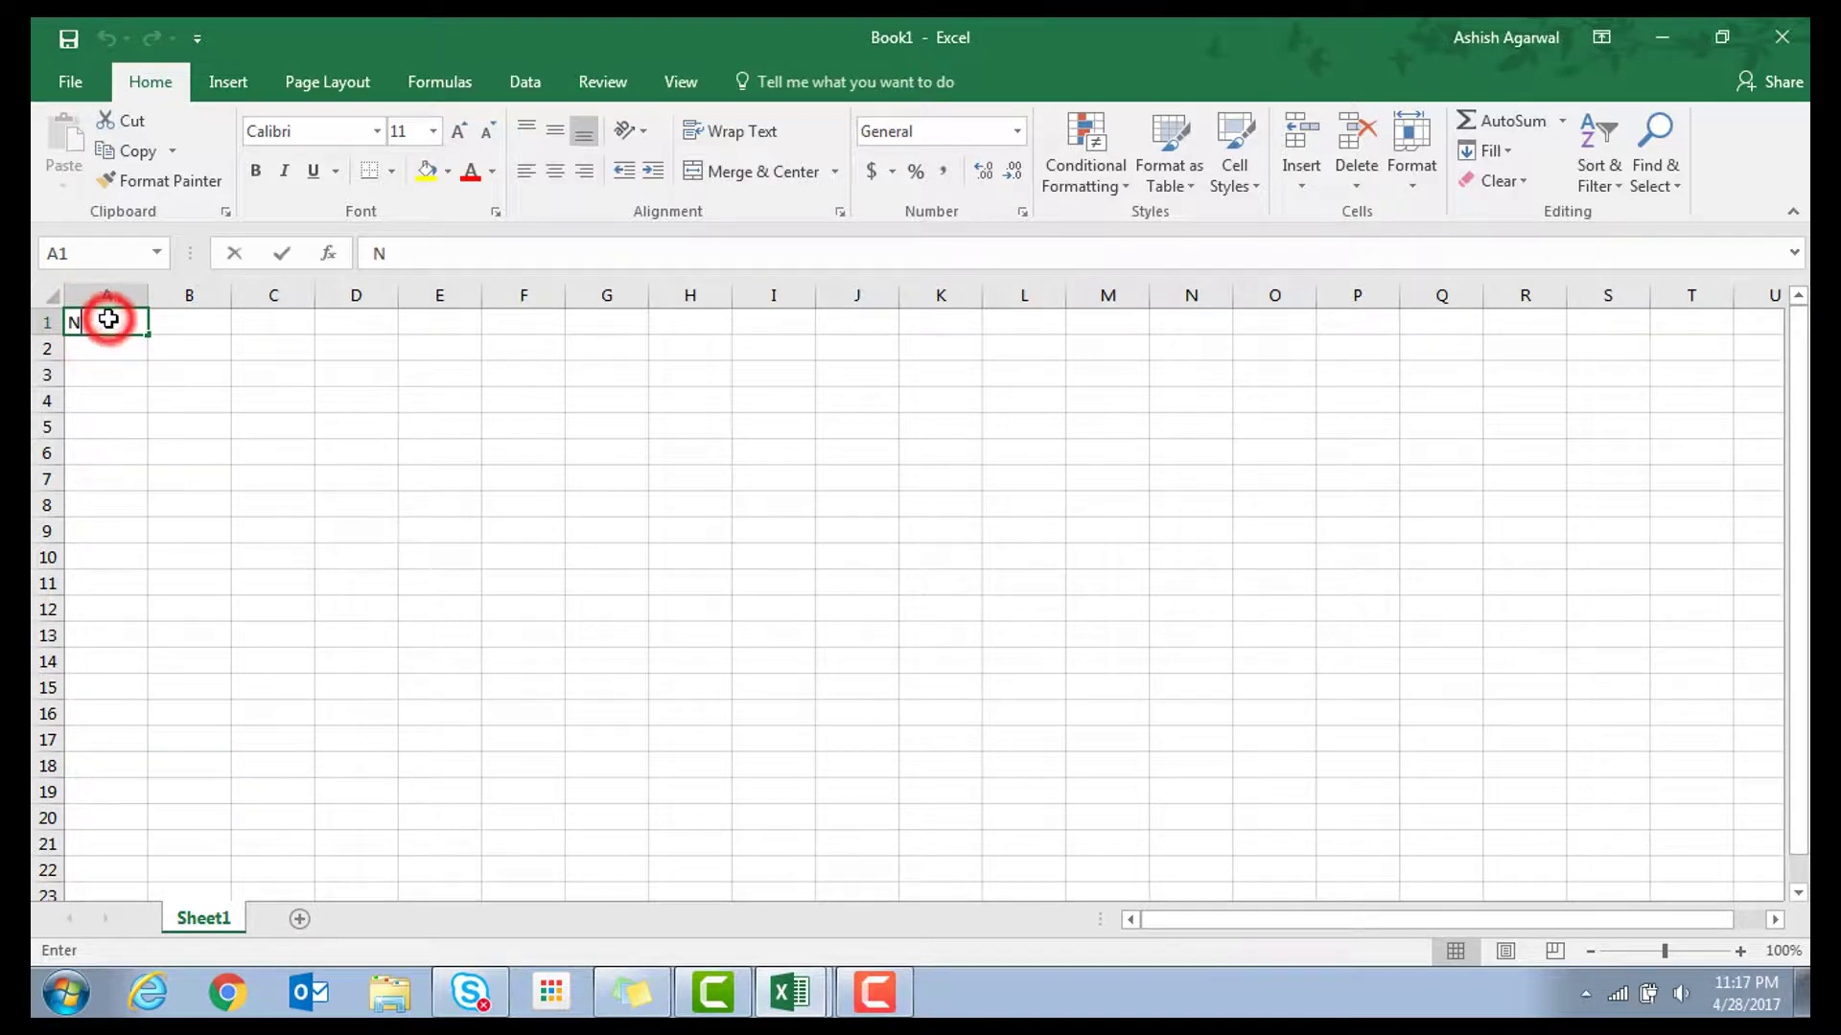
pyautogui.write('ame')
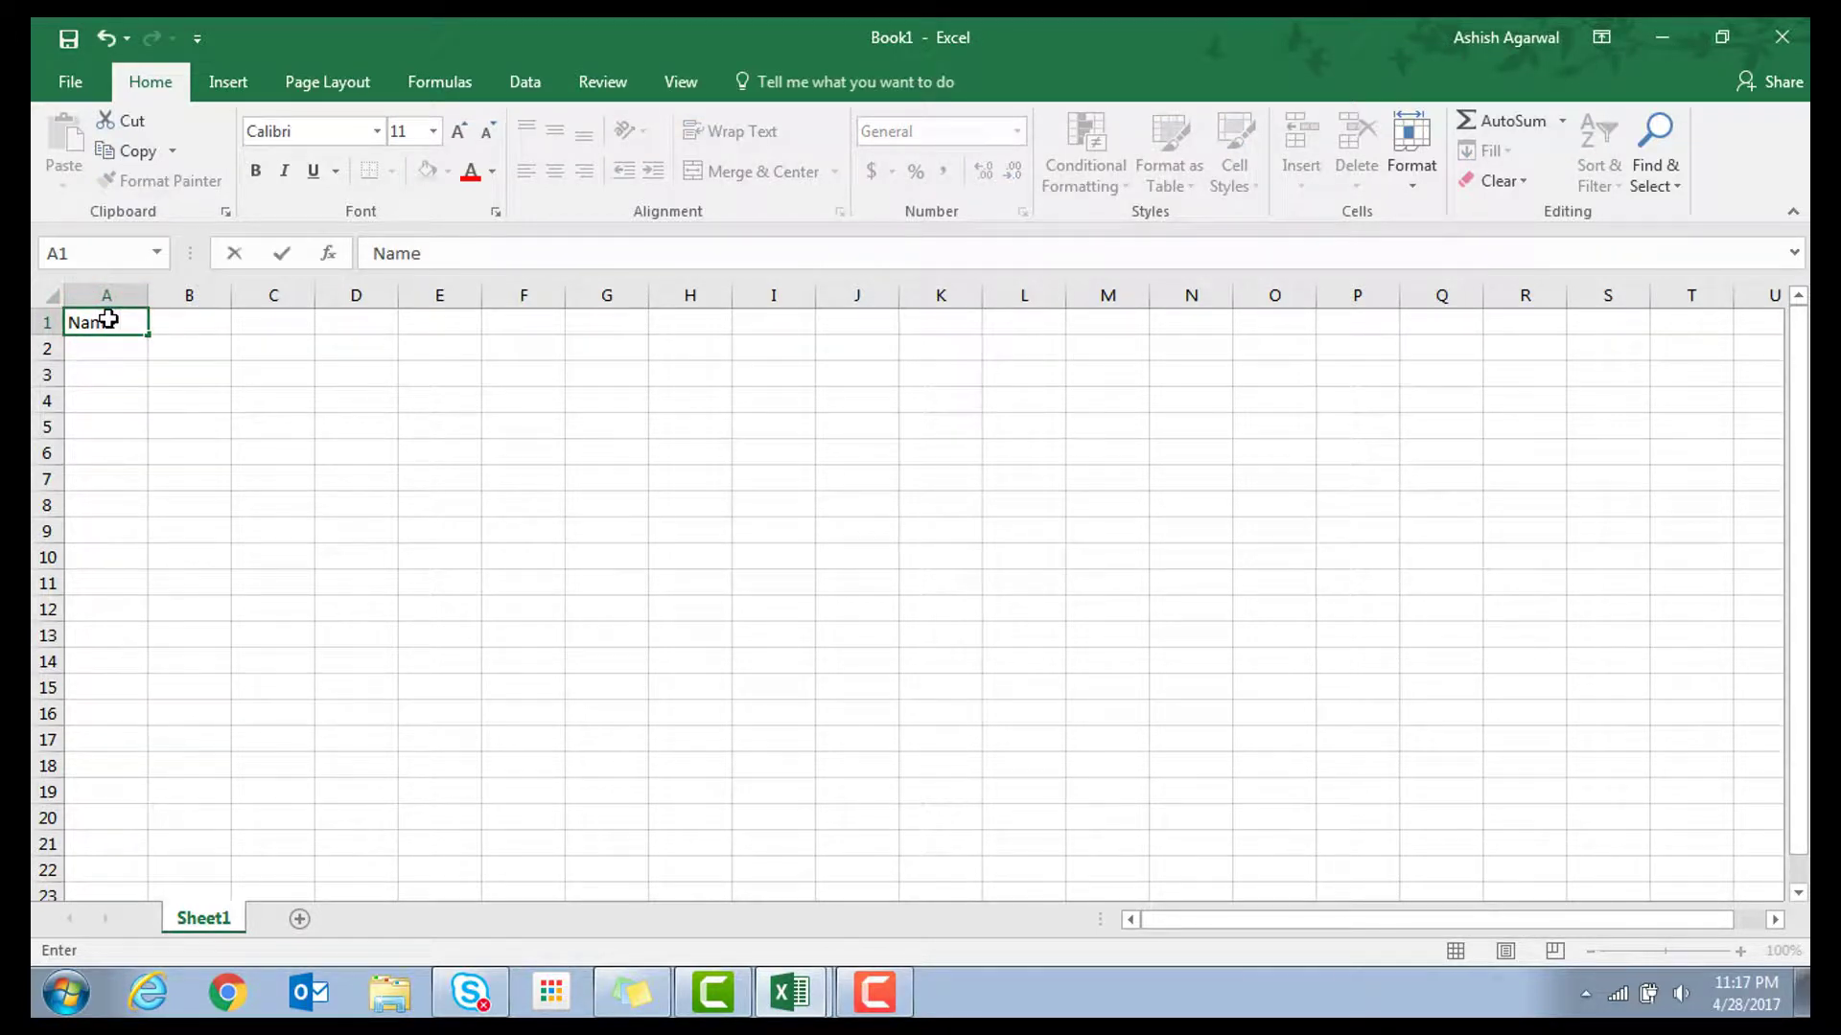
pyautogui.press('Tab')
pyautogui.write('Age Mo')
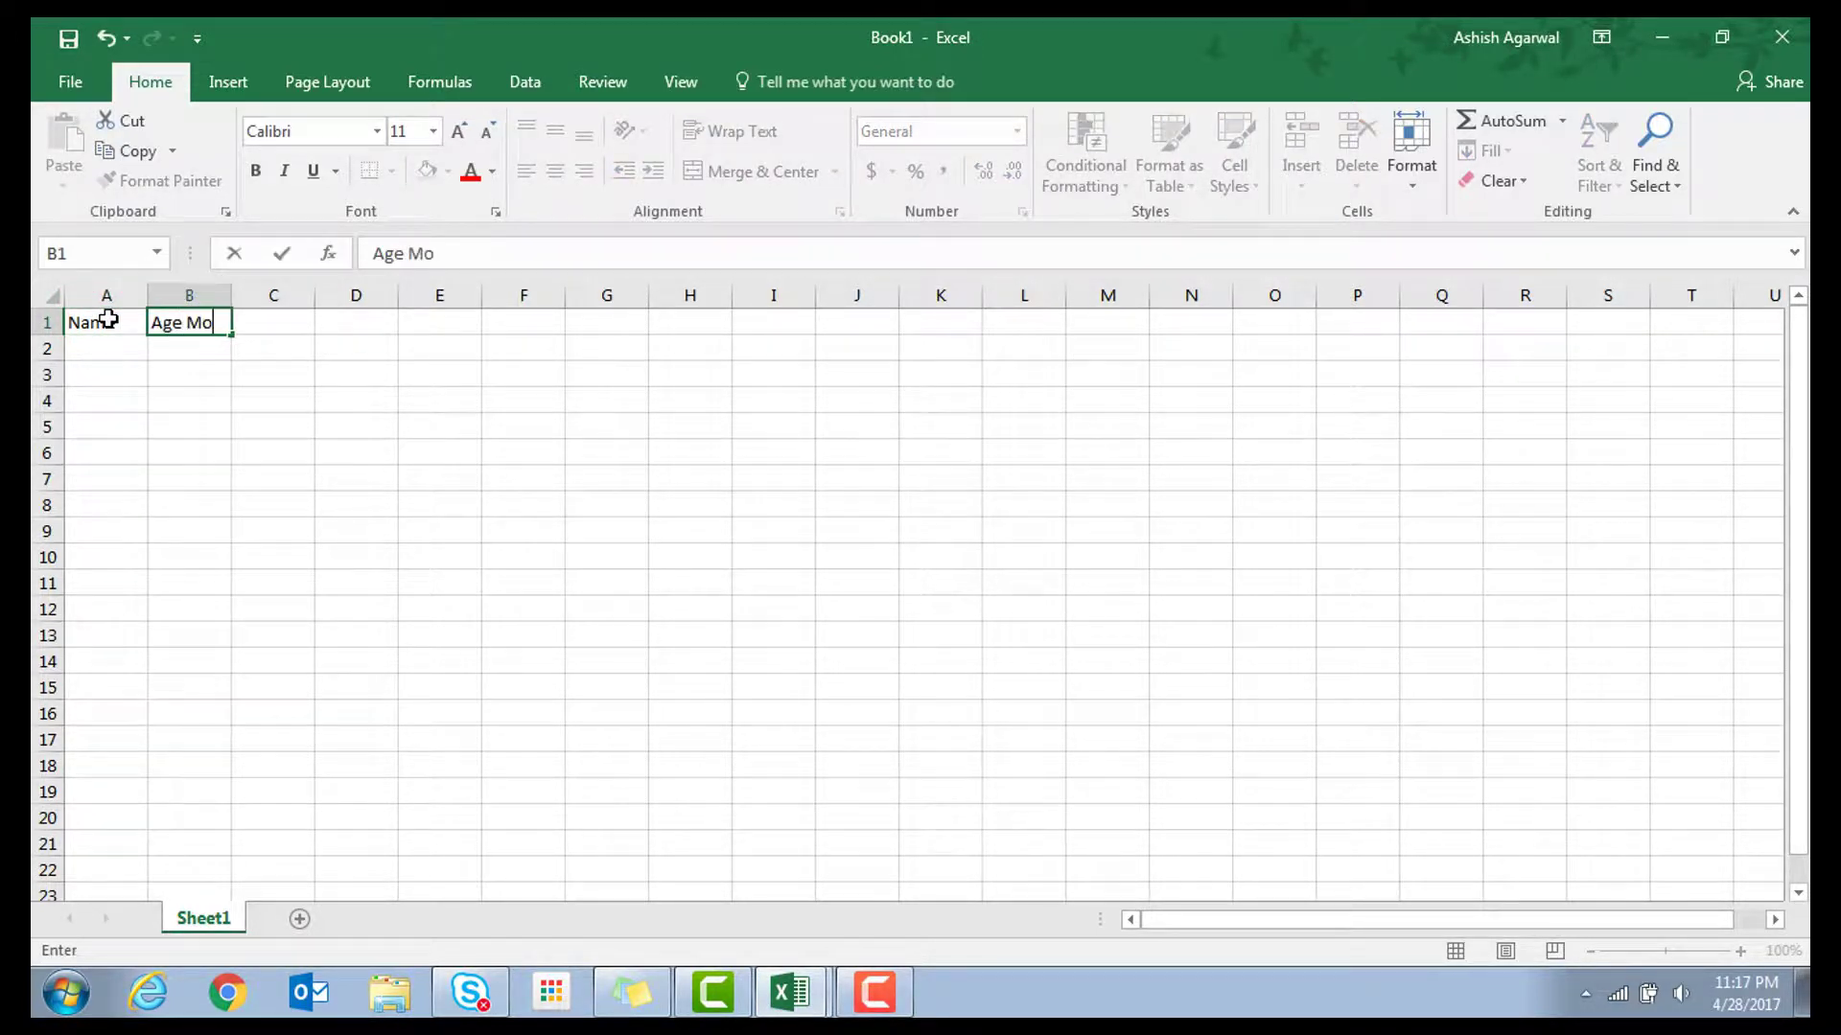
pyautogui.write('b')
pyautogui.press('BackSpace')
pyautogui.press('BackSpace')
pyautogui.press('BackSpace')
pyautogui.press('Tab')
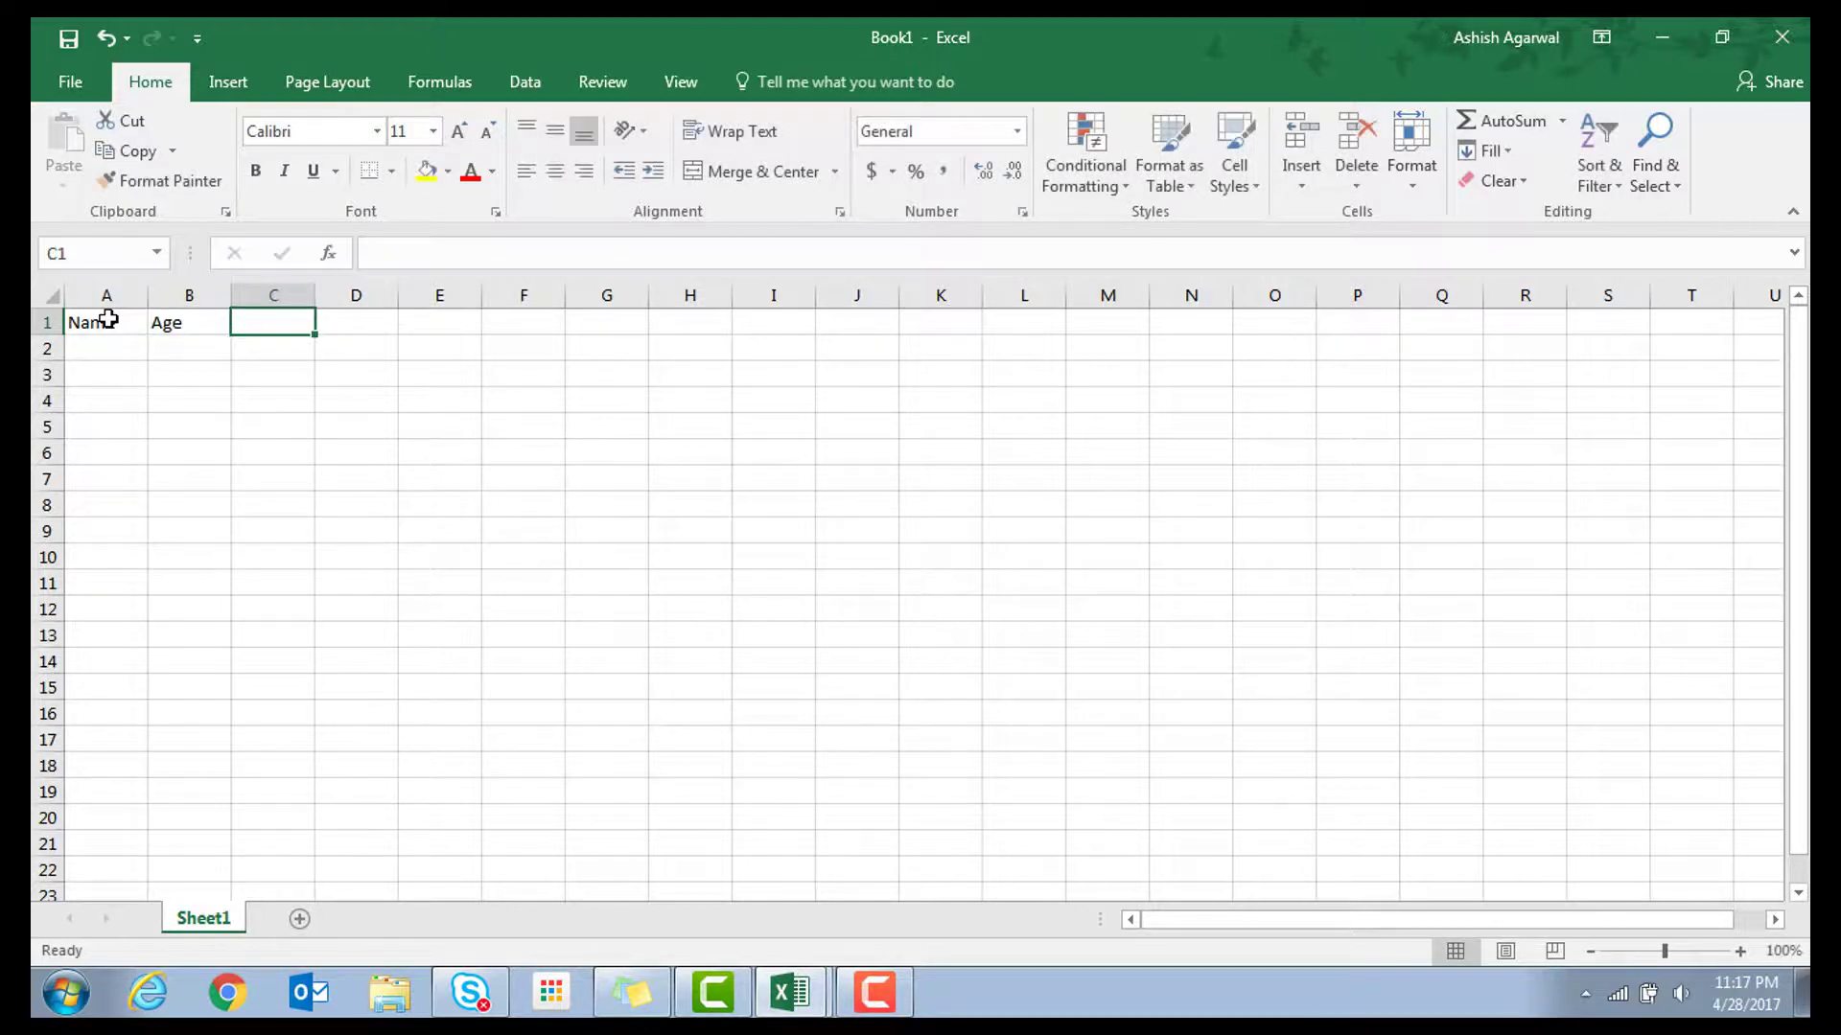
# Add the column headers Address and Mobile in cells C1 and D1
pyautogui.write('Address')
pyautogui.press('Tab')
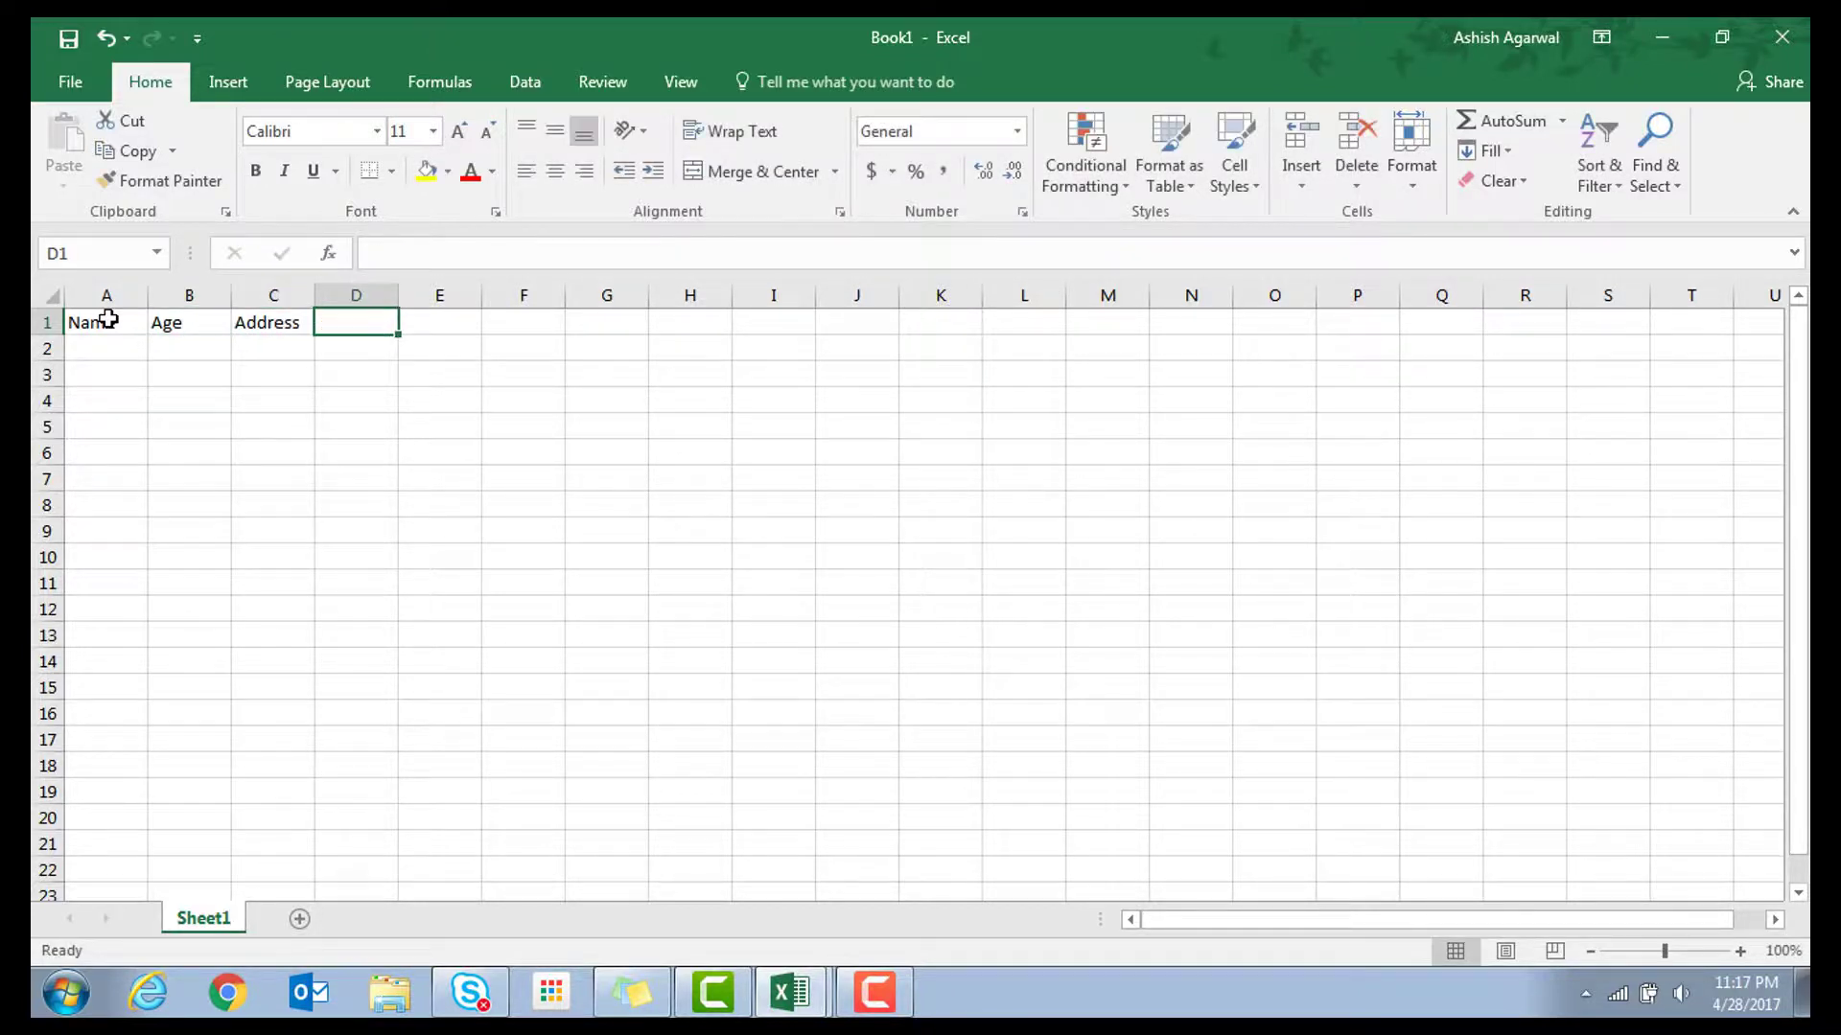
pyautogui.write('Mobile')
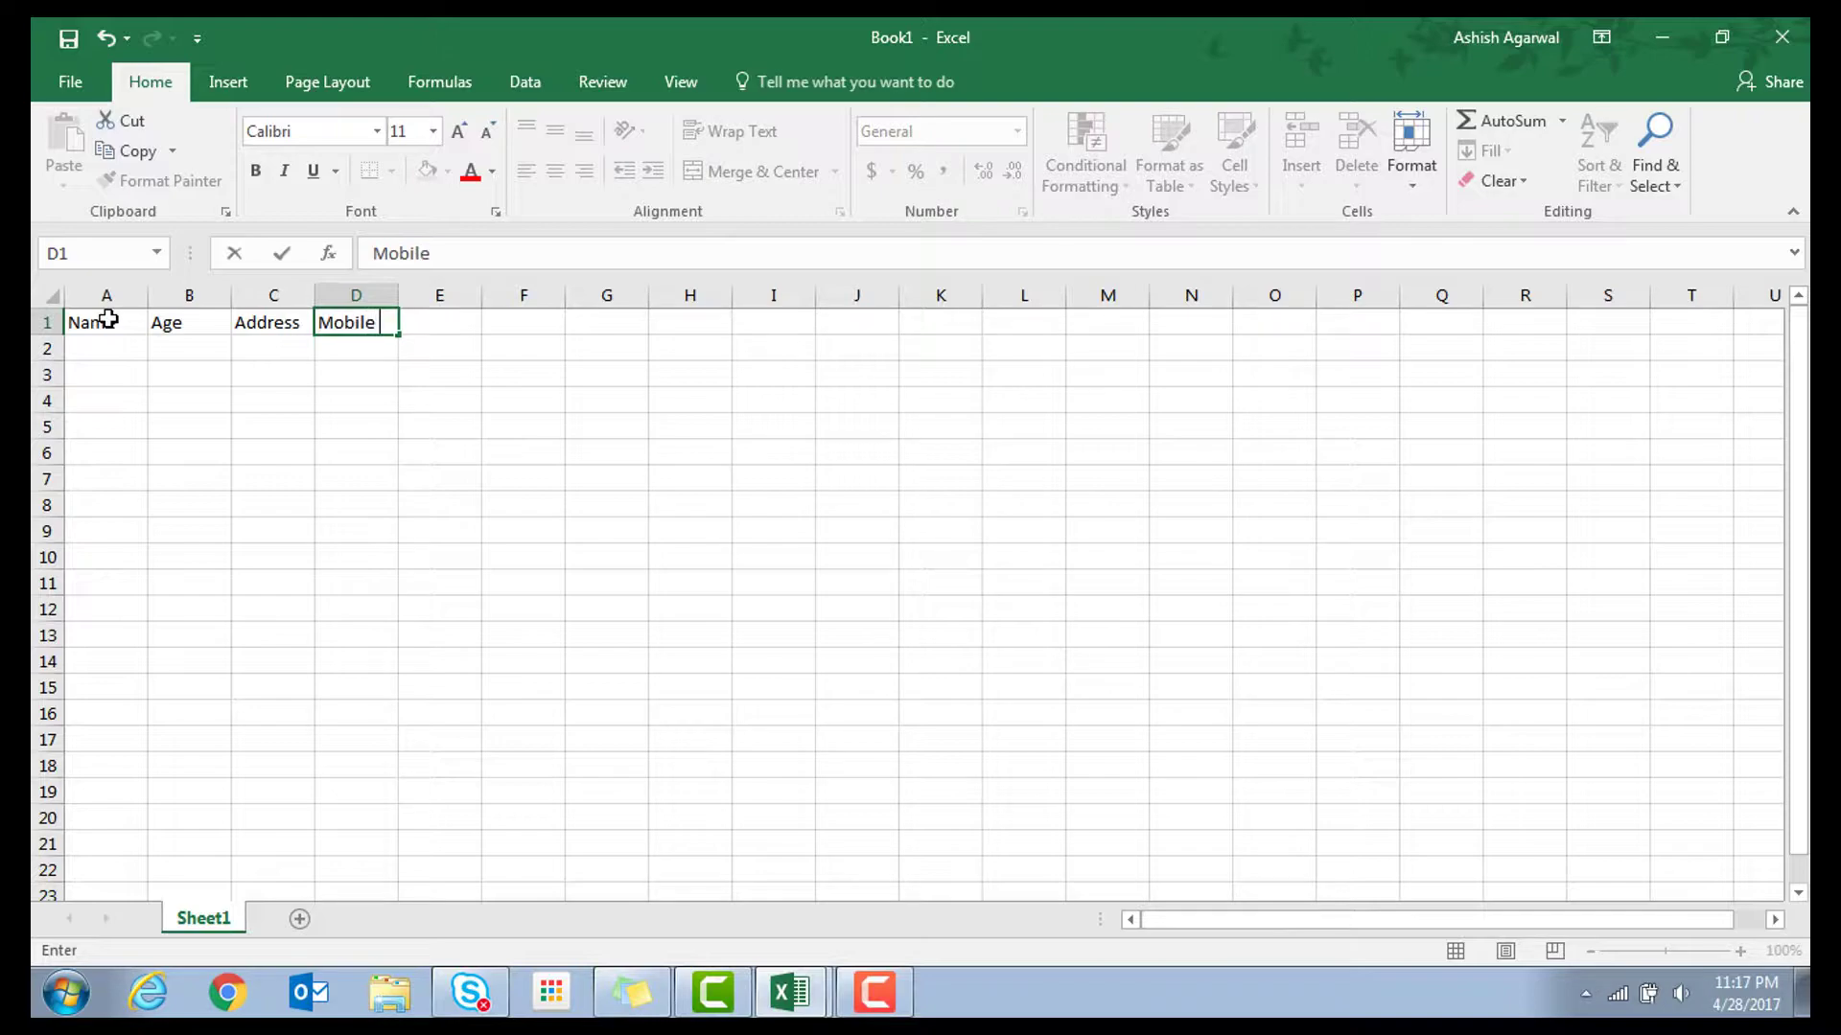
pyautogui.press('Tab')
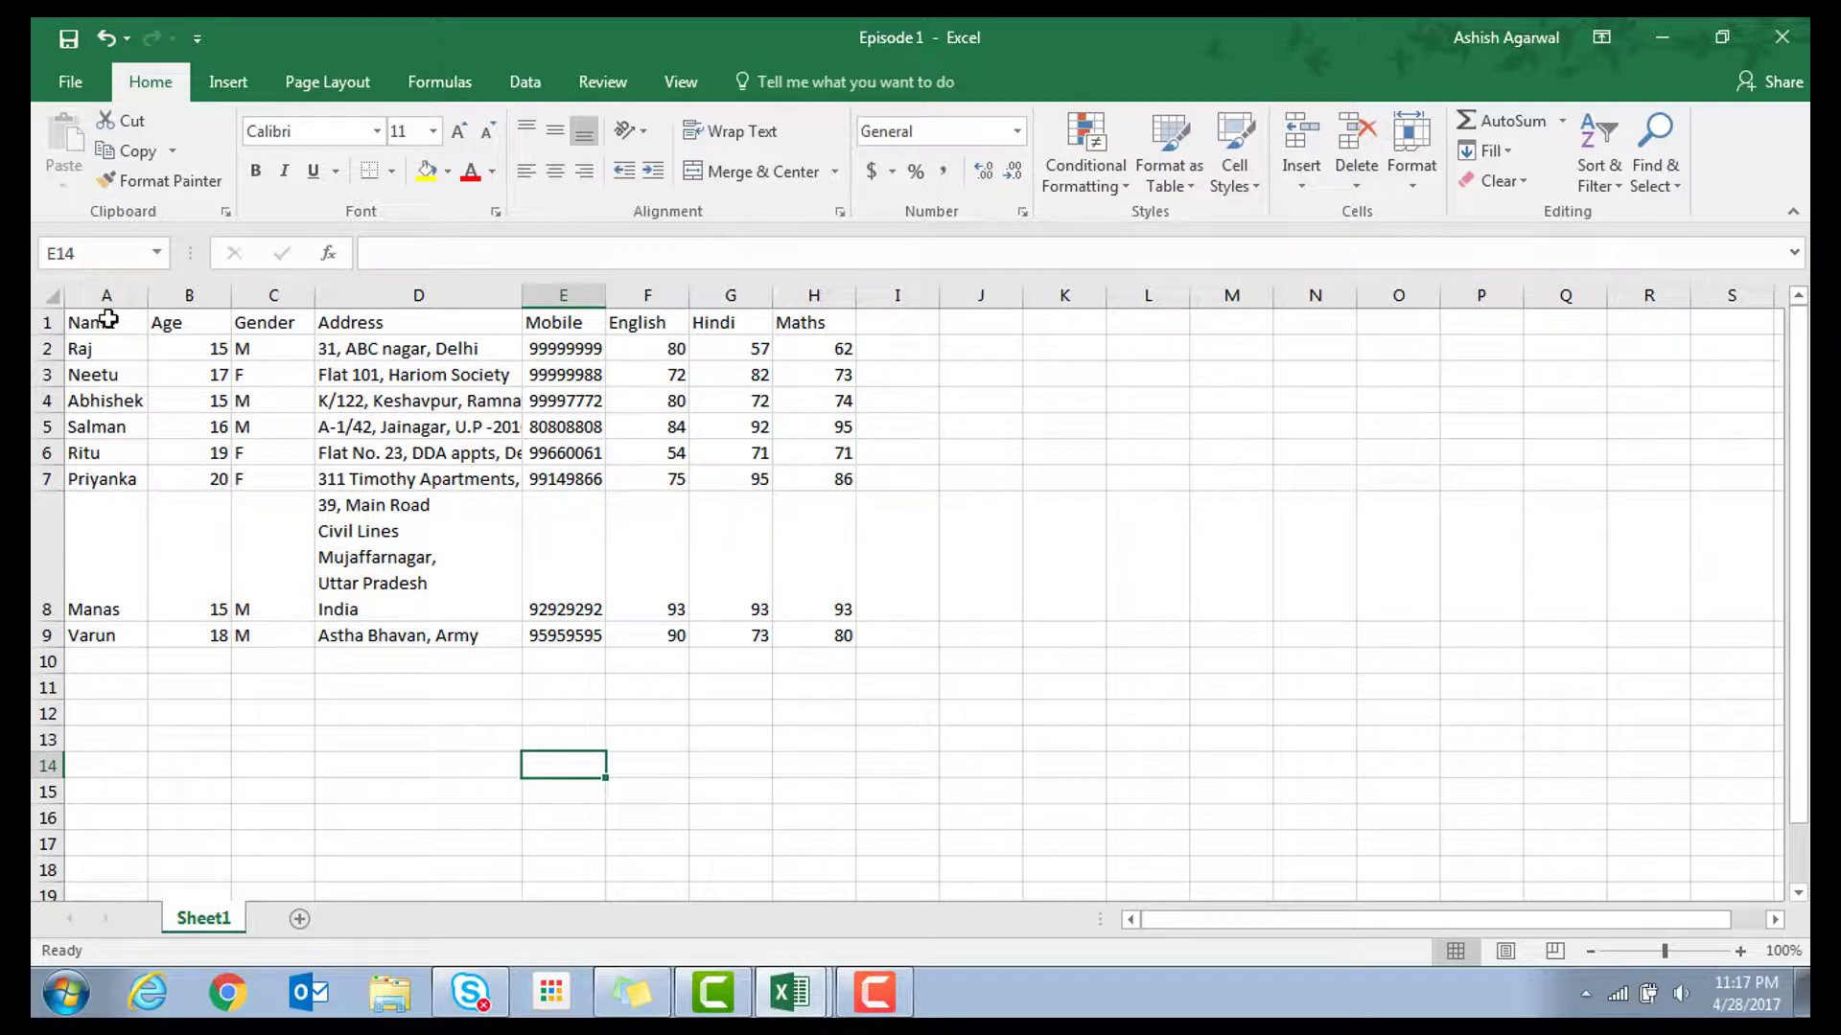
# Add an Average column header in cell I1, directly after the Maths column
pyautogui.click(816, 321)
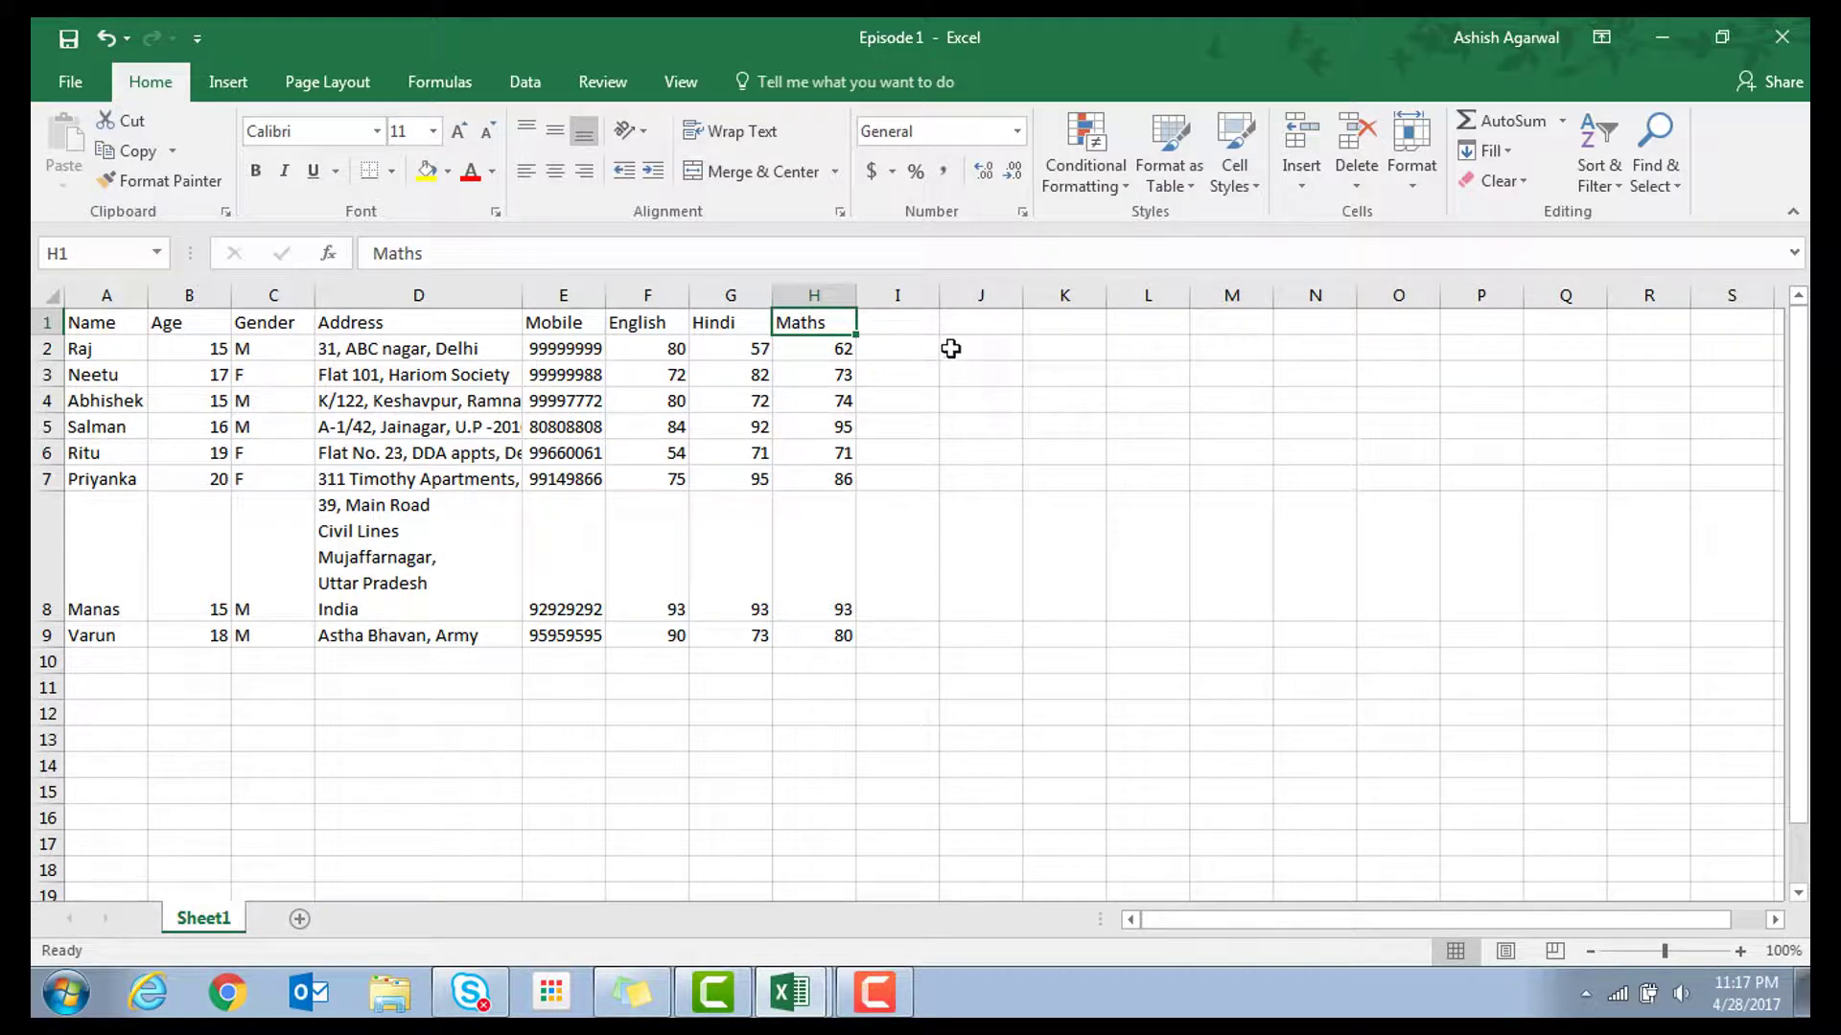
pyautogui.click(897, 324)
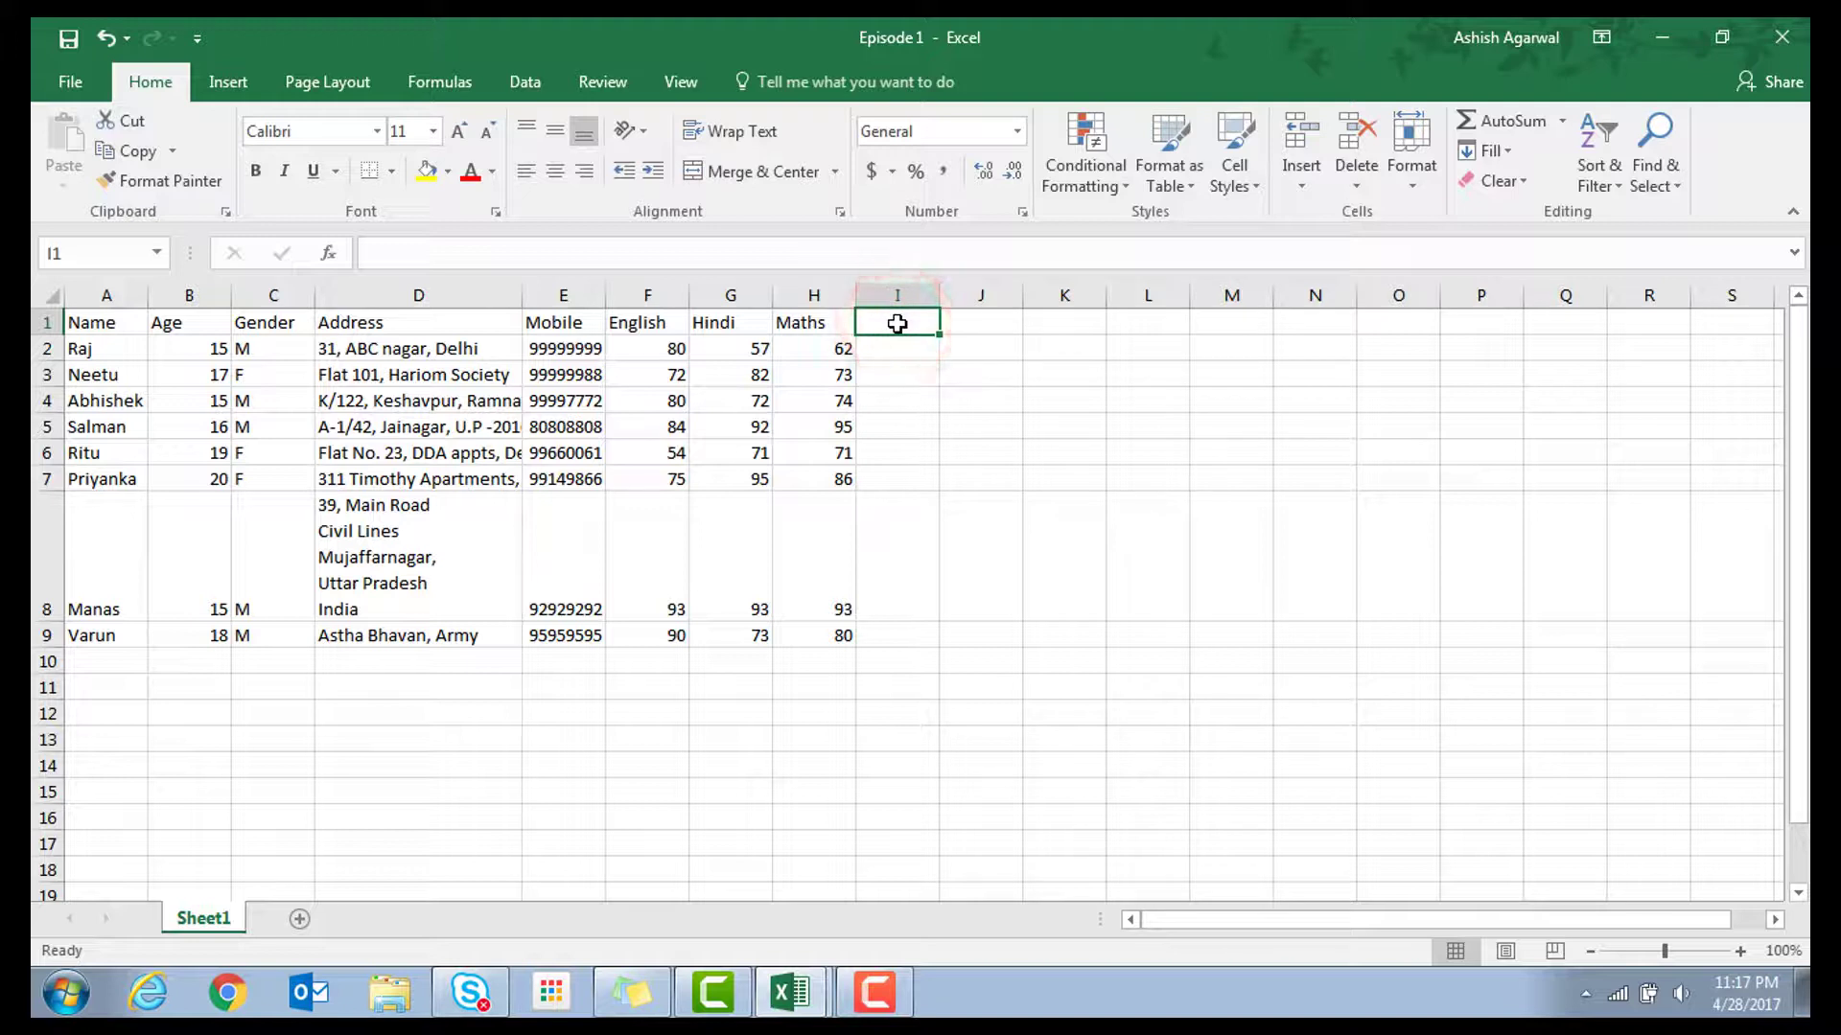
pyautogui.write('Average')
pyautogui.press('Return')
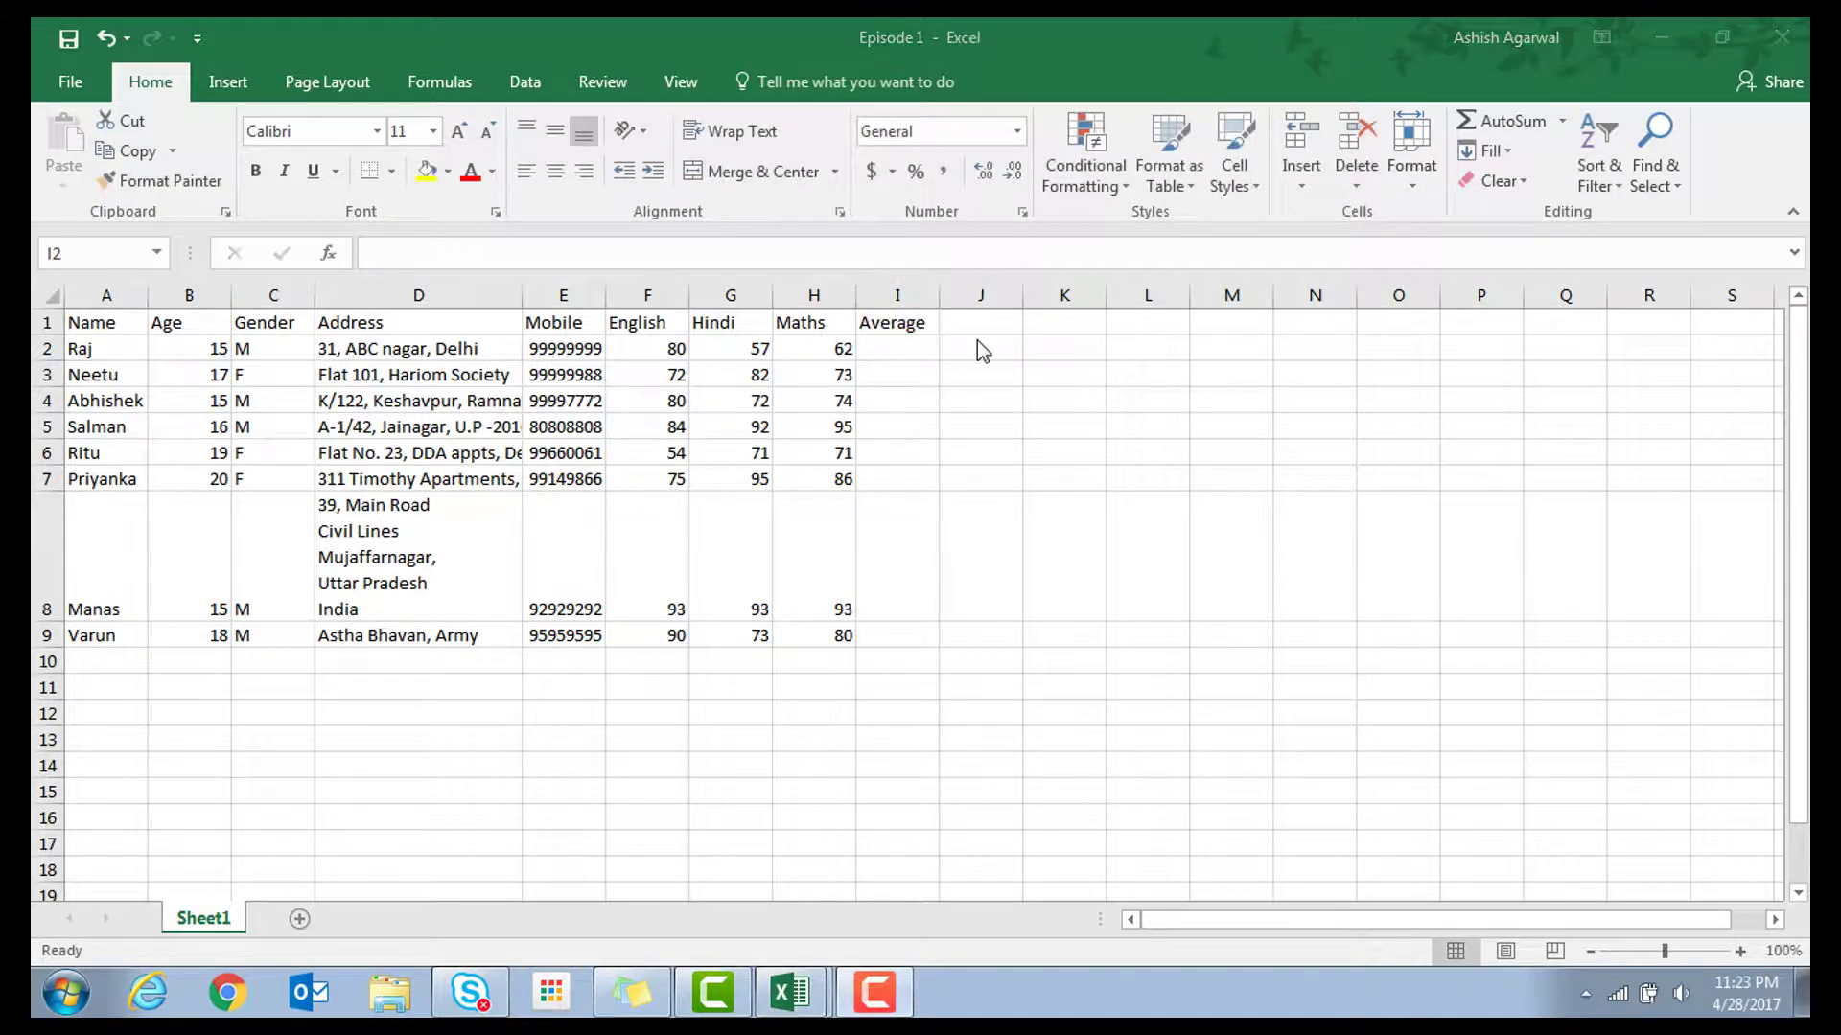
# Insert the AVERAGE function in cell I2 for the English, Hindi and Maths marks in F2:H2
pyautogui.click(874, 353)
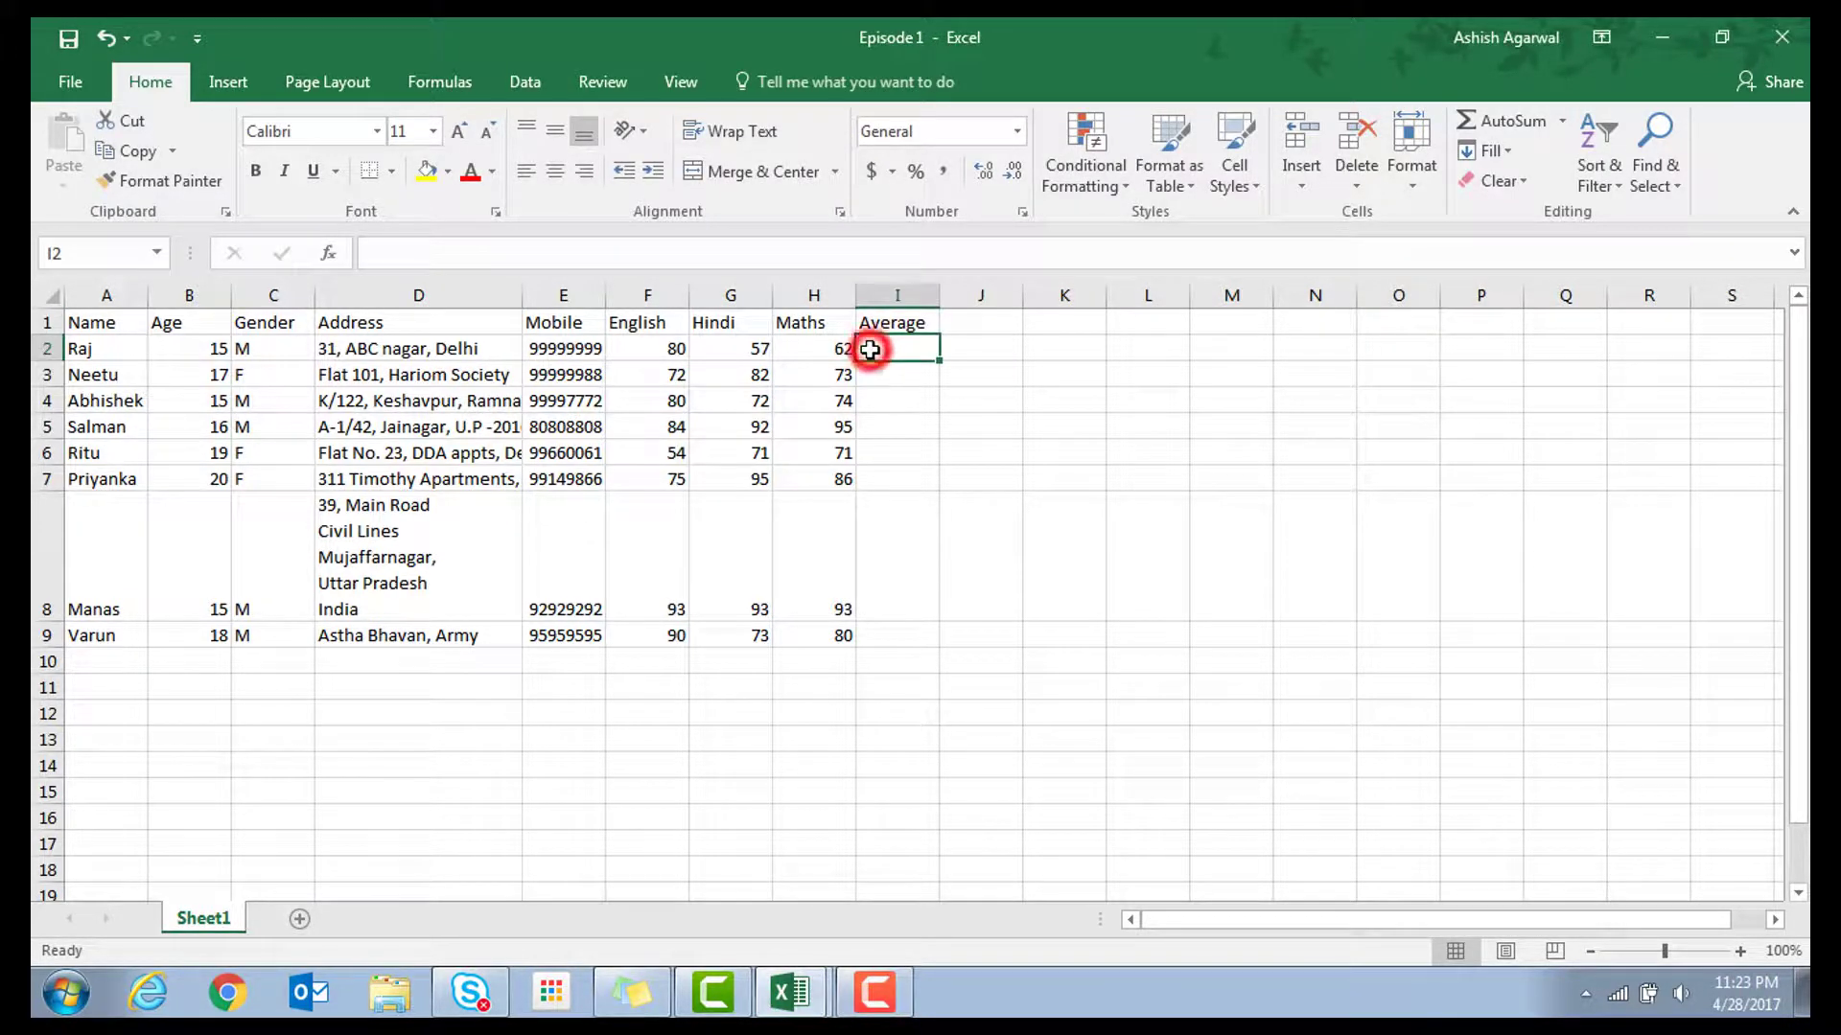
pyautogui.click(329, 255)
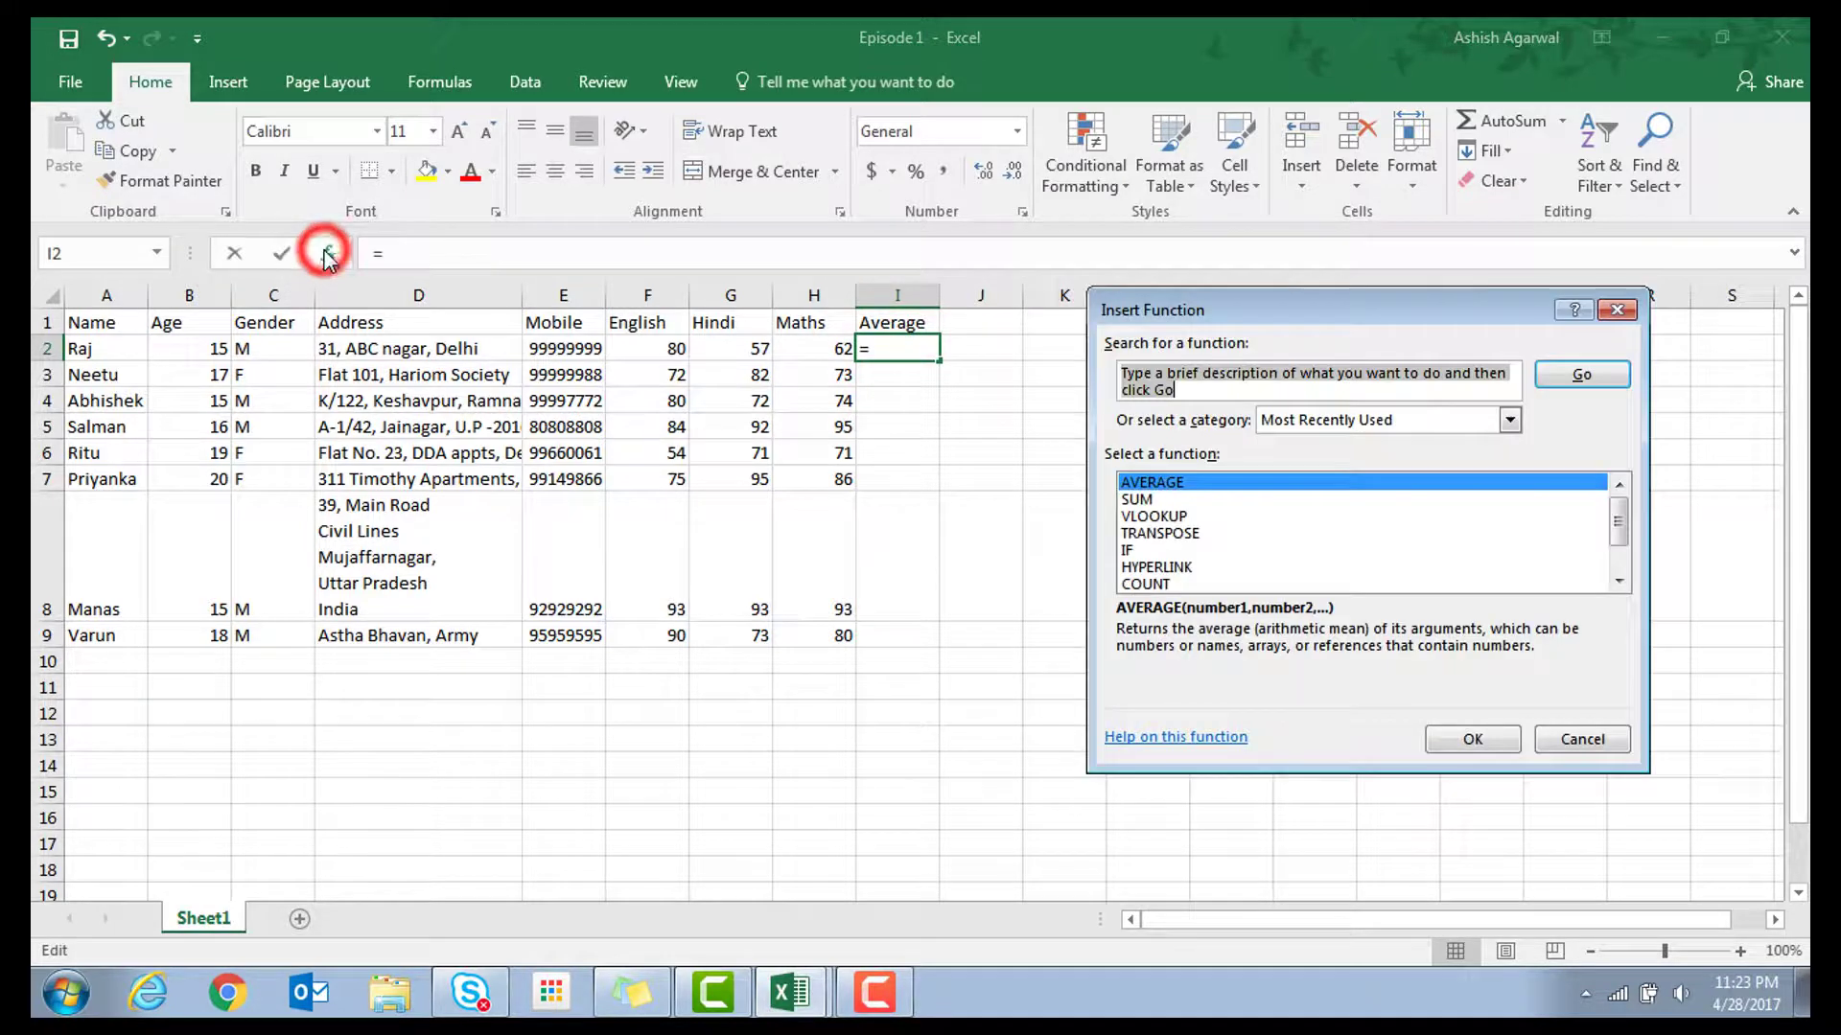
pyautogui.click(1252, 484)
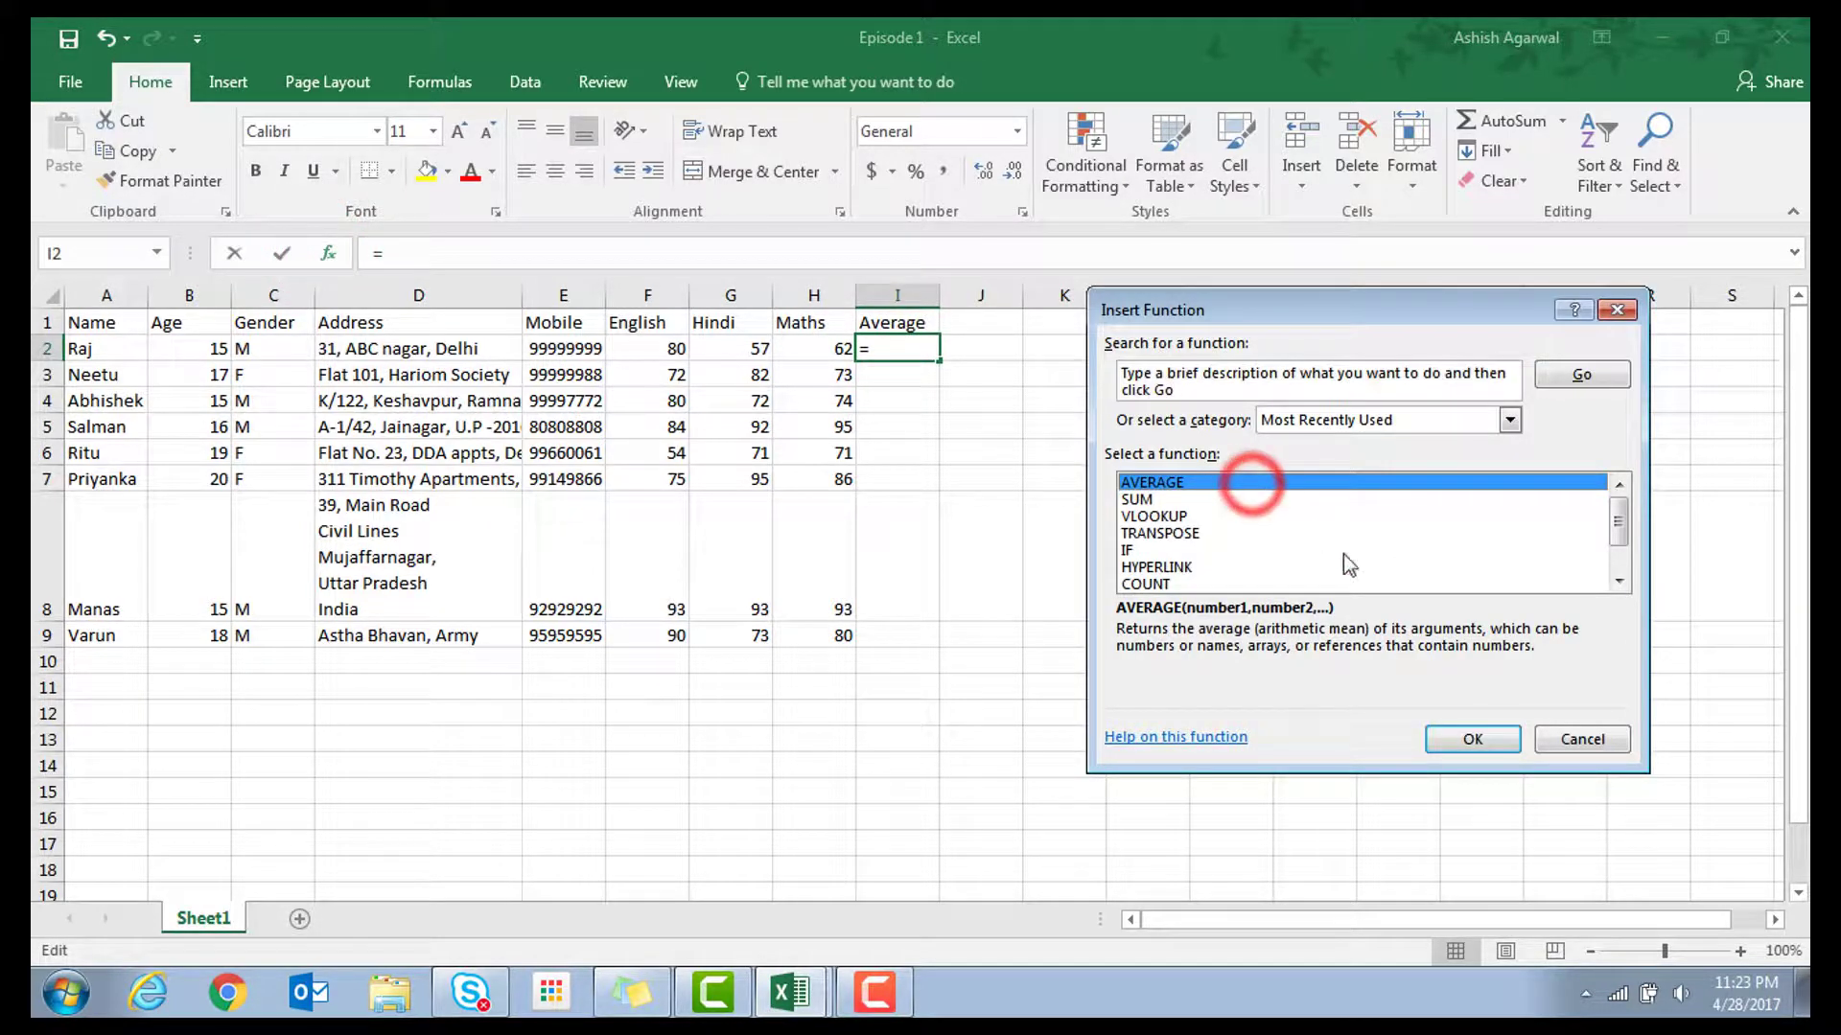
pyautogui.click(1473, 739)
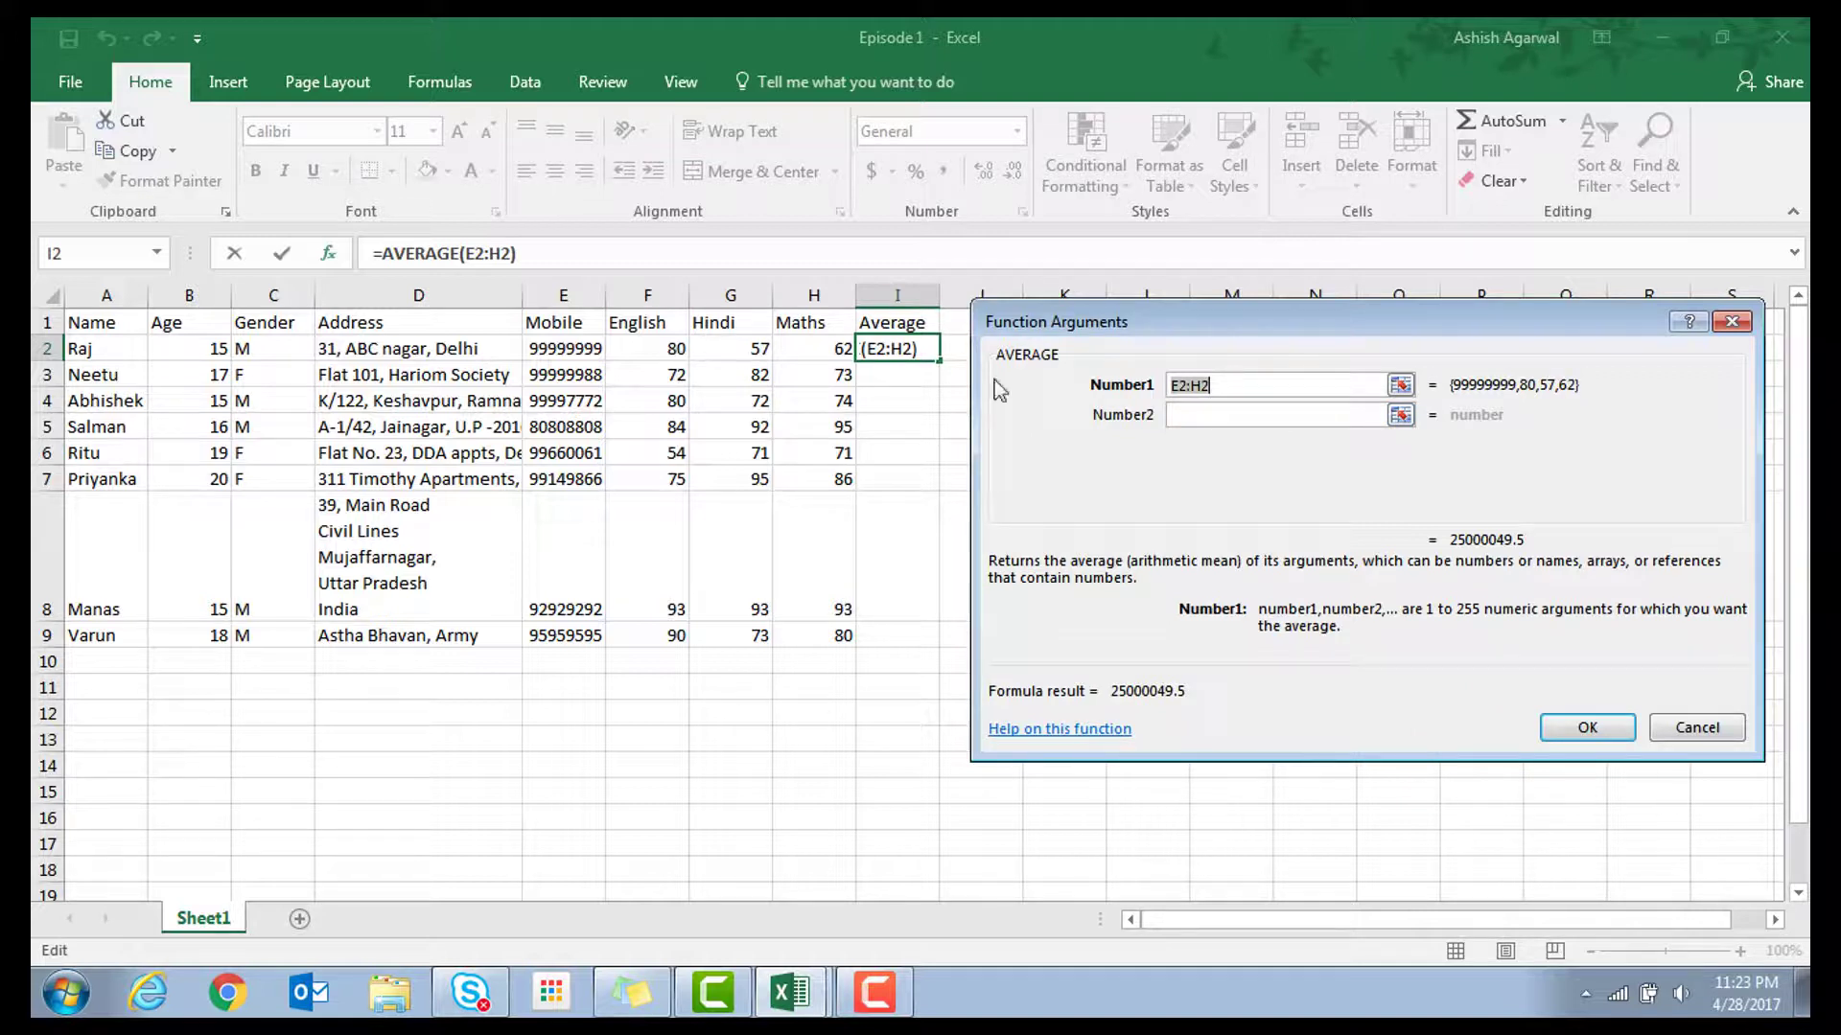
pyautogui.click(659, 350)
pyautogui.moveTo(658, 350); pyautogui.dragTo(842, 351)
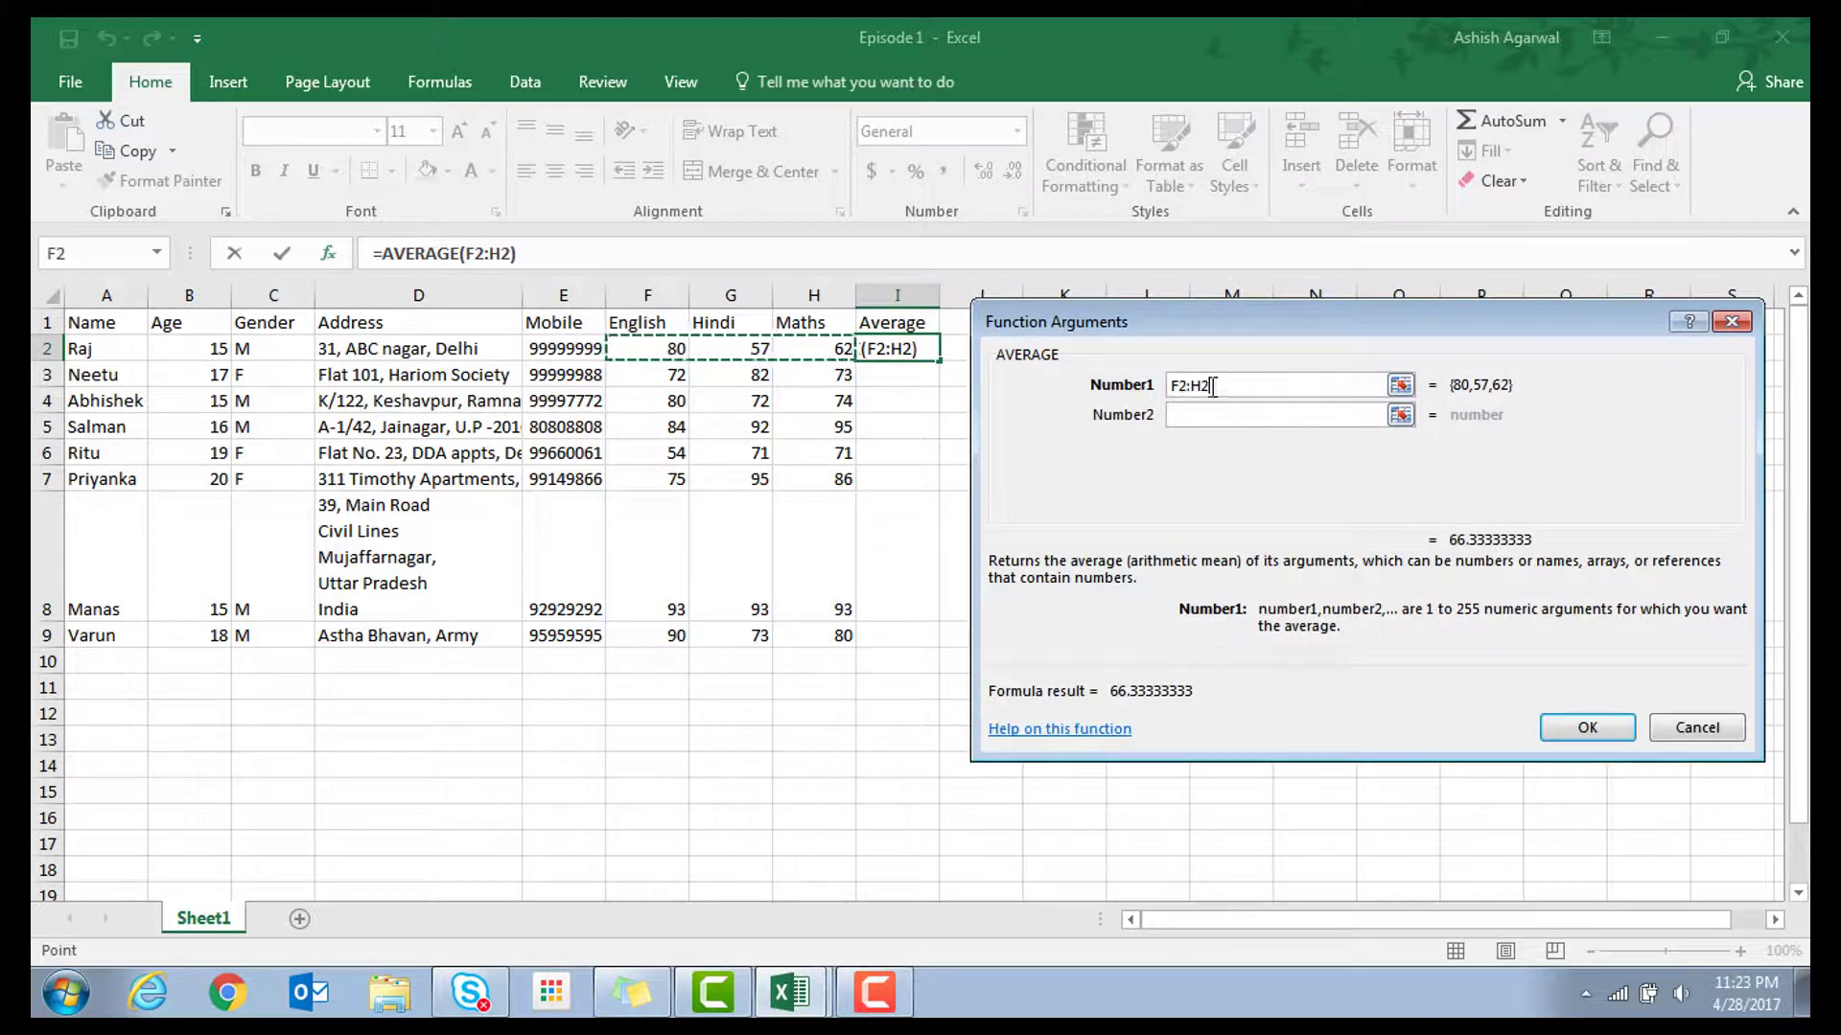
pyautogui.click(1586, 727)
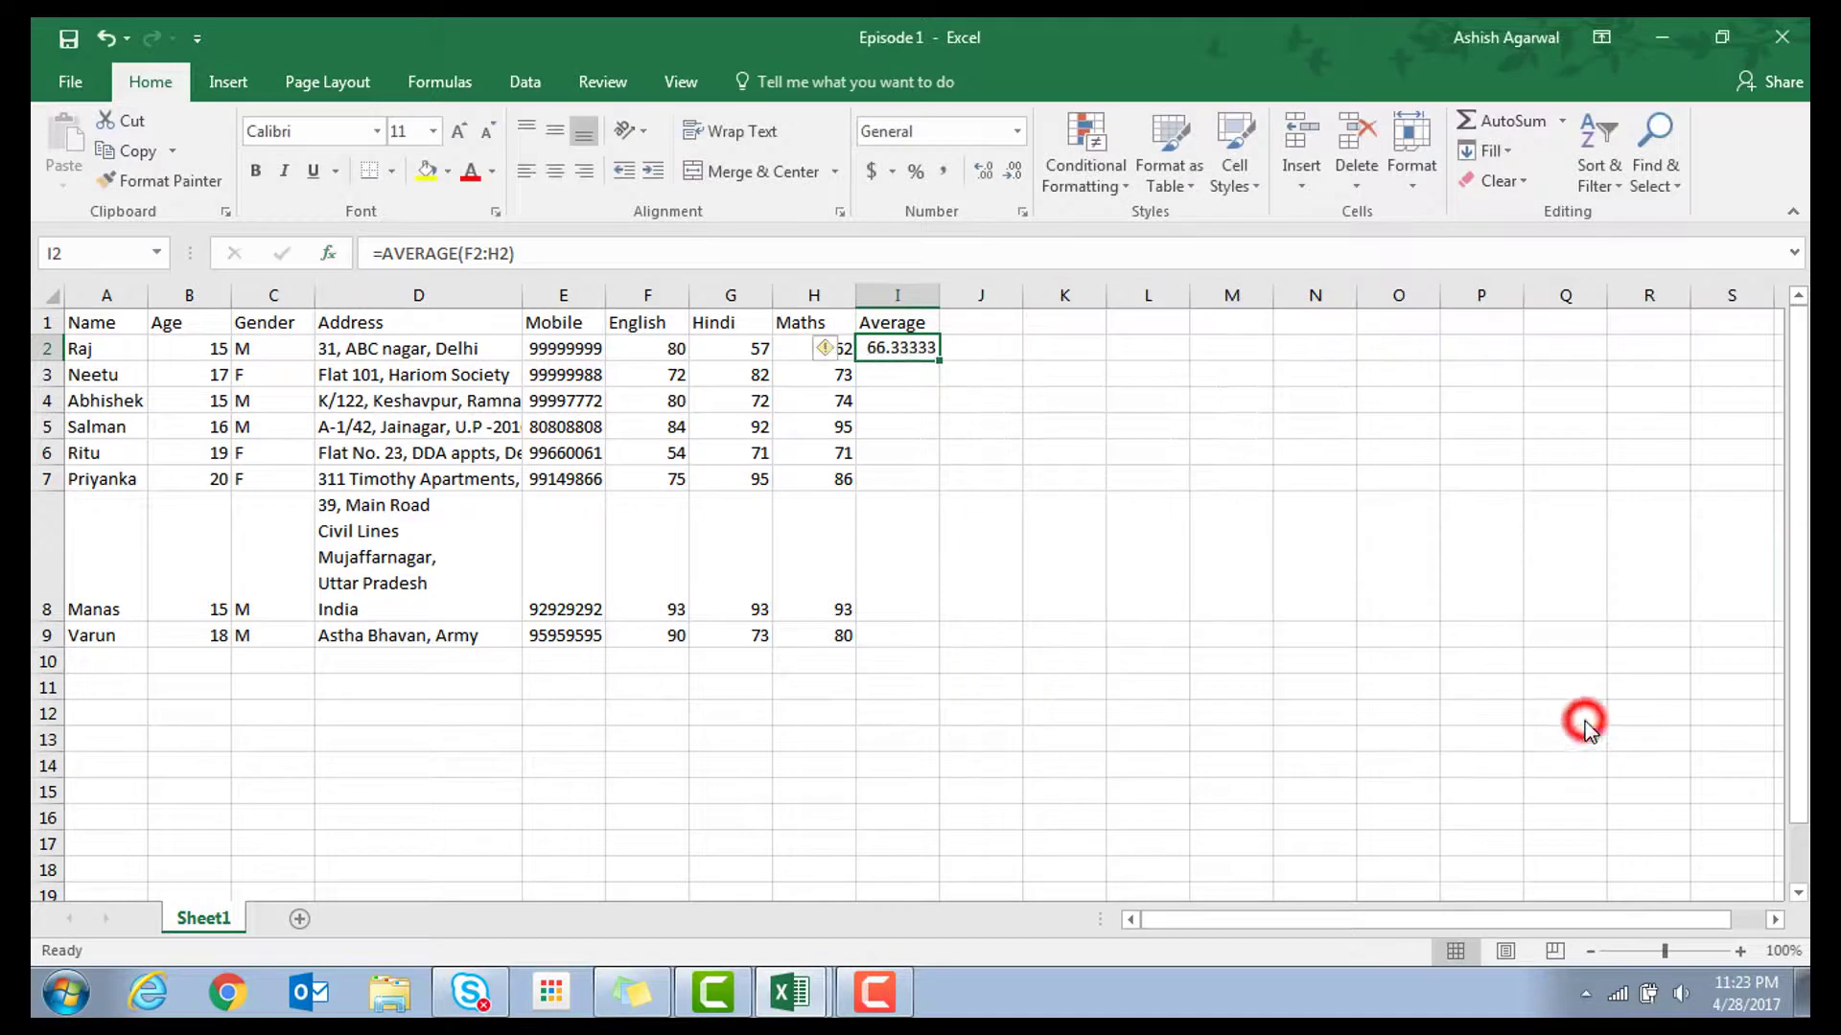
# Copy the average formula from I2 into I3 and compare the formulas of the two cells
pyautogui.click(911, 376)
pyautogui.click(922, 355)
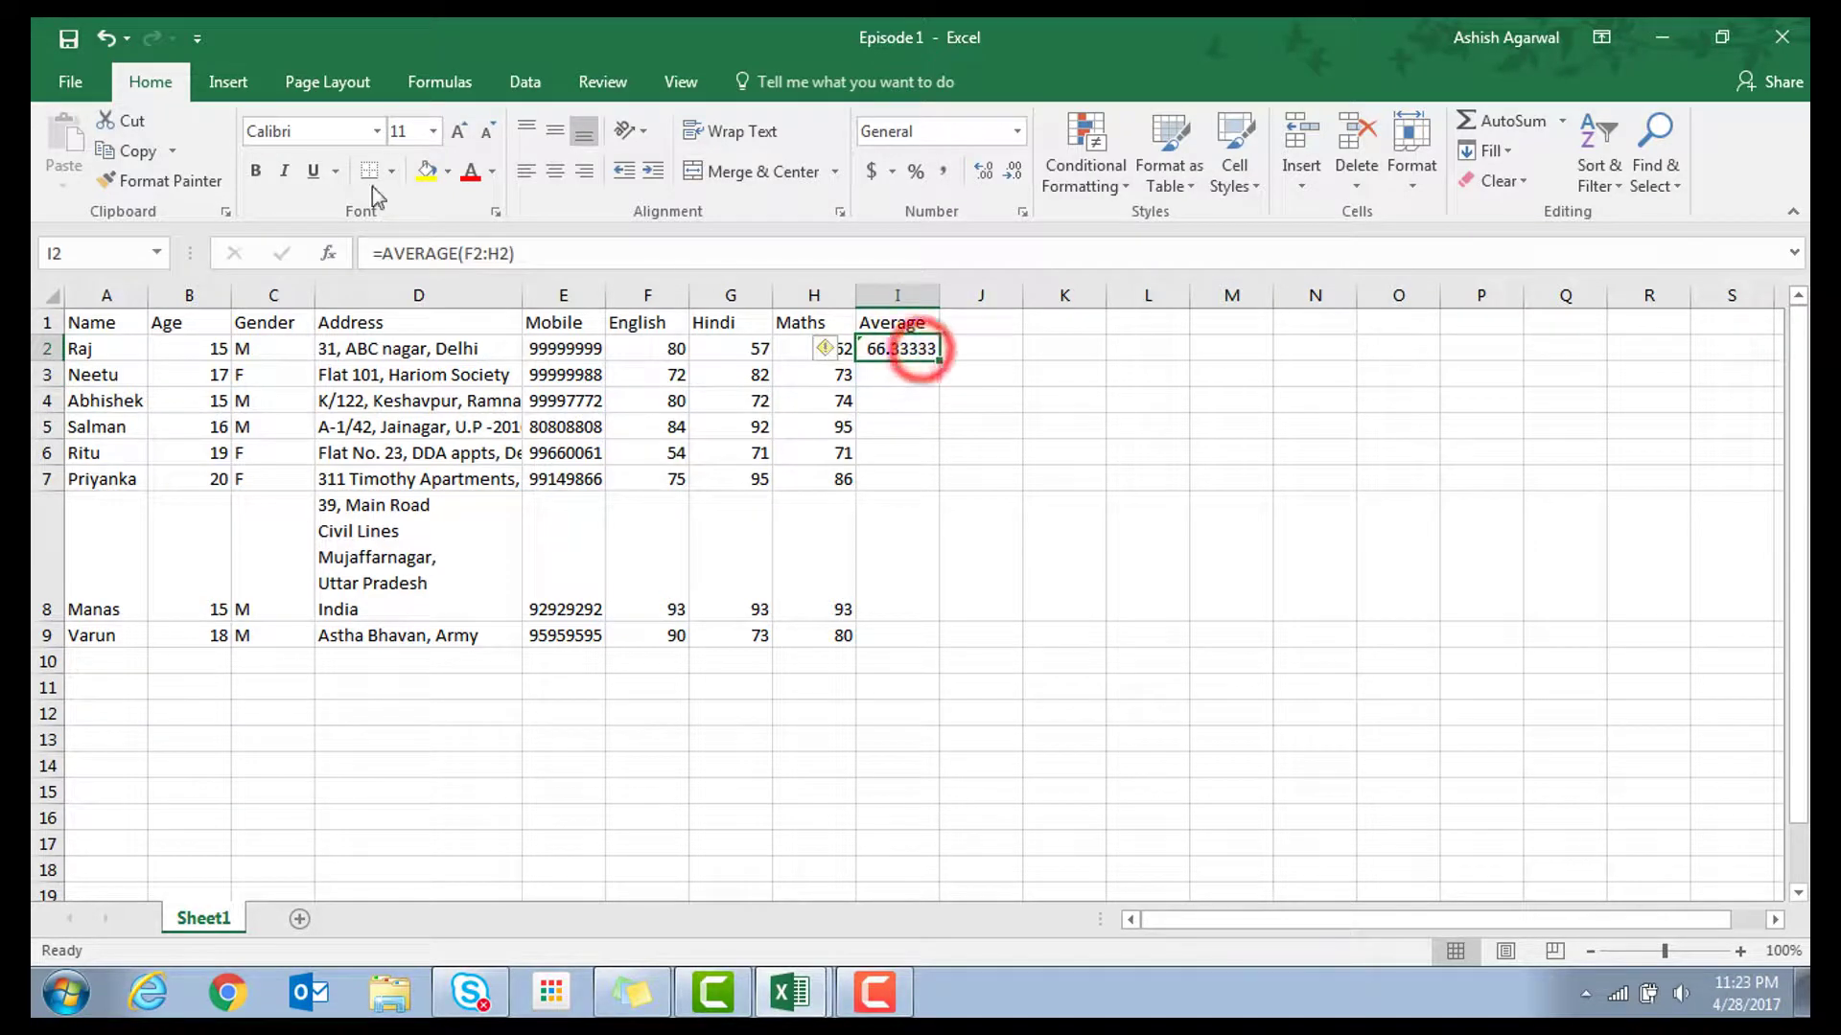
pyautogui.click(125, 153)
pyautogui.click(907, 378)
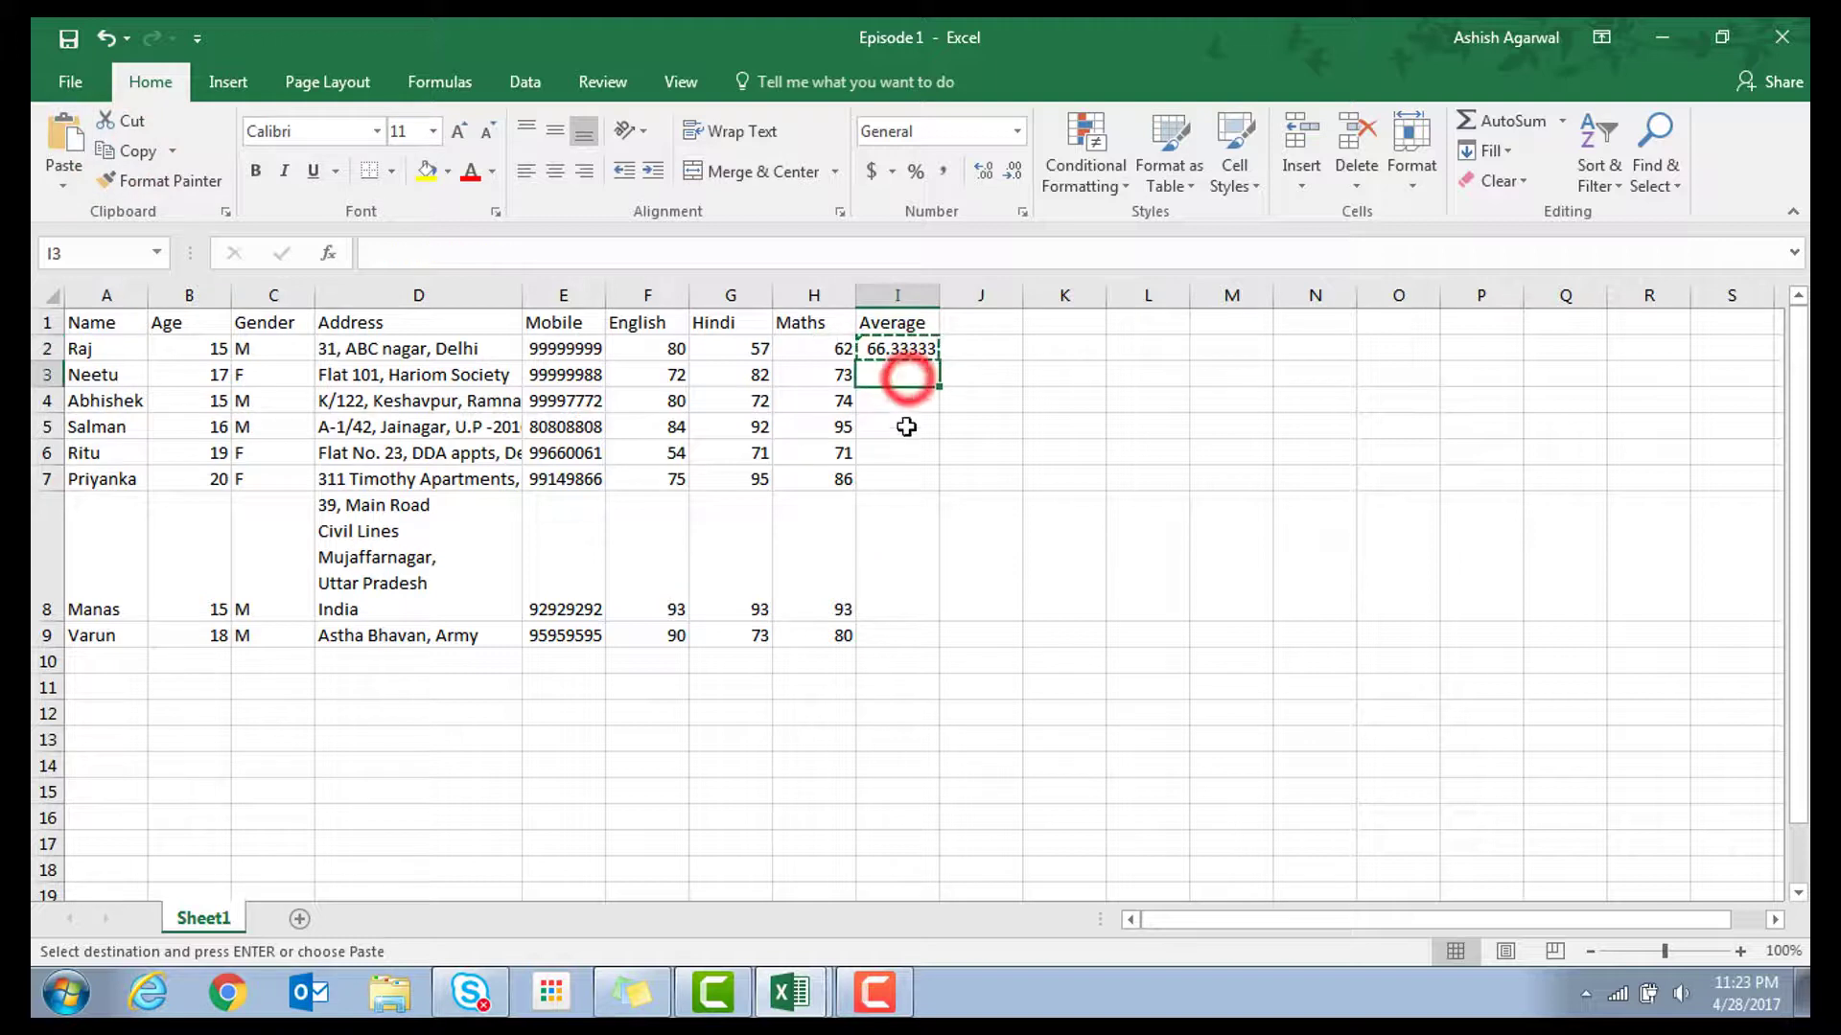
pyautogui.click(65, 144)
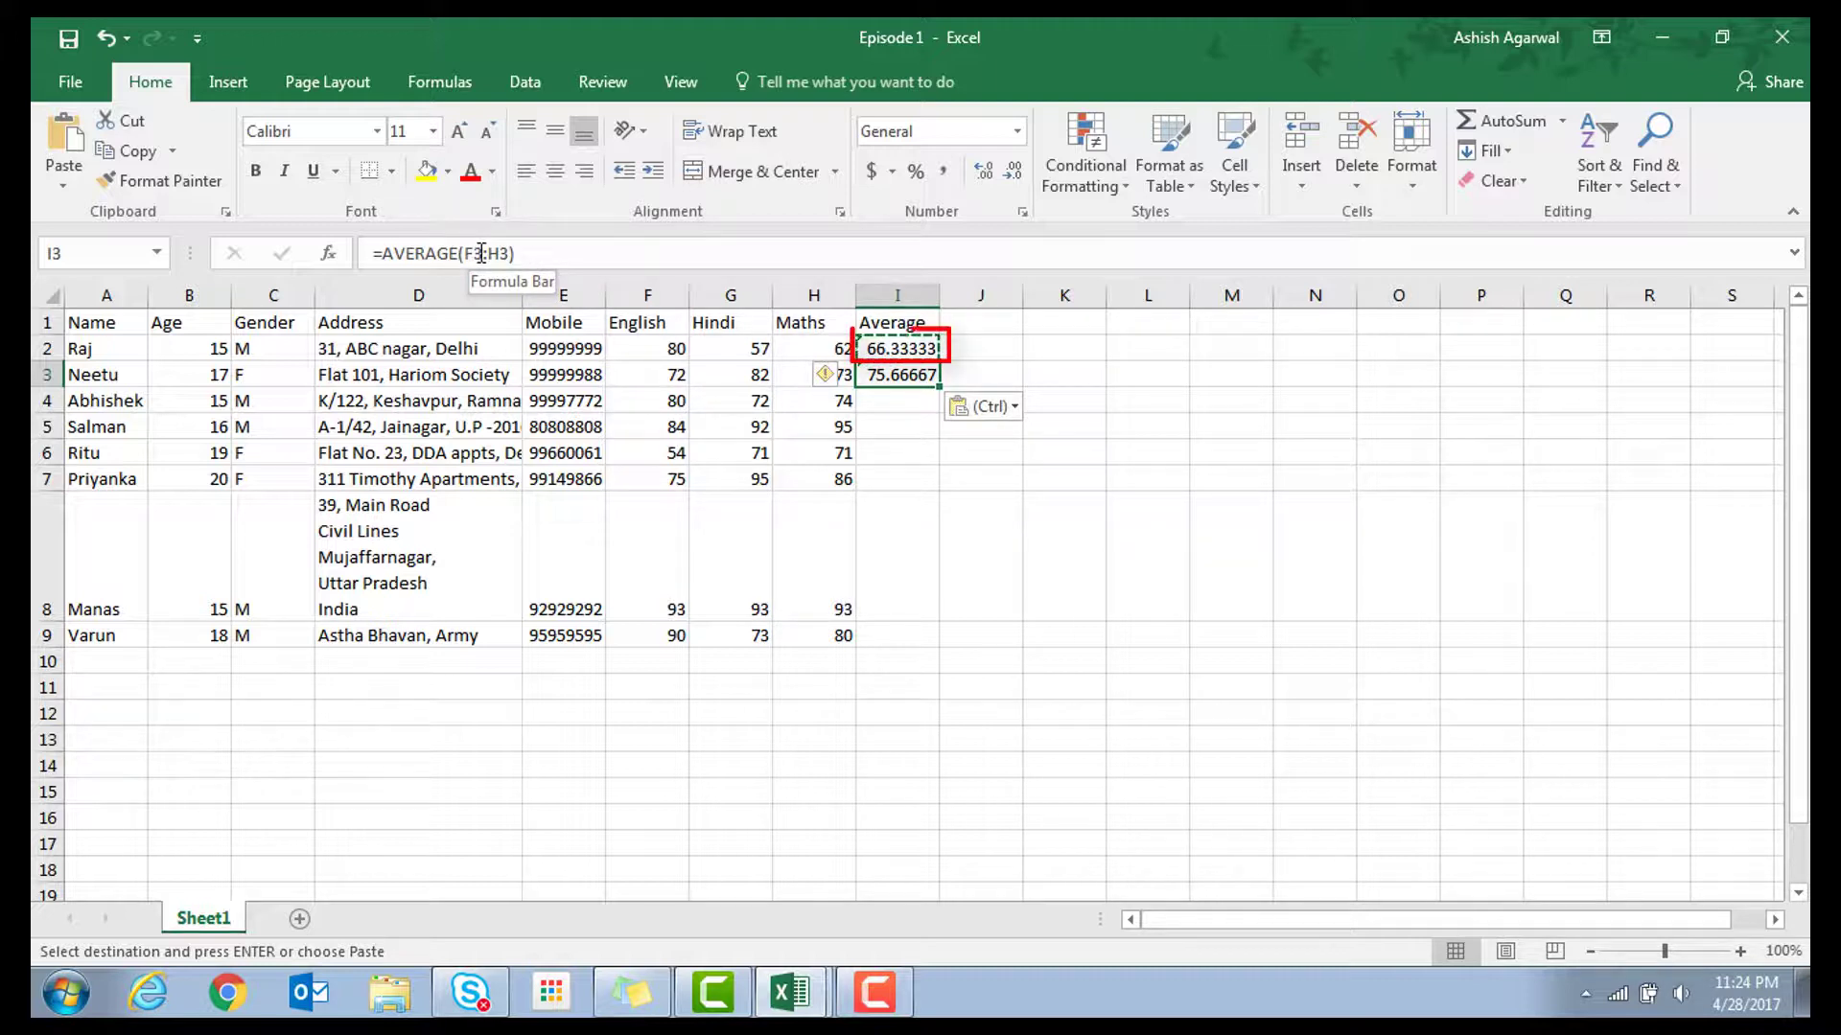
pyautogui.click(879, 347)
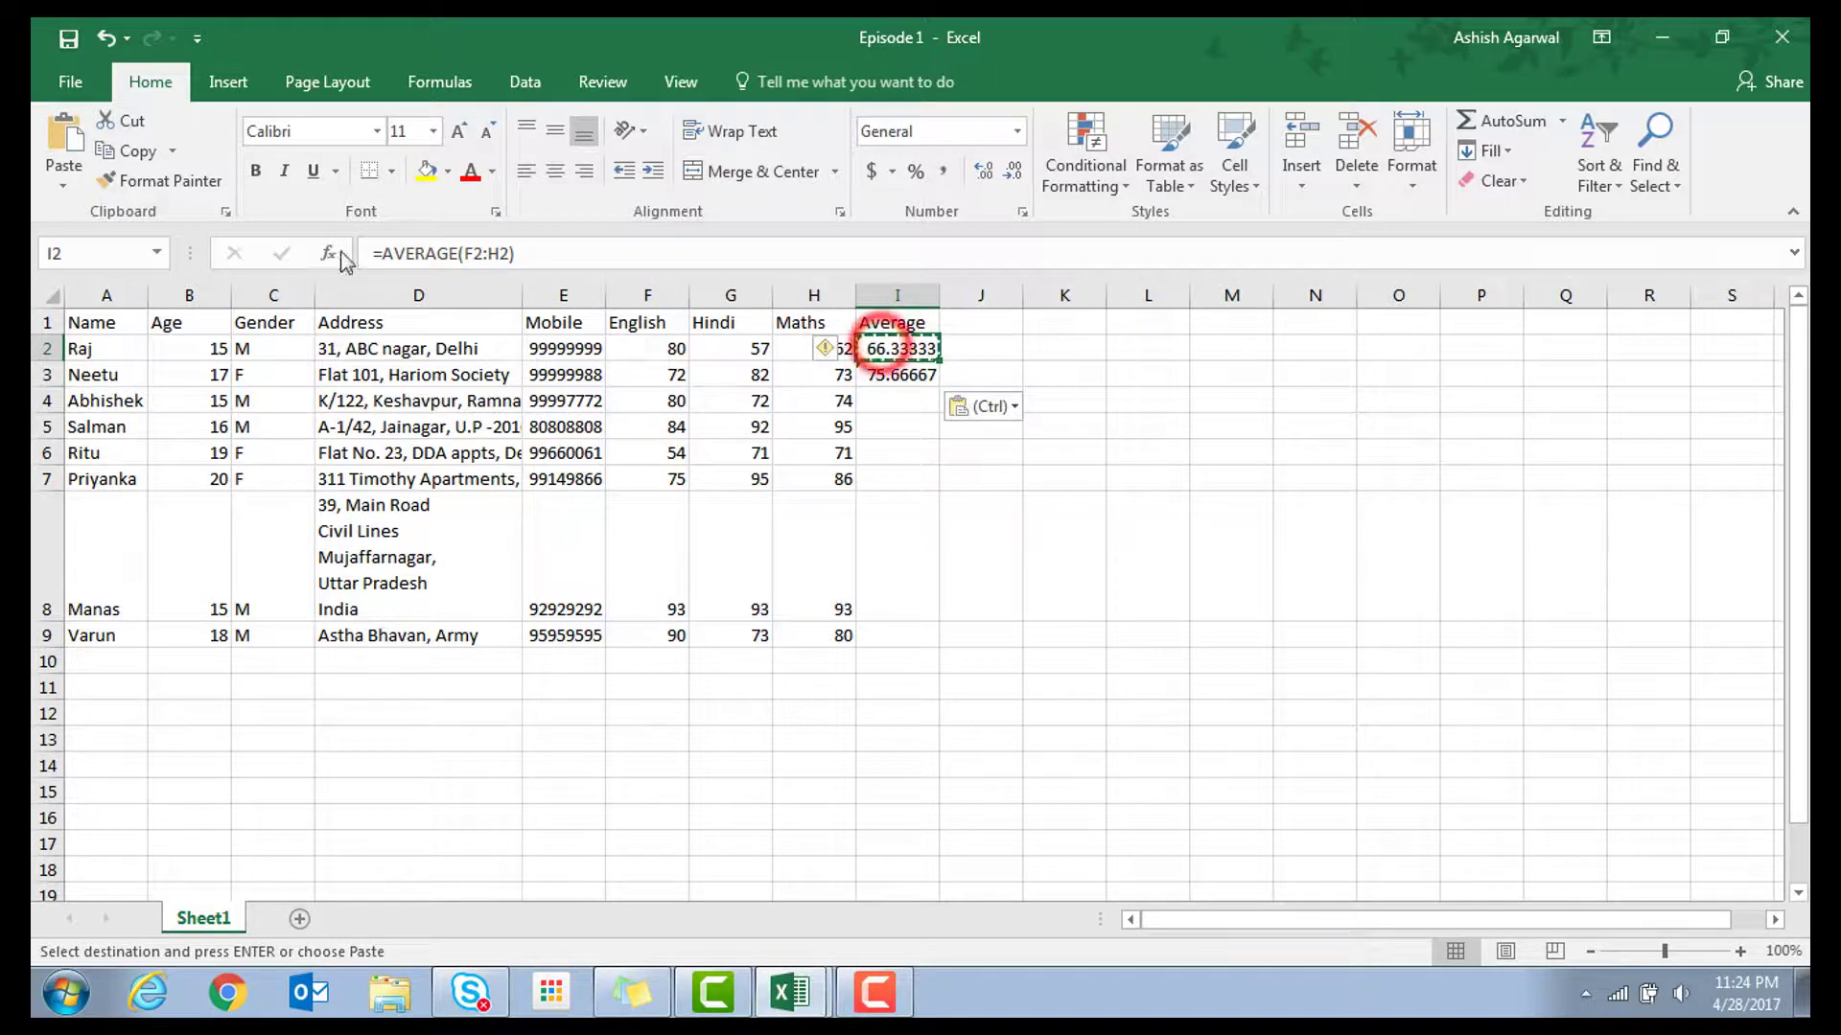
pyautogui.click(917, 376)
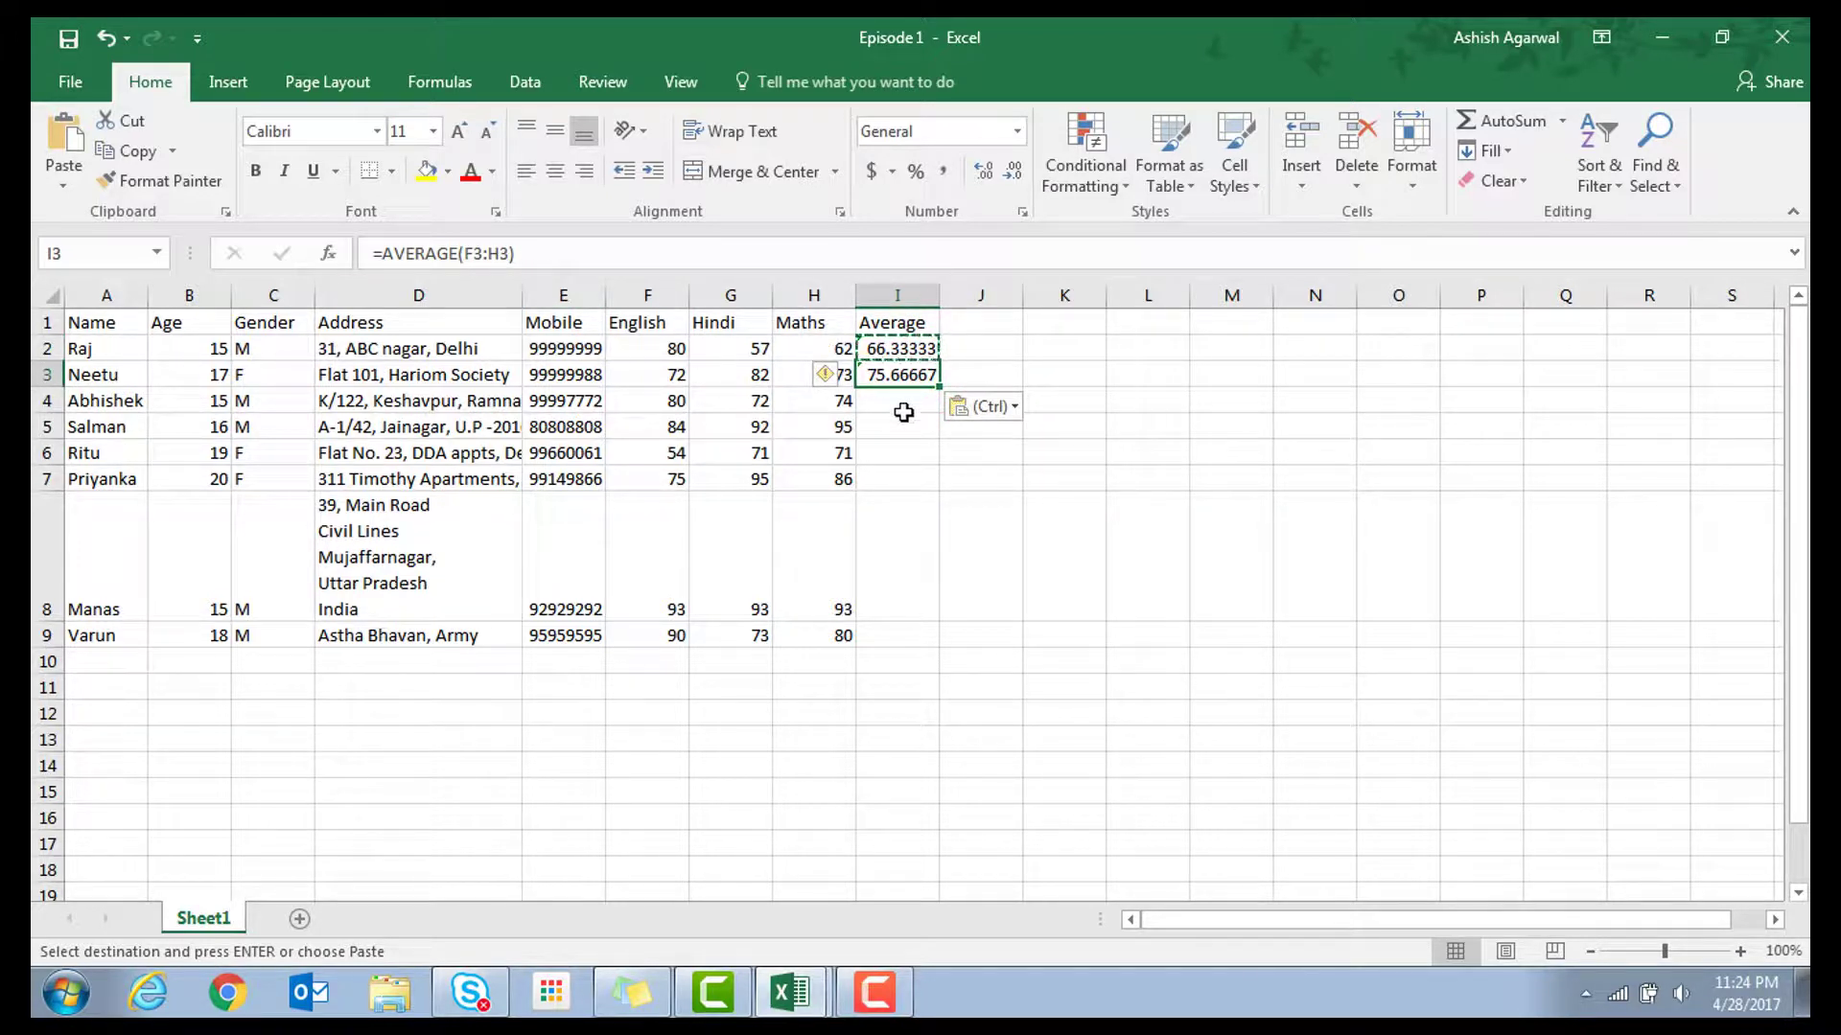
# Copy the average formula from I2 and paste it into the remaining student rows, I4:I9
pyautogui.click(913, 347)
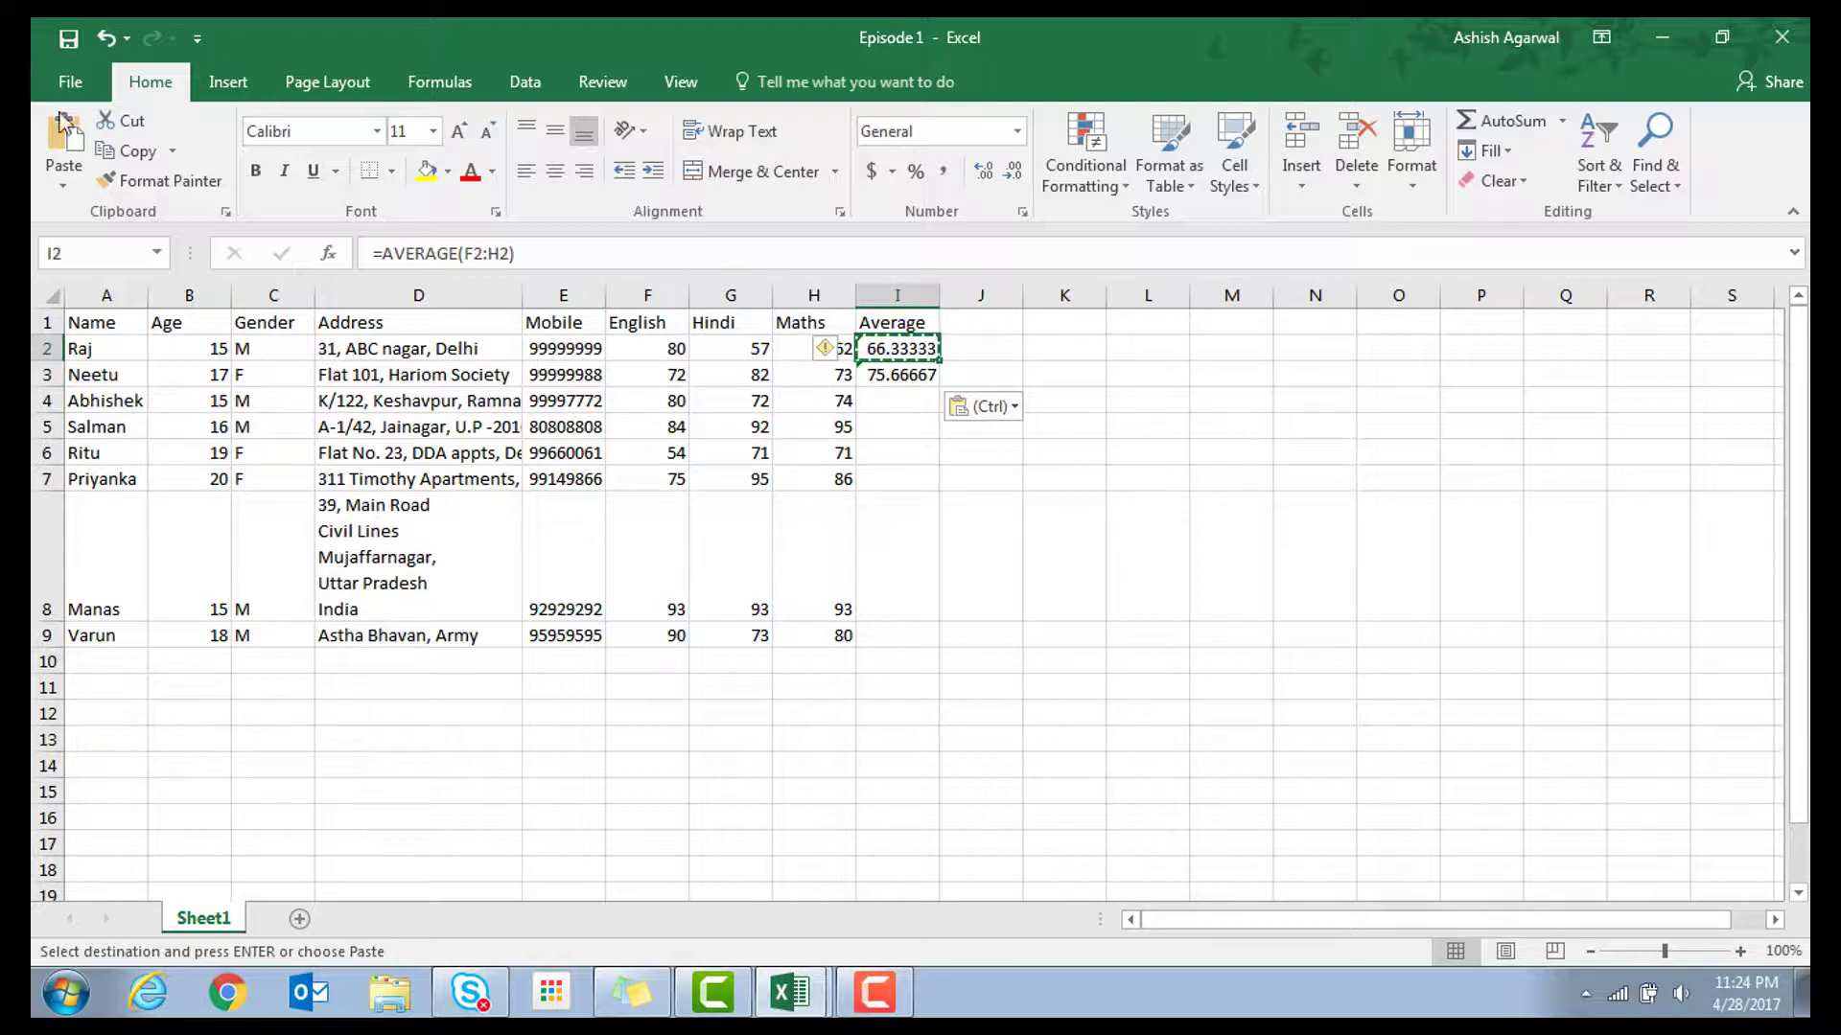
pyautogui.click(120, 151)
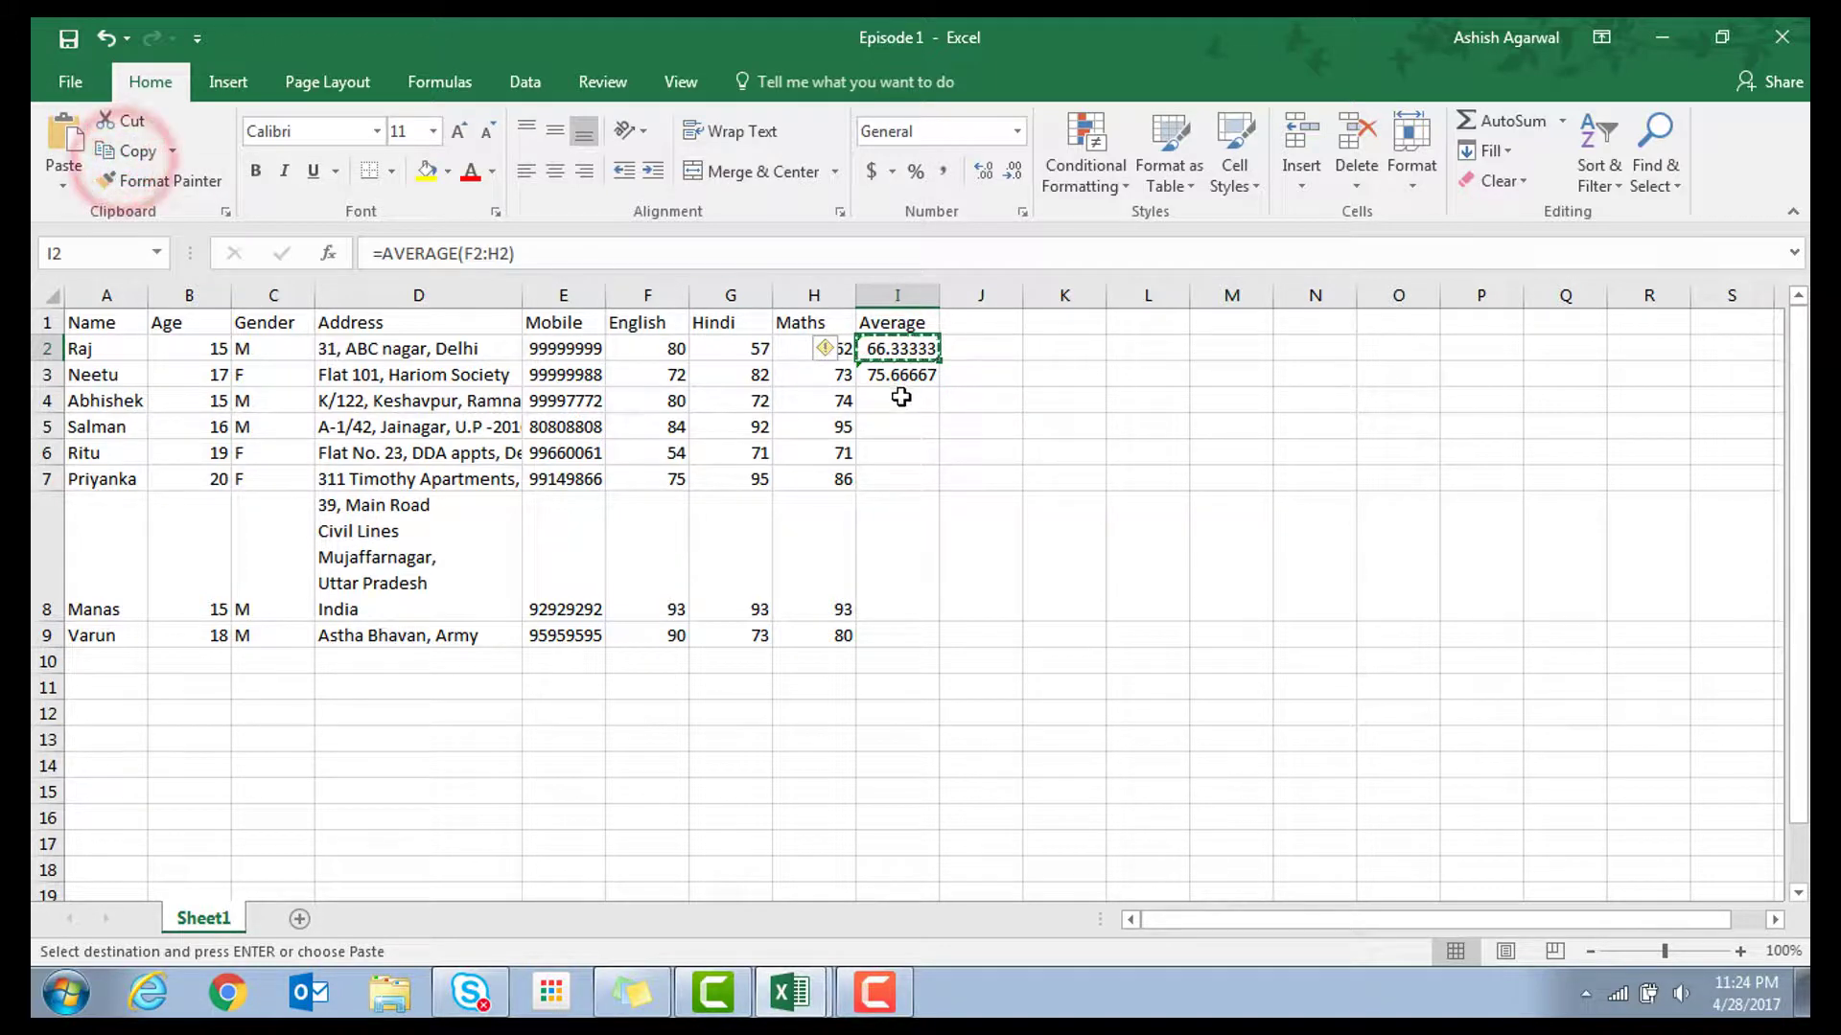
pyautogui.moveTo(899, 396); pyautogui.dragTo(895, 632)
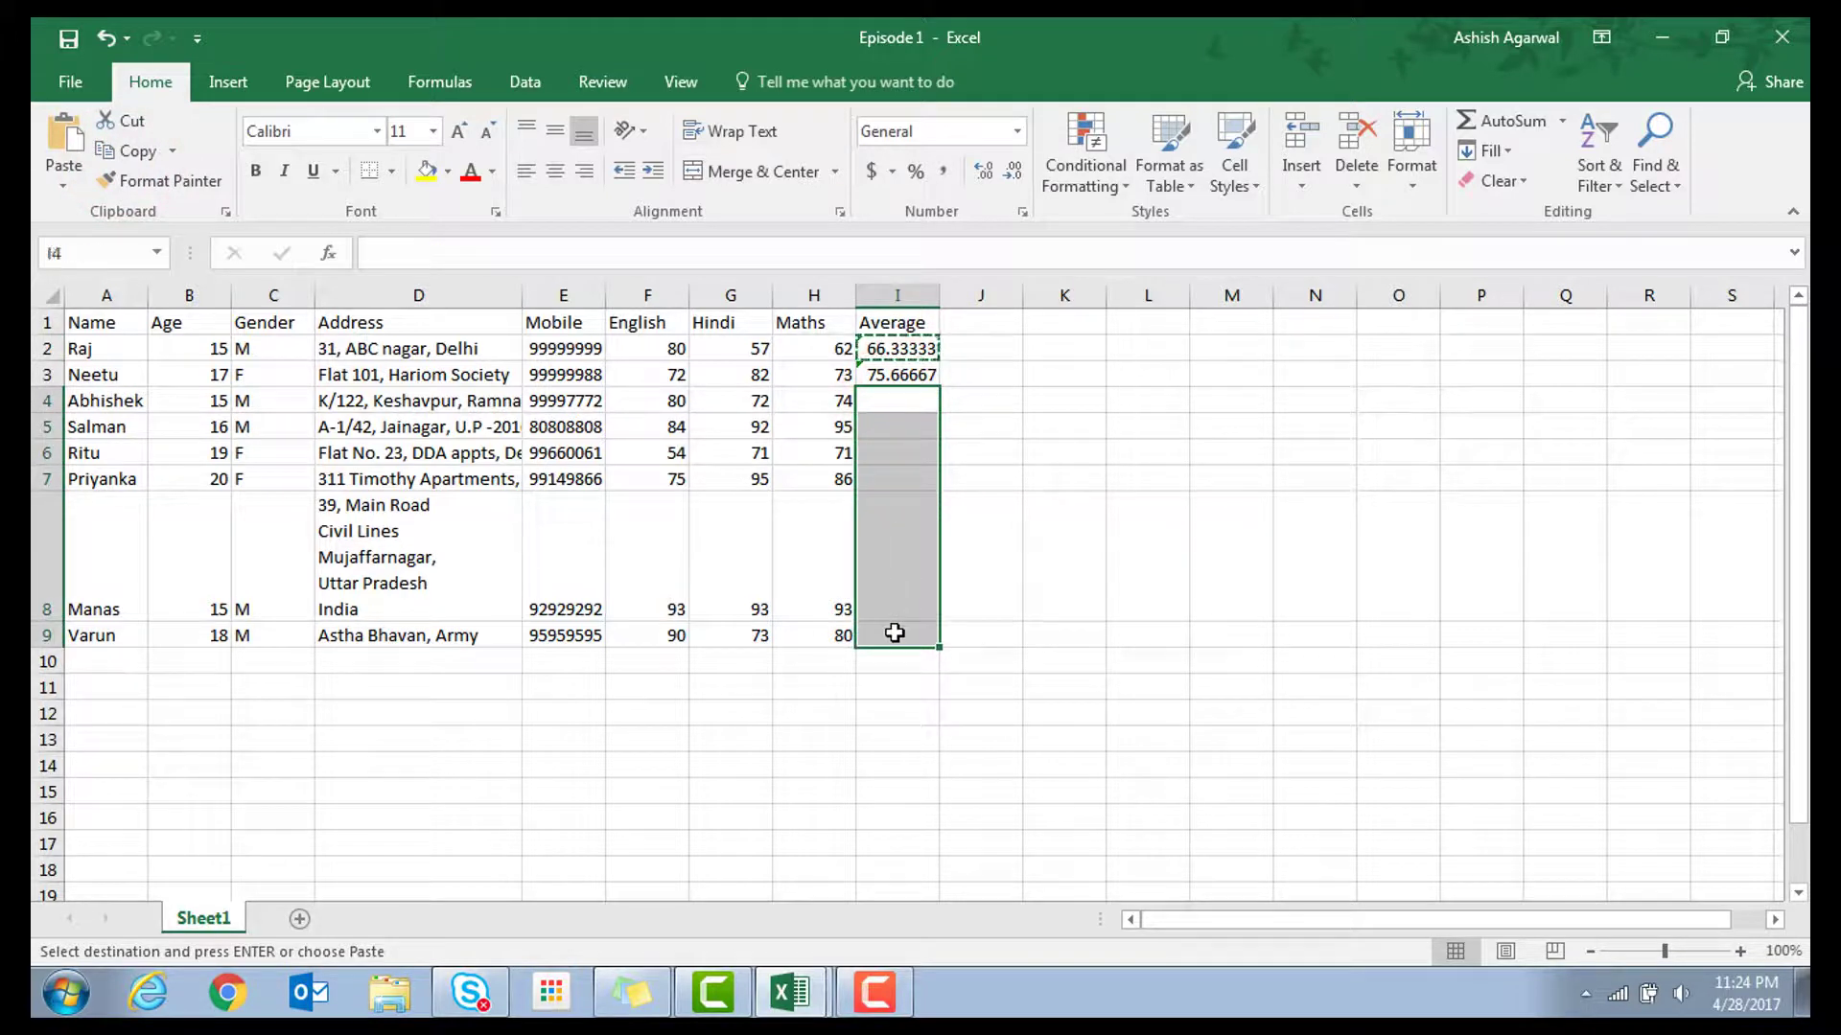
pyautogui.click(59, 135)
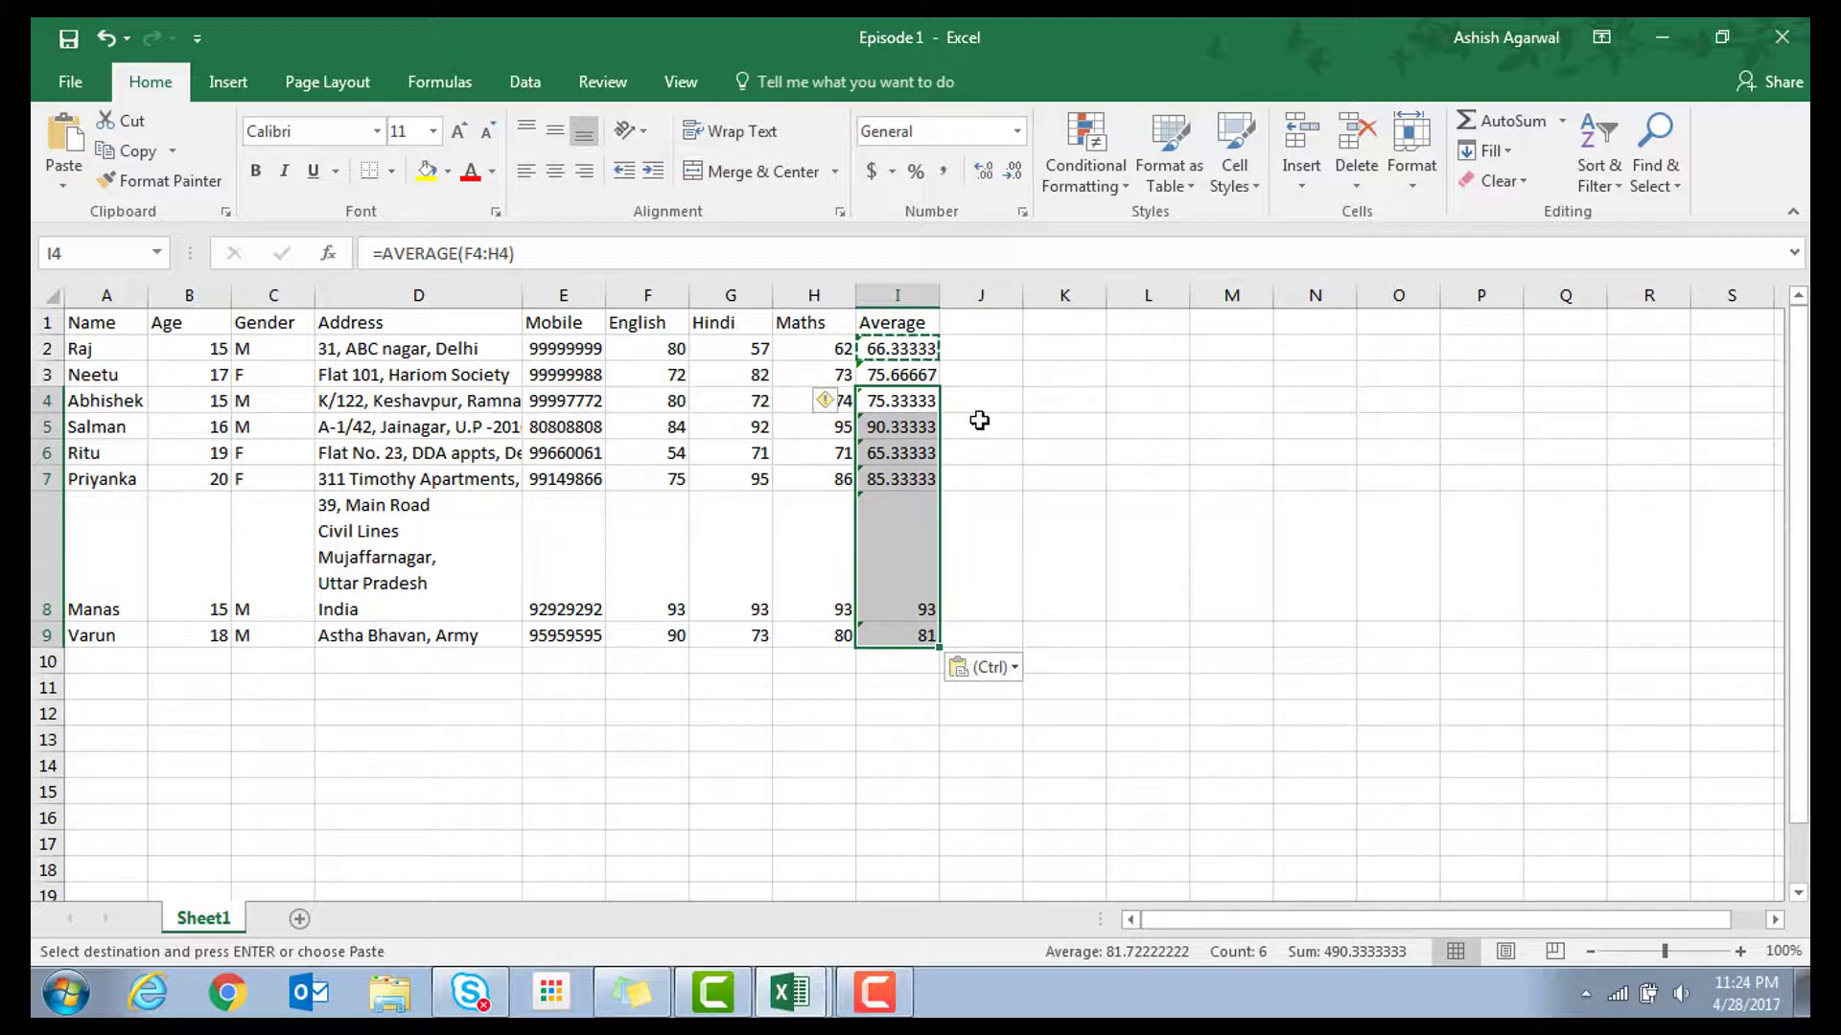
pyautogui.press('Right')
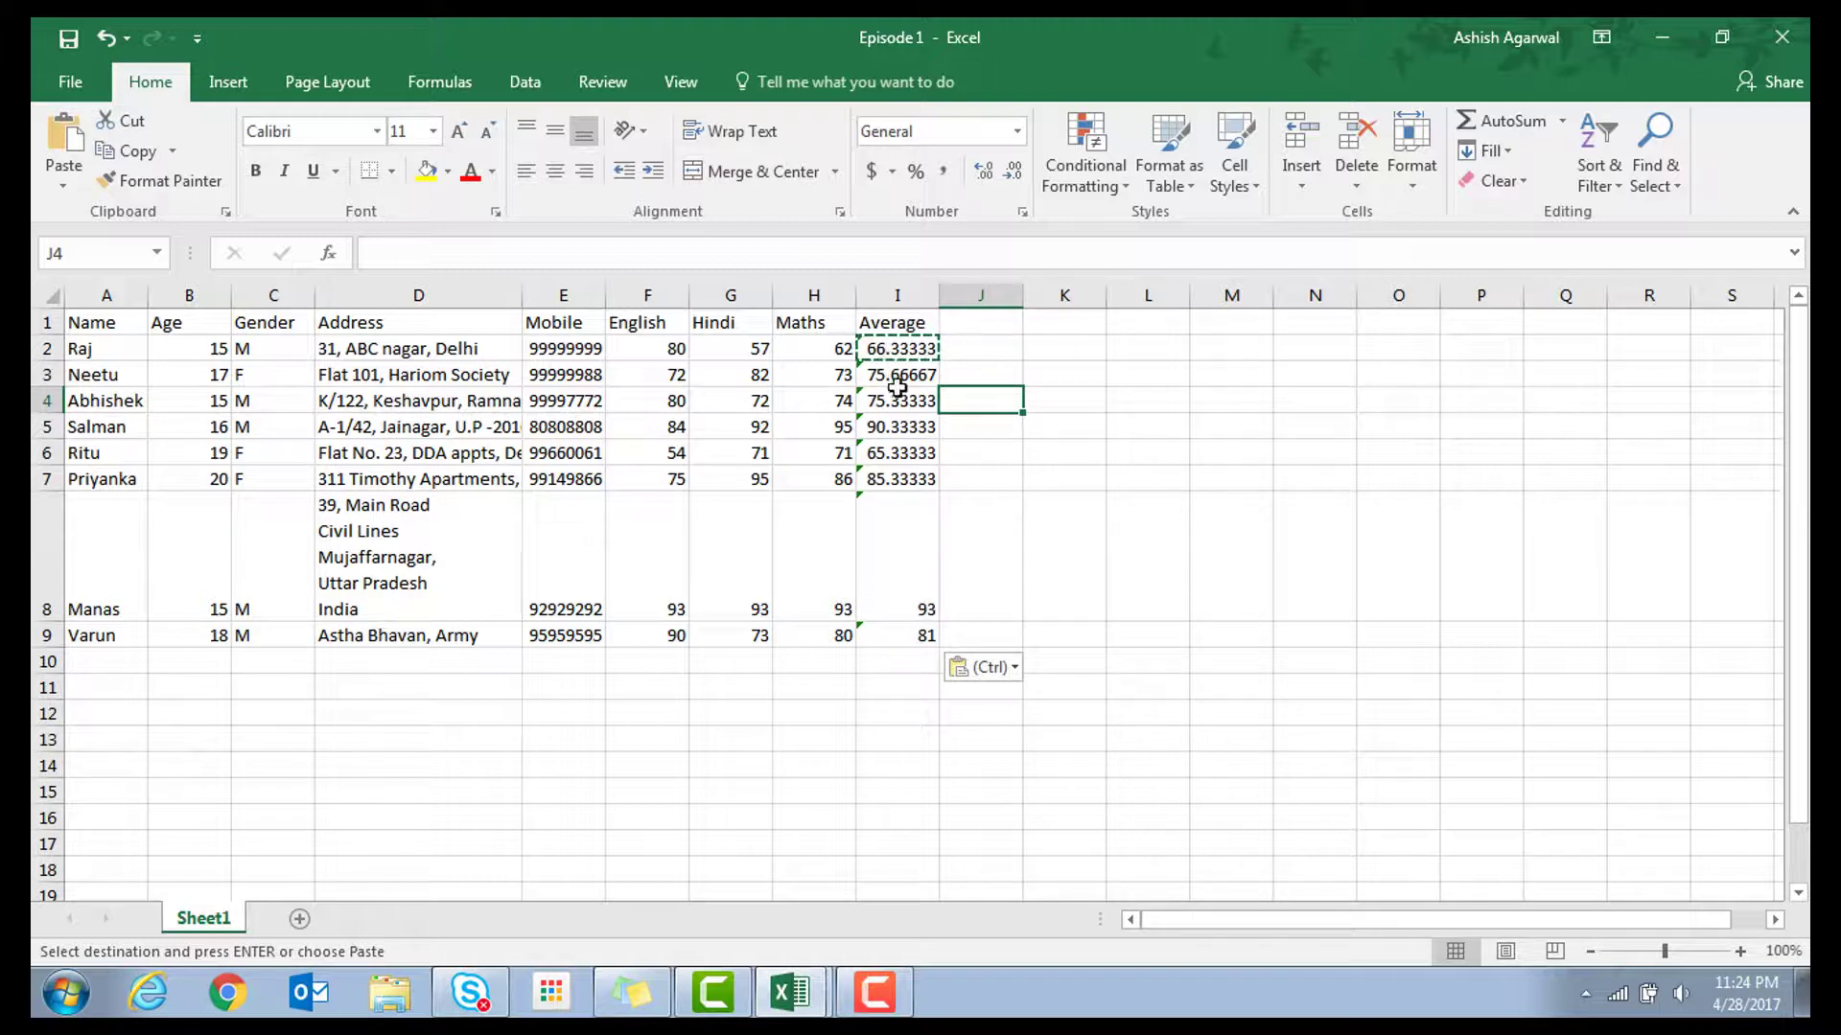
# Delete the pasted averages in I3:I9, keeping only the formula in I2
pyautogui.moveTo(893, 632)
pyautogui.moveTo(893, 632); pyautogui.dragTo(894, 376)
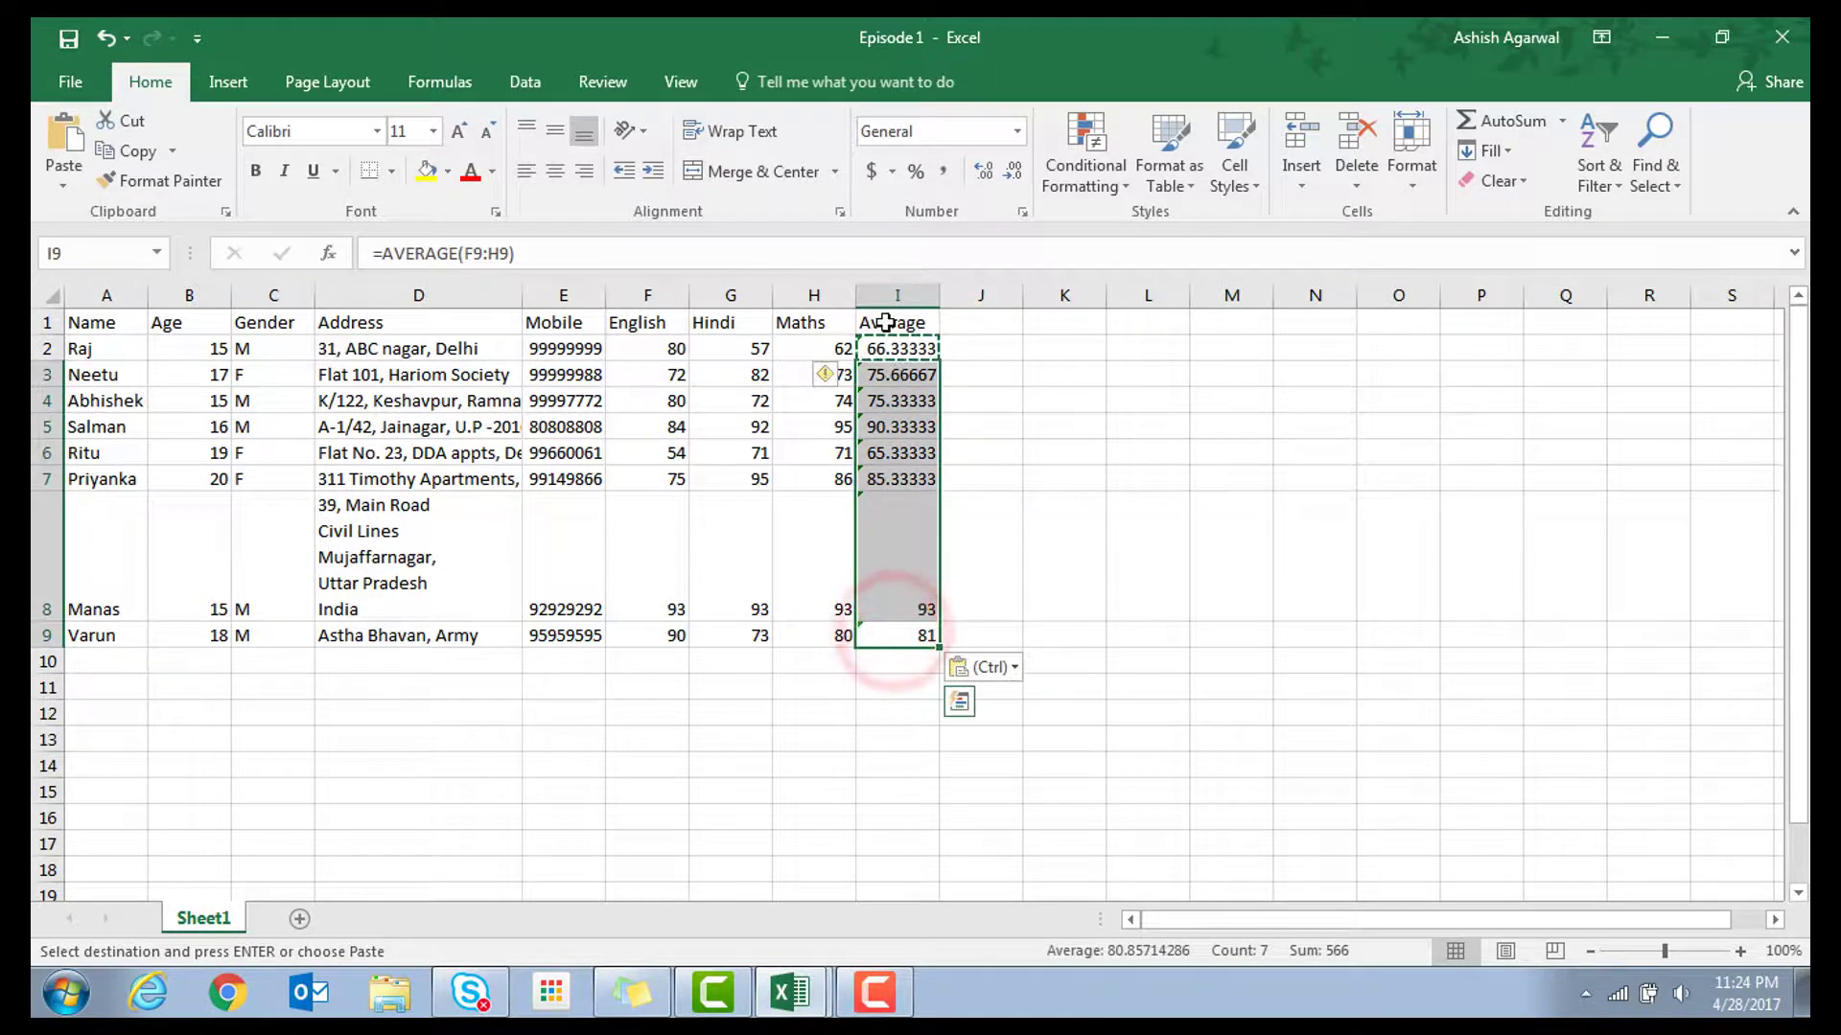
pyautogui.press('Delete')
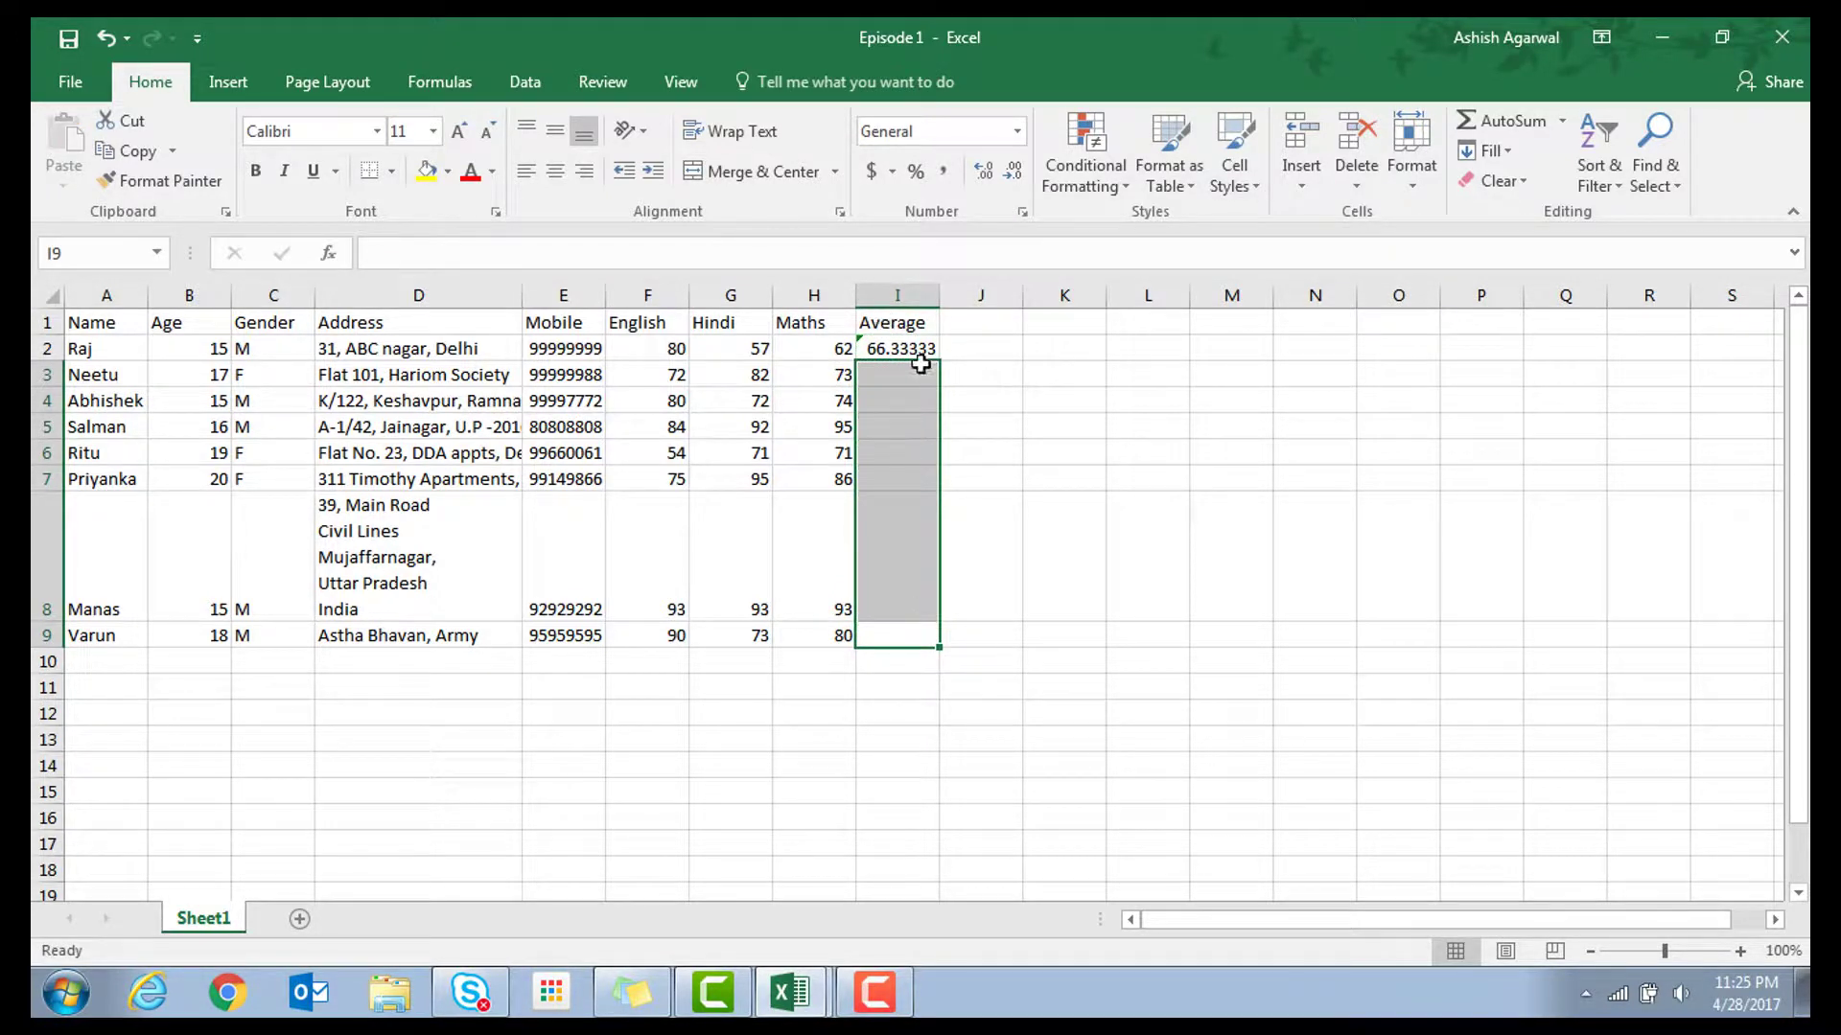
# Fill the average formula from I2 down through I9 for all remaining students
pyautogui.click(899, 347)
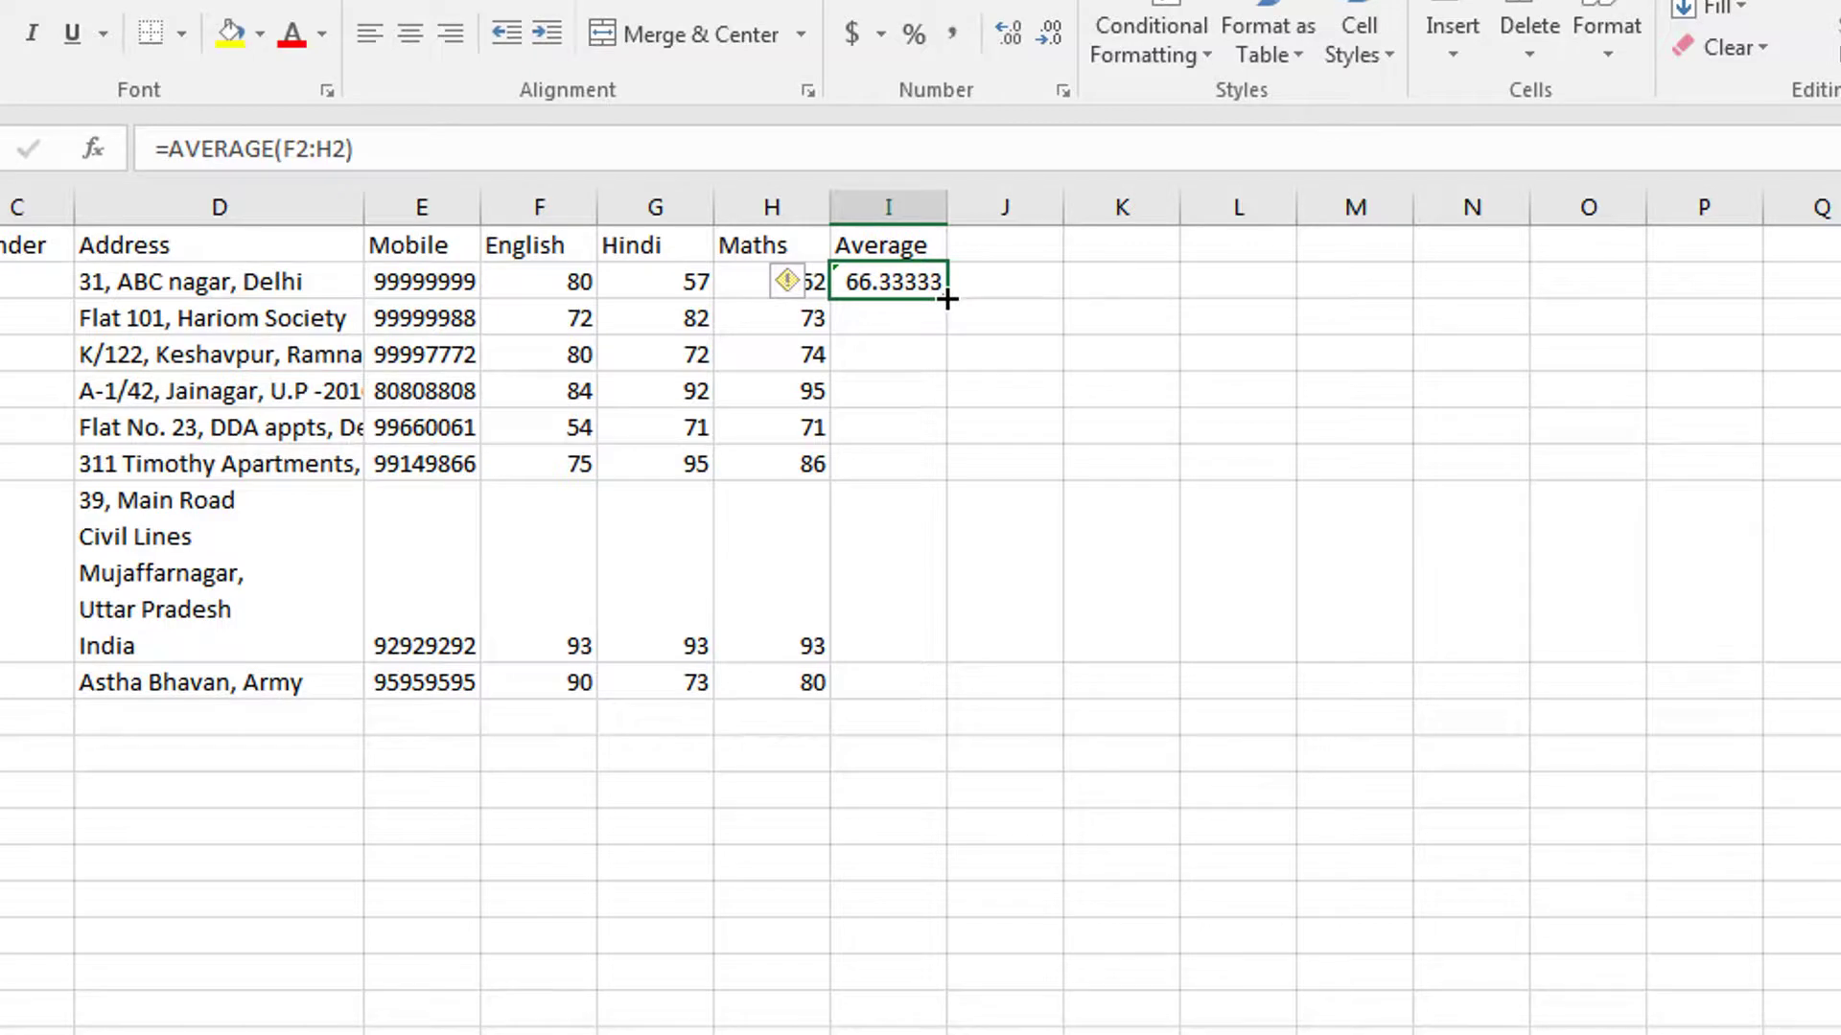
pyautogui.click(947, 299)
pyautogui.moveTo(947, 305); pyautogui.dragTo(937, 699)
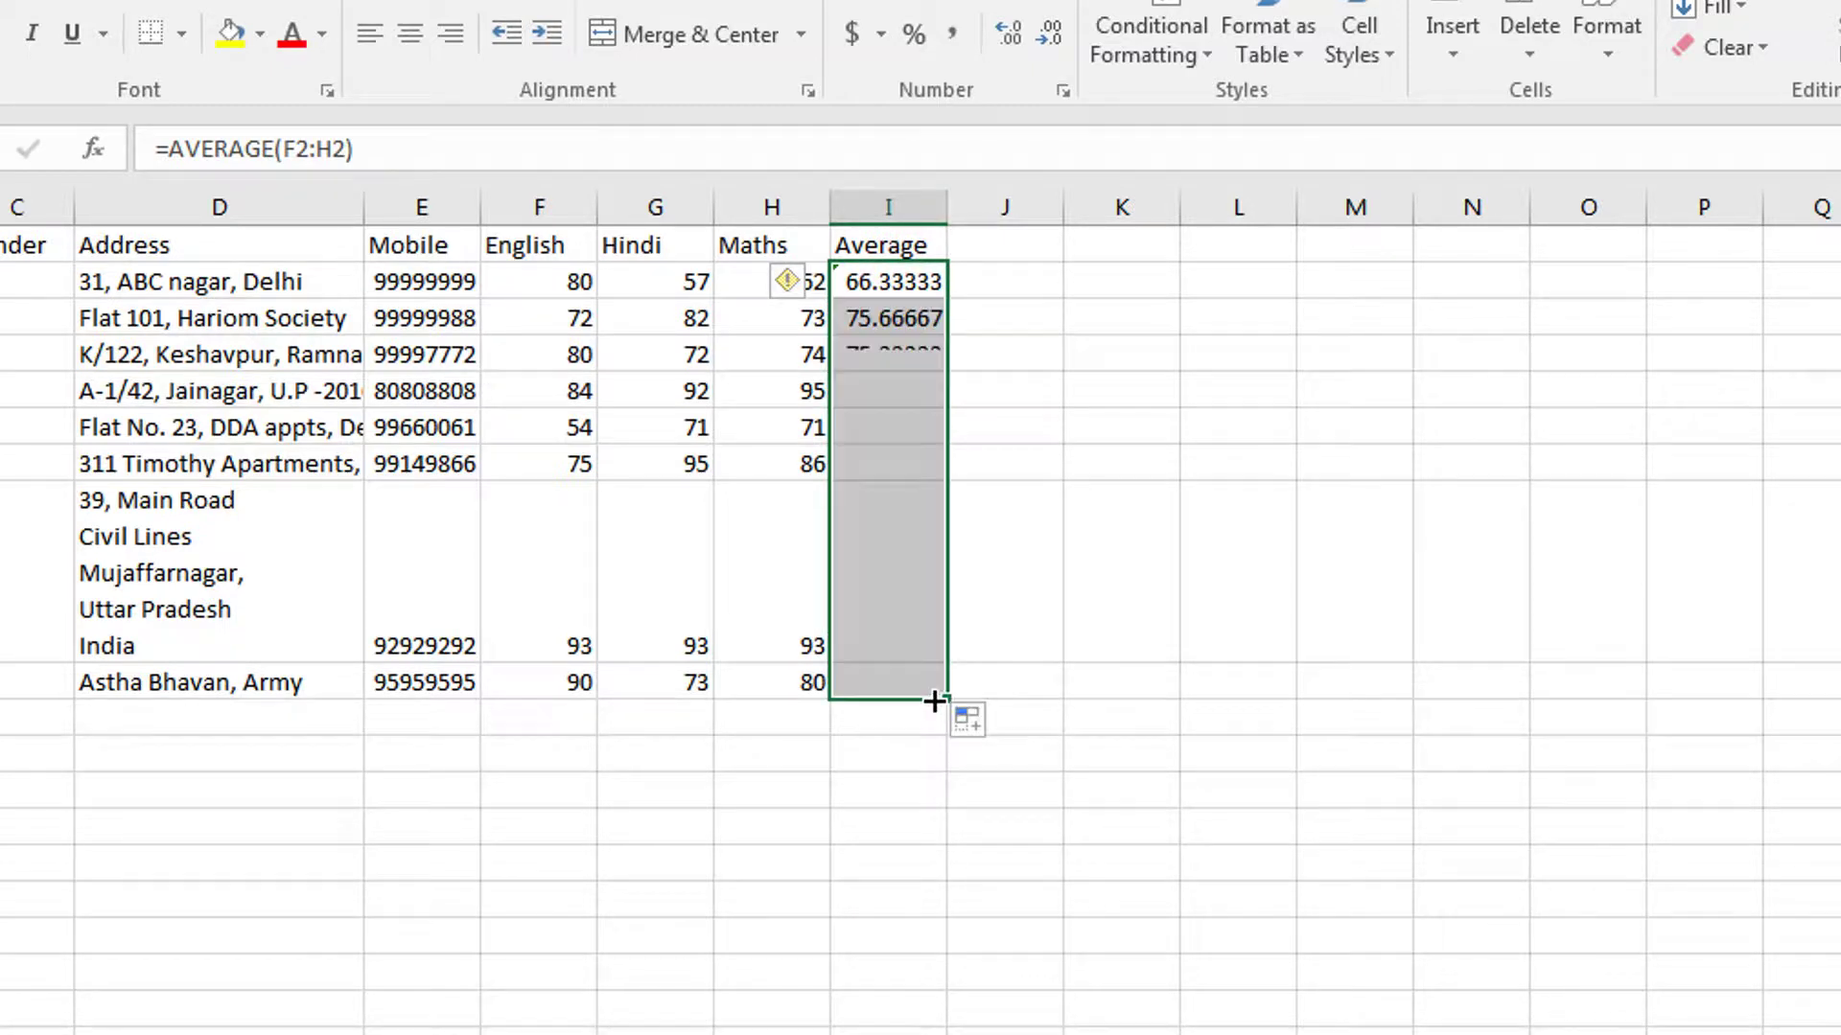
pyautogui.click(933, 789)
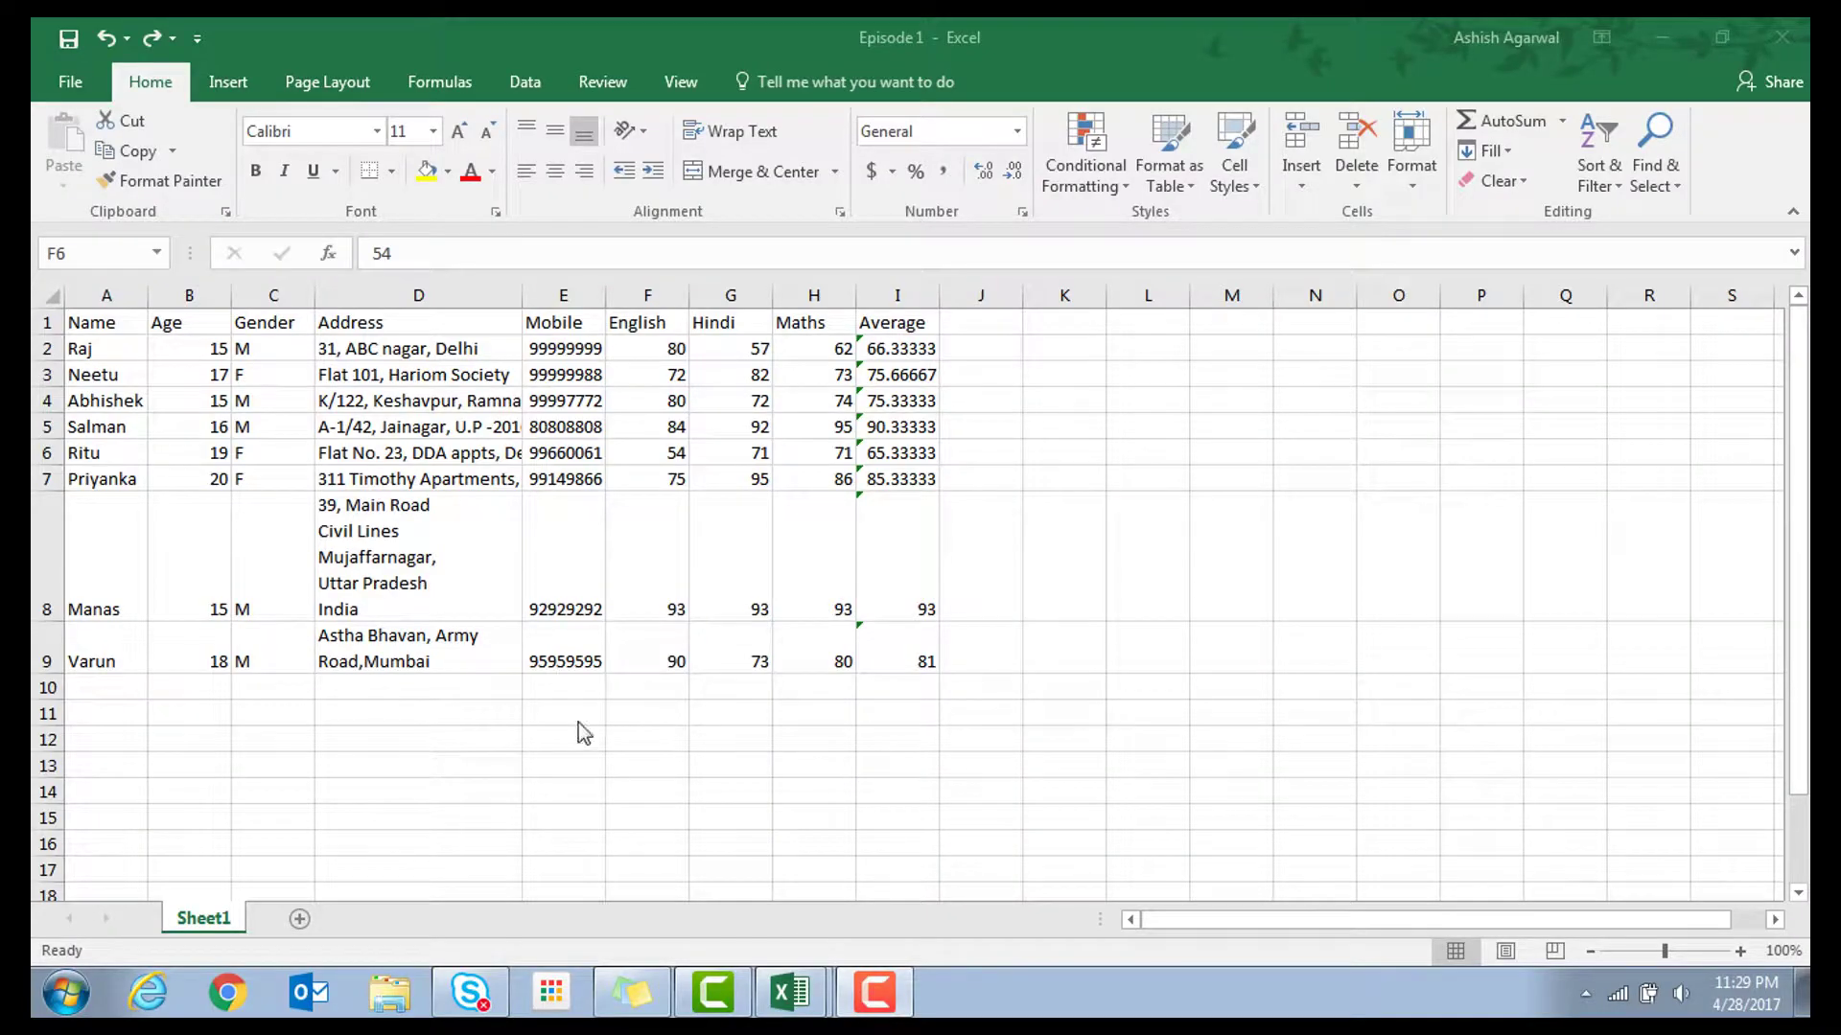
# Set the English mark in F6 to 70 and check the recalculated average in I6
pyautogui.click(762, 423)
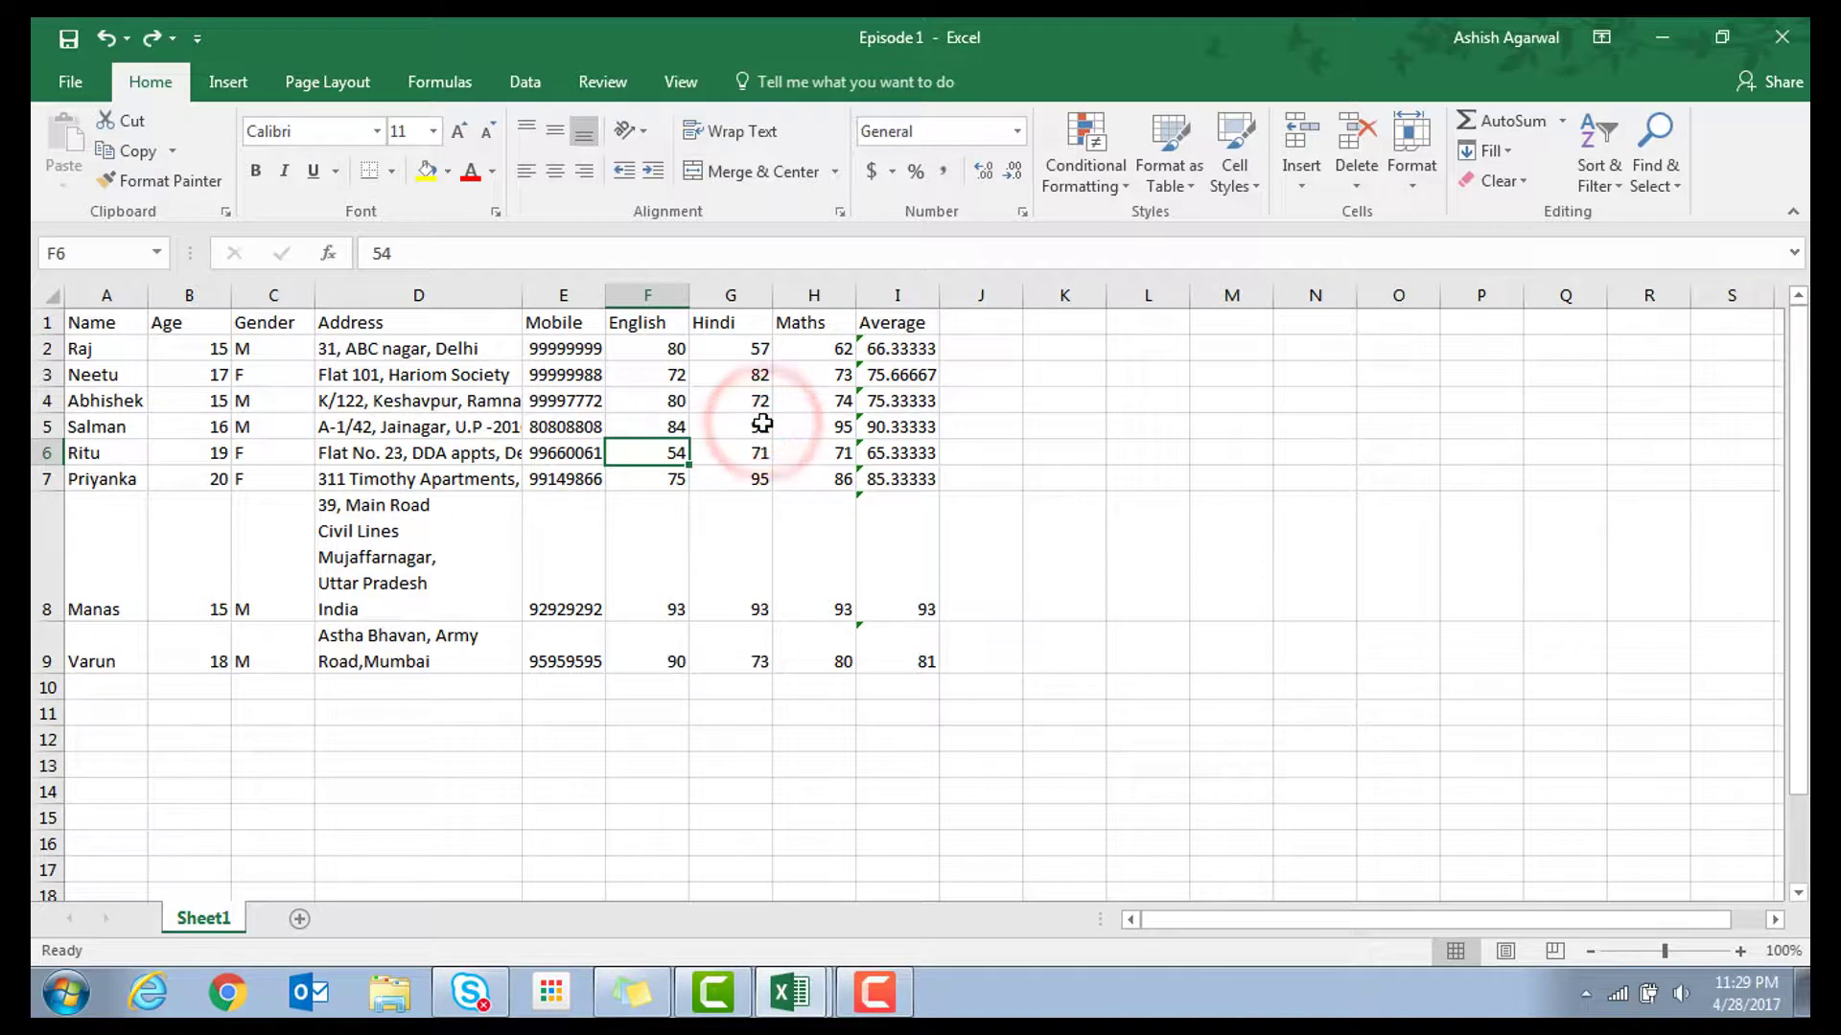
pyautogui.click(894, 449)
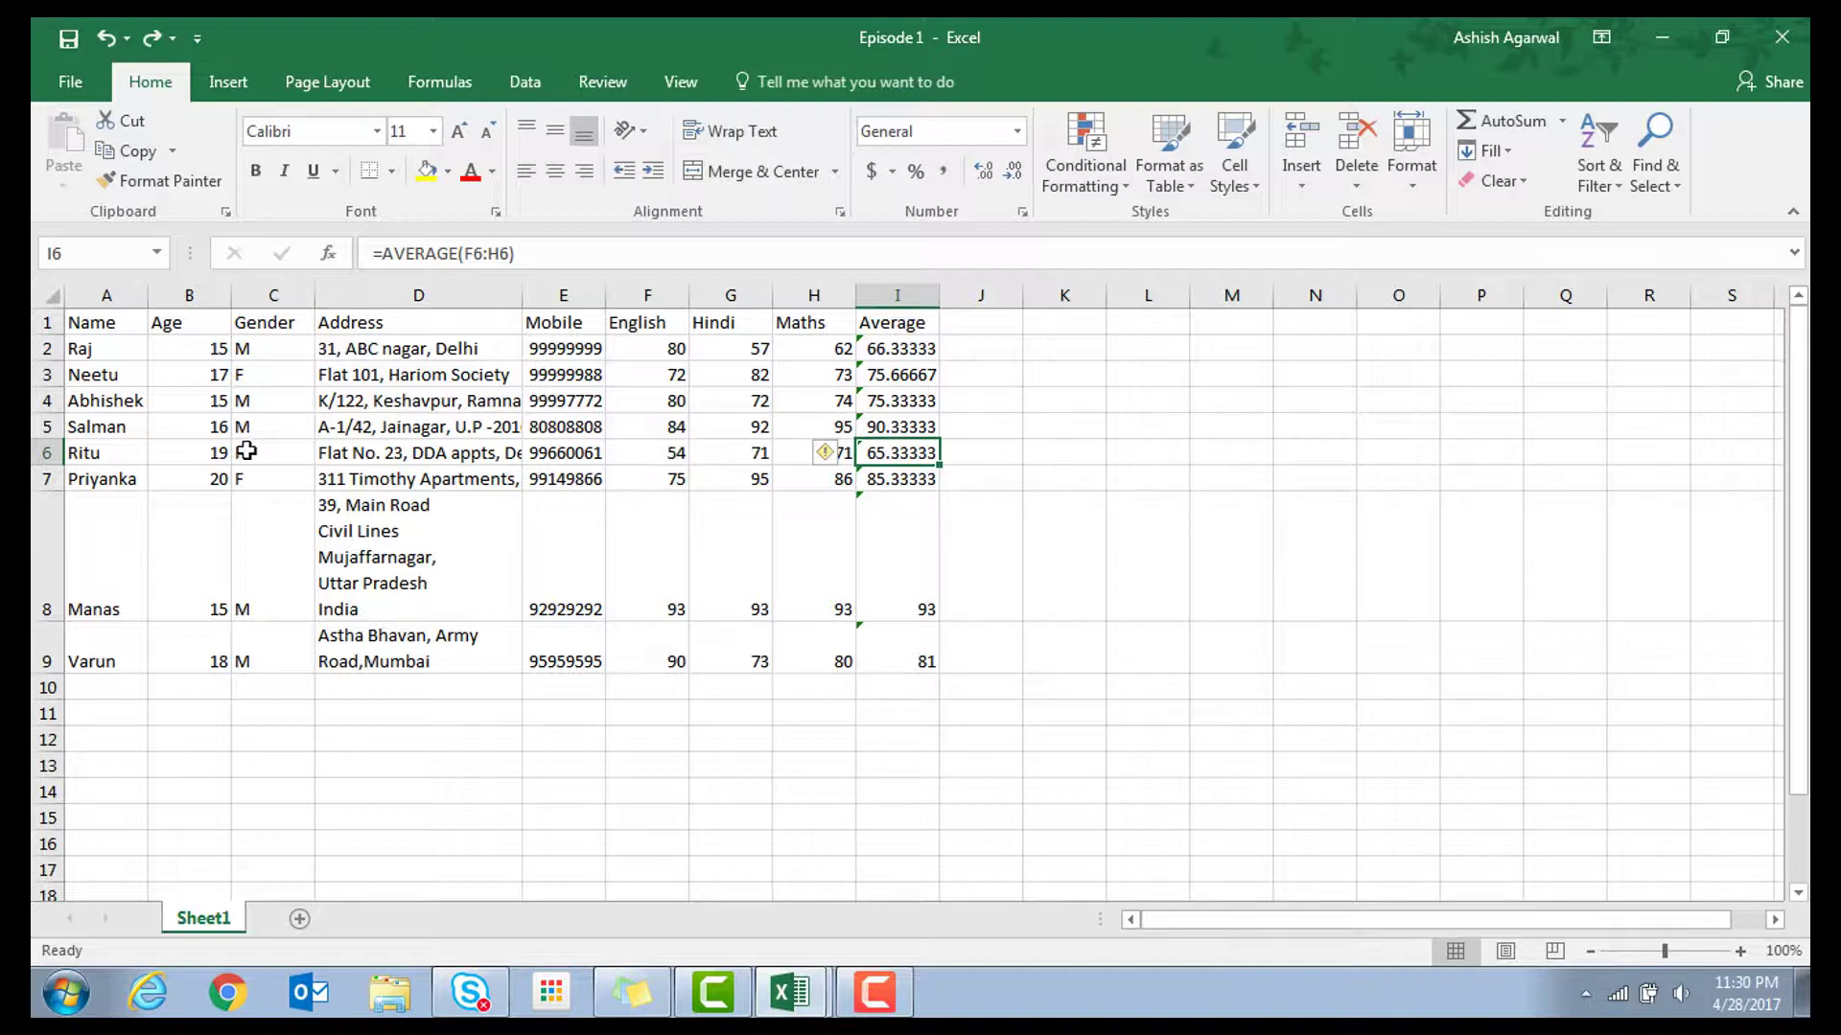
pyautogui.click(654, 458)
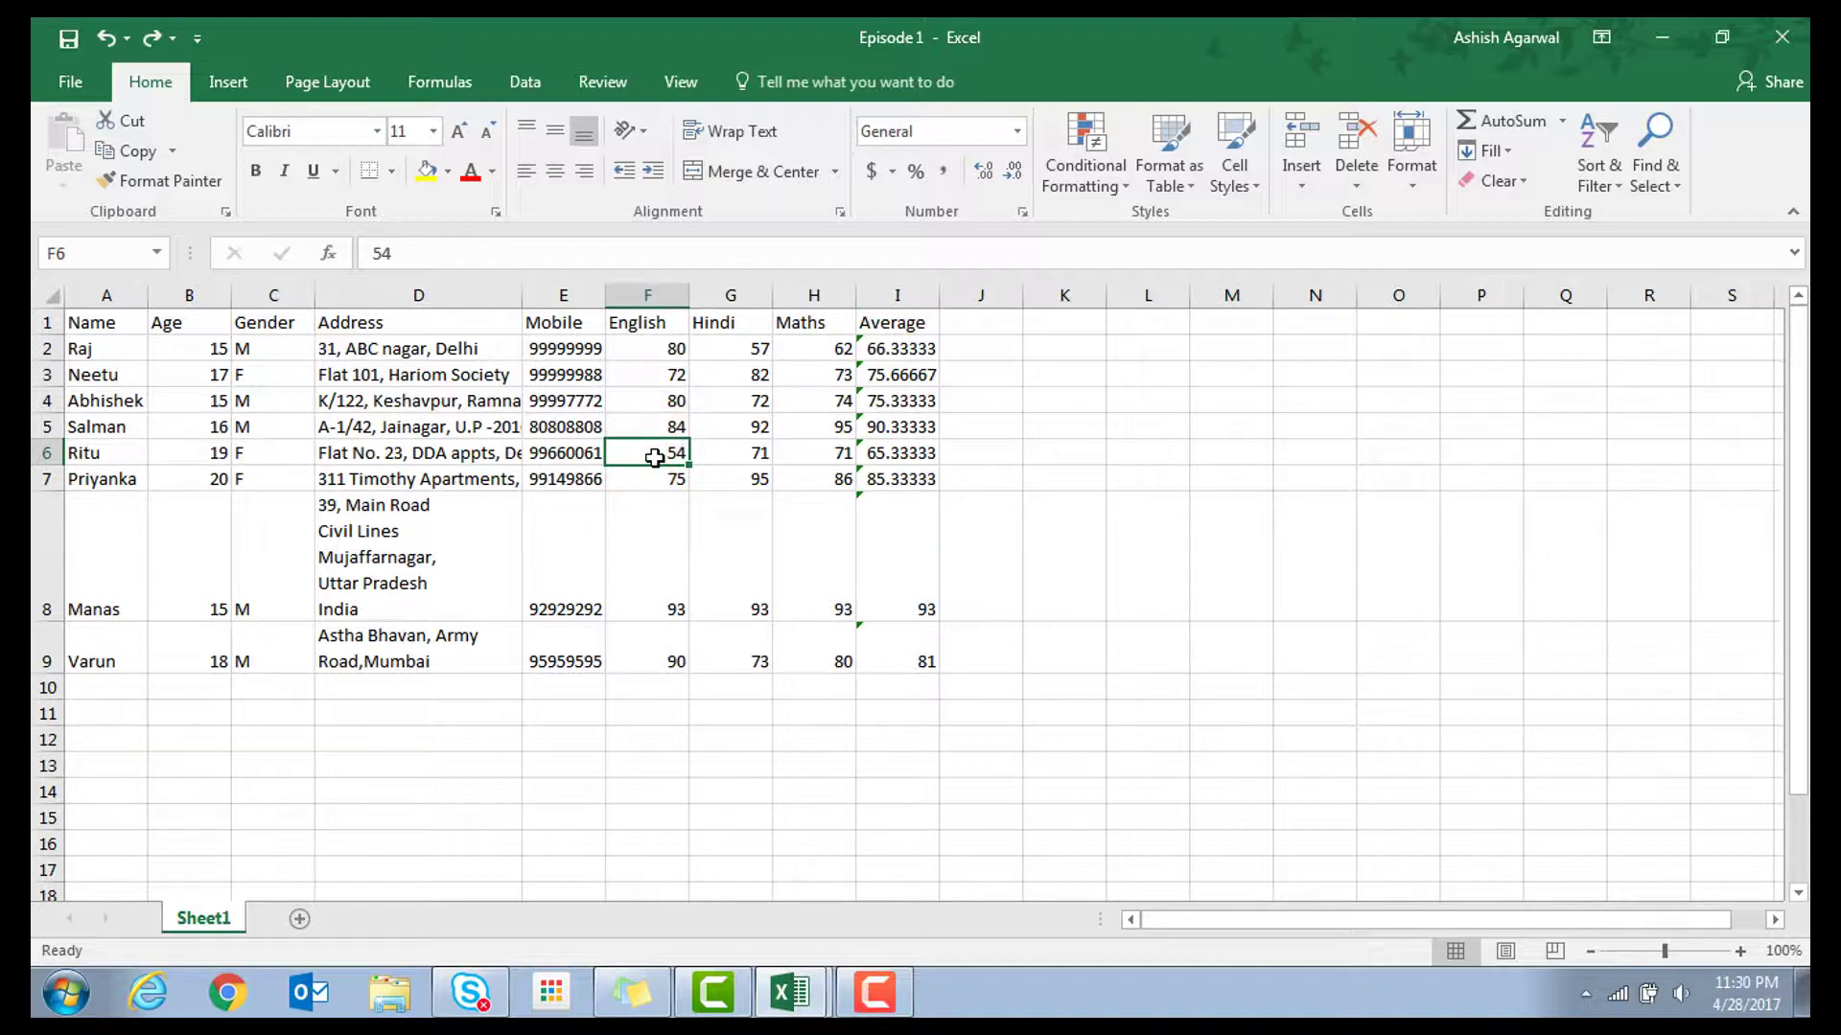
pyautogui.write('7-')
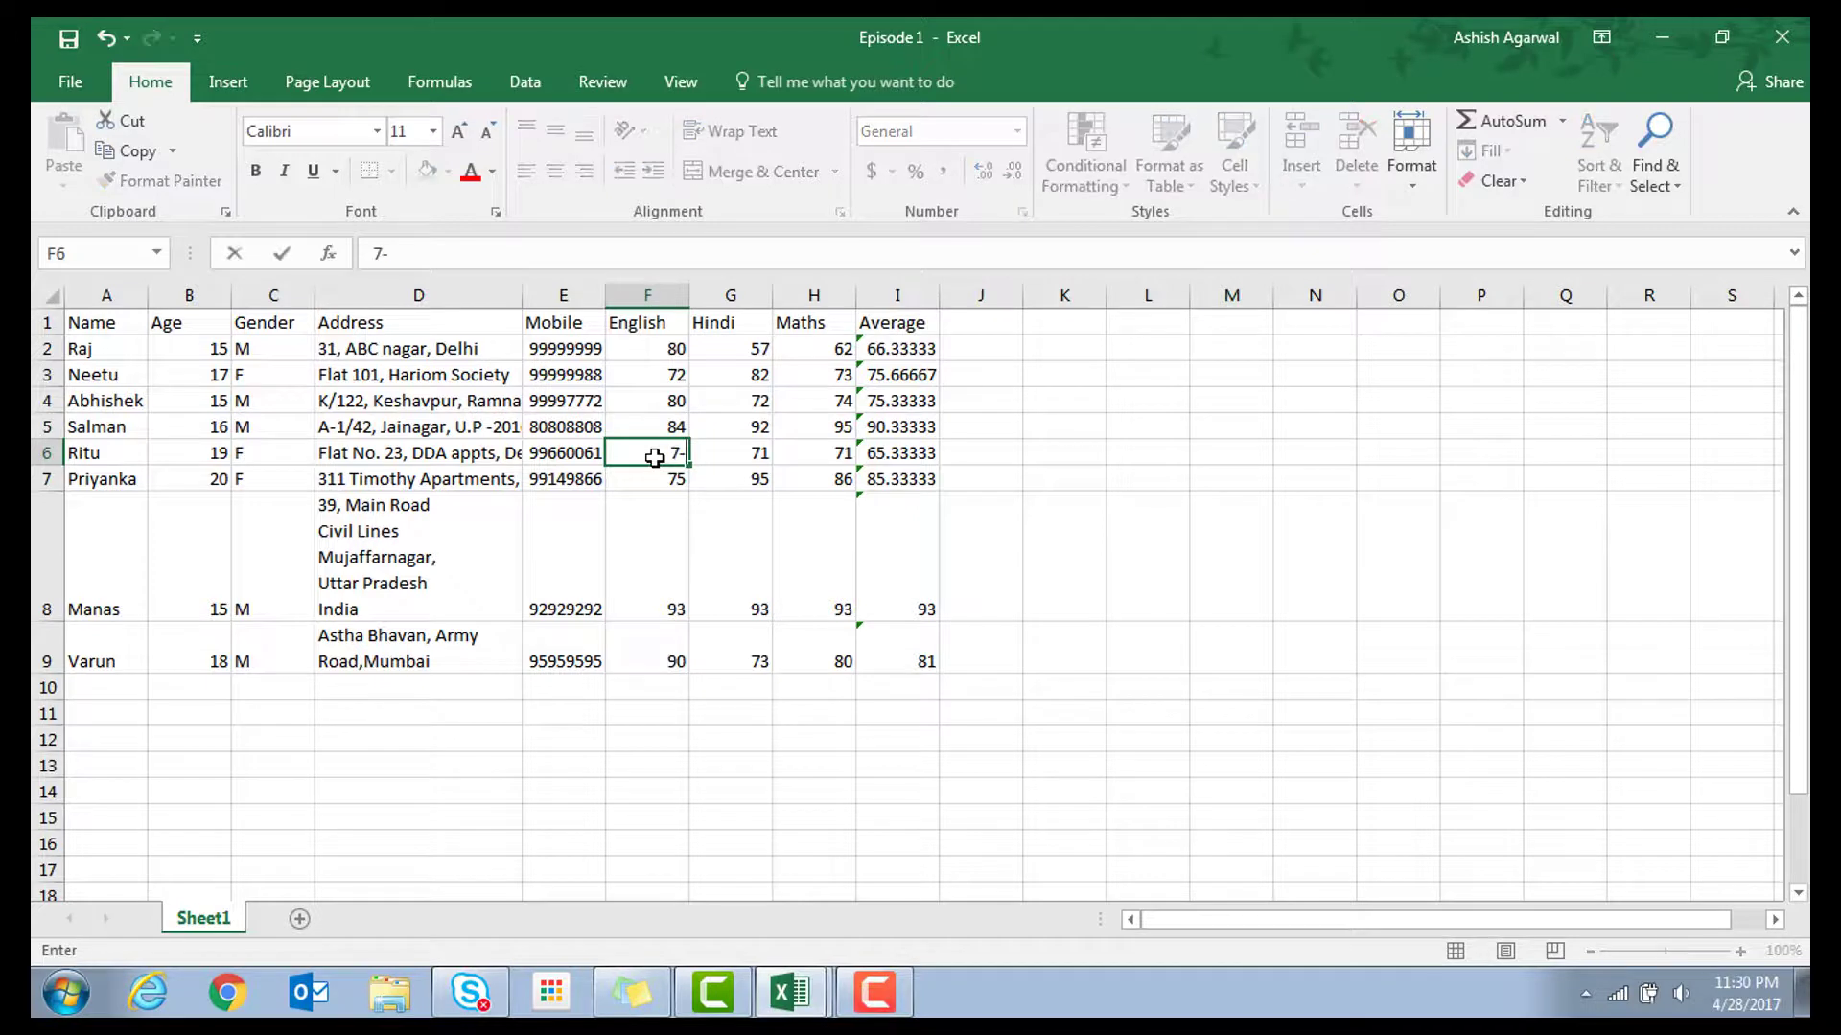
pyautogui.press('Return')
pyautogui.click(655, 458)
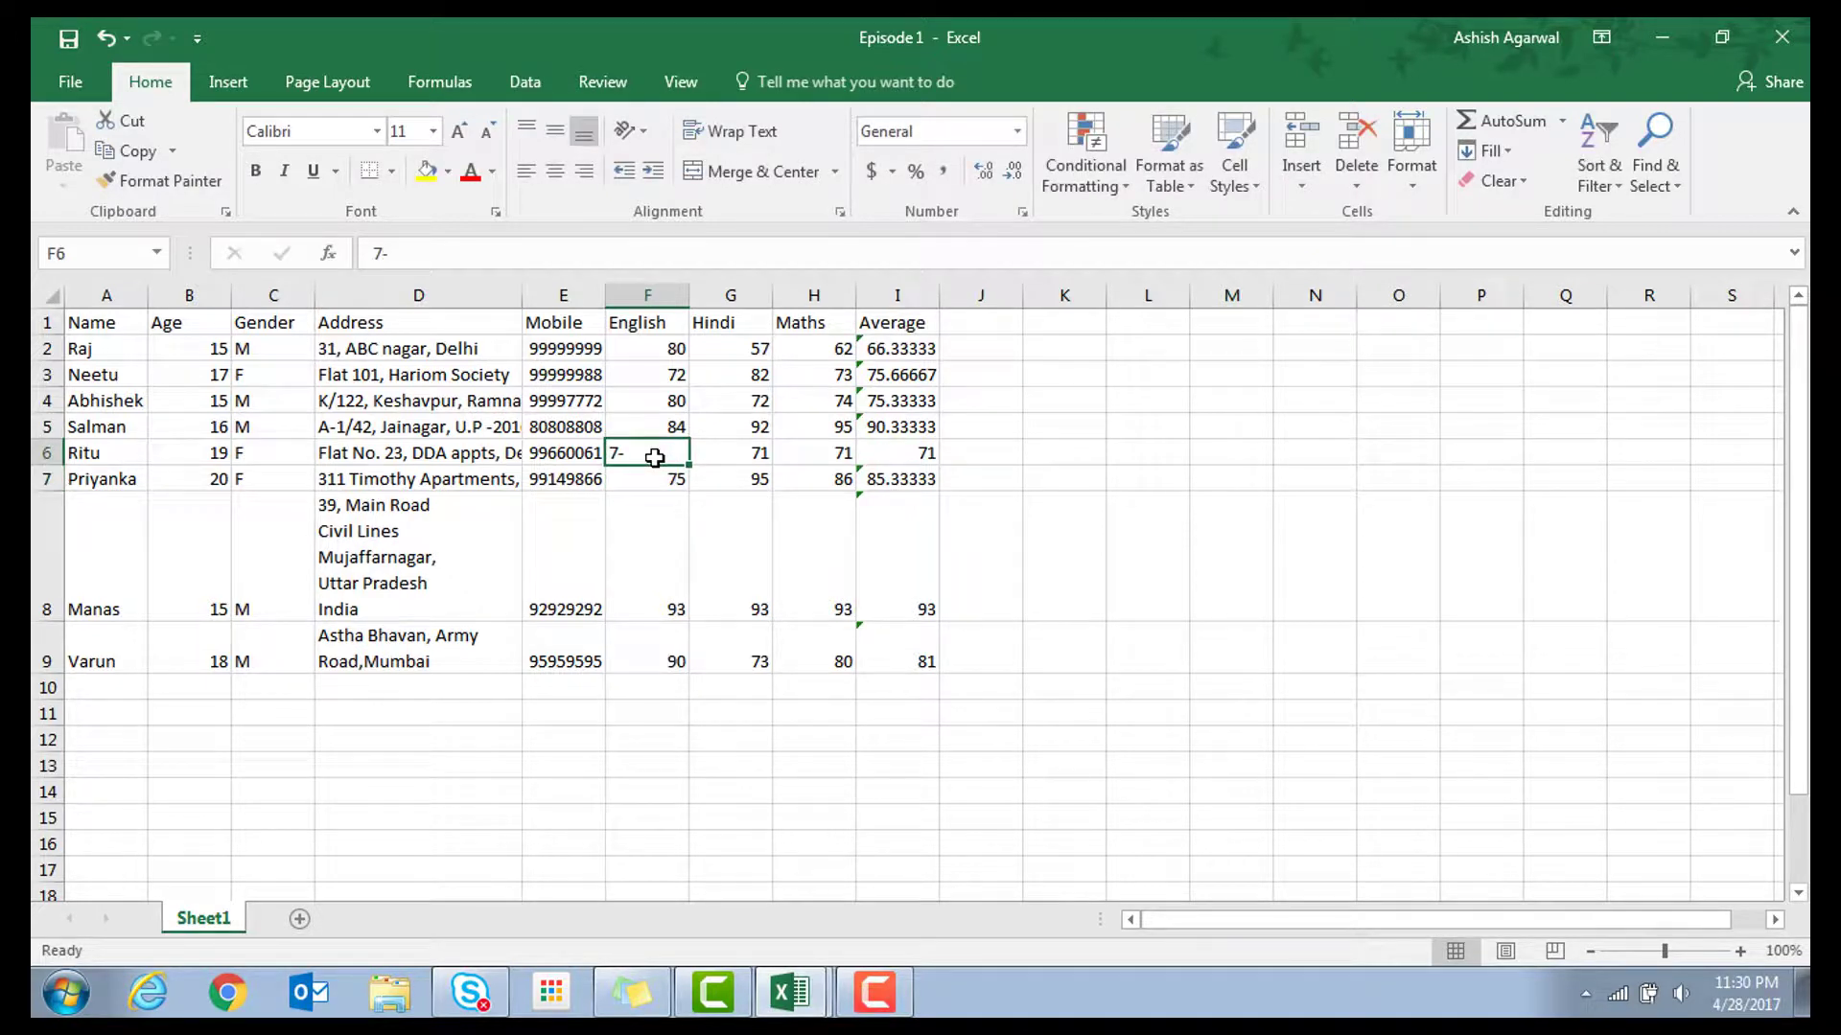
pyautogui.doubleClick(655, 457)
pyautogui.press('BackSpace')
pyautogui.press('Tab')
pyautogui.press('Tab')
pyautogui.press('Tab')
pyautogui.press('Tab')
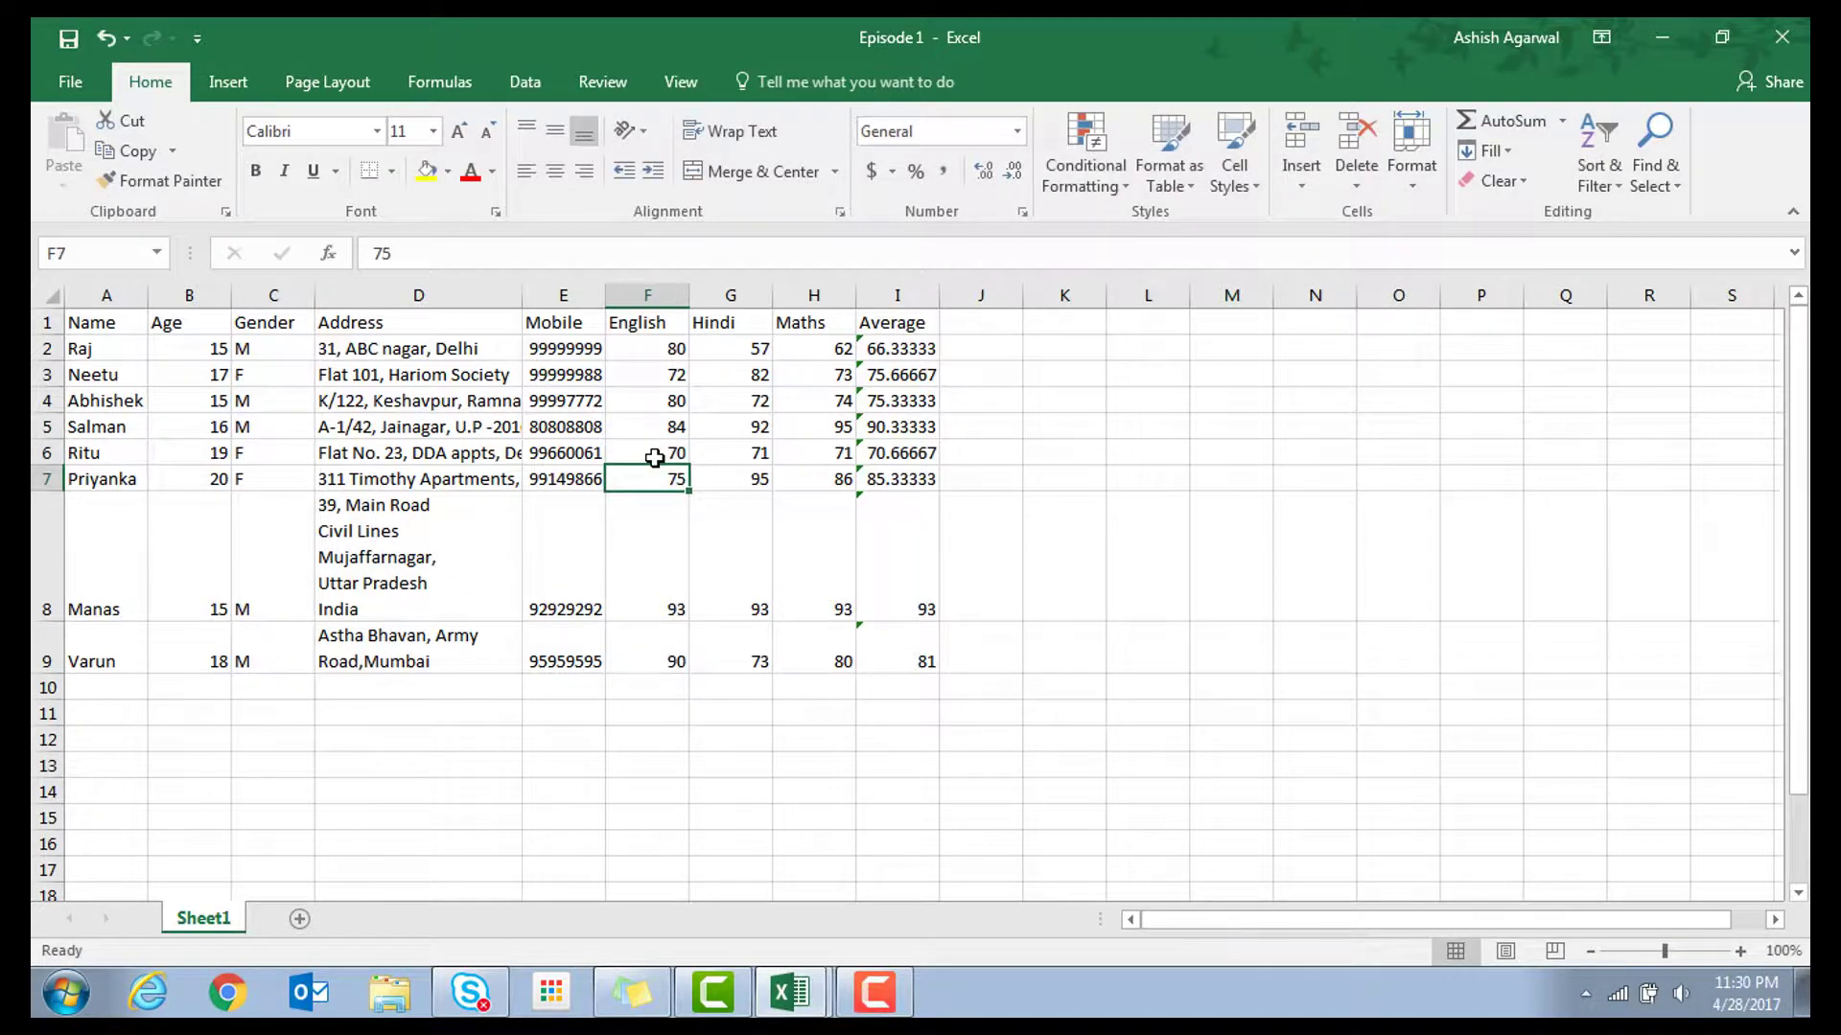
pyautogui.press('Left')
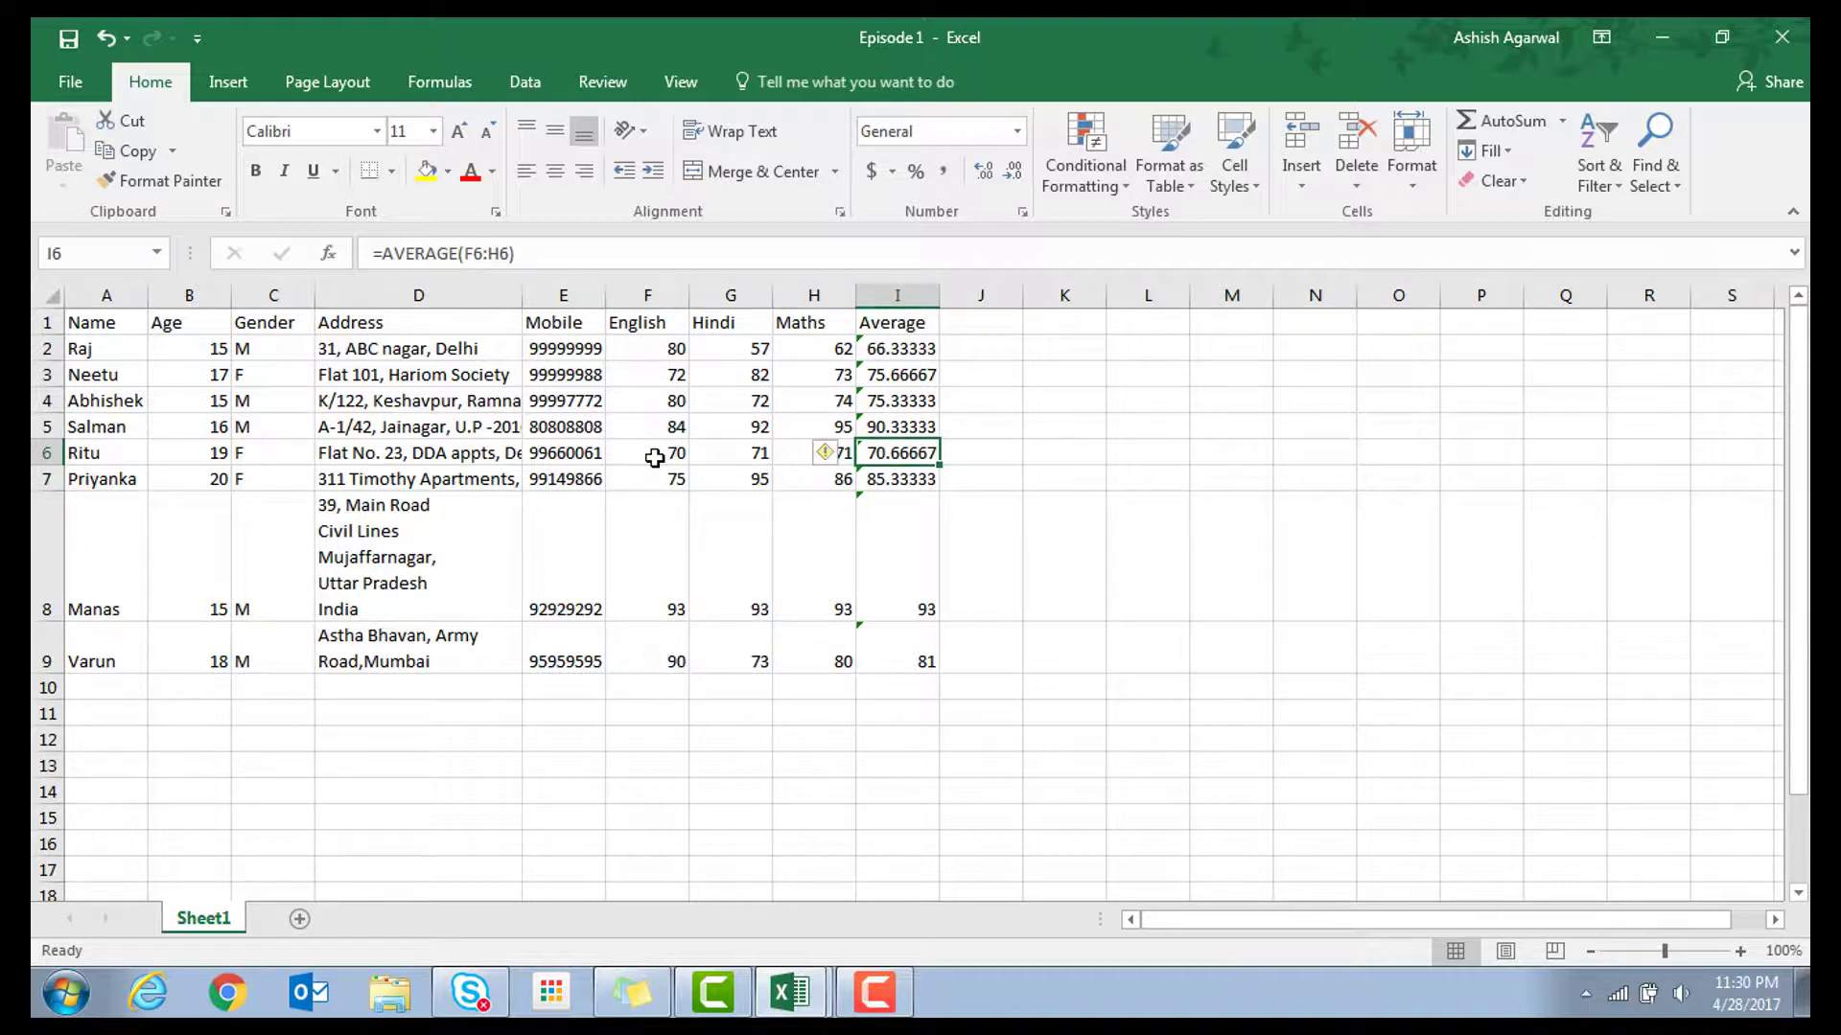
# Insert a blank row above row 7 and a blank column before the English column
pyautogui.click(43, 479)
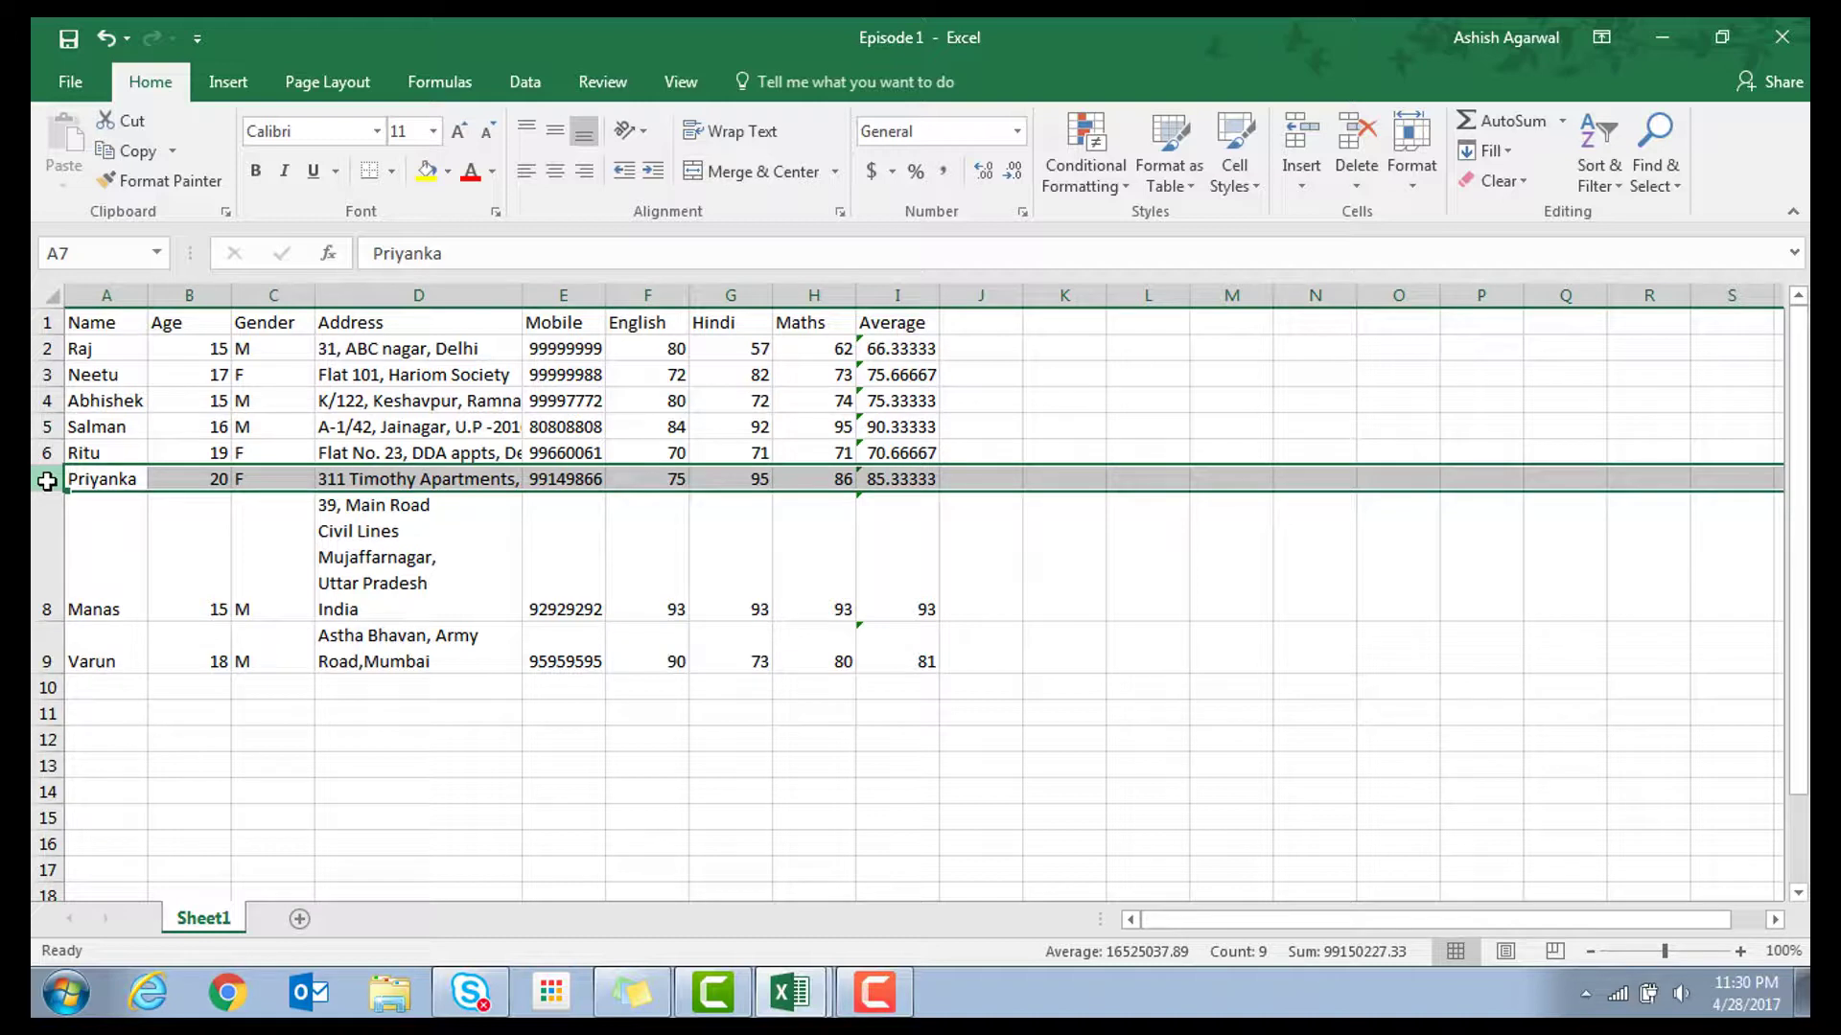
pyautogui.click(1302, 139)
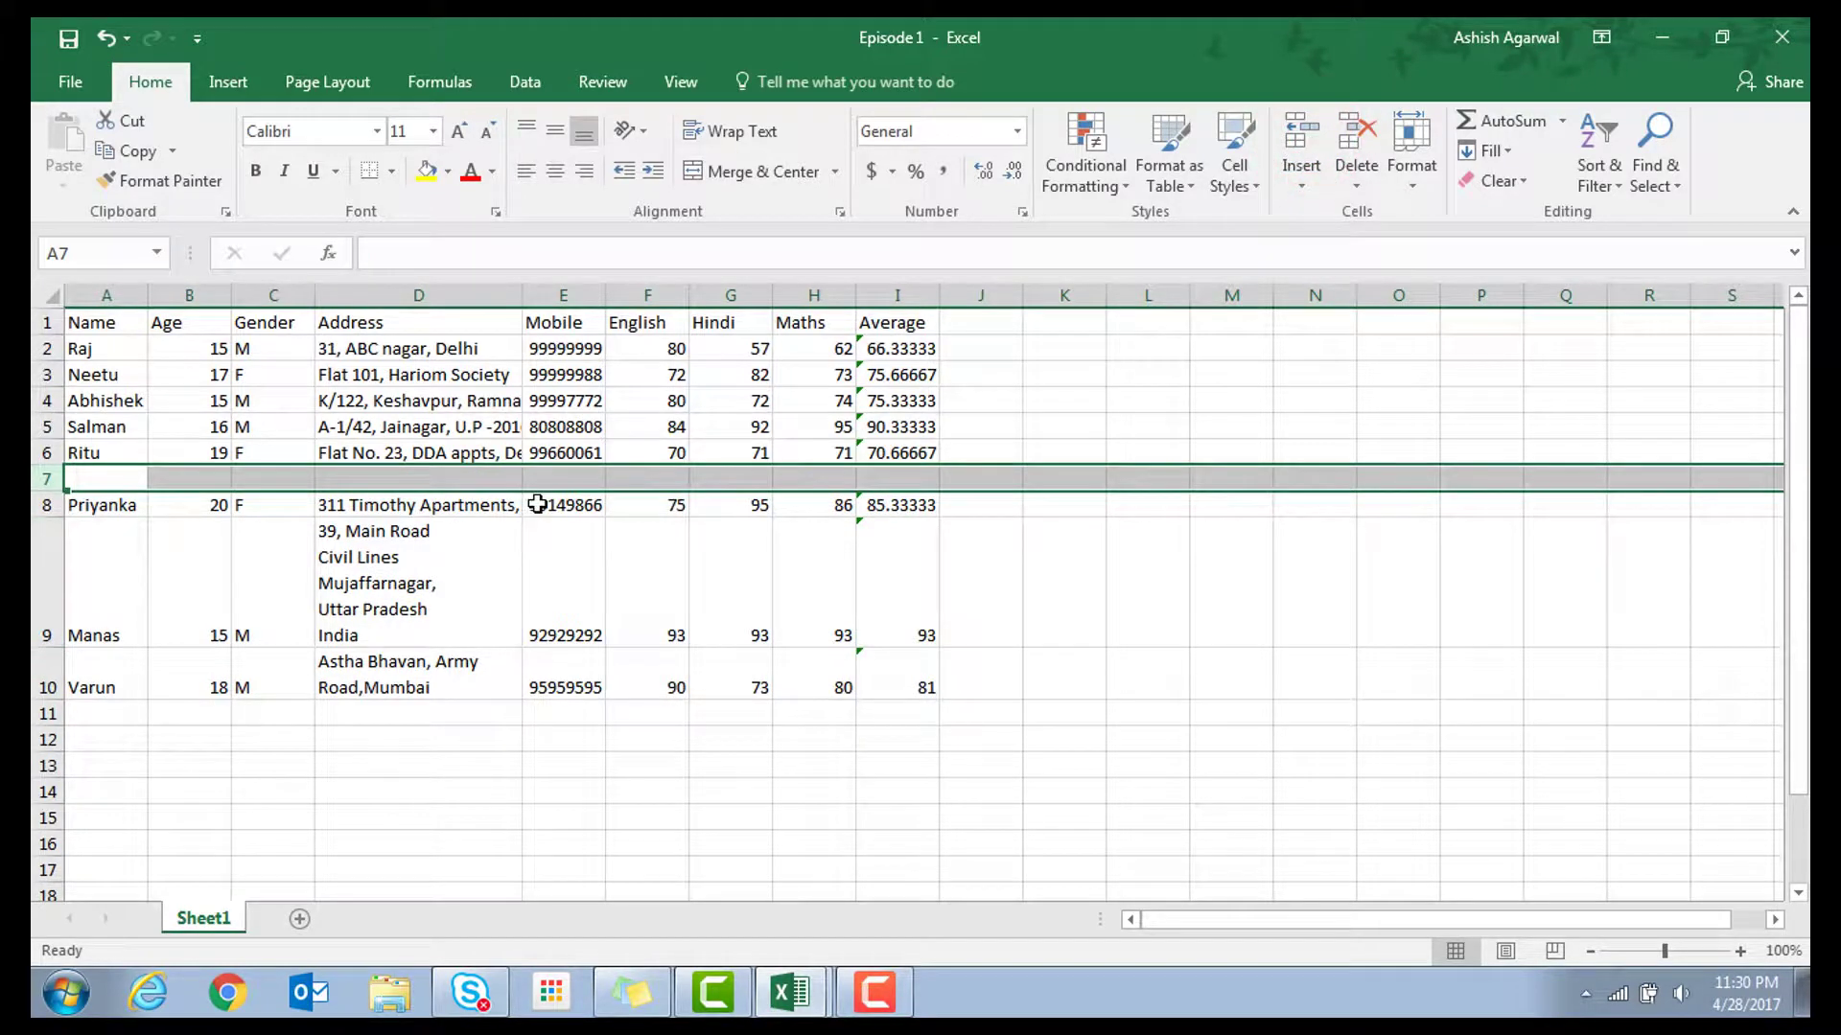
pyautogui.click(724, 297)
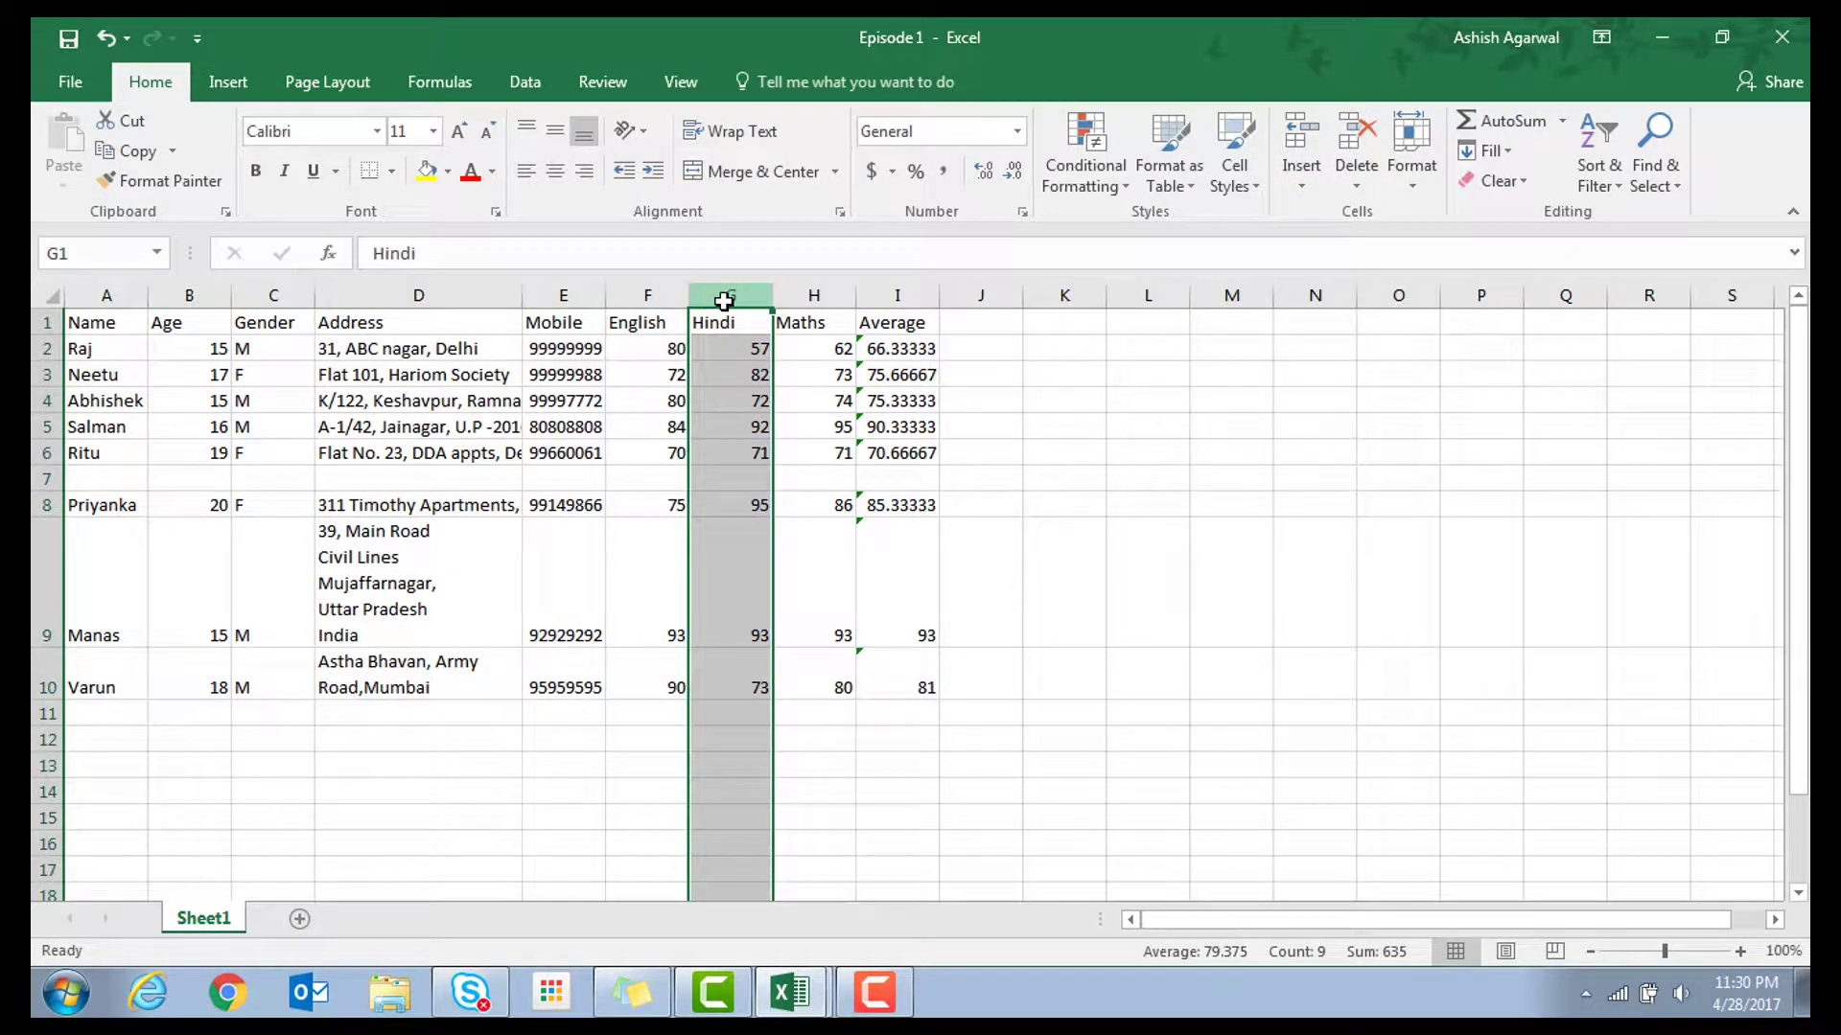
pyautogui.click(663, 294)
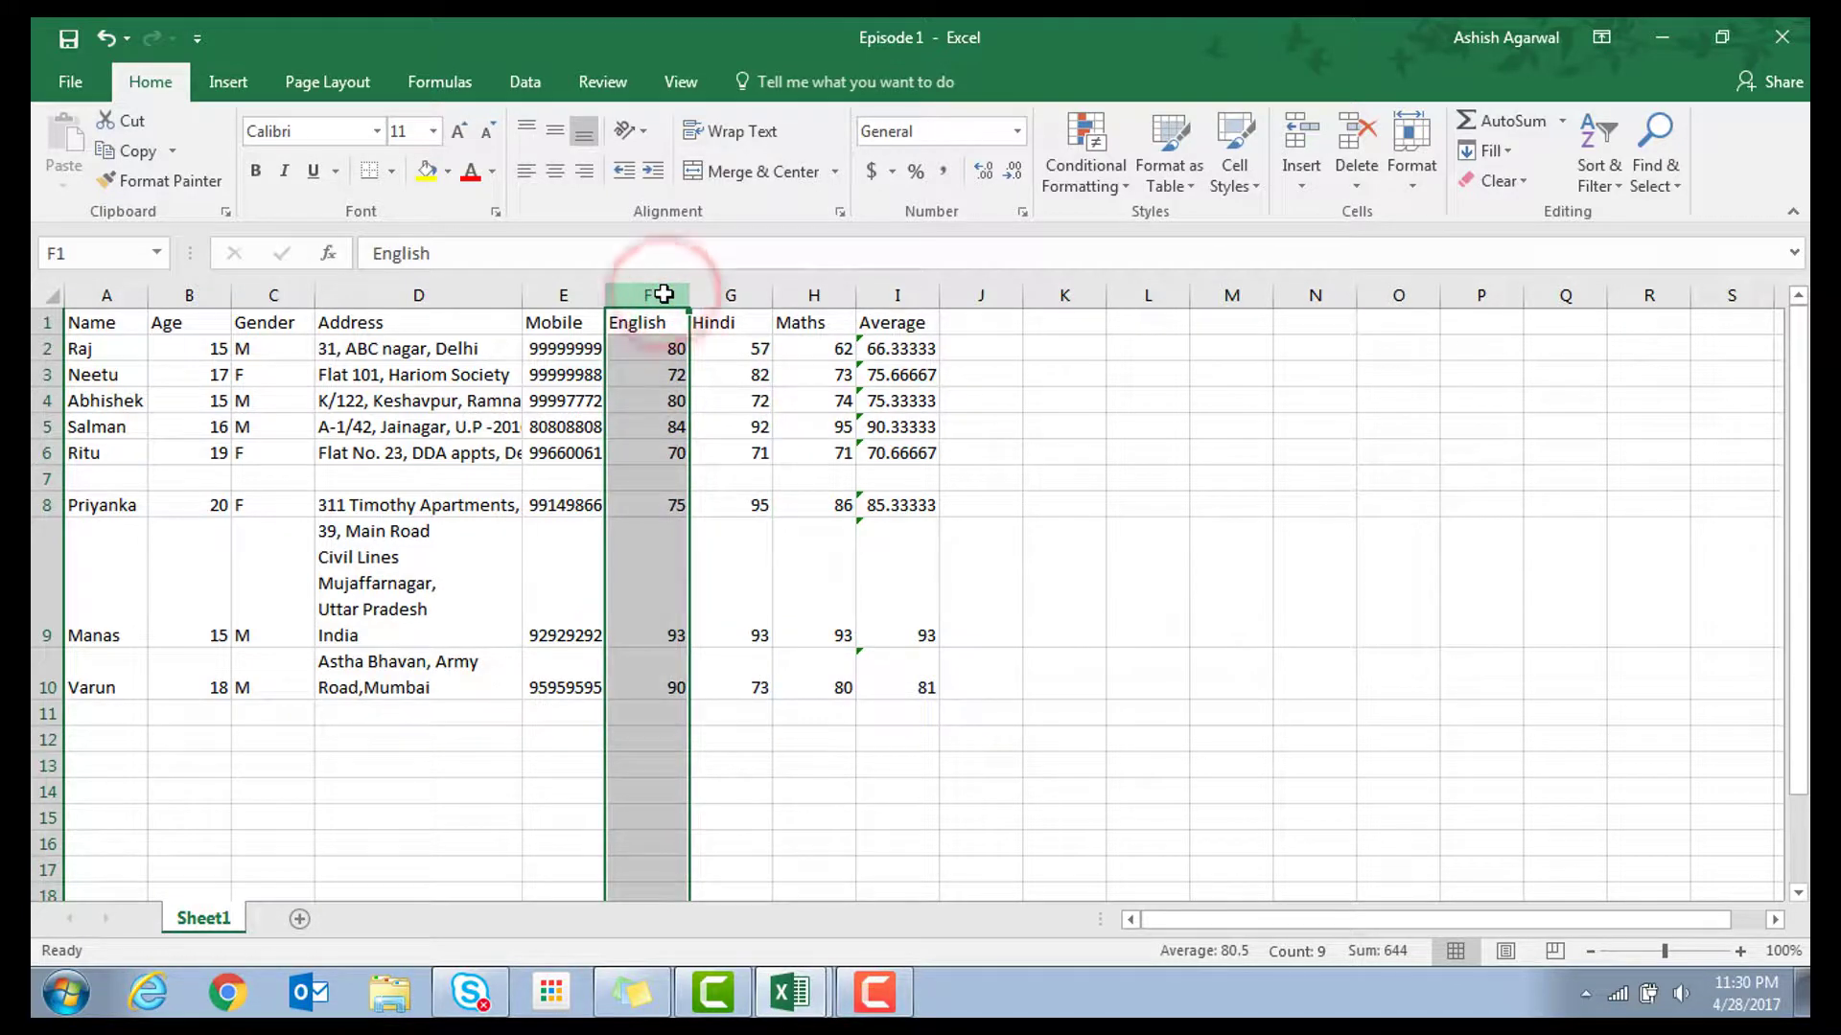
pyautogui.click(1296, 140)
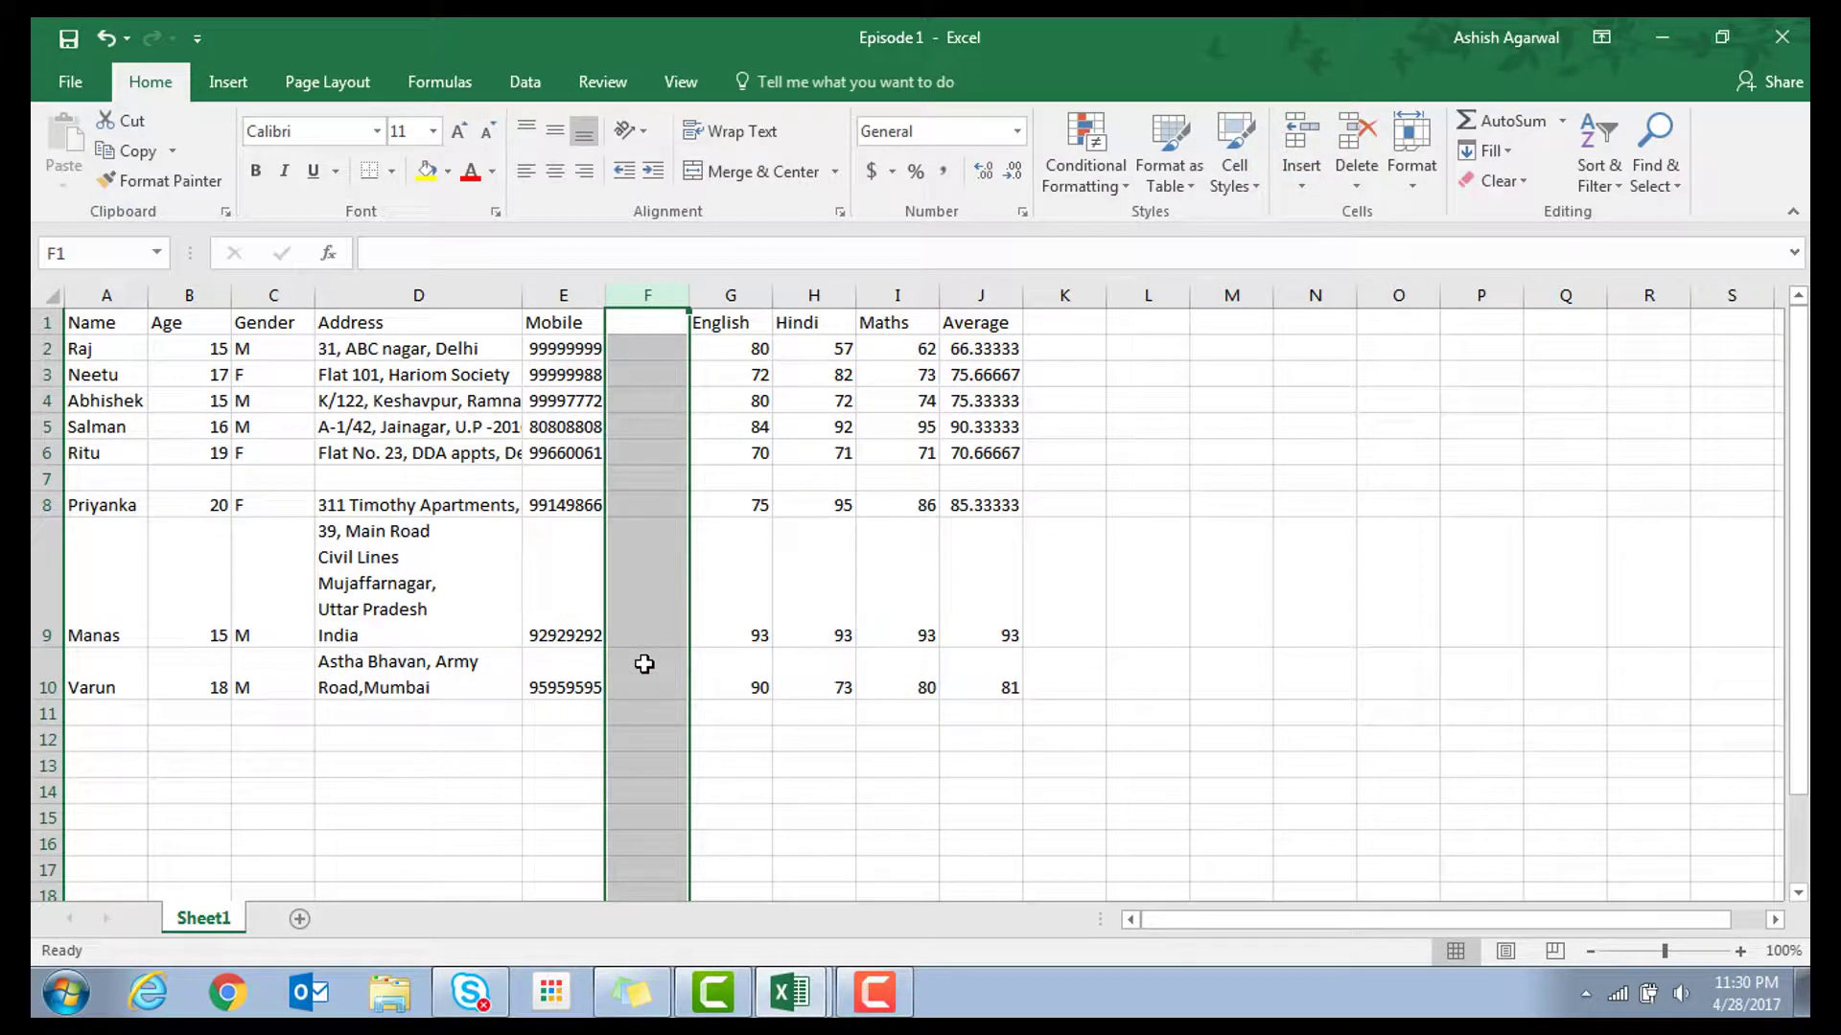
# Title the new column F Science and enter the marks 90, 49, 68, 69 and 79 in F2:F6
pyautogui.click(641, 323)
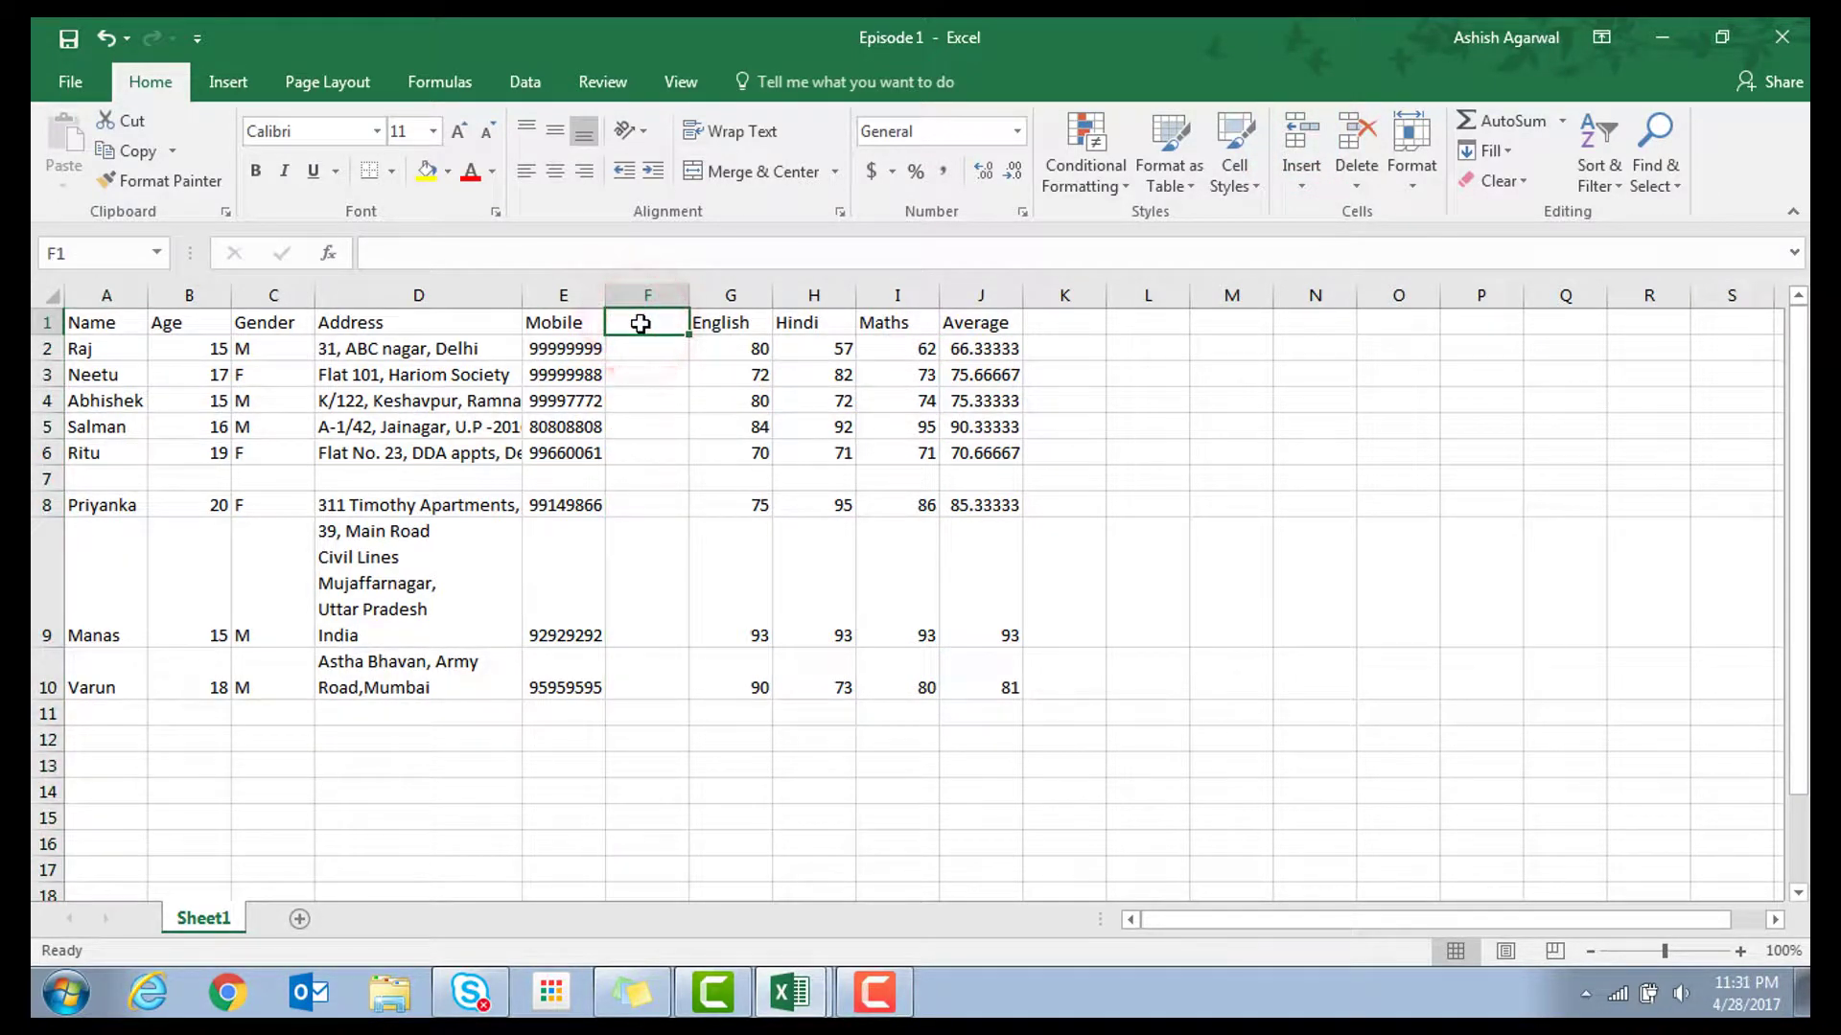
pyautogui.write('Science')
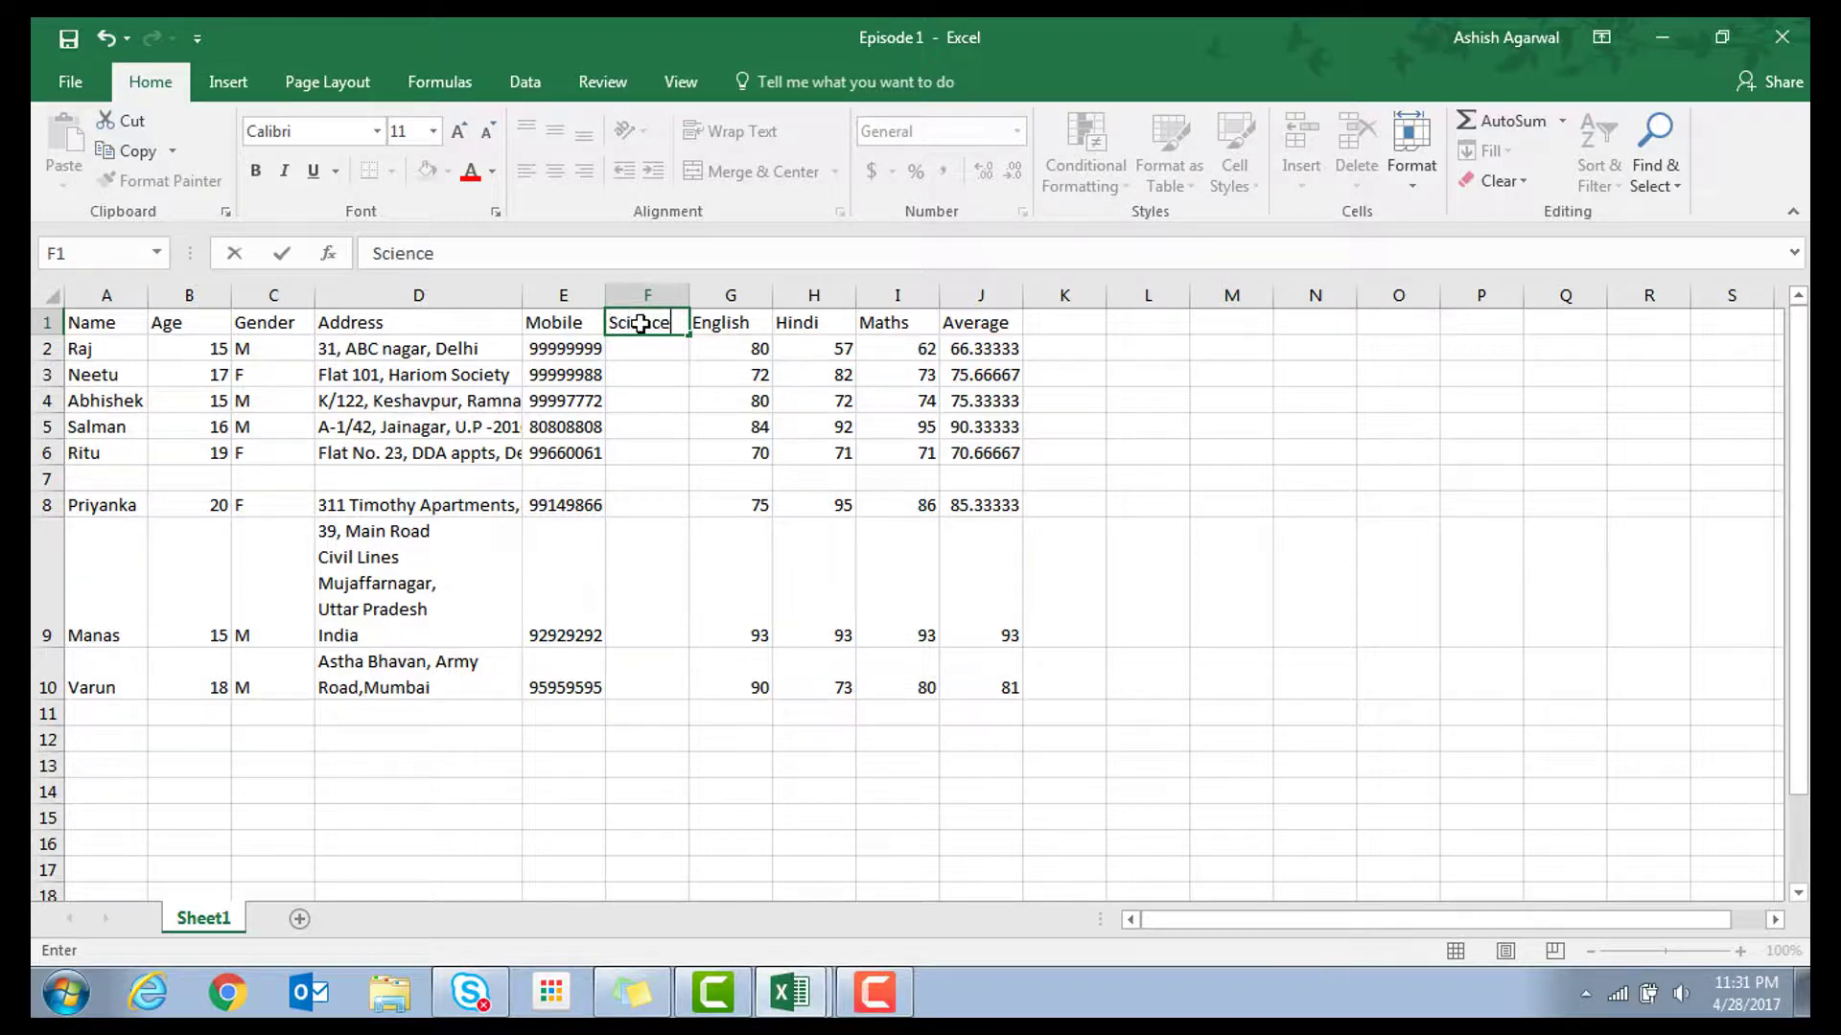
pyautogui.press('Return')
pyautogui.write('90')
pyautogui.press('Return')
pyautogui.write('49')
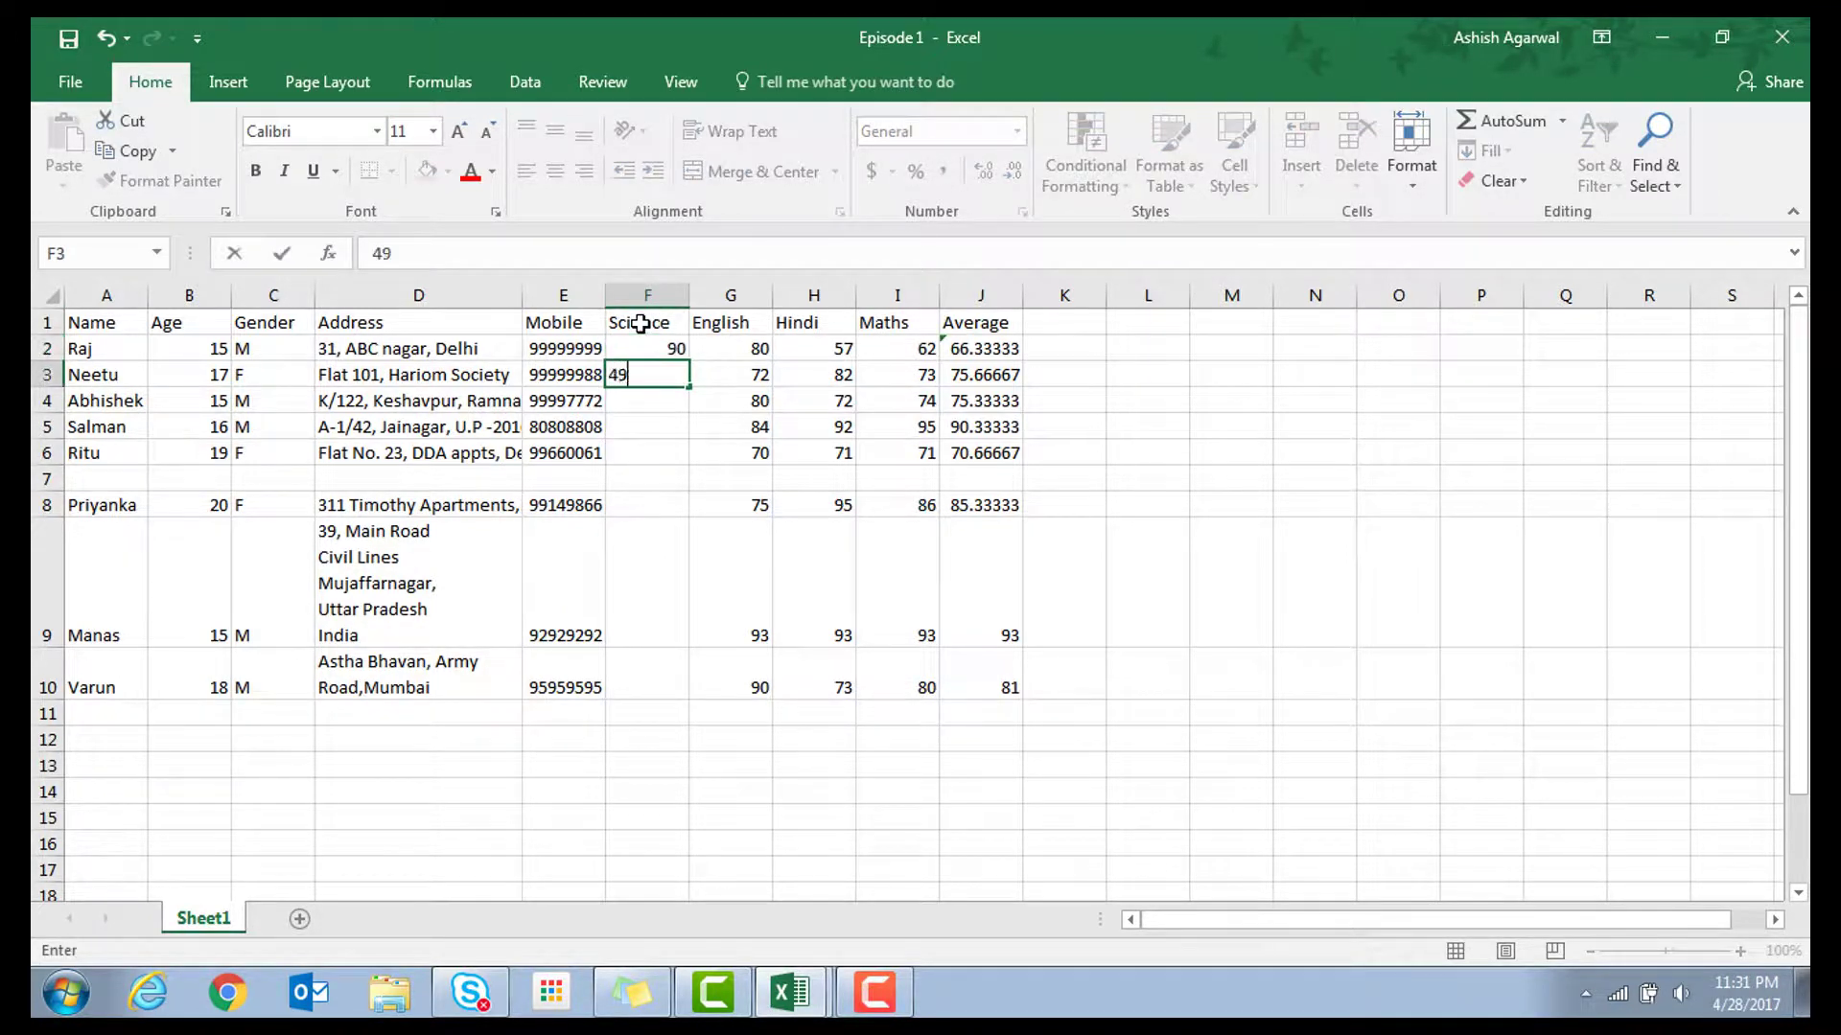
pyautogui.press('Return')
pyautogui.write('68')
pyautogui.press('Return')
pyautogui.write('69')
pyautogui.press('Return')
pyautogui.write('79')
pyautogui.press('Return')
# Enter the remaining Science marks 90, 99, 29 and 50 in F7:F10
pyautogui.write('90')
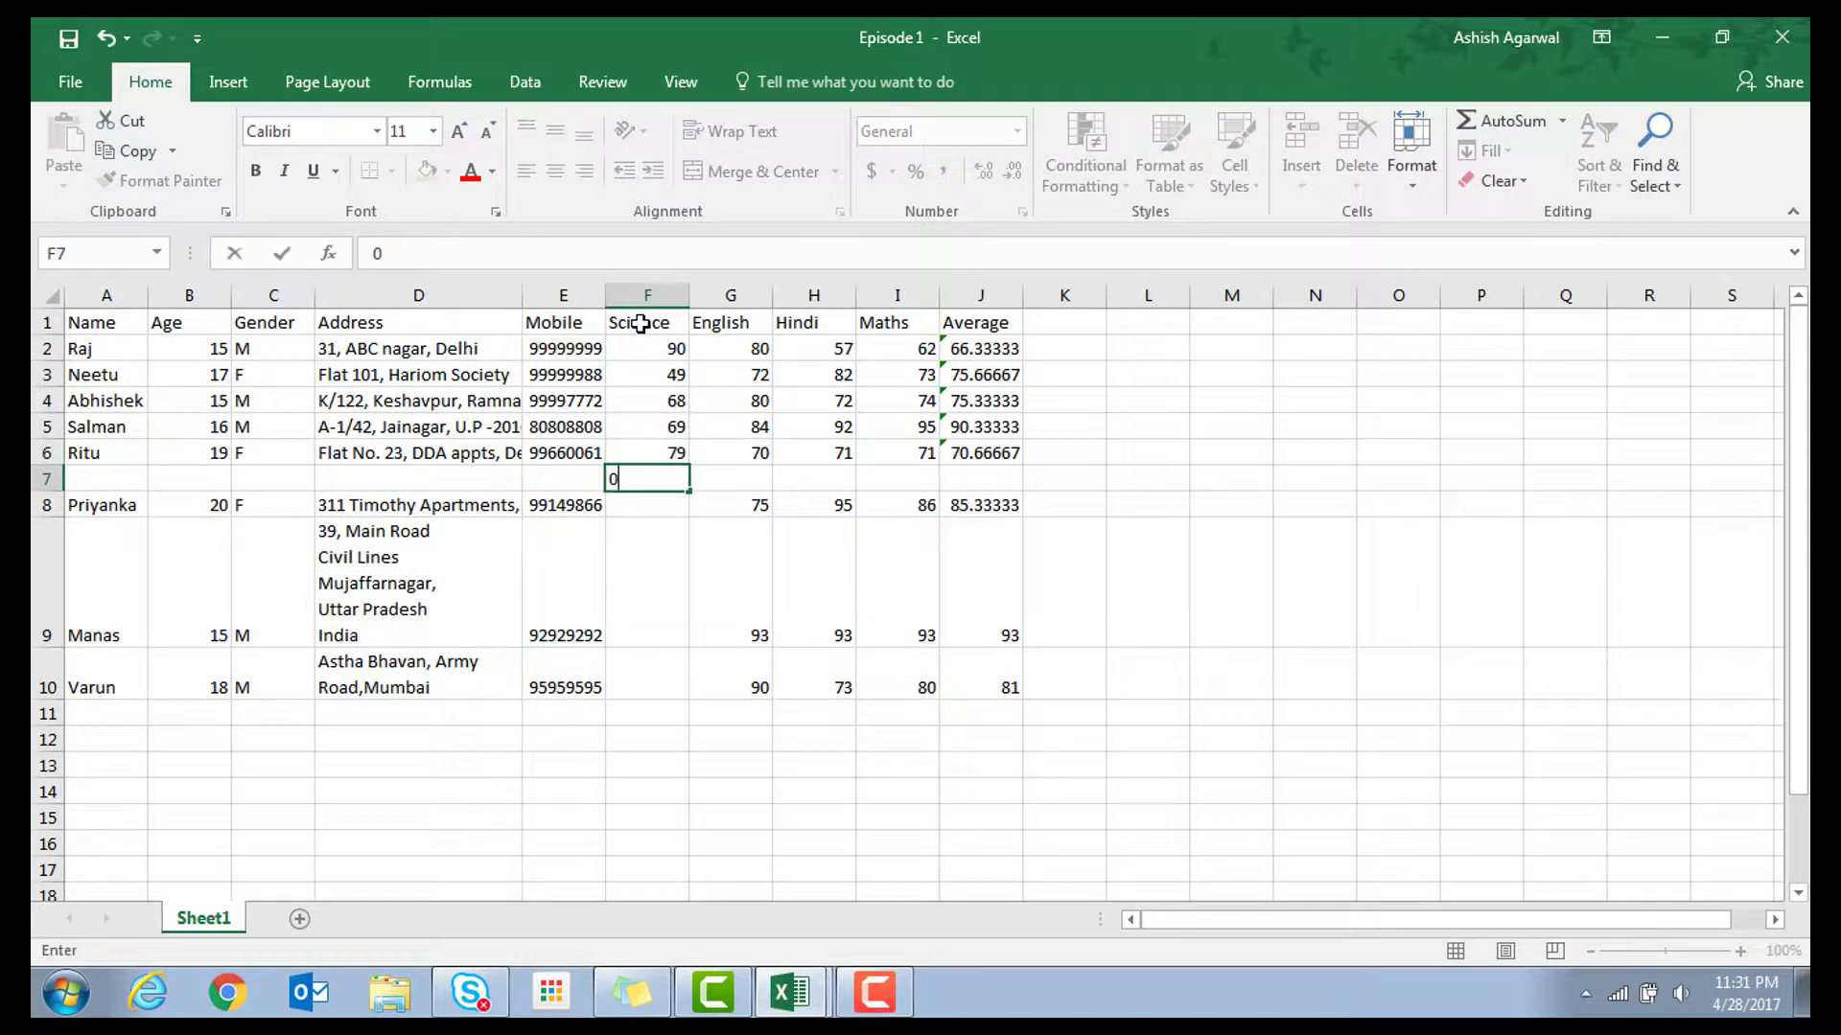
pyautogui.press('Return')
pyautogui.write('99')
pyautogui.press('Return')
pyautogui.write('20')
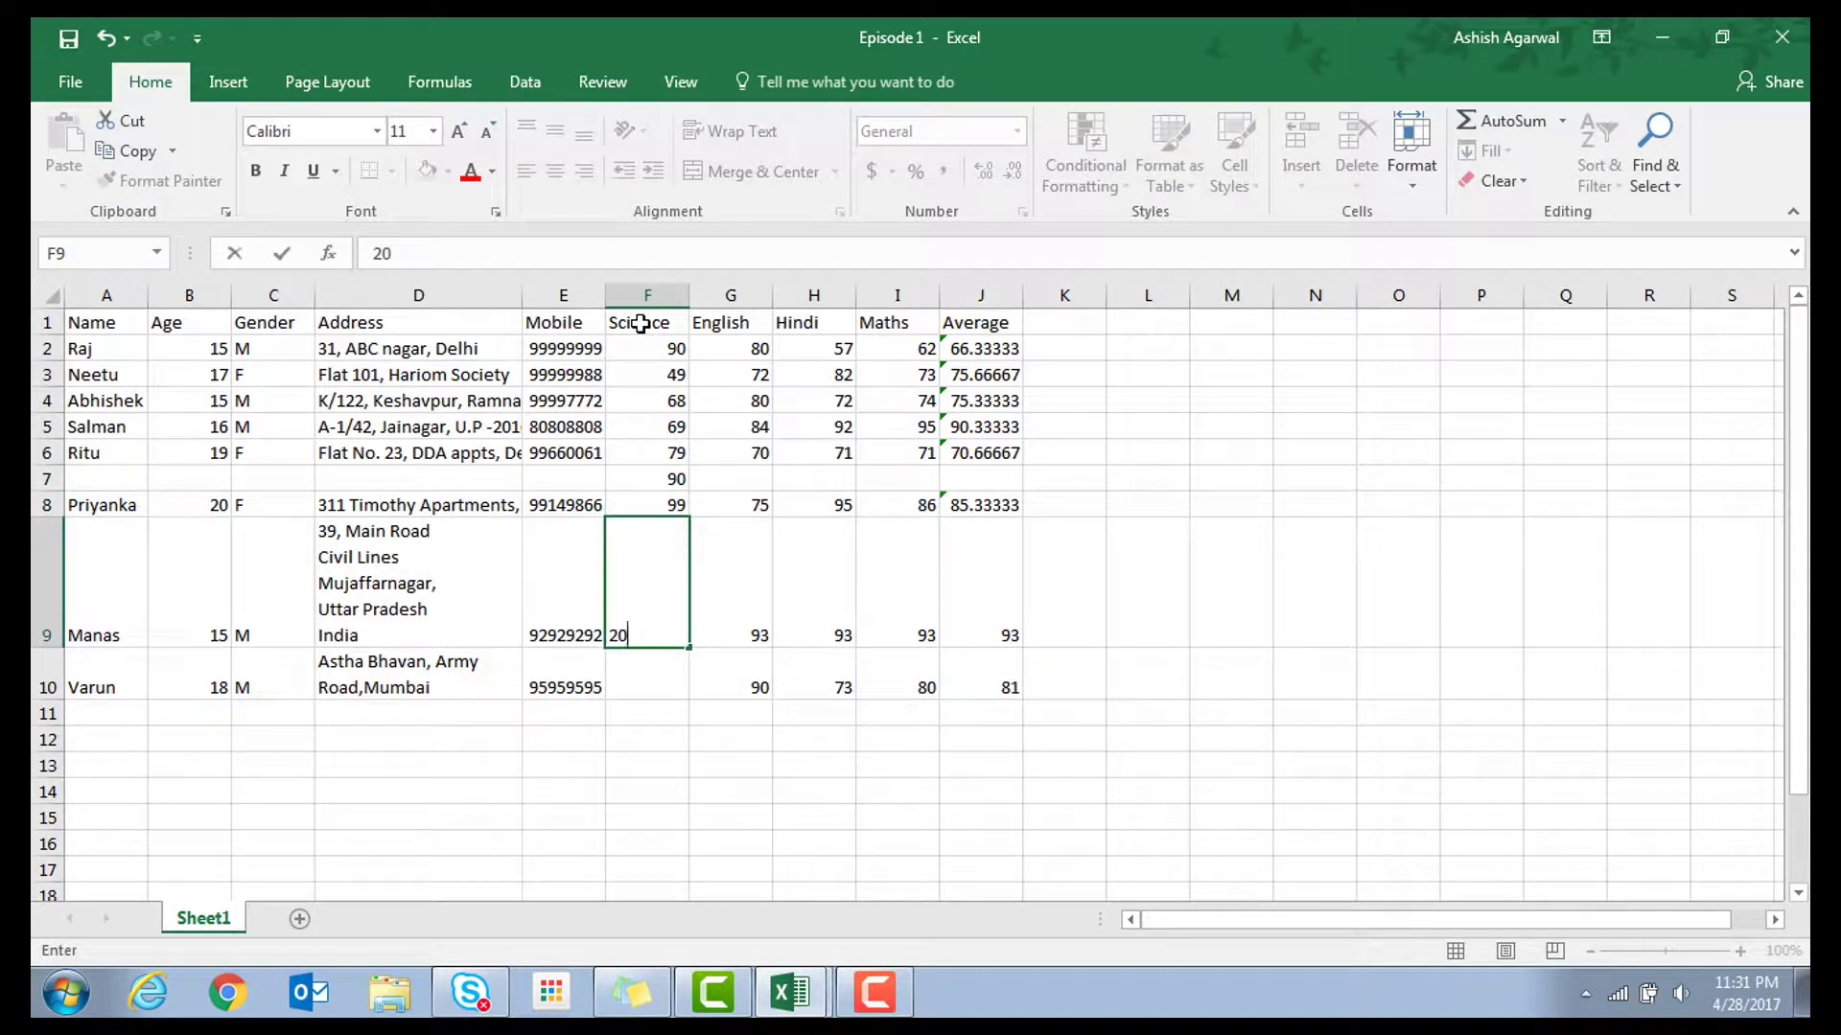
pyautogui.press('BackSpace')
pyautogui.press('BackSpace')
pyautogui.write('29')
pyautogui.press('Return')
pyautogui.write('50')
pyautogui.press('Return')
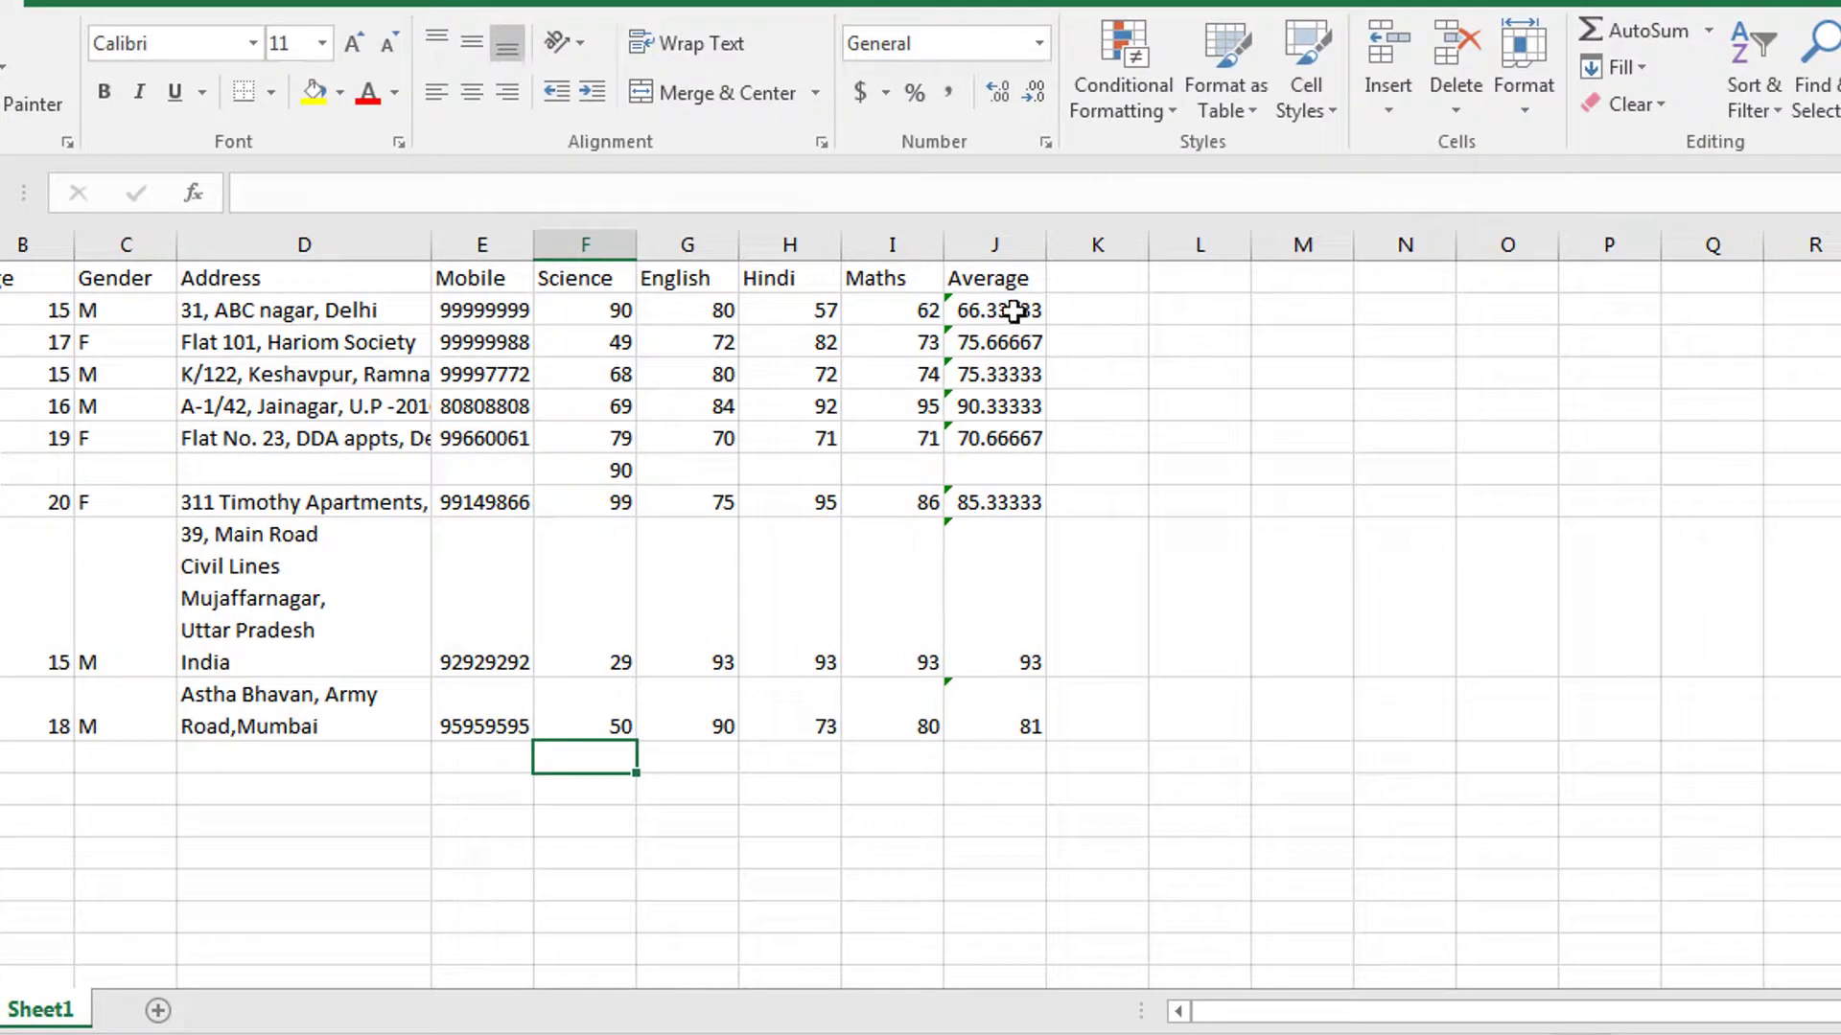
# Extend the average formula in J2 to include the Science mark, so that it covers F2:I2
pyautogui.click(1014, 312)
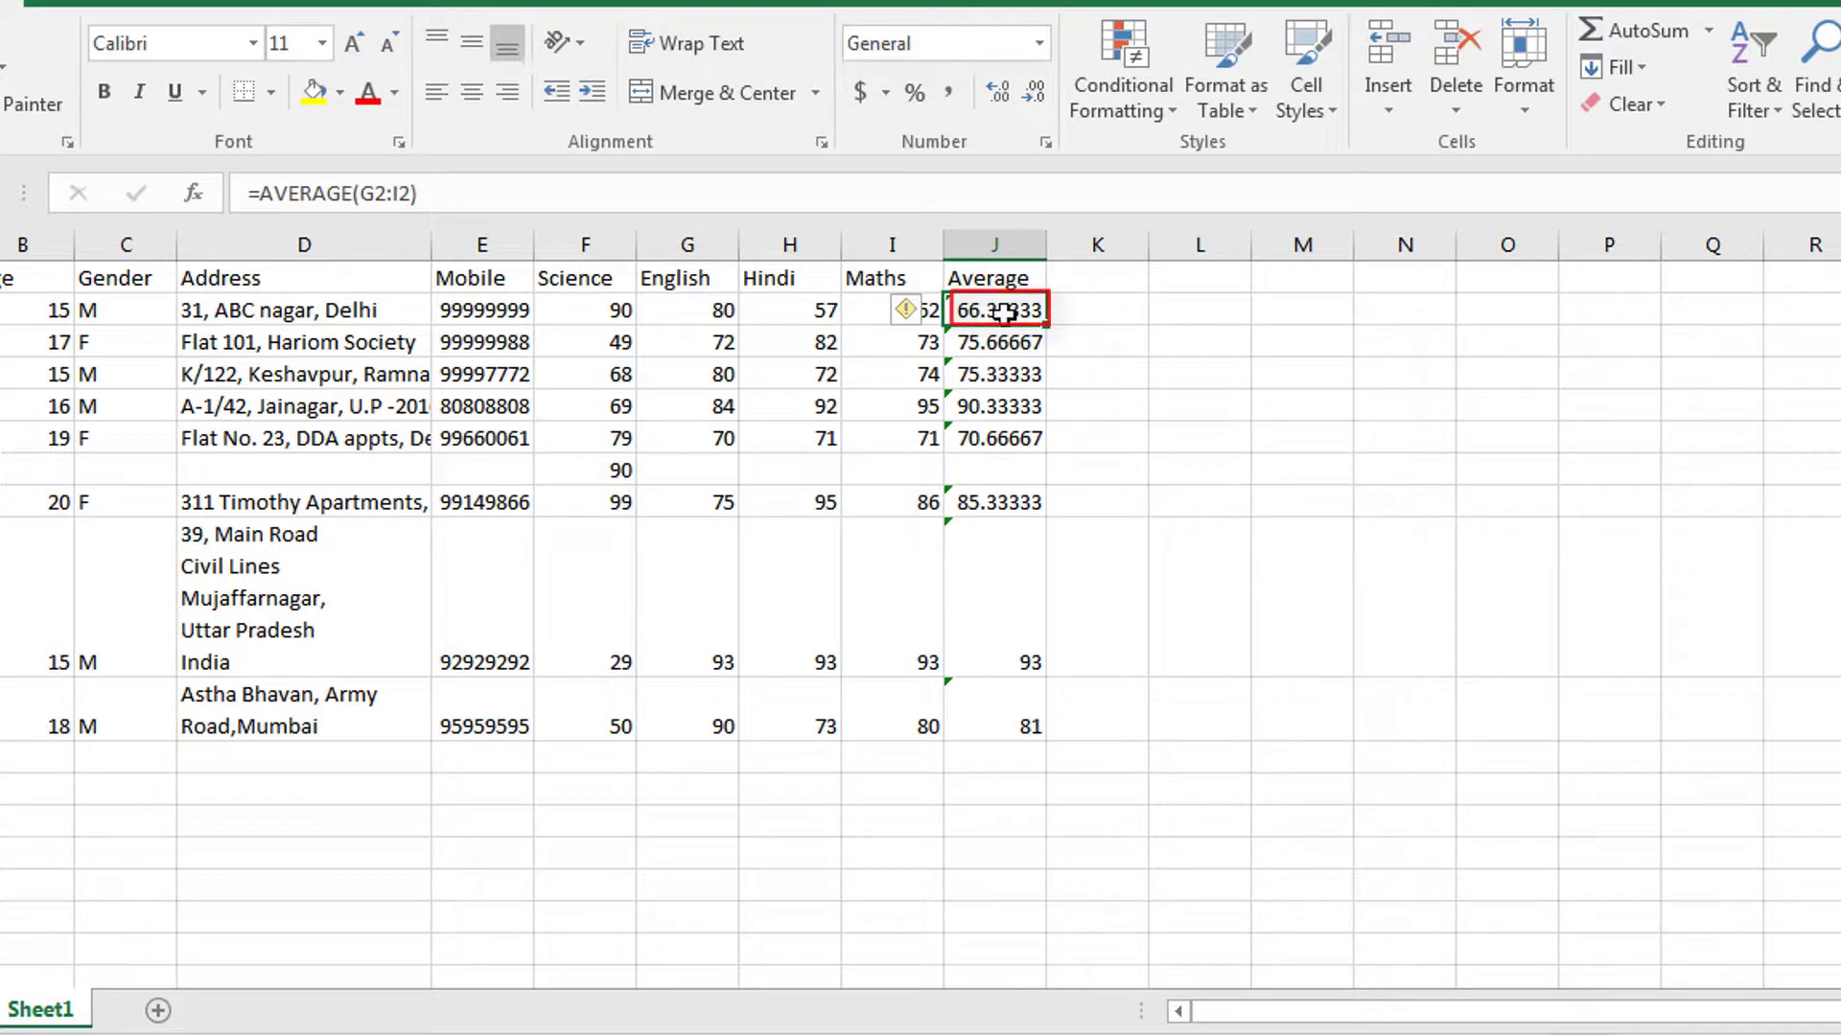
pyautogui.moveTo(723, 307); pyautogui.dragTo(932, 311)
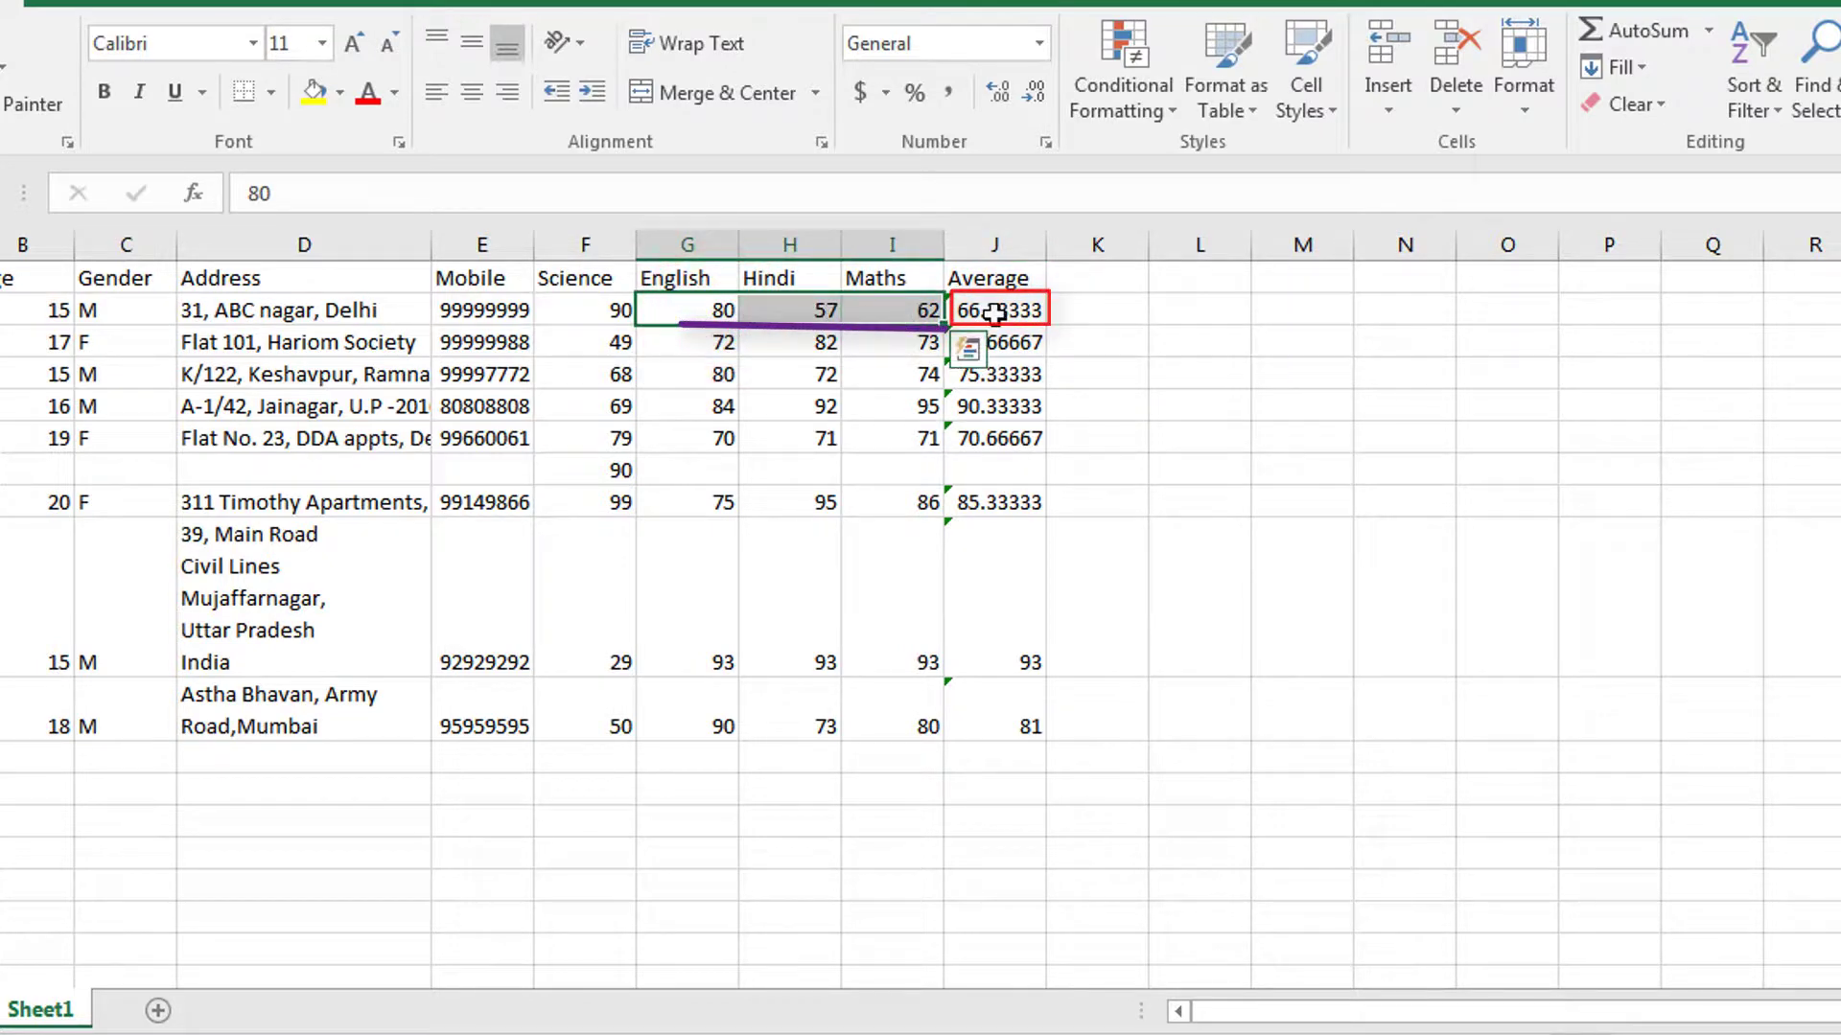
pyautogui.click(994, 312)
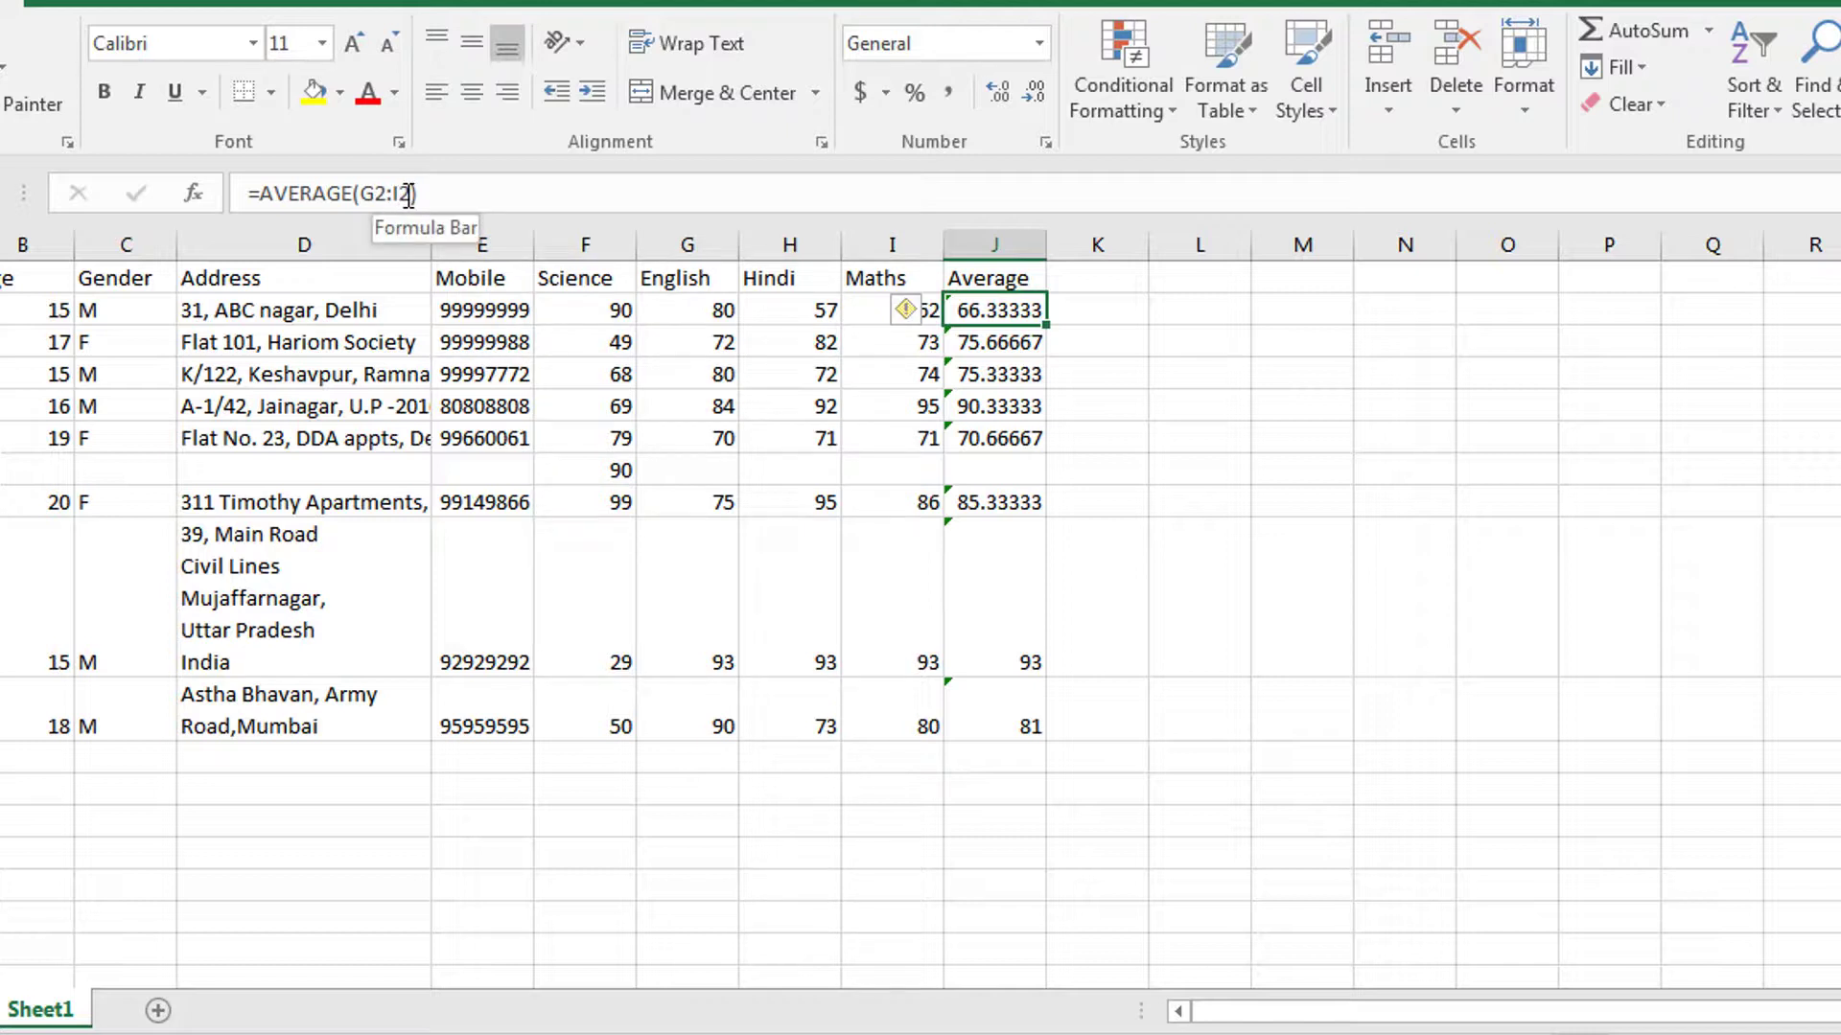
pyautogui.click(573, 305)
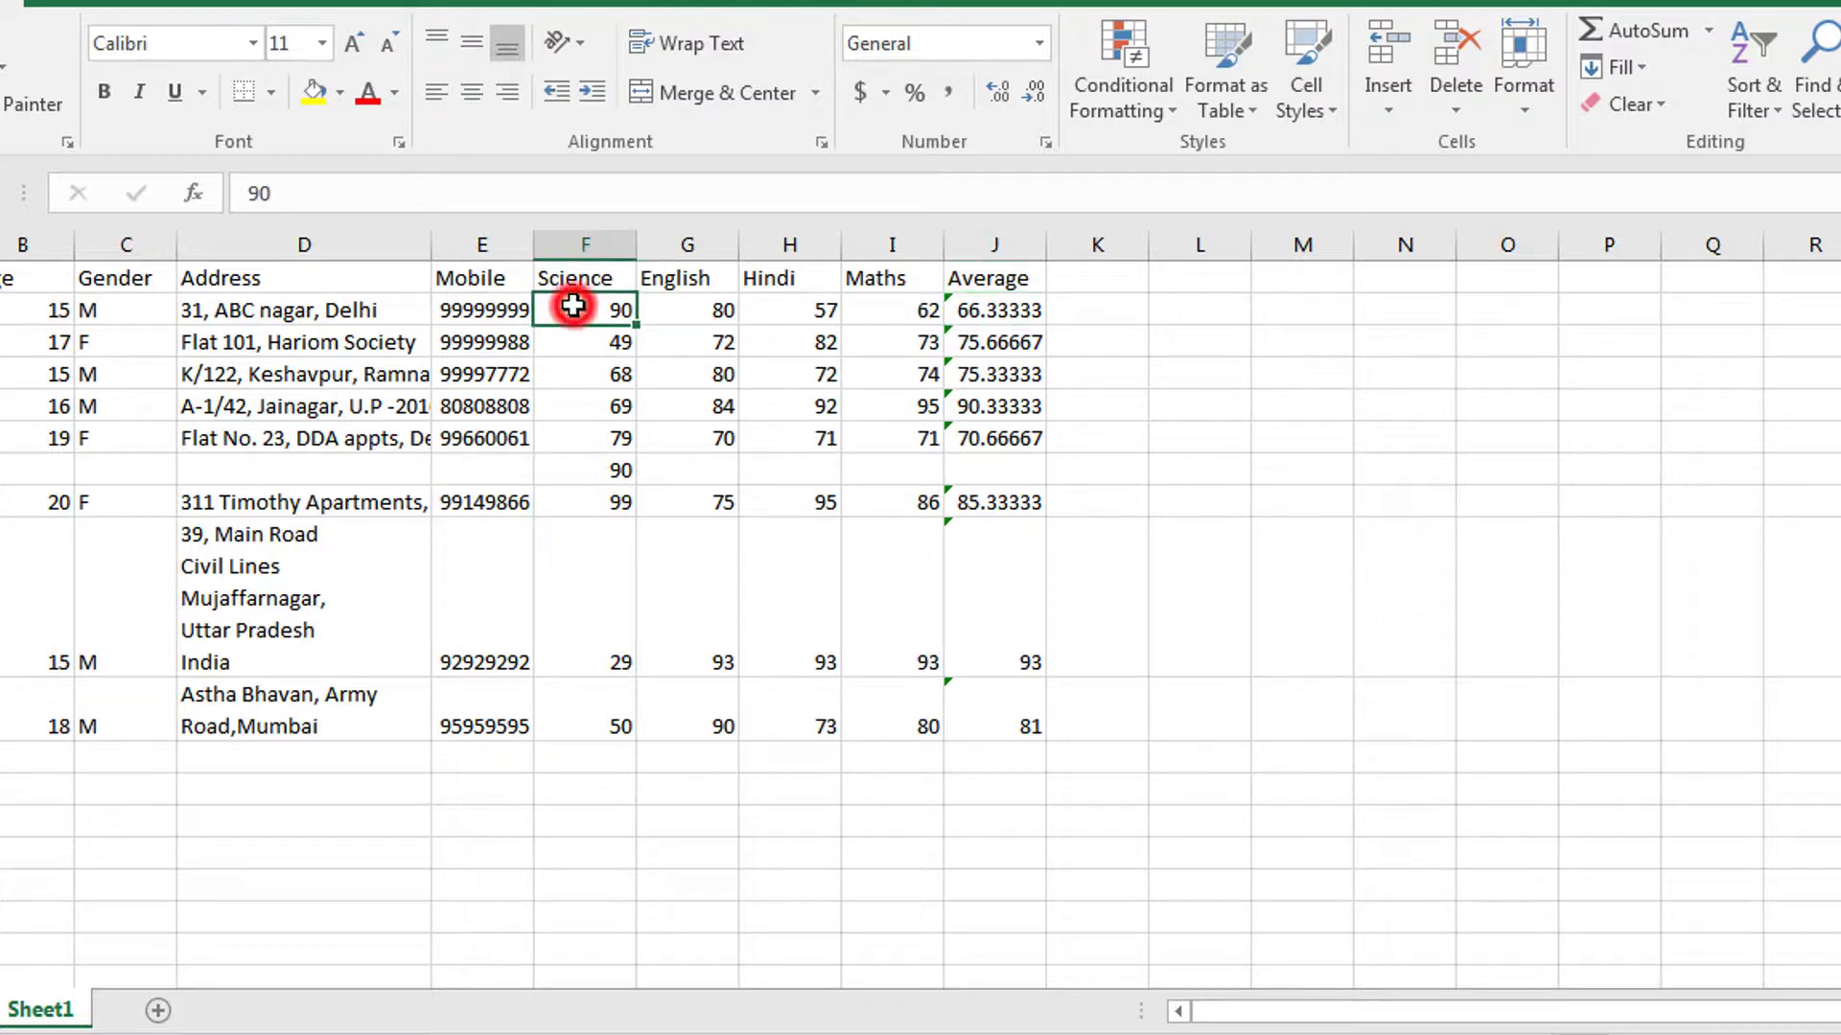
pyautogui.click(976, 310)
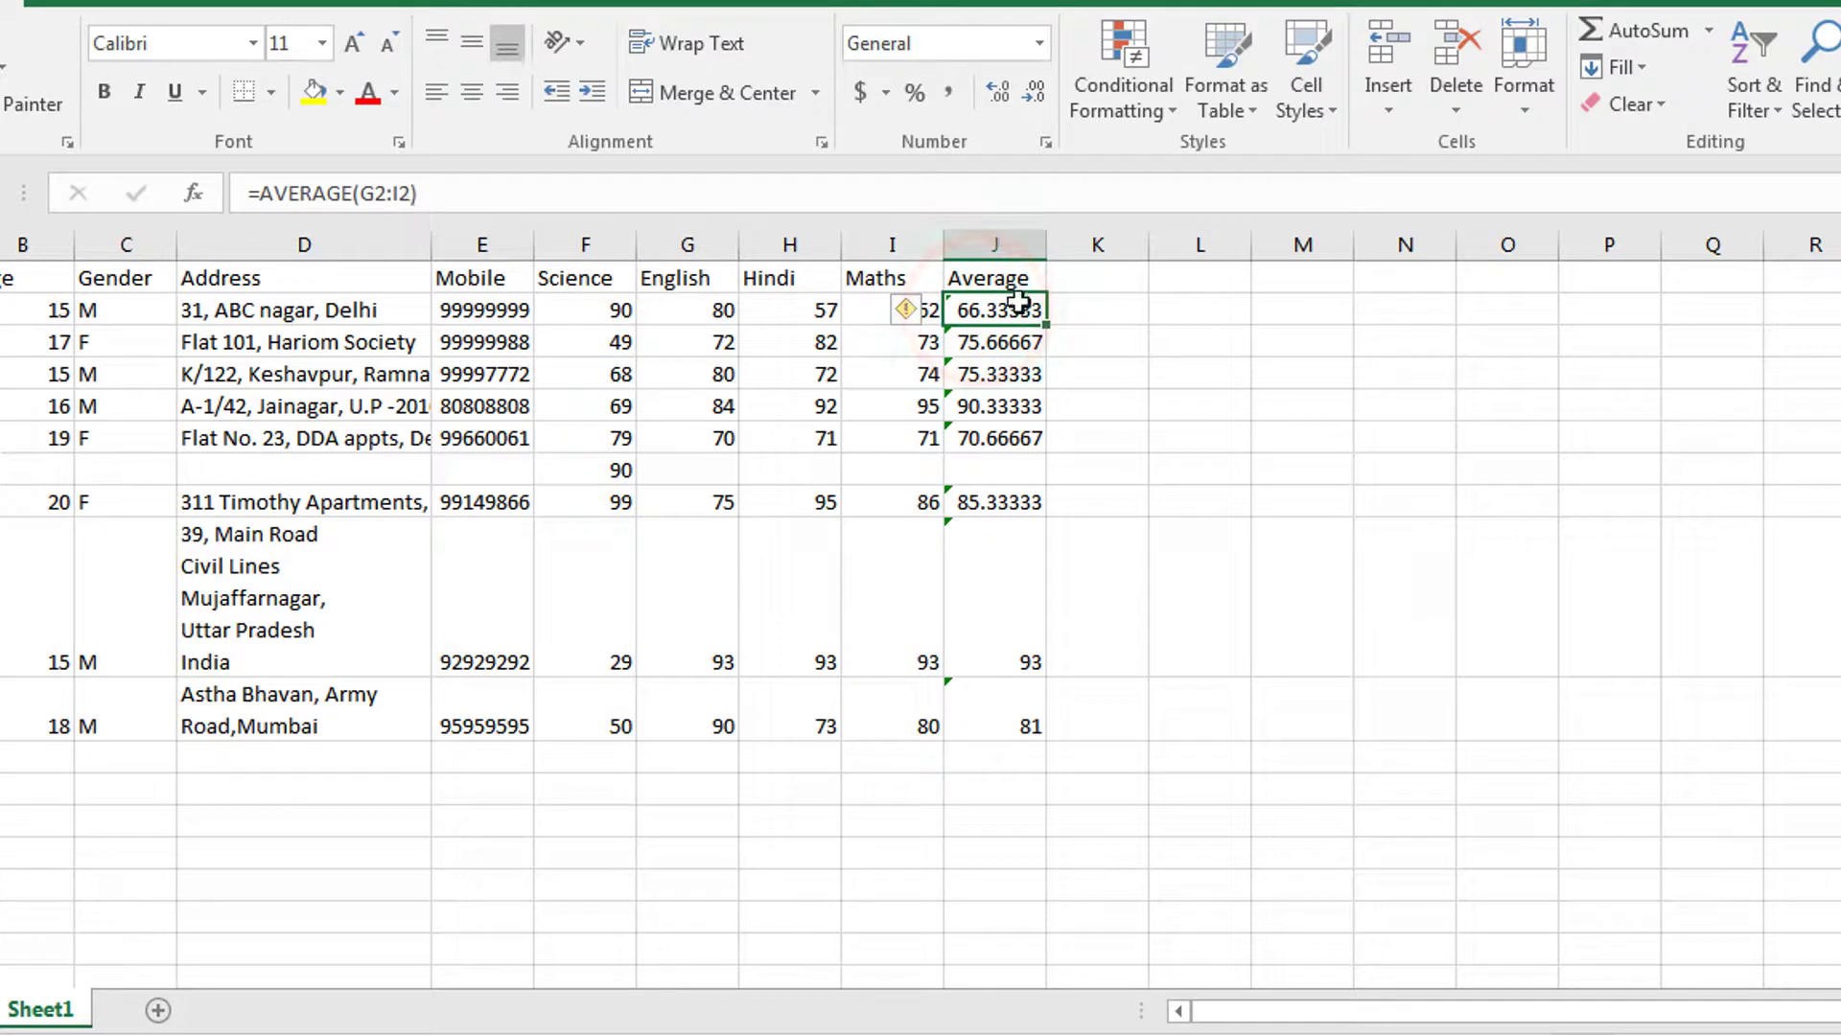
pyautogui.click(870, 195)
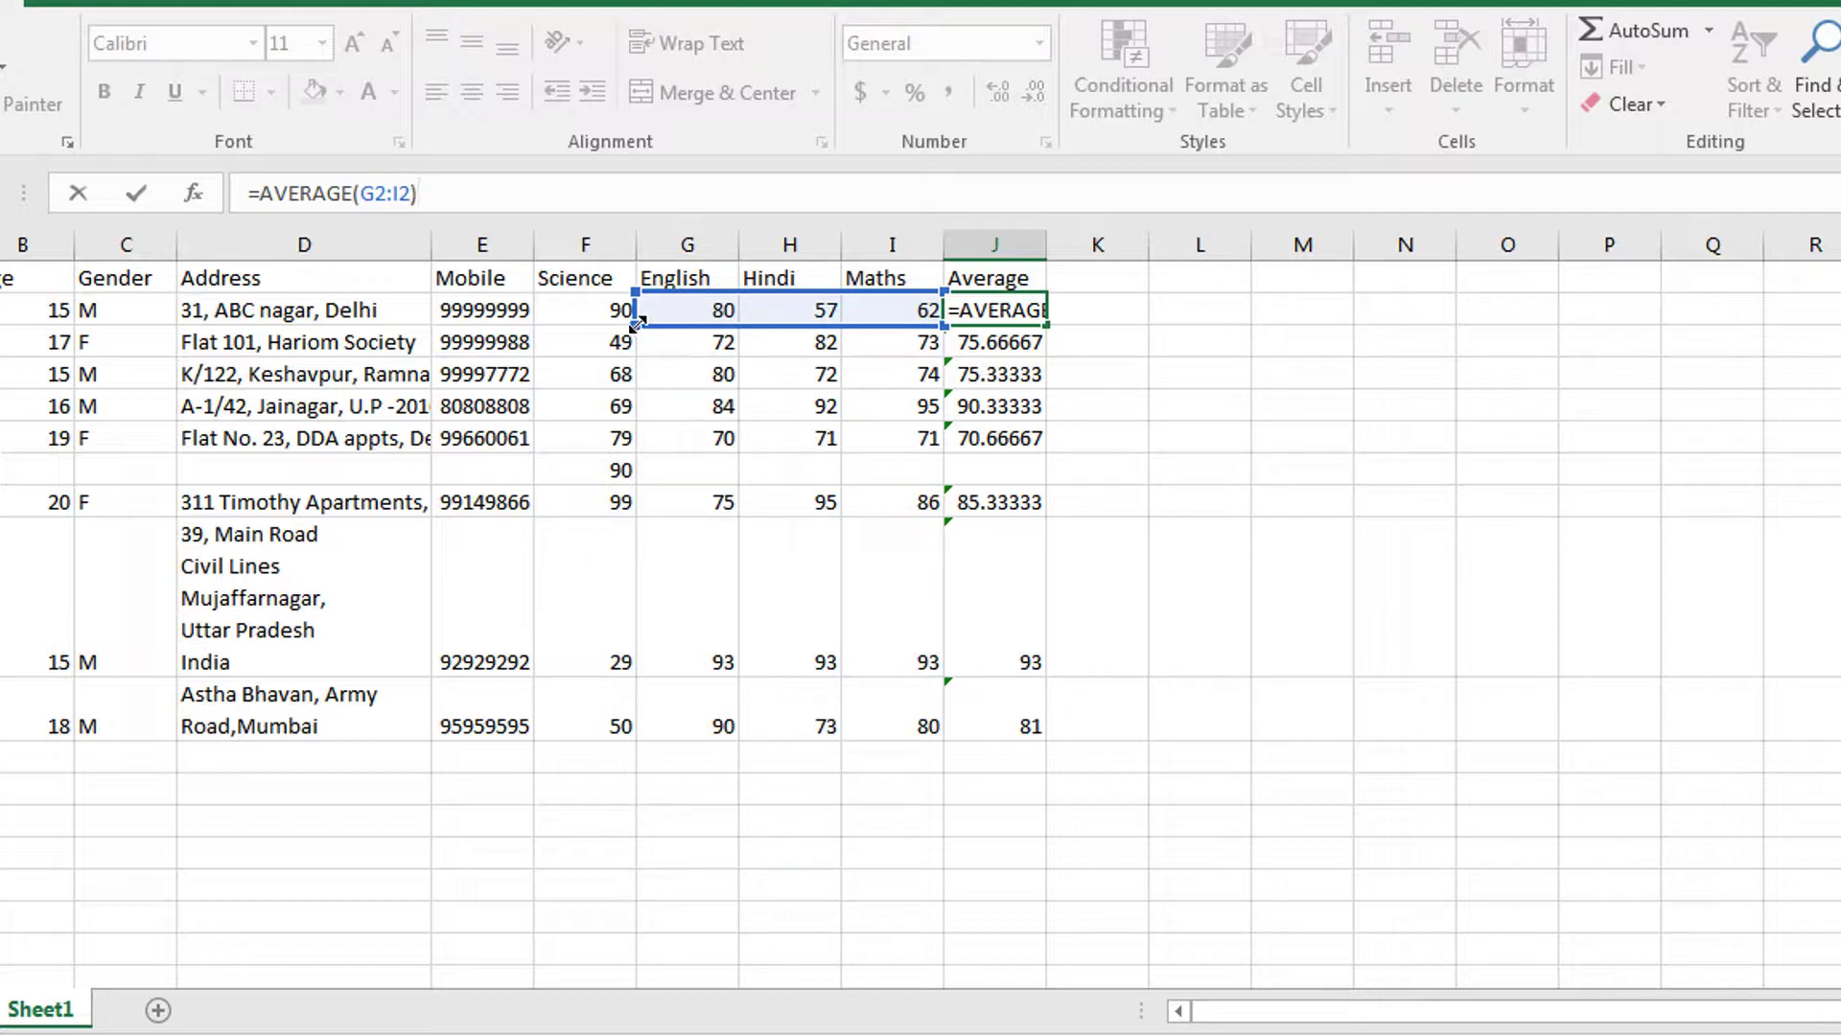
pyautogui.moveTo(630, 324); pyautogui.dragTo(556, 324)
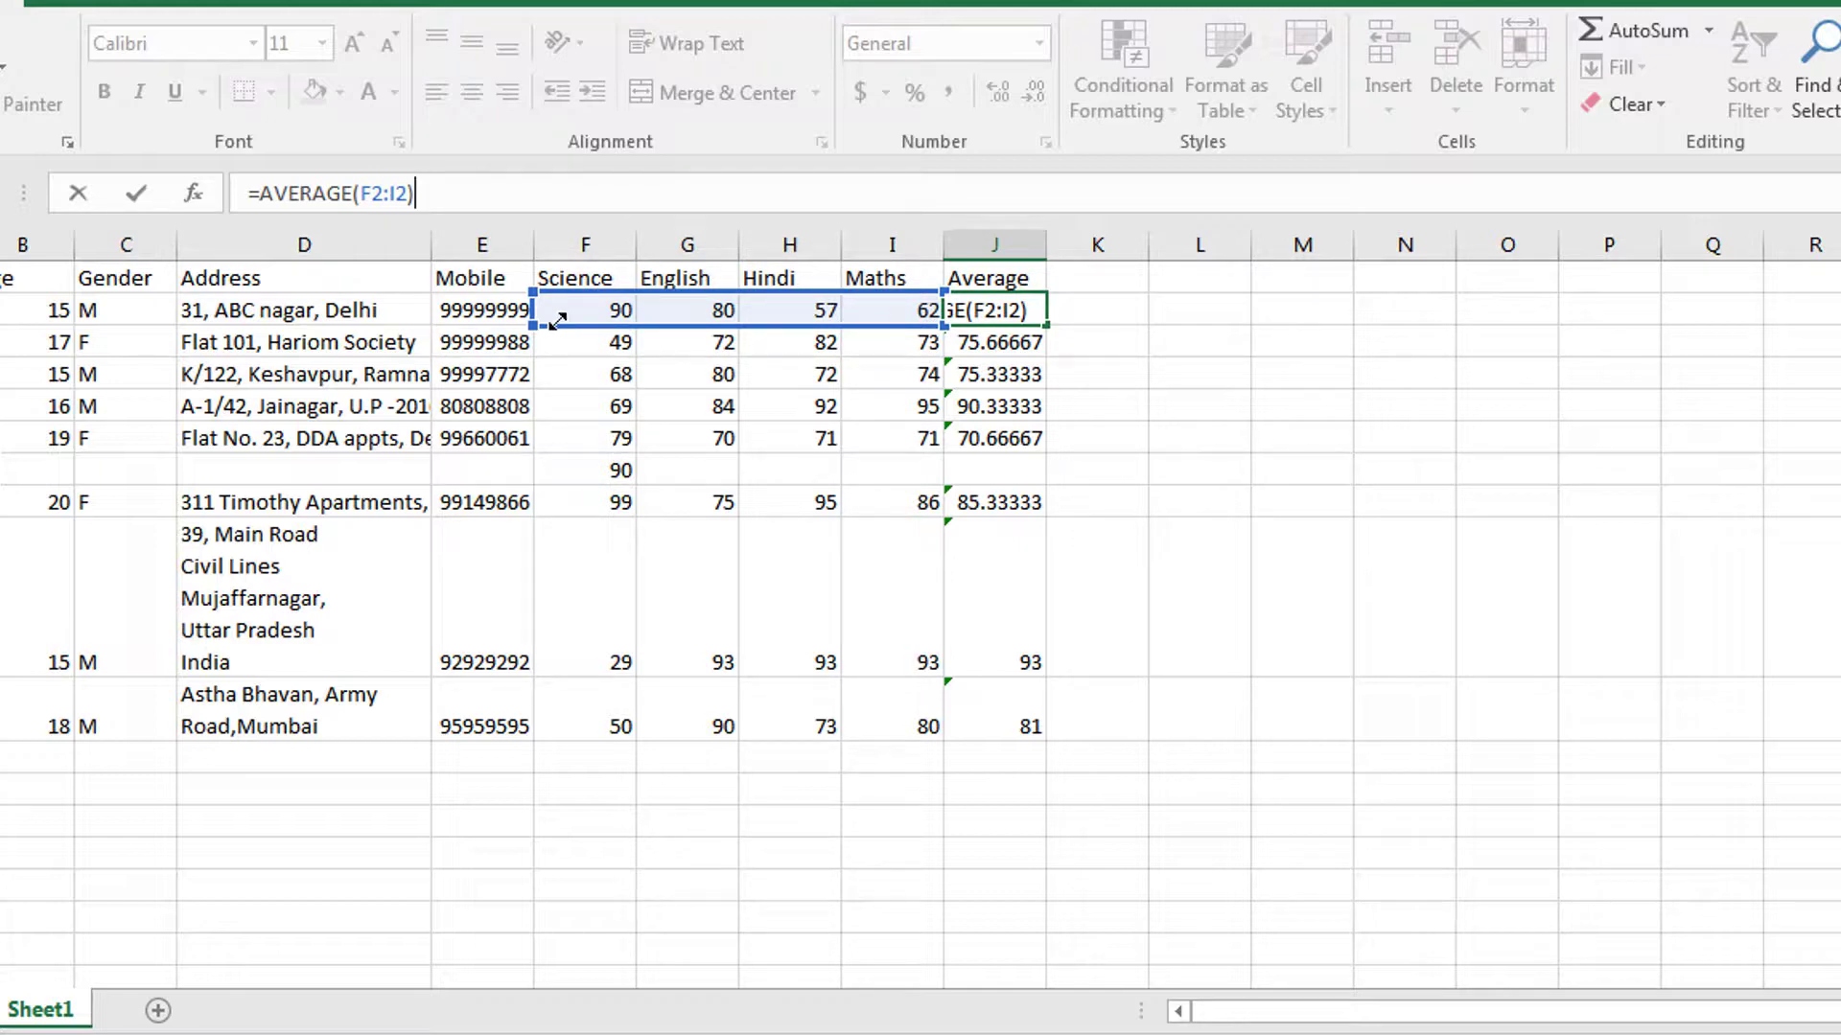
pyautogui.press('Return')
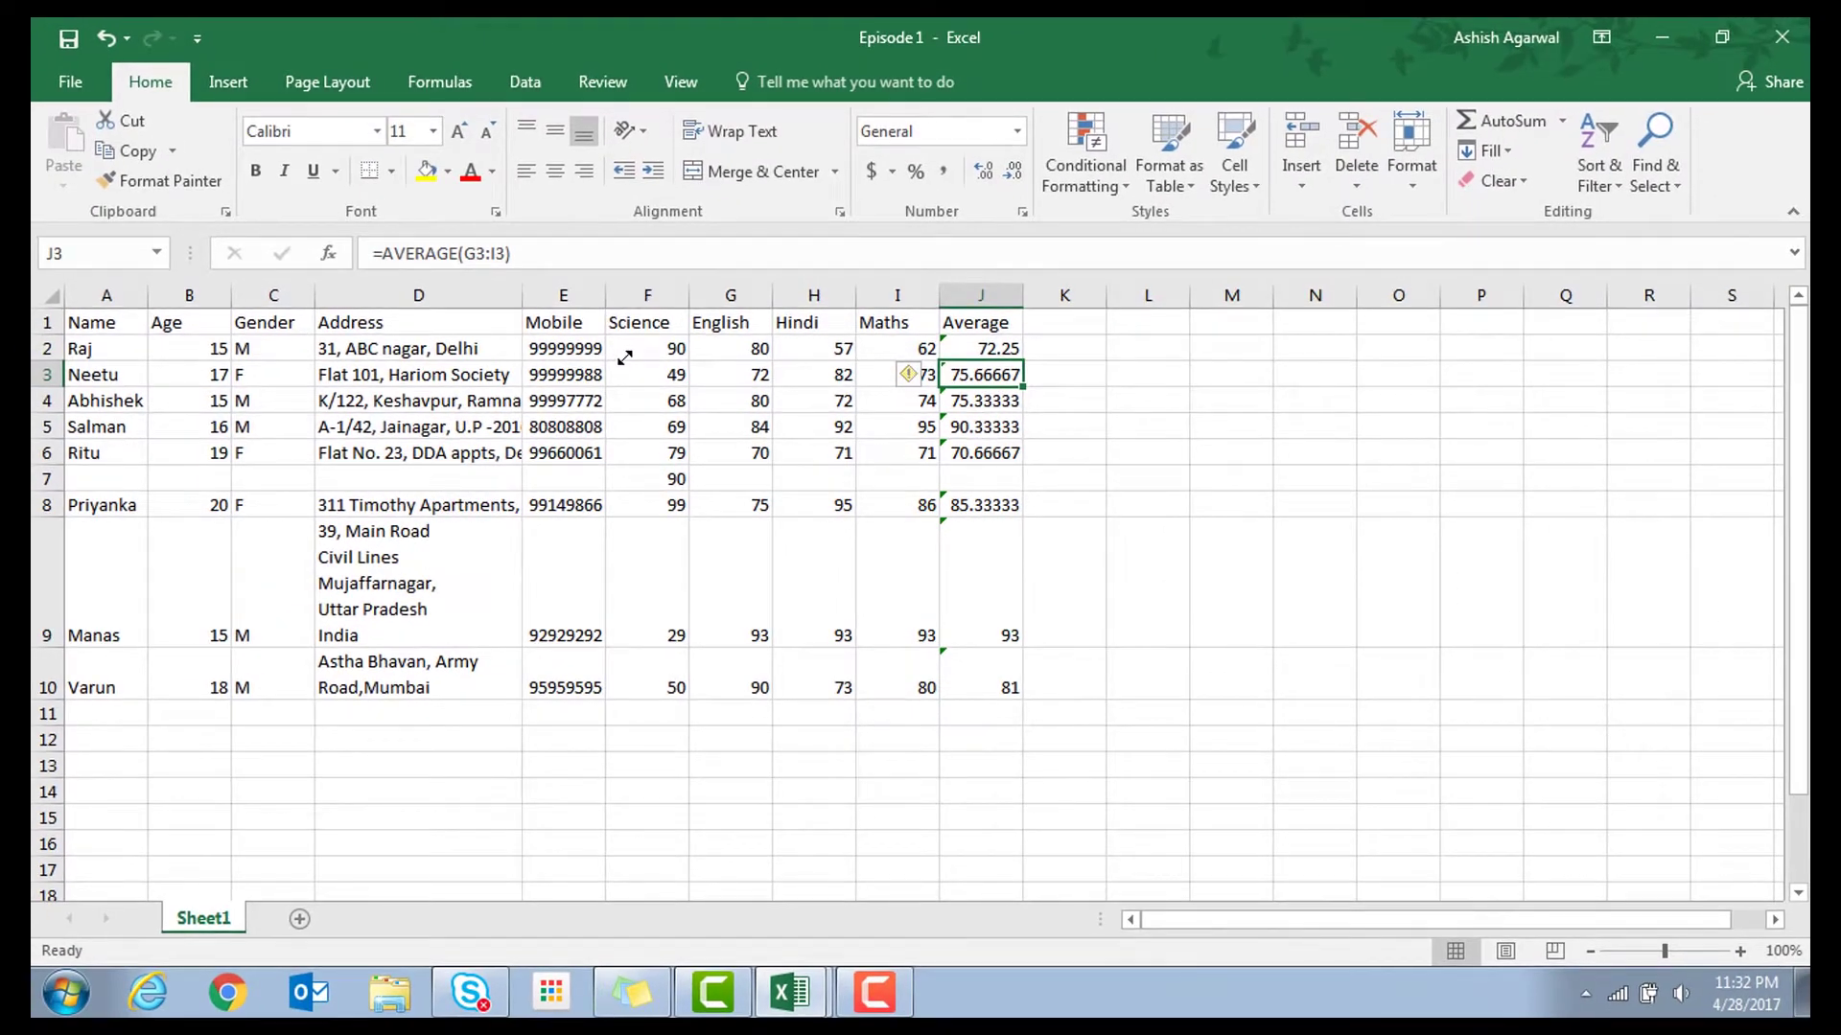
# Copy the updated average formula from J2 and paste it into J3:J10
pyautogui.click(995, 345)
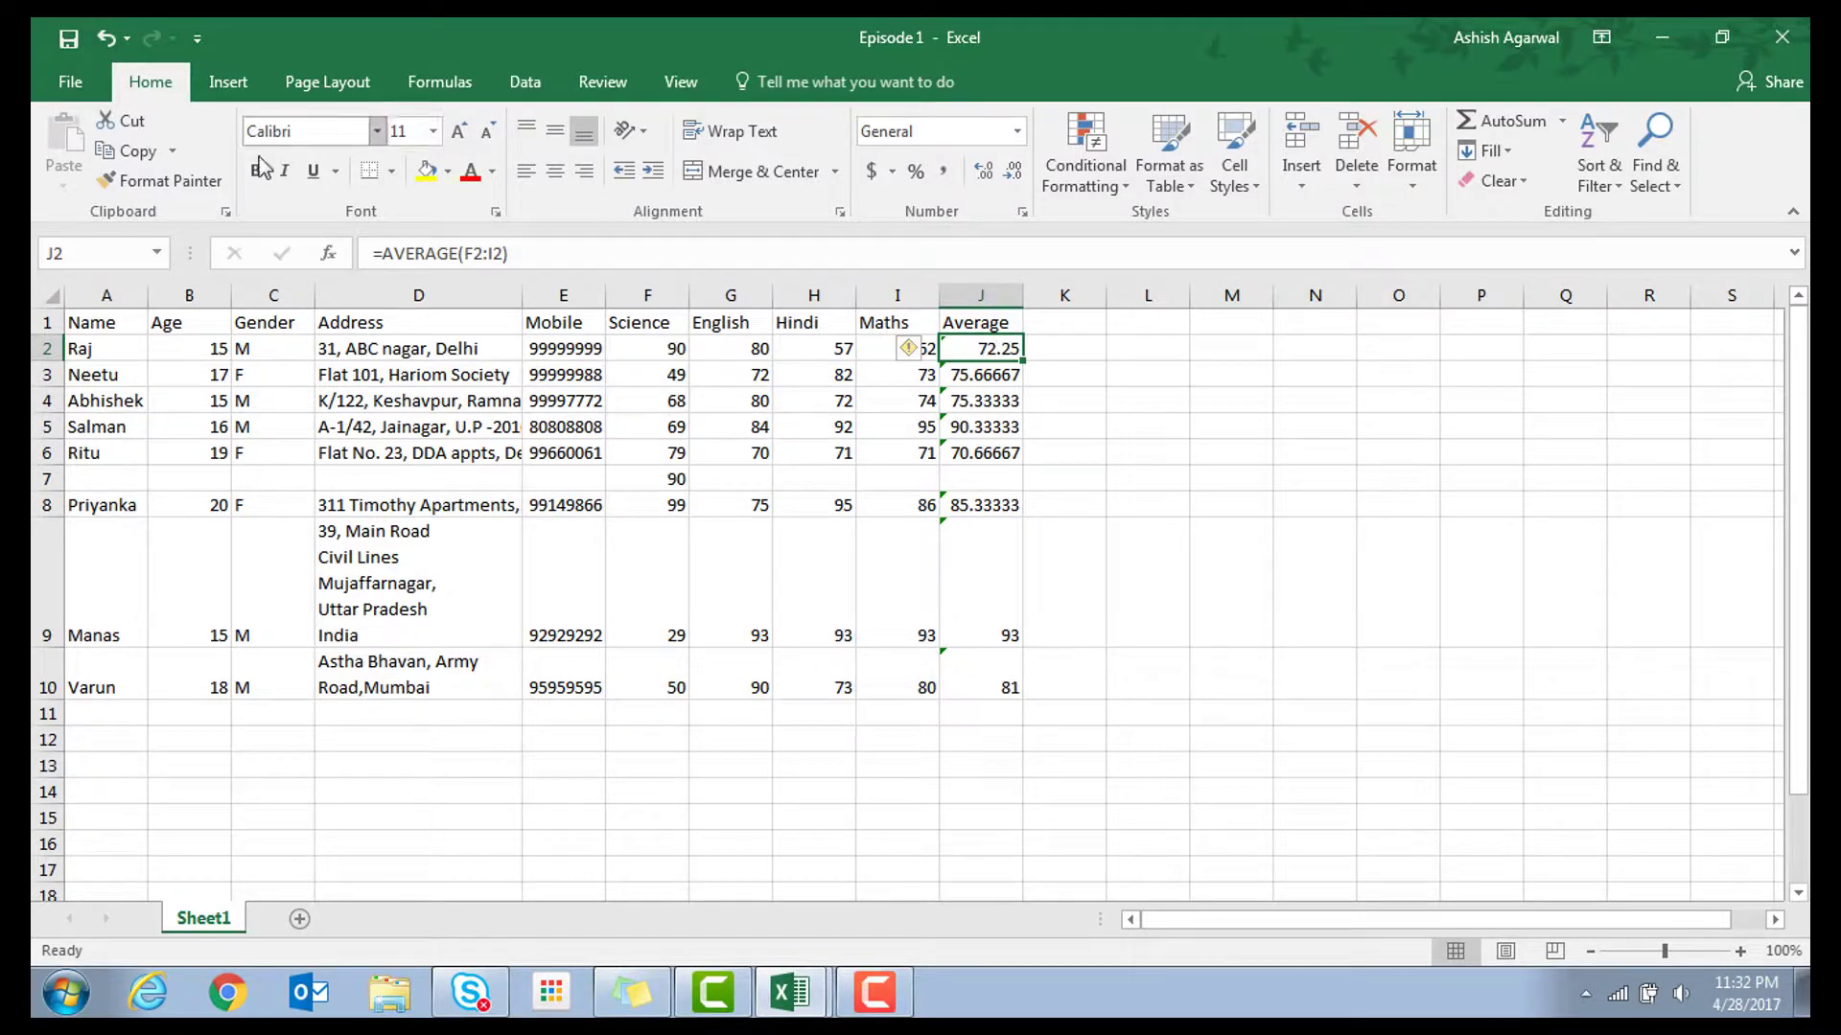
pyautogui.click(124, 151)
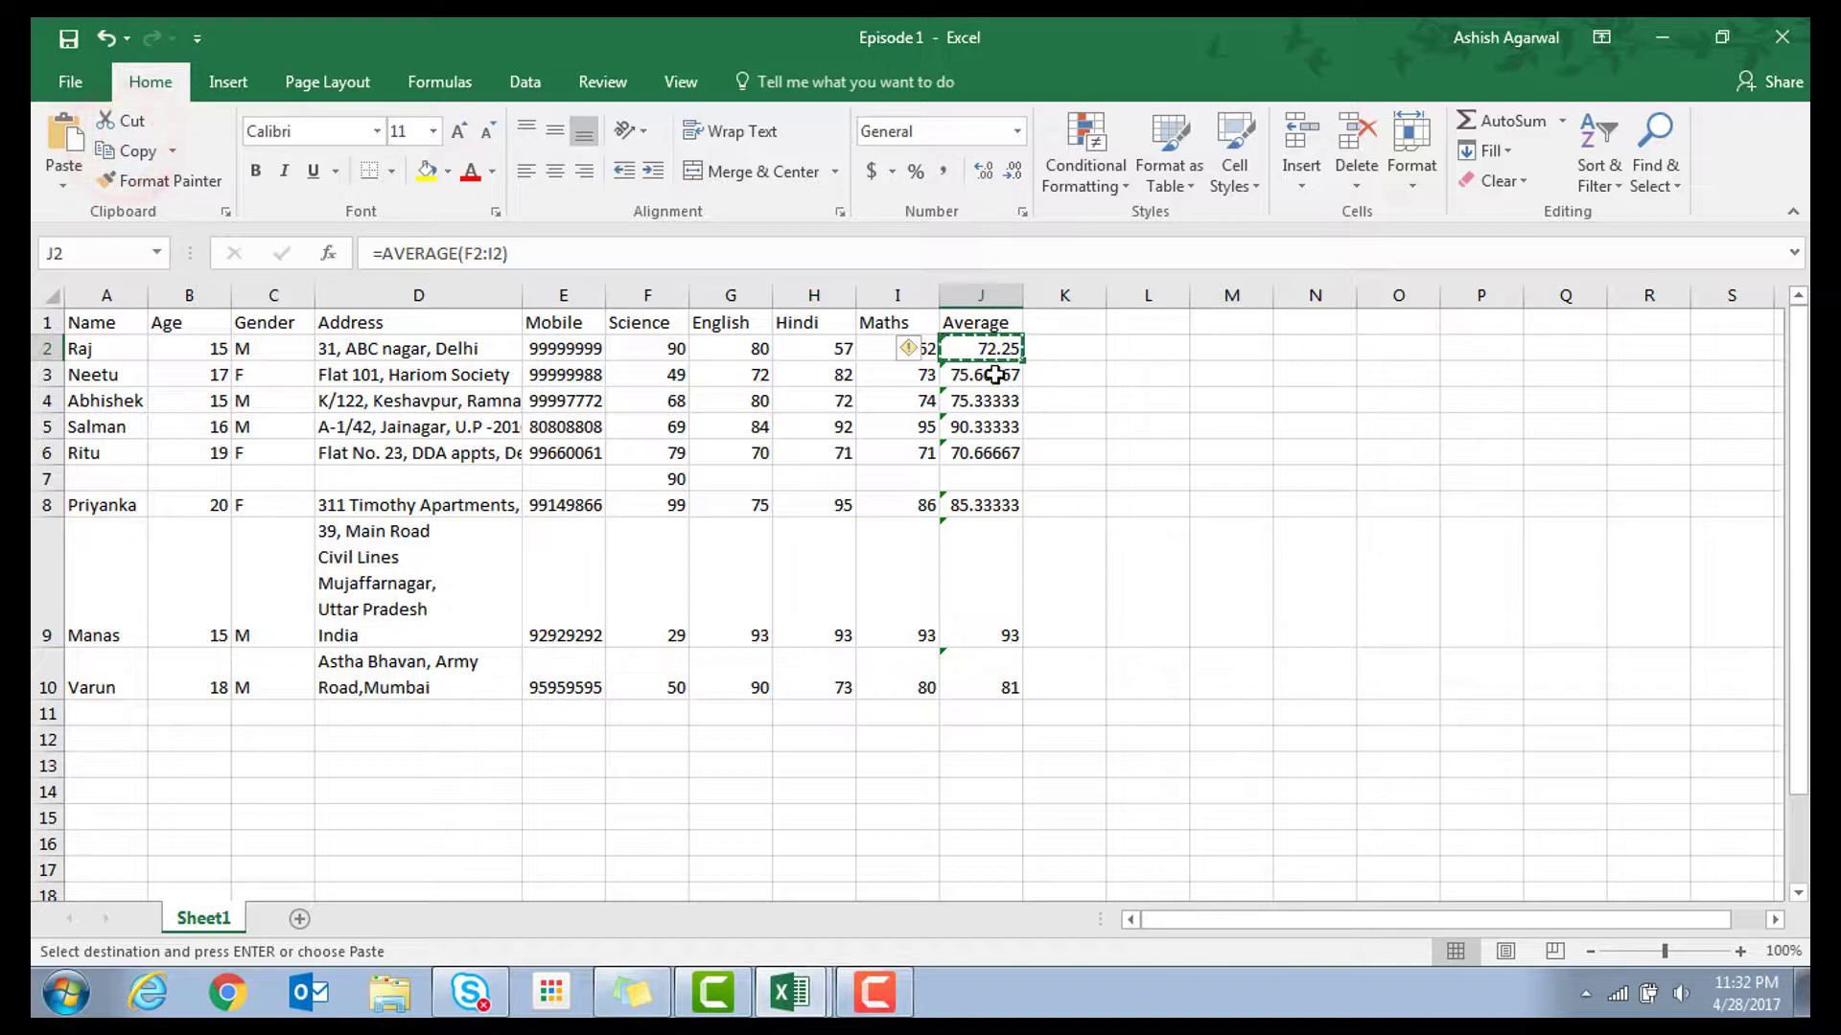
pyautogui.moveTo(1007, 376); pyautogui.dragTo(989, 687)
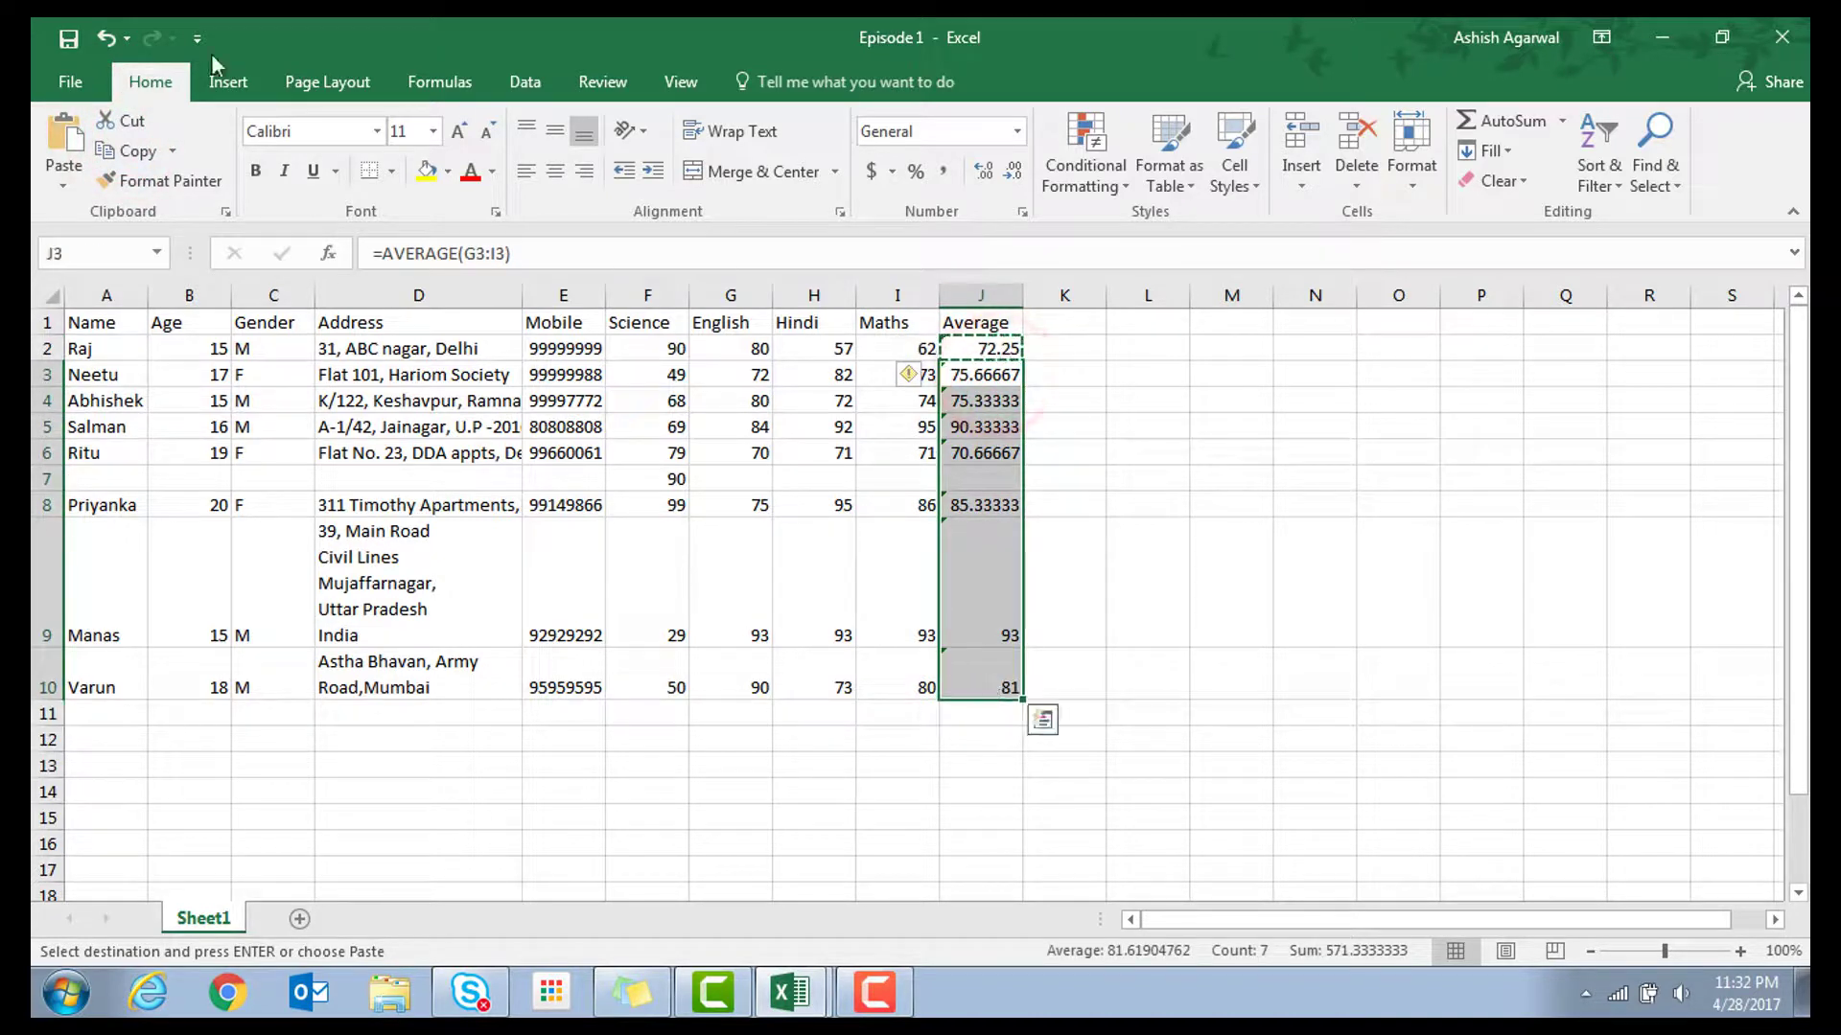
pyautogui.click(65, 130)
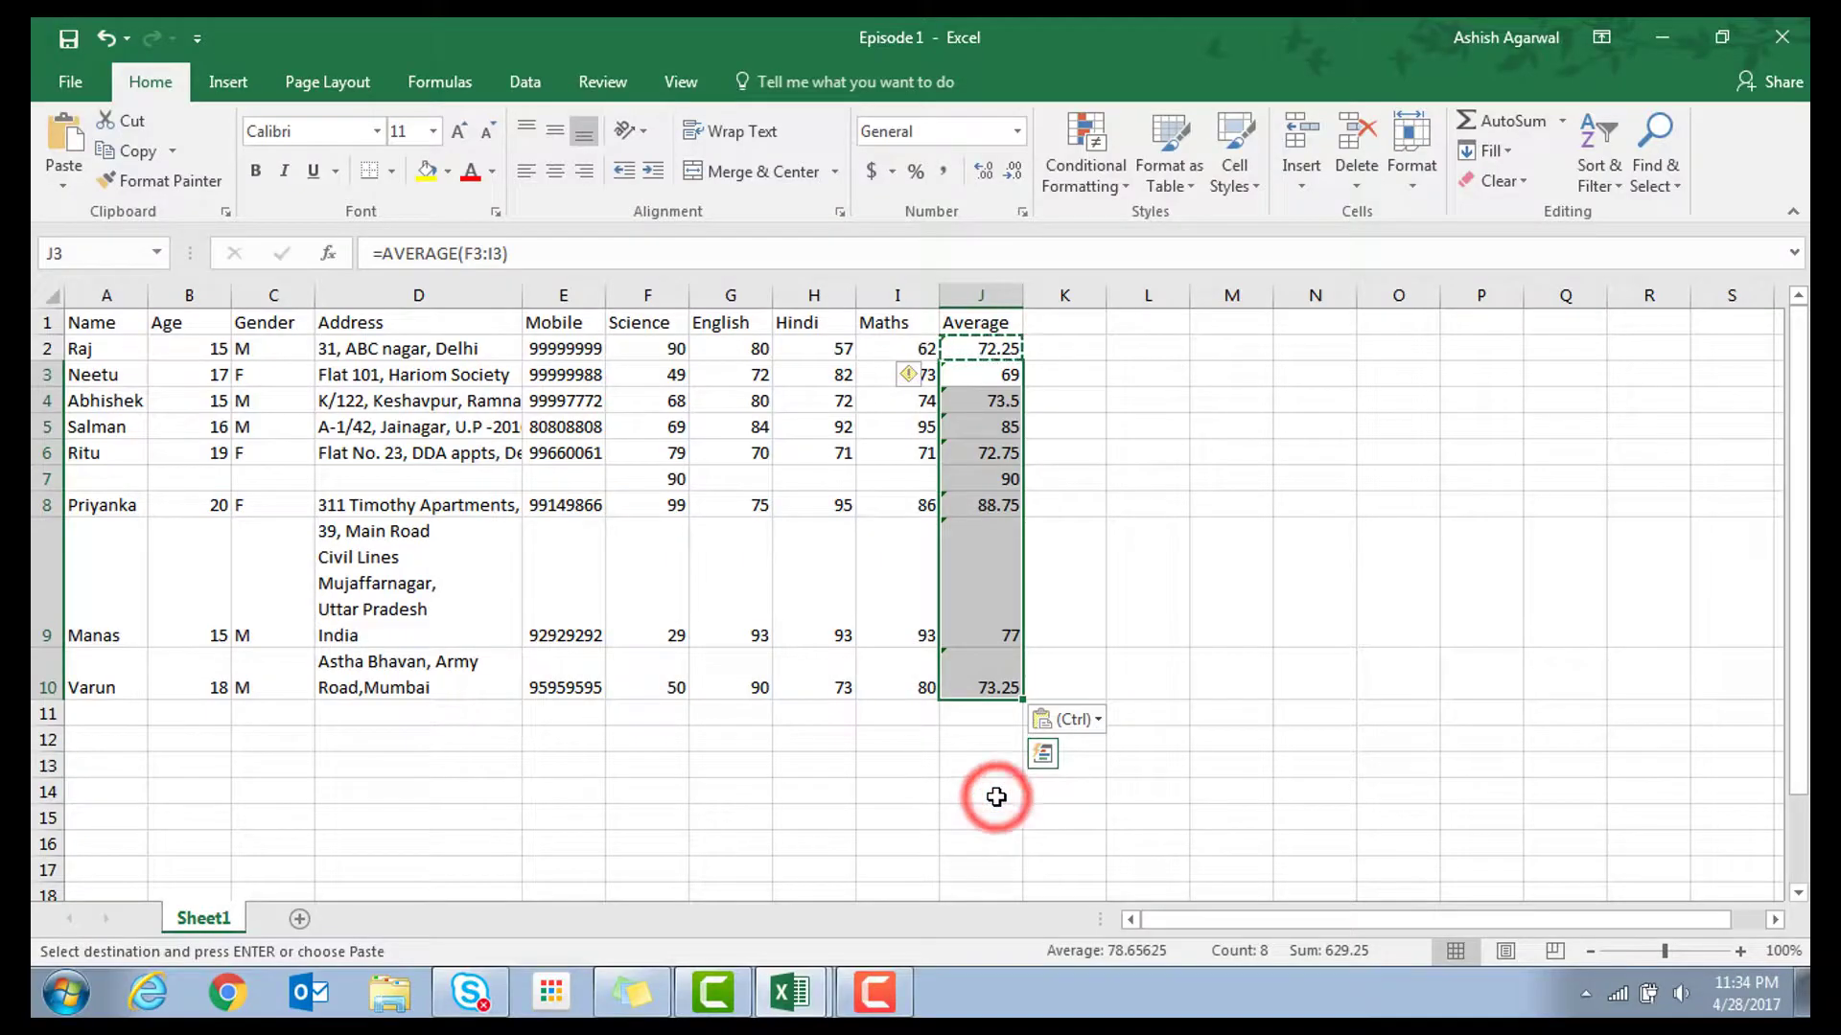
# Delete the age cell B10 so the rest of row 10 shifts left, and undo the deletion
pyautogui.click(888, 691)
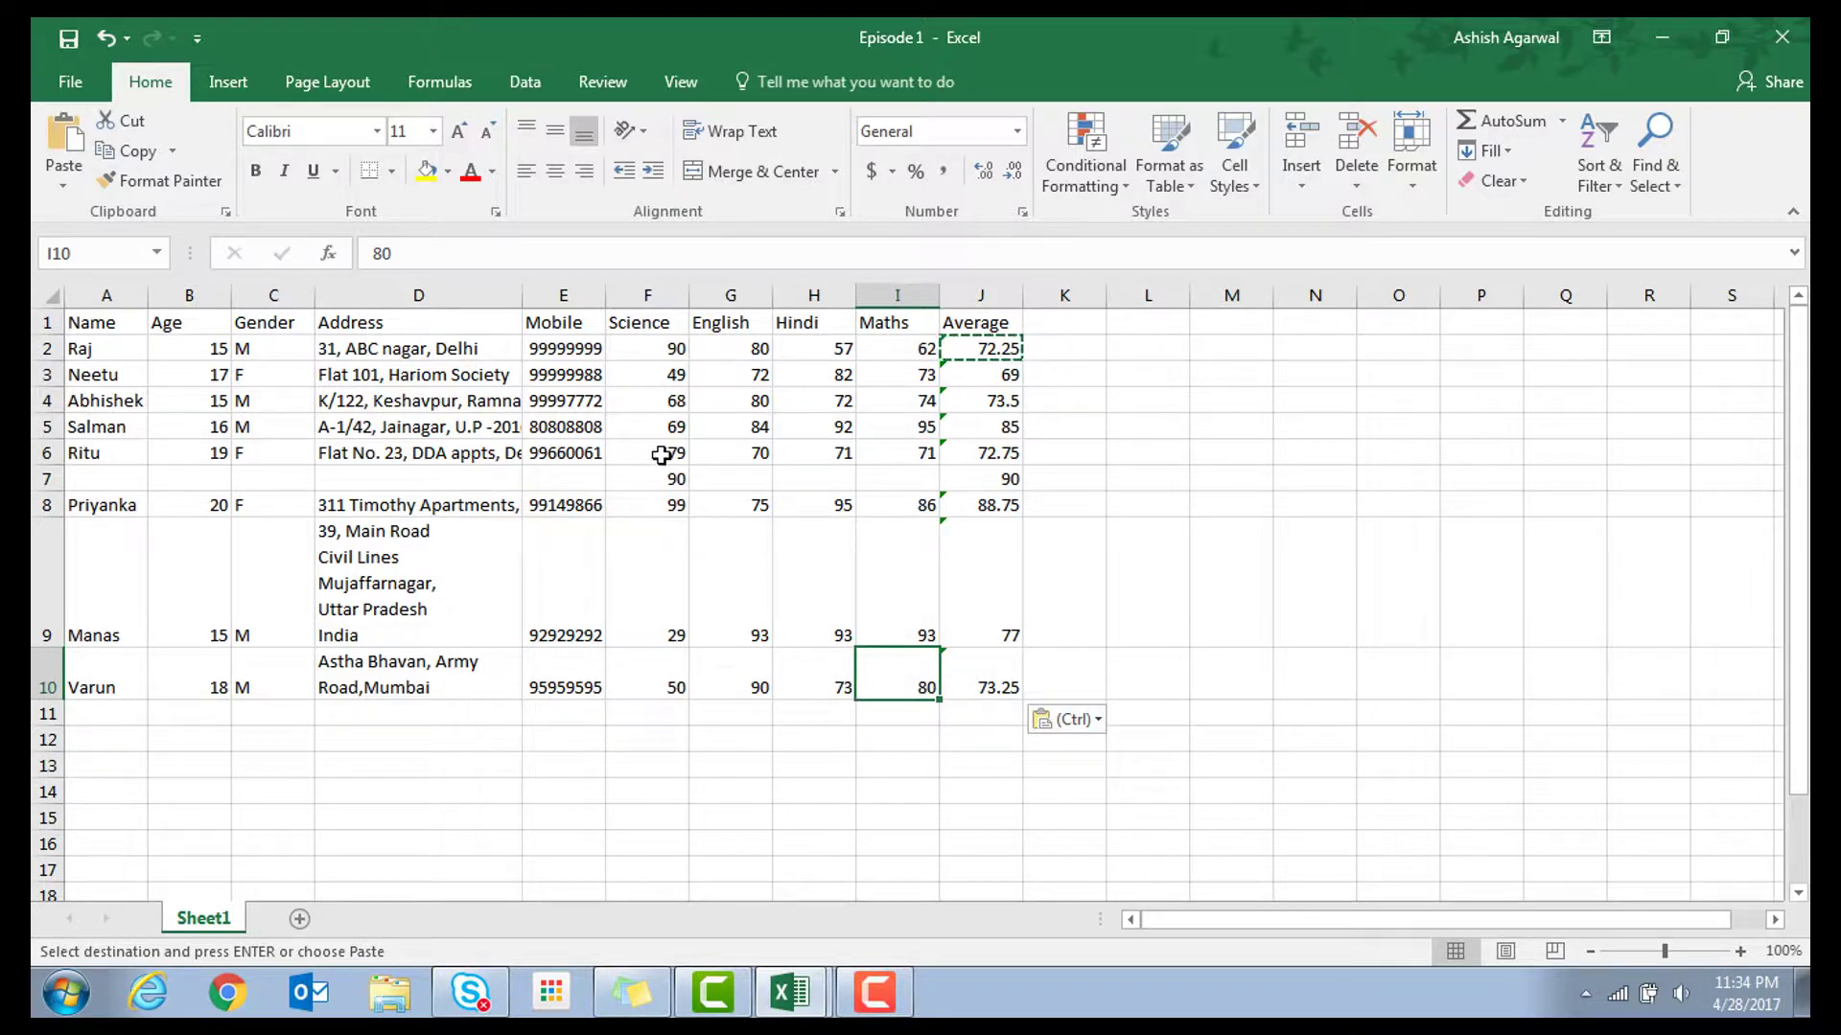
pyautogui.click(206, 662)
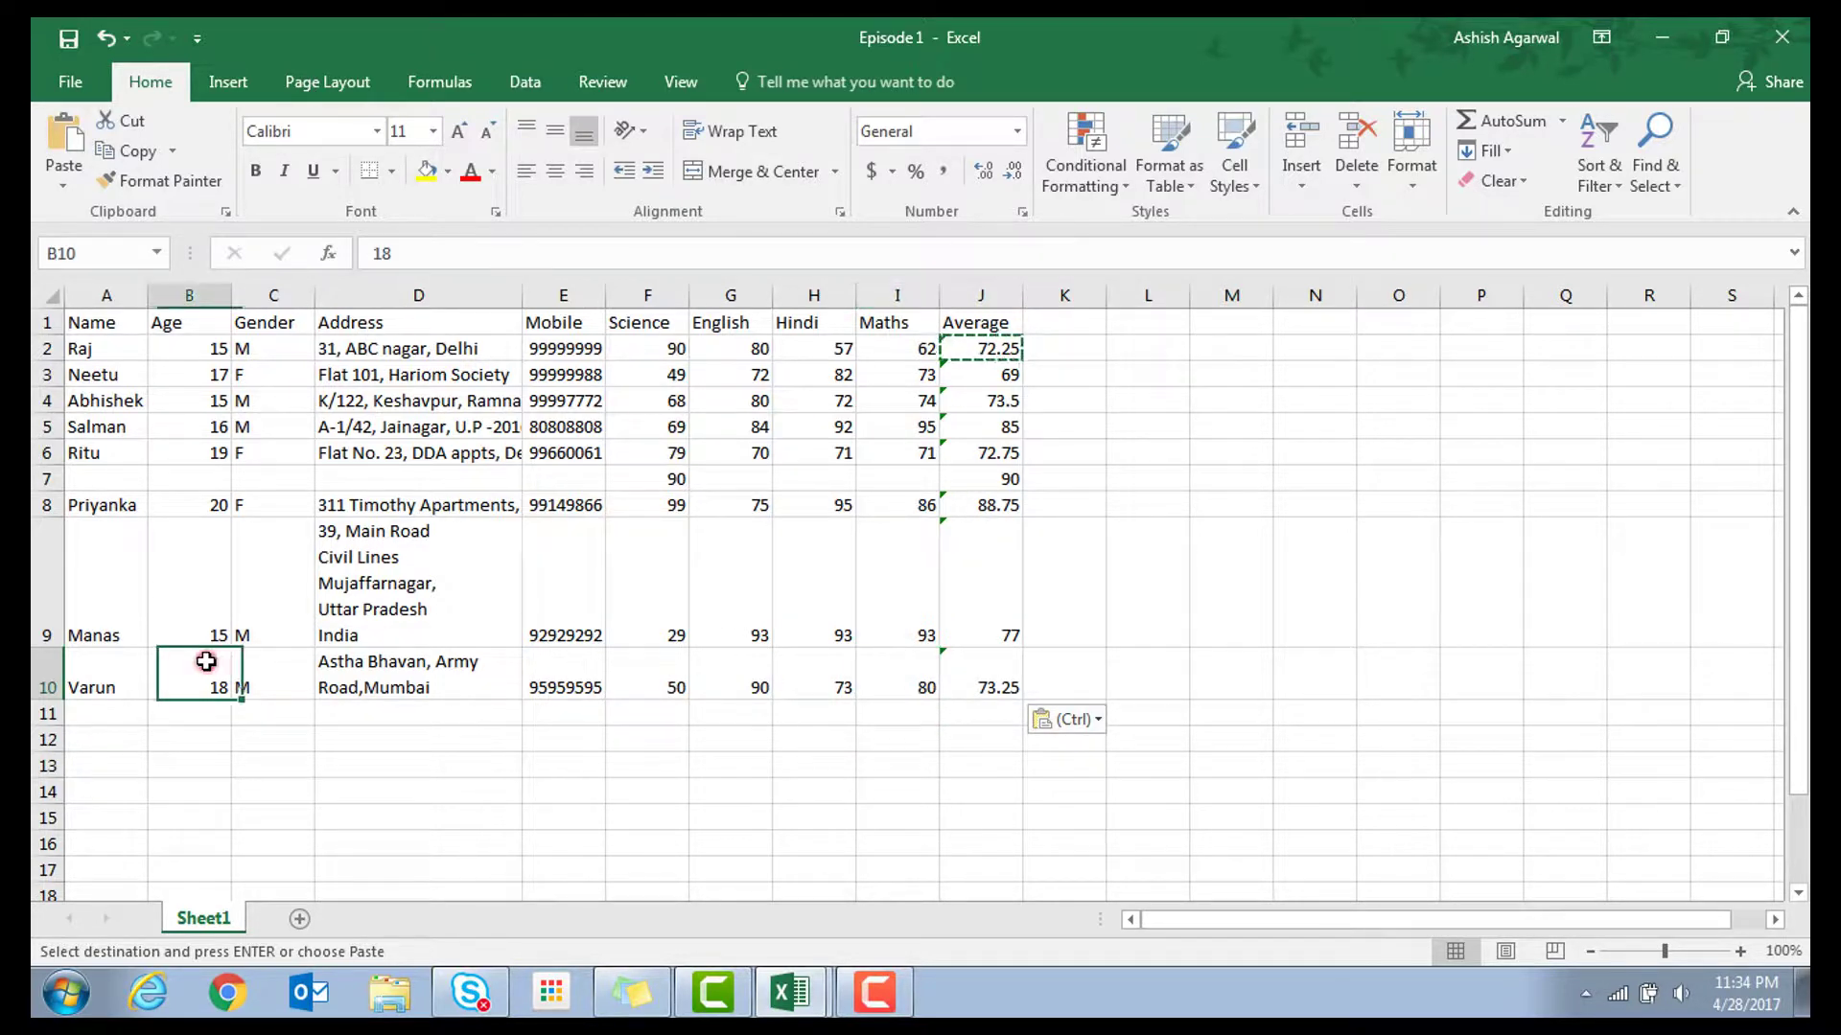
pyautogui.click(1369, 144)
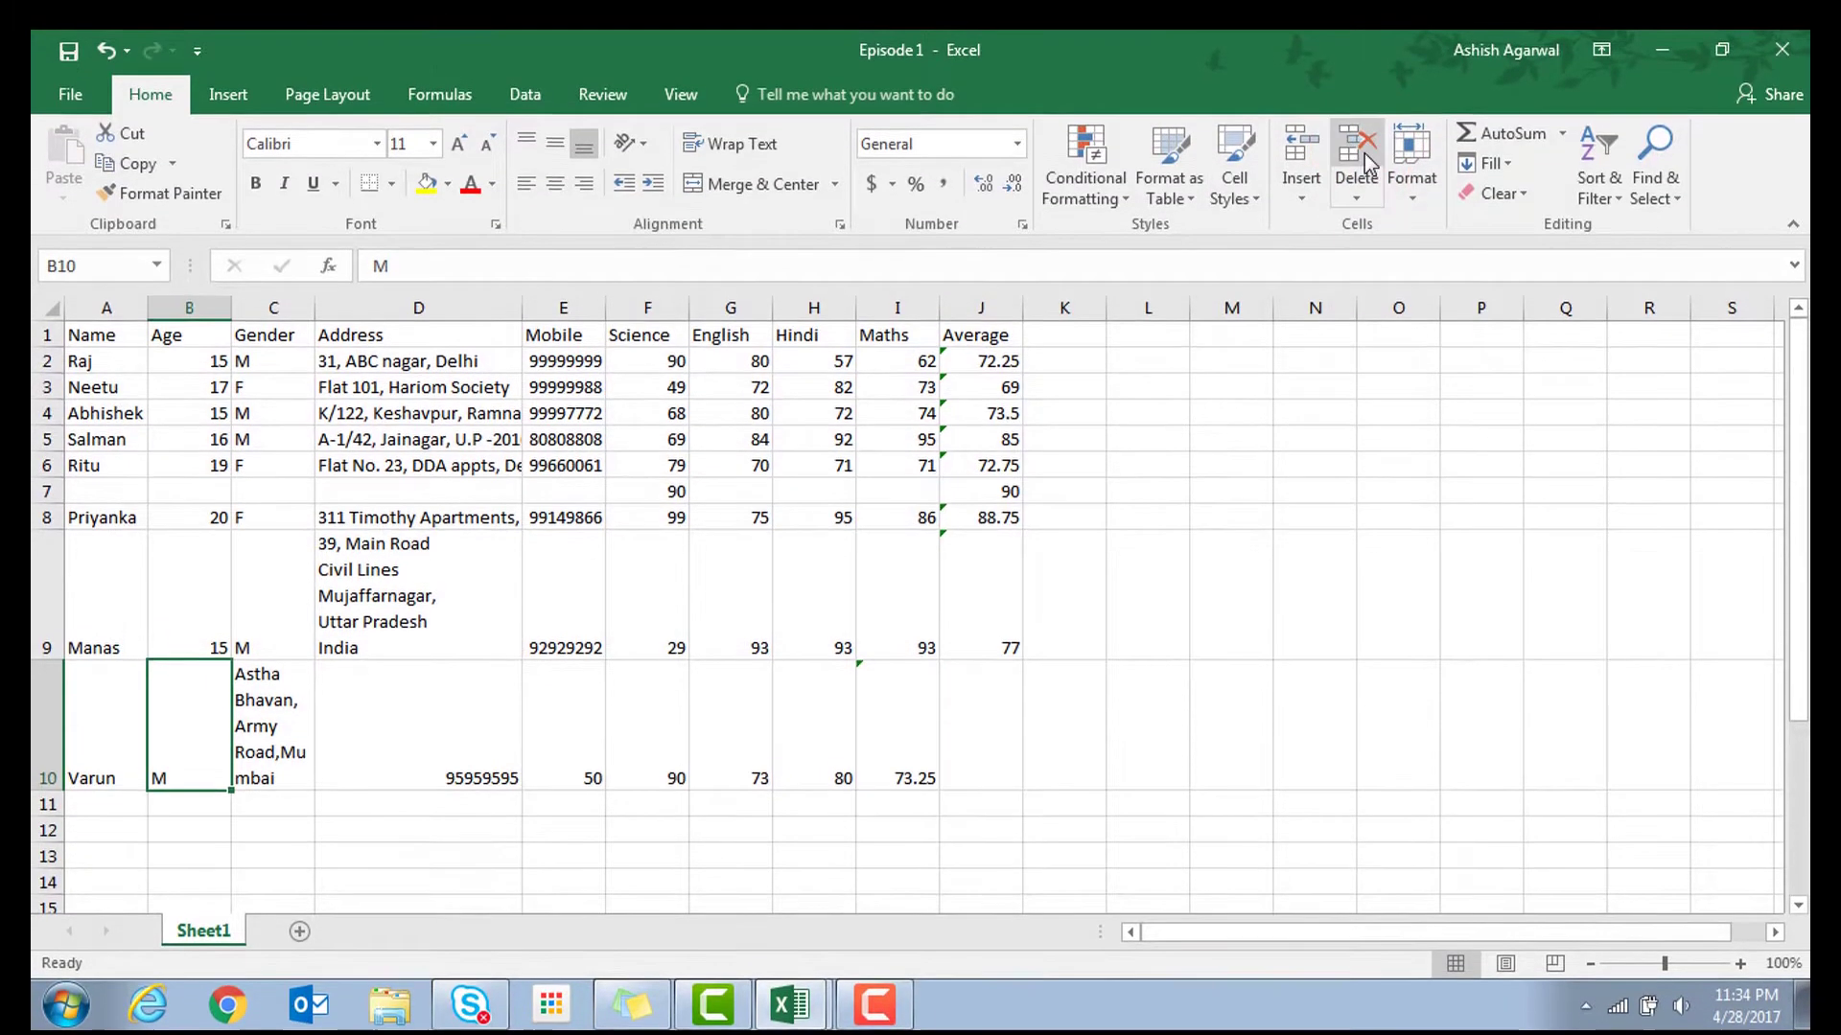
pyautogui.moveTo(182, 757); pyautogui.dragTo(908, 747)
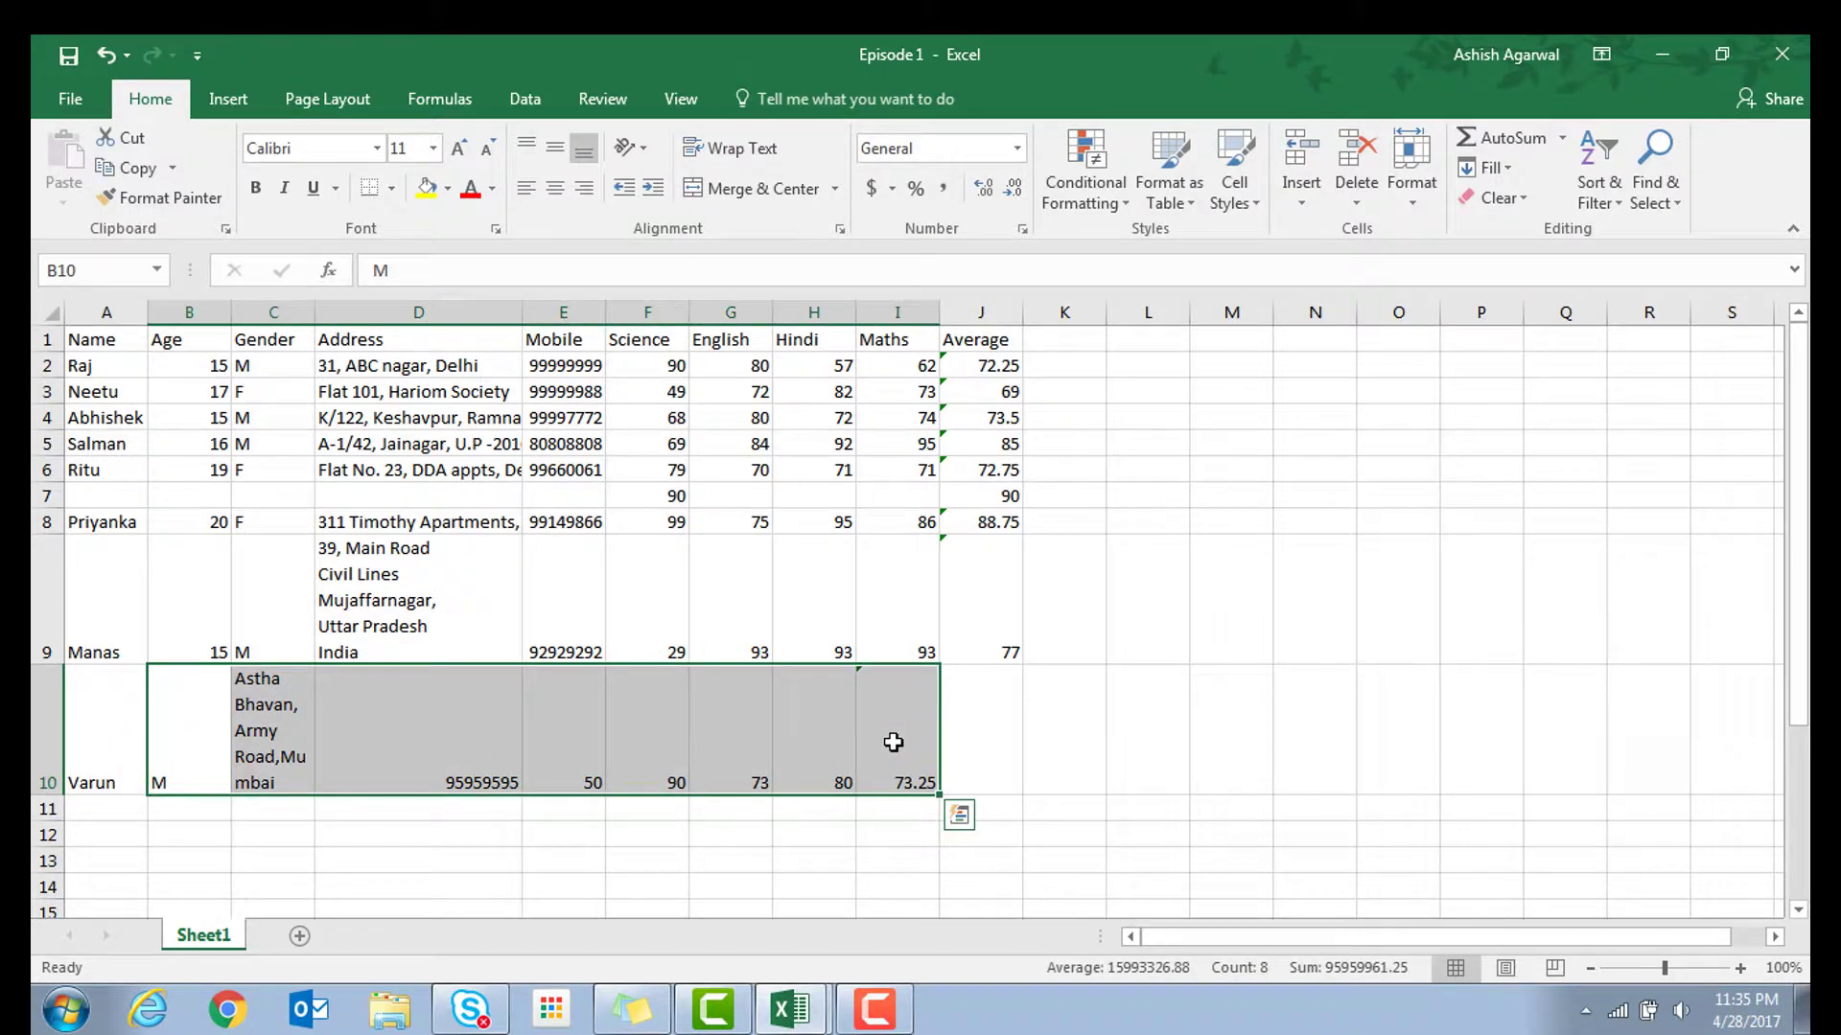
pyautogui.hotkey('ctrl', 'z')
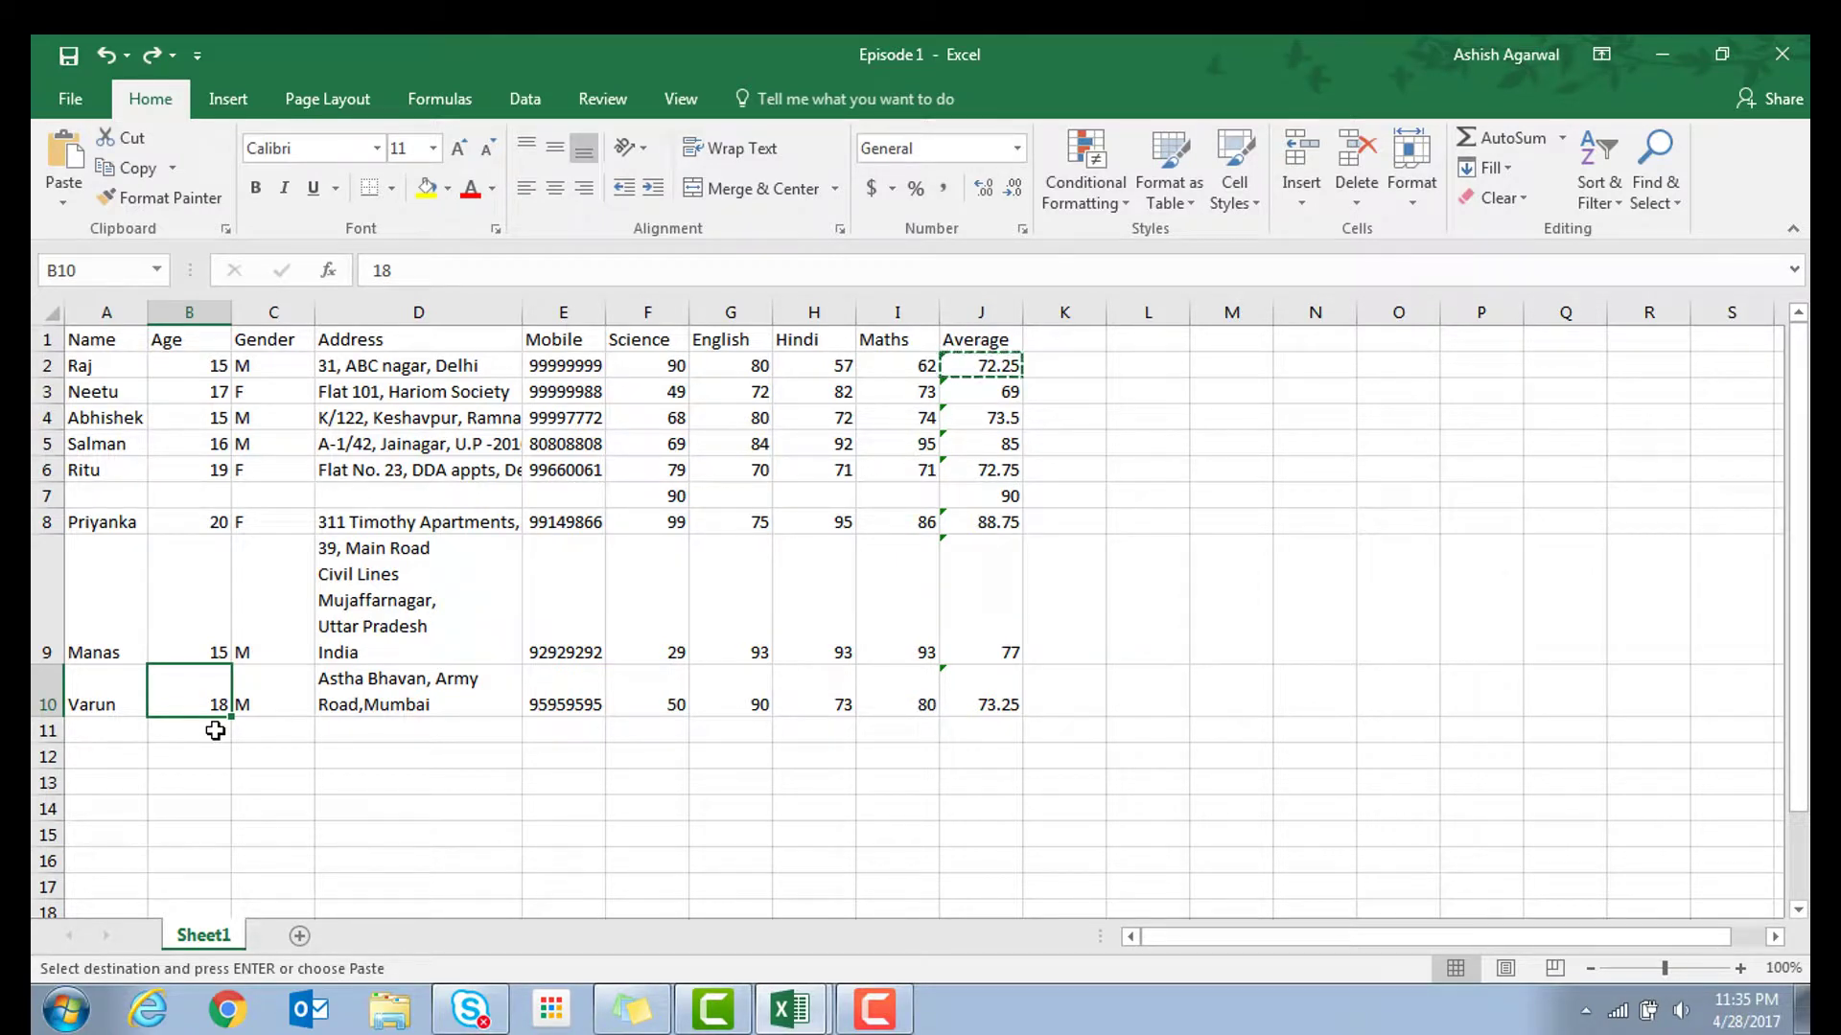
# Delete the contents of age cell B10 and undo it, and repeat with Clear All, undoing that as well
pyautogui.press('Delete')
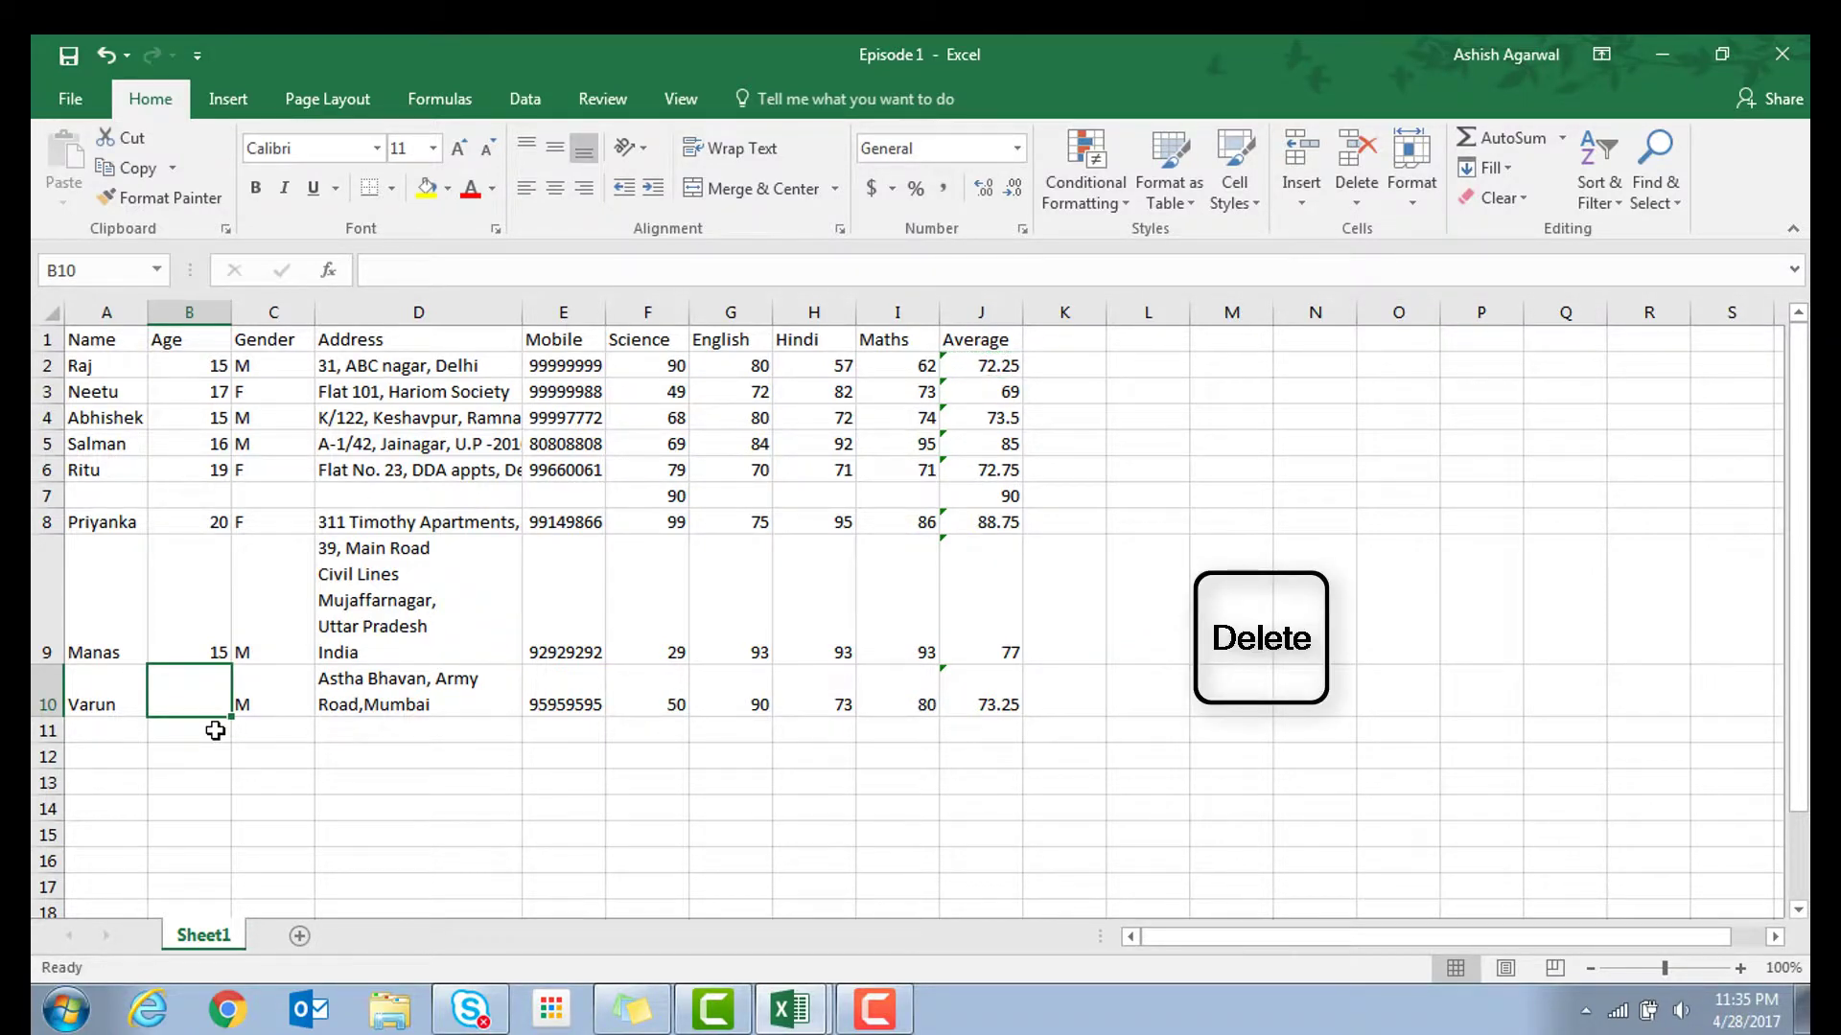
pyautogui.hotkey('ctrl', 'z')
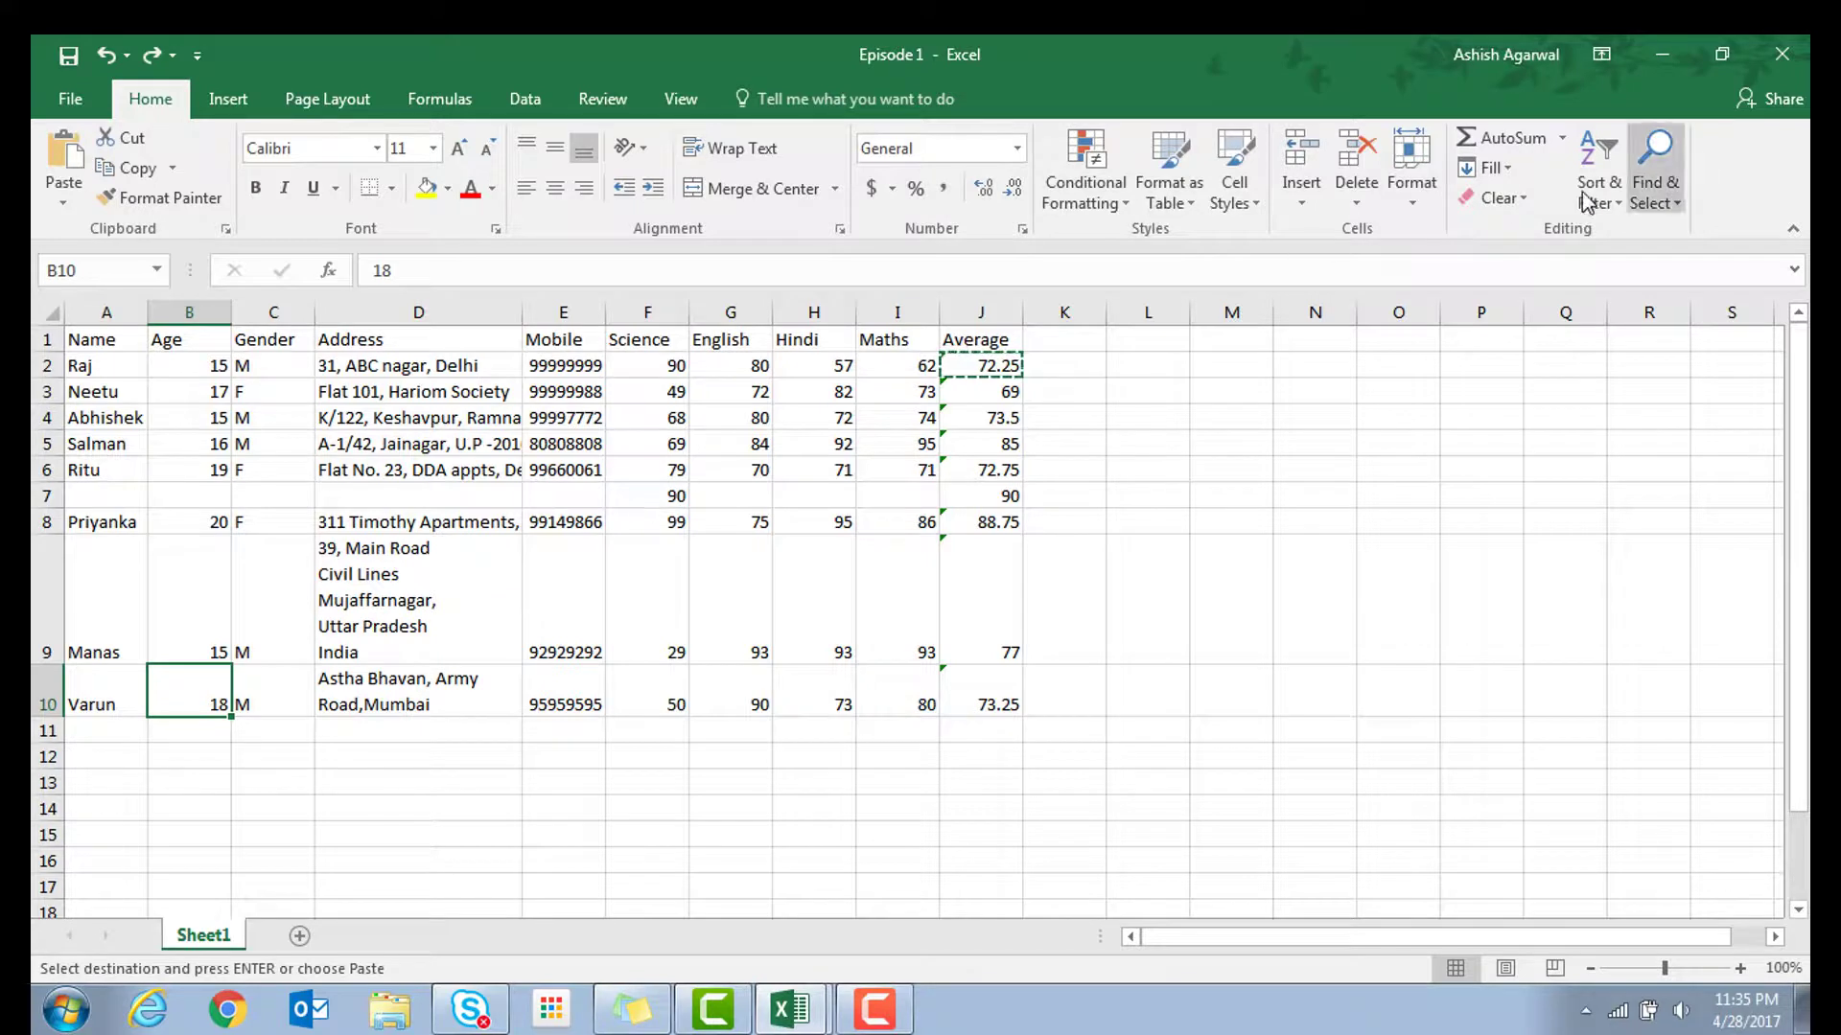
pyautogui.click(1503, 199)
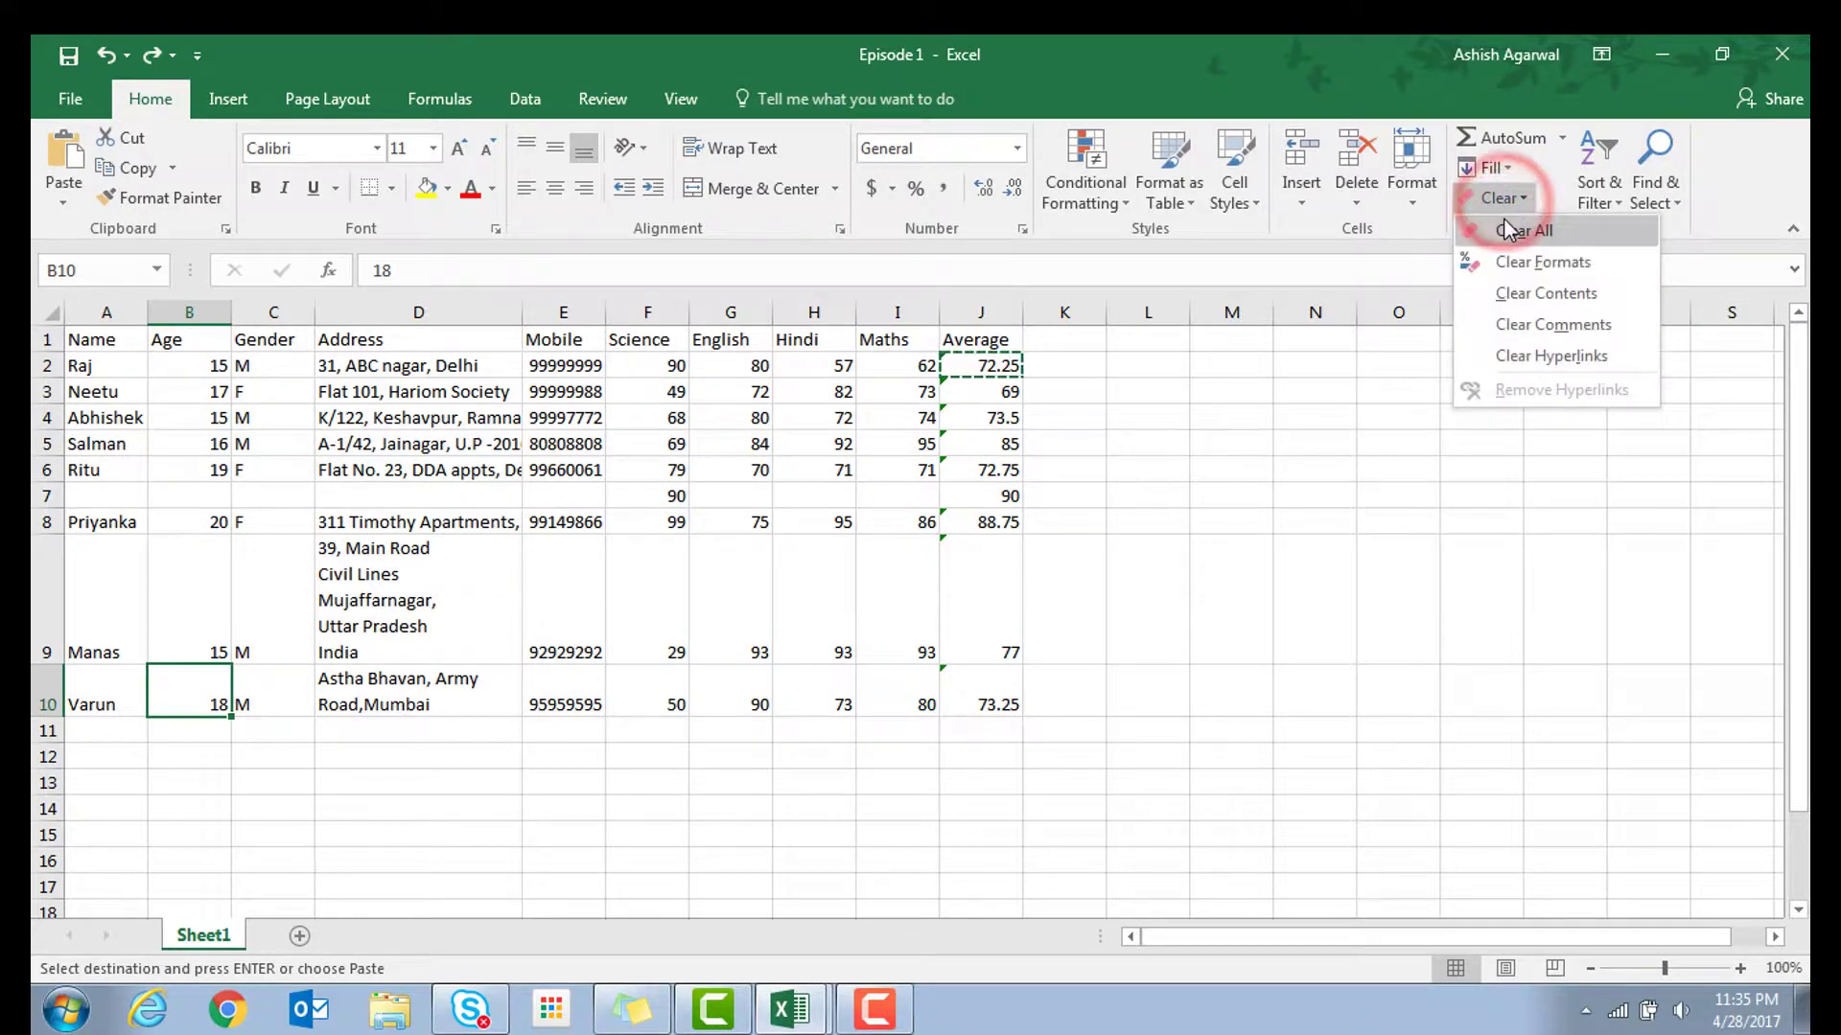
pyautogui.click(1507, 230)
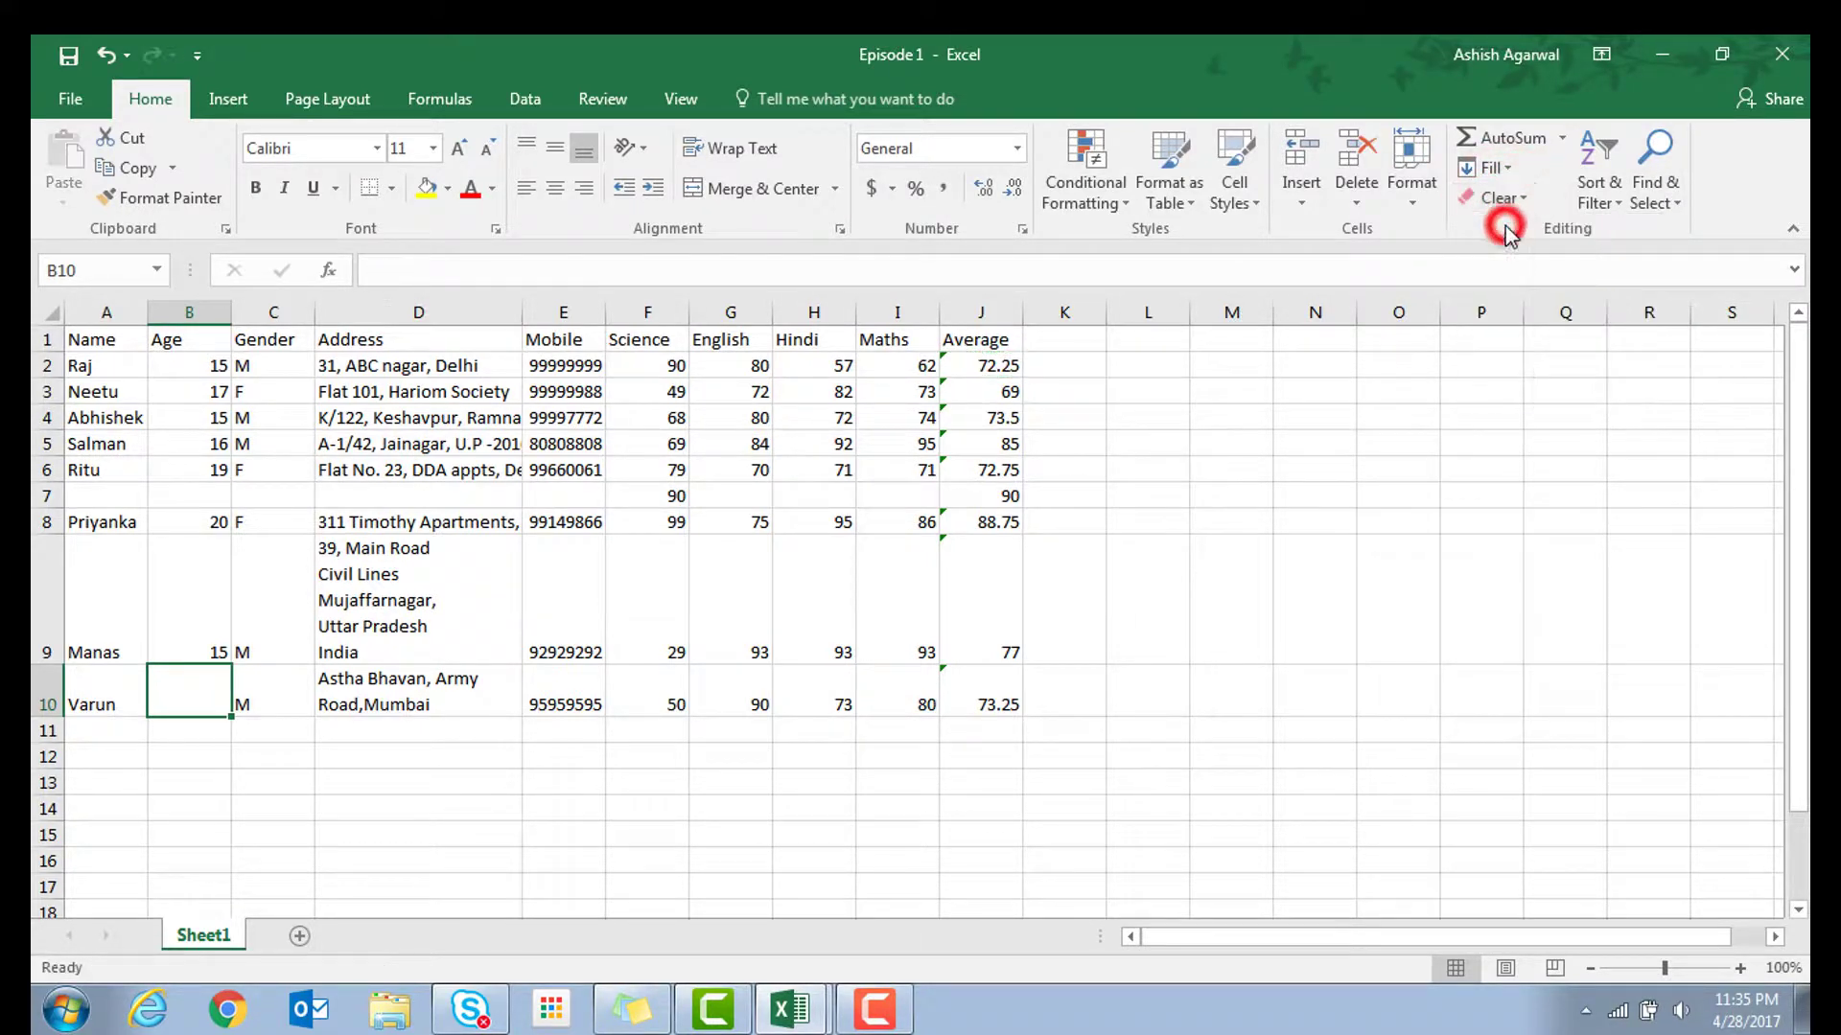
pyautogui.click(218, 698)
pyautogui.hotkey('ctrl', 'z')
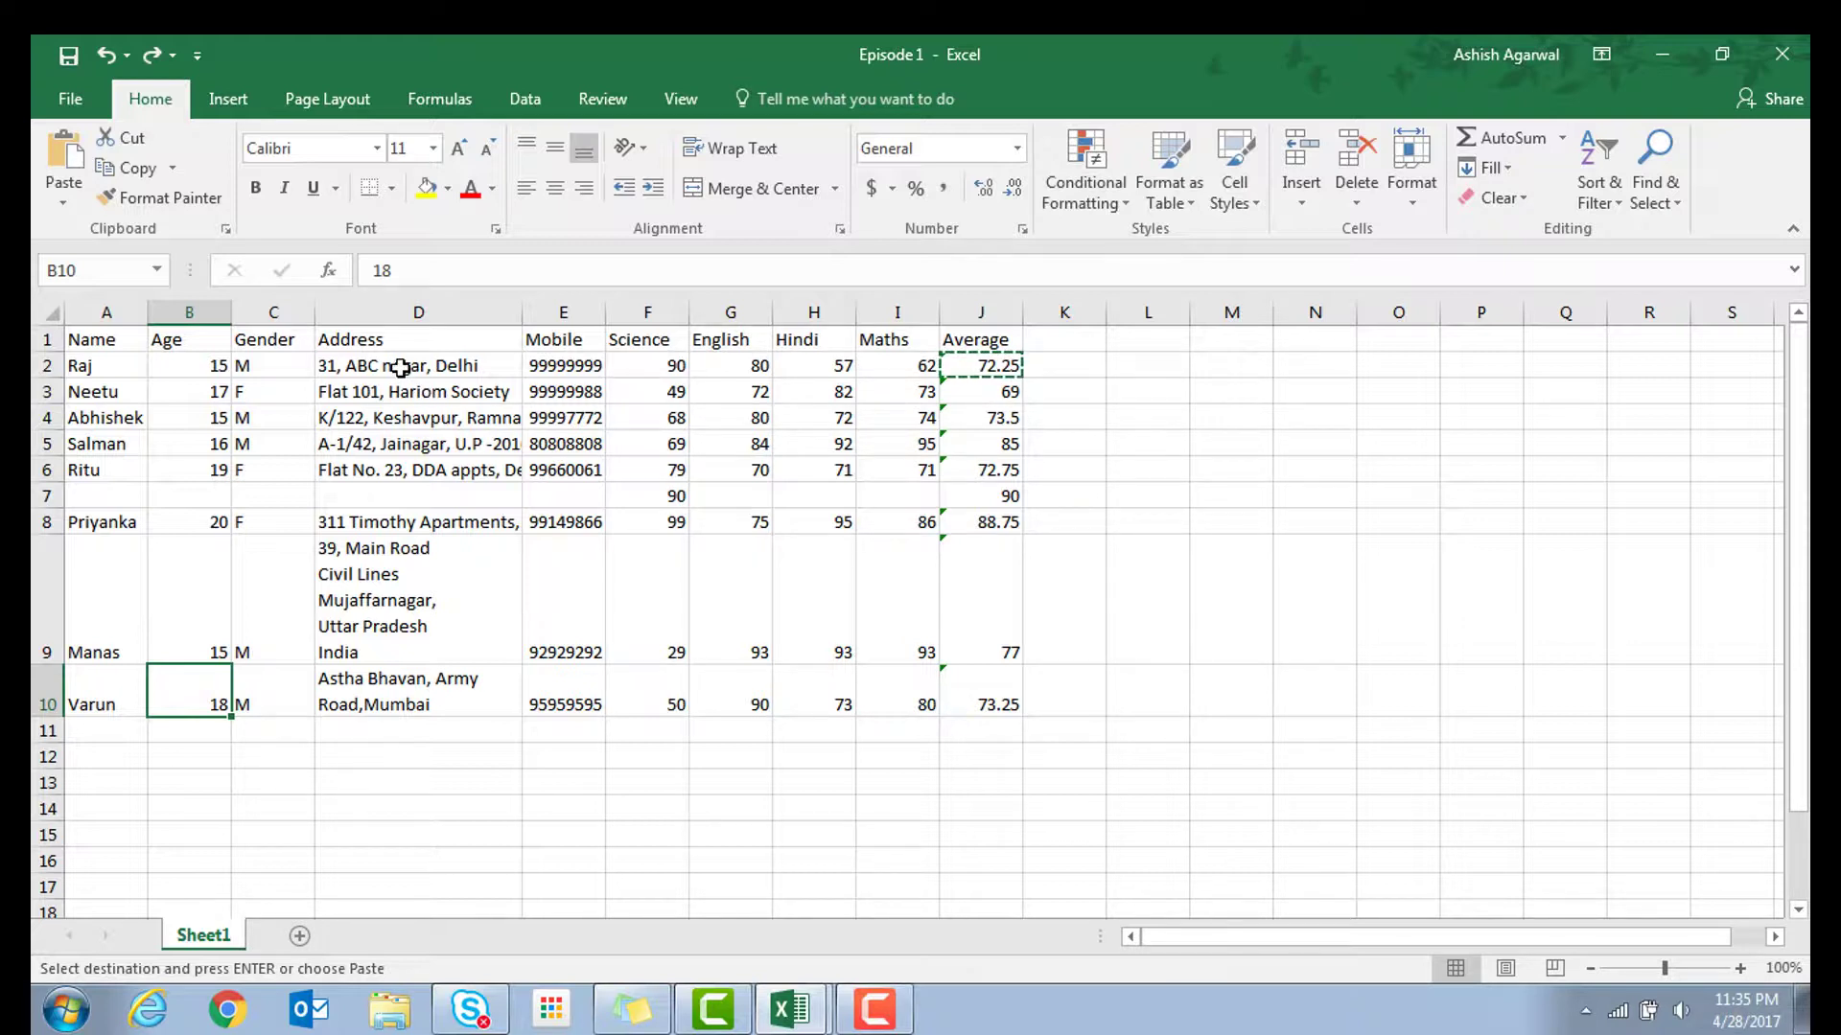
# Try Clear All on the student record in A8:J8, undo it, and delete those cells instead
pyautogui.moveTo(93, 528); pyautogui.dragTo(1016, 526)
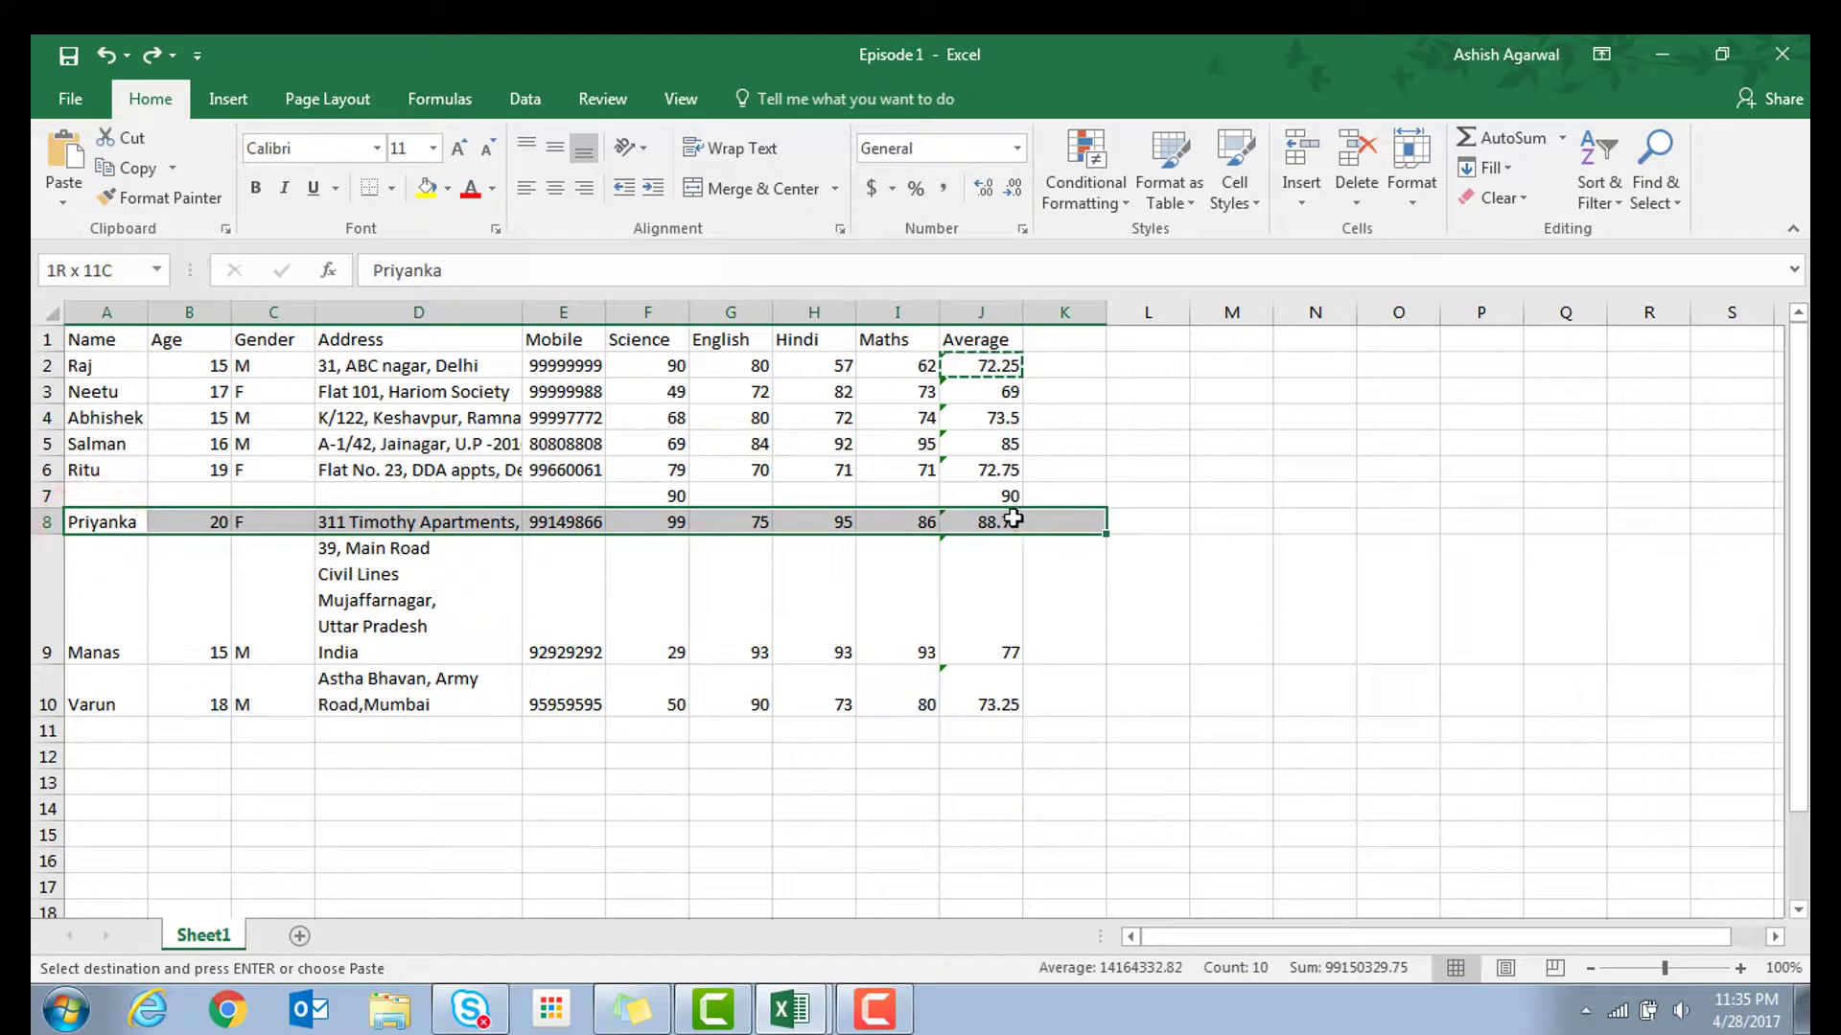
pyautogui.click(1497, 201)
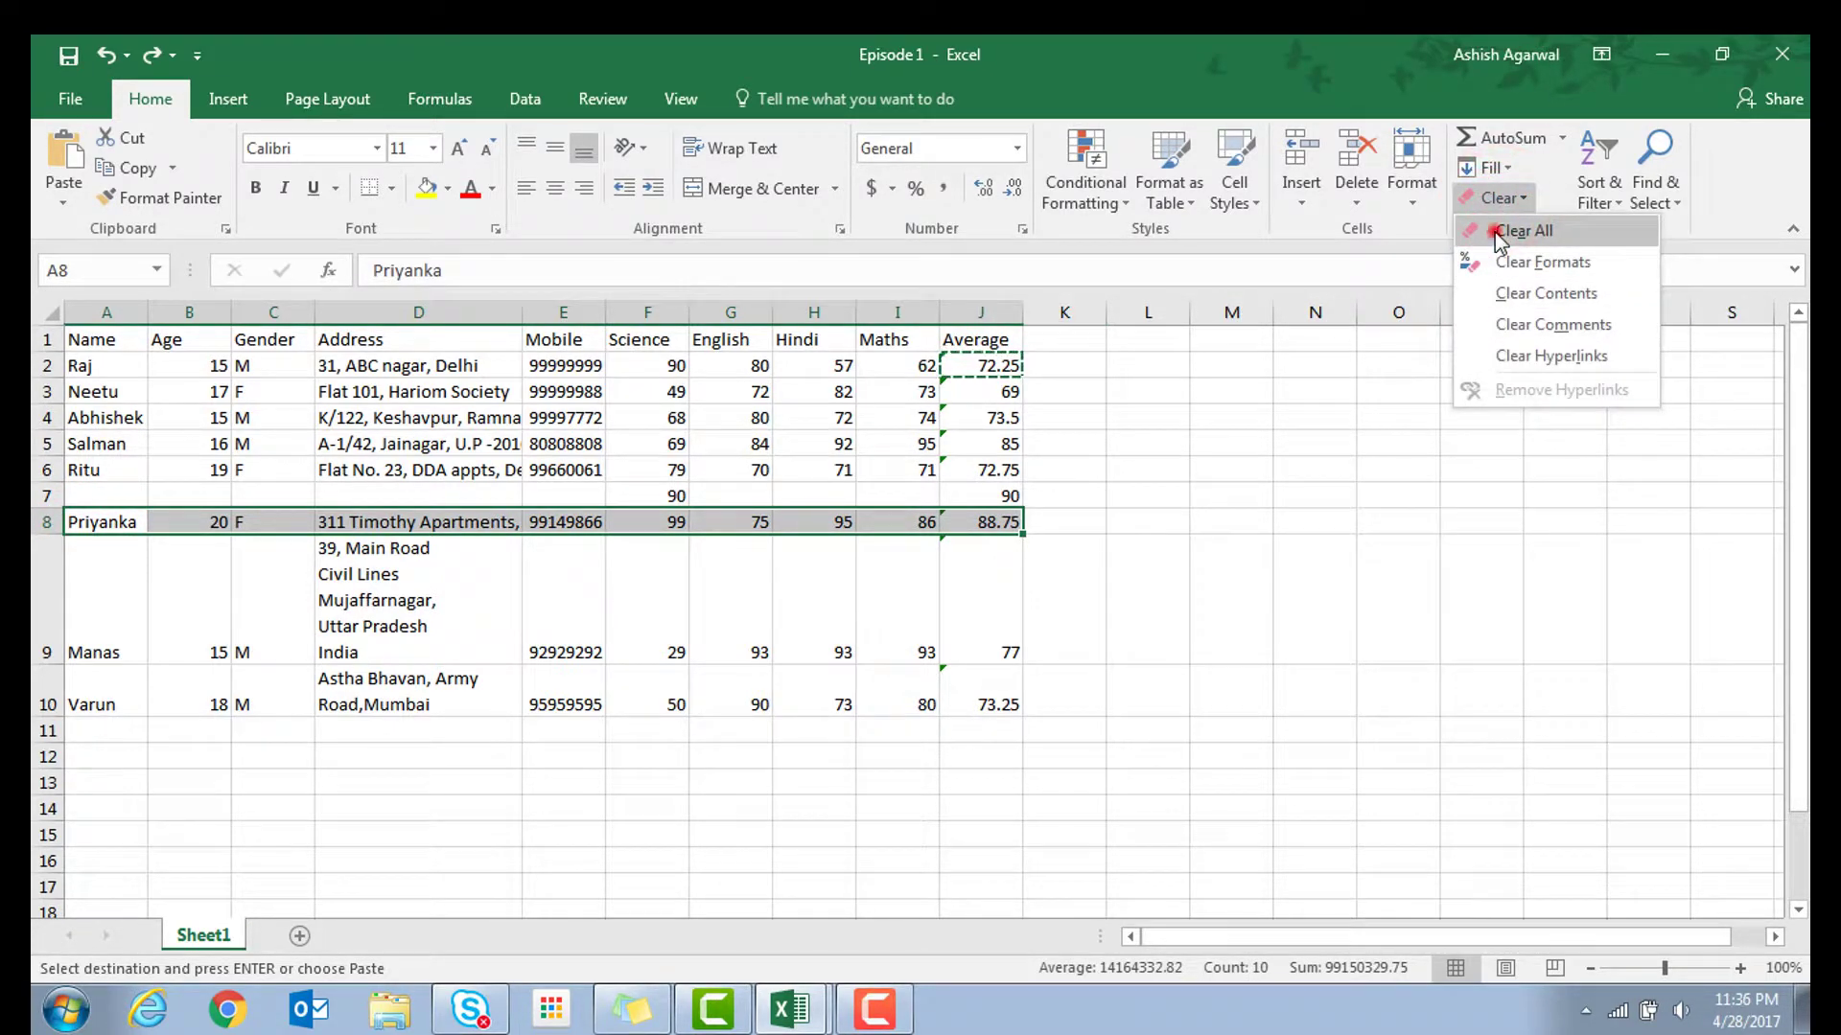
pyautogui.click(1500, 237)
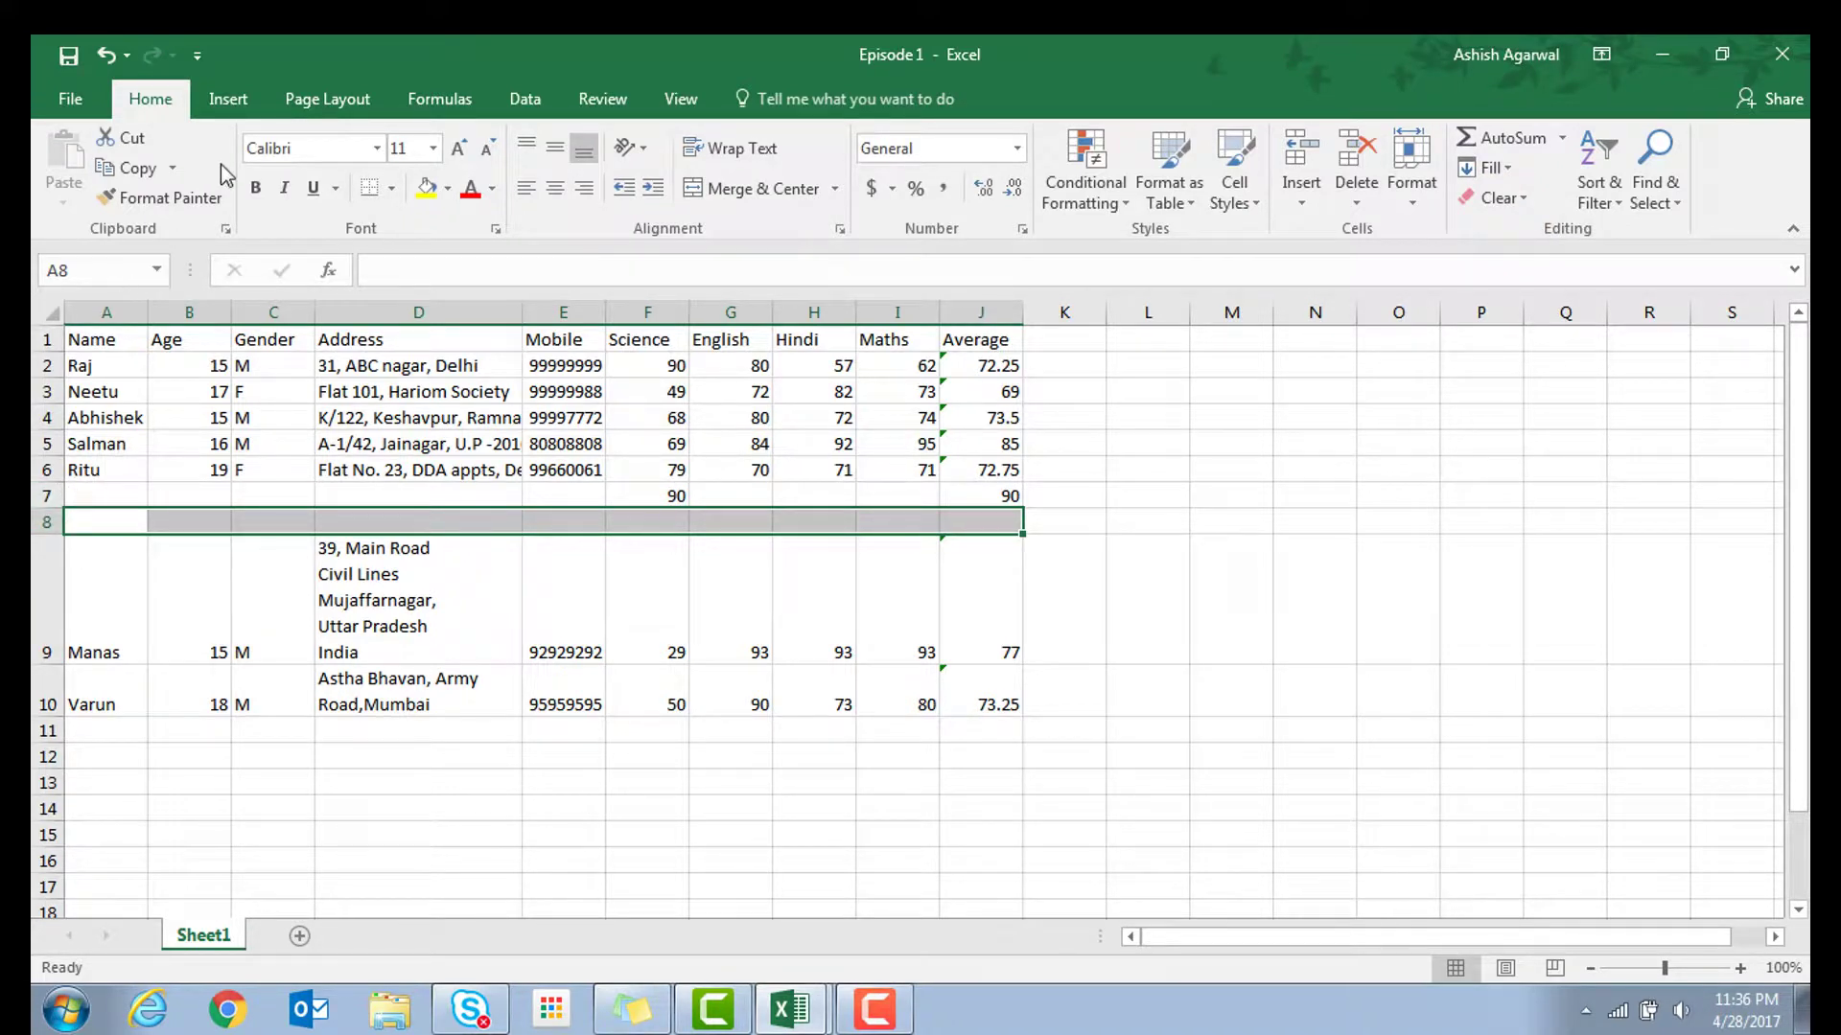
pyautogui.click(107, 55)
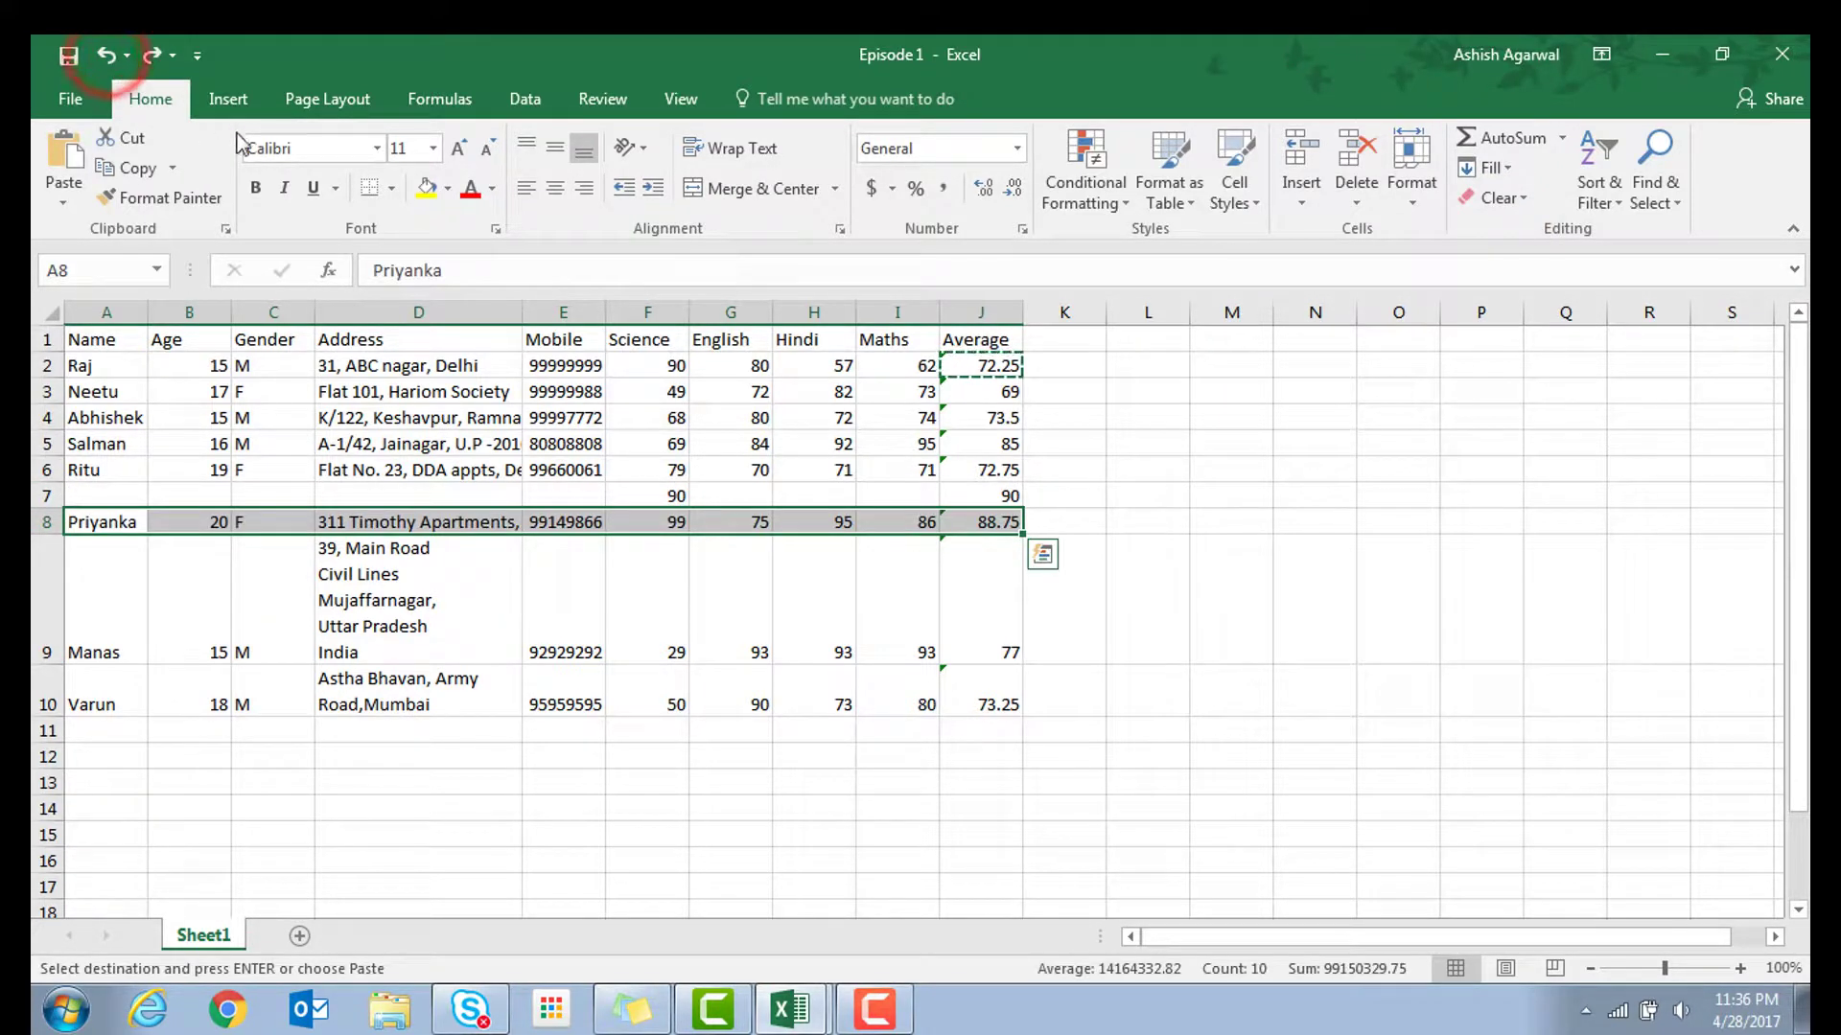
pyautogui.click(1355, 154)
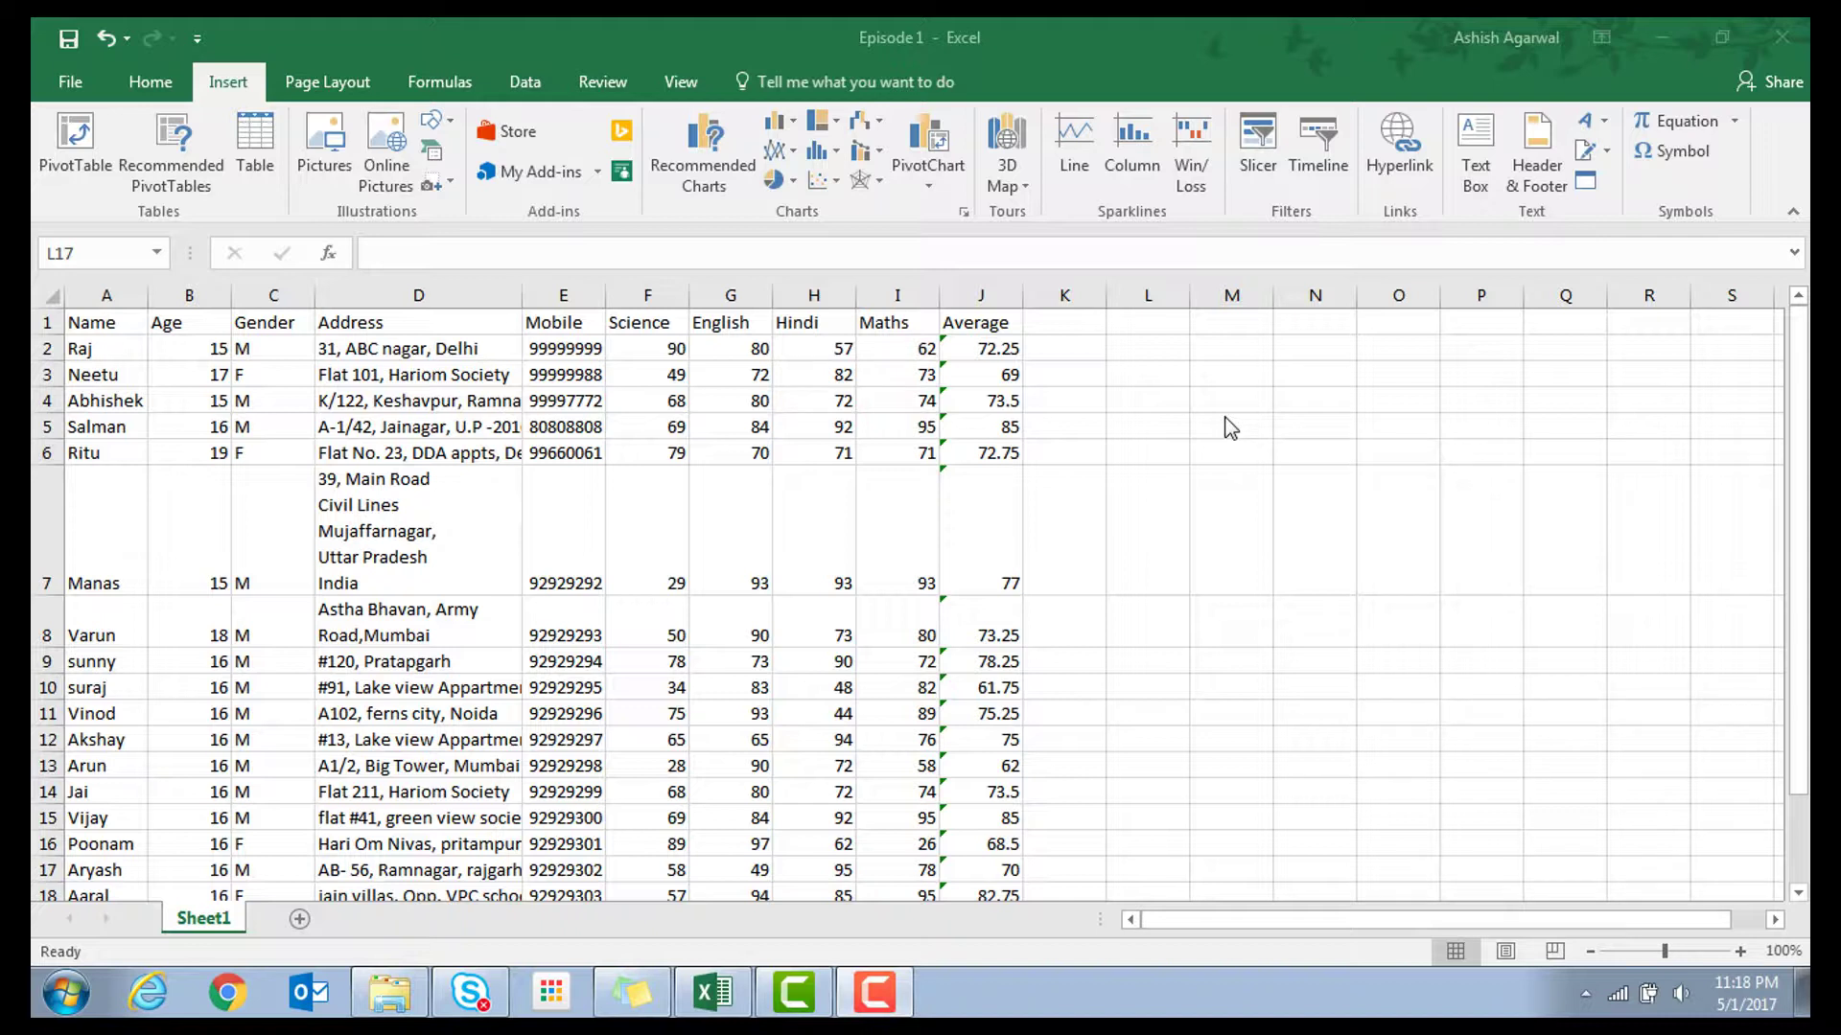
# Apply All Borders to the whole student table in A1:J20
pyautogui.click(153, 85)
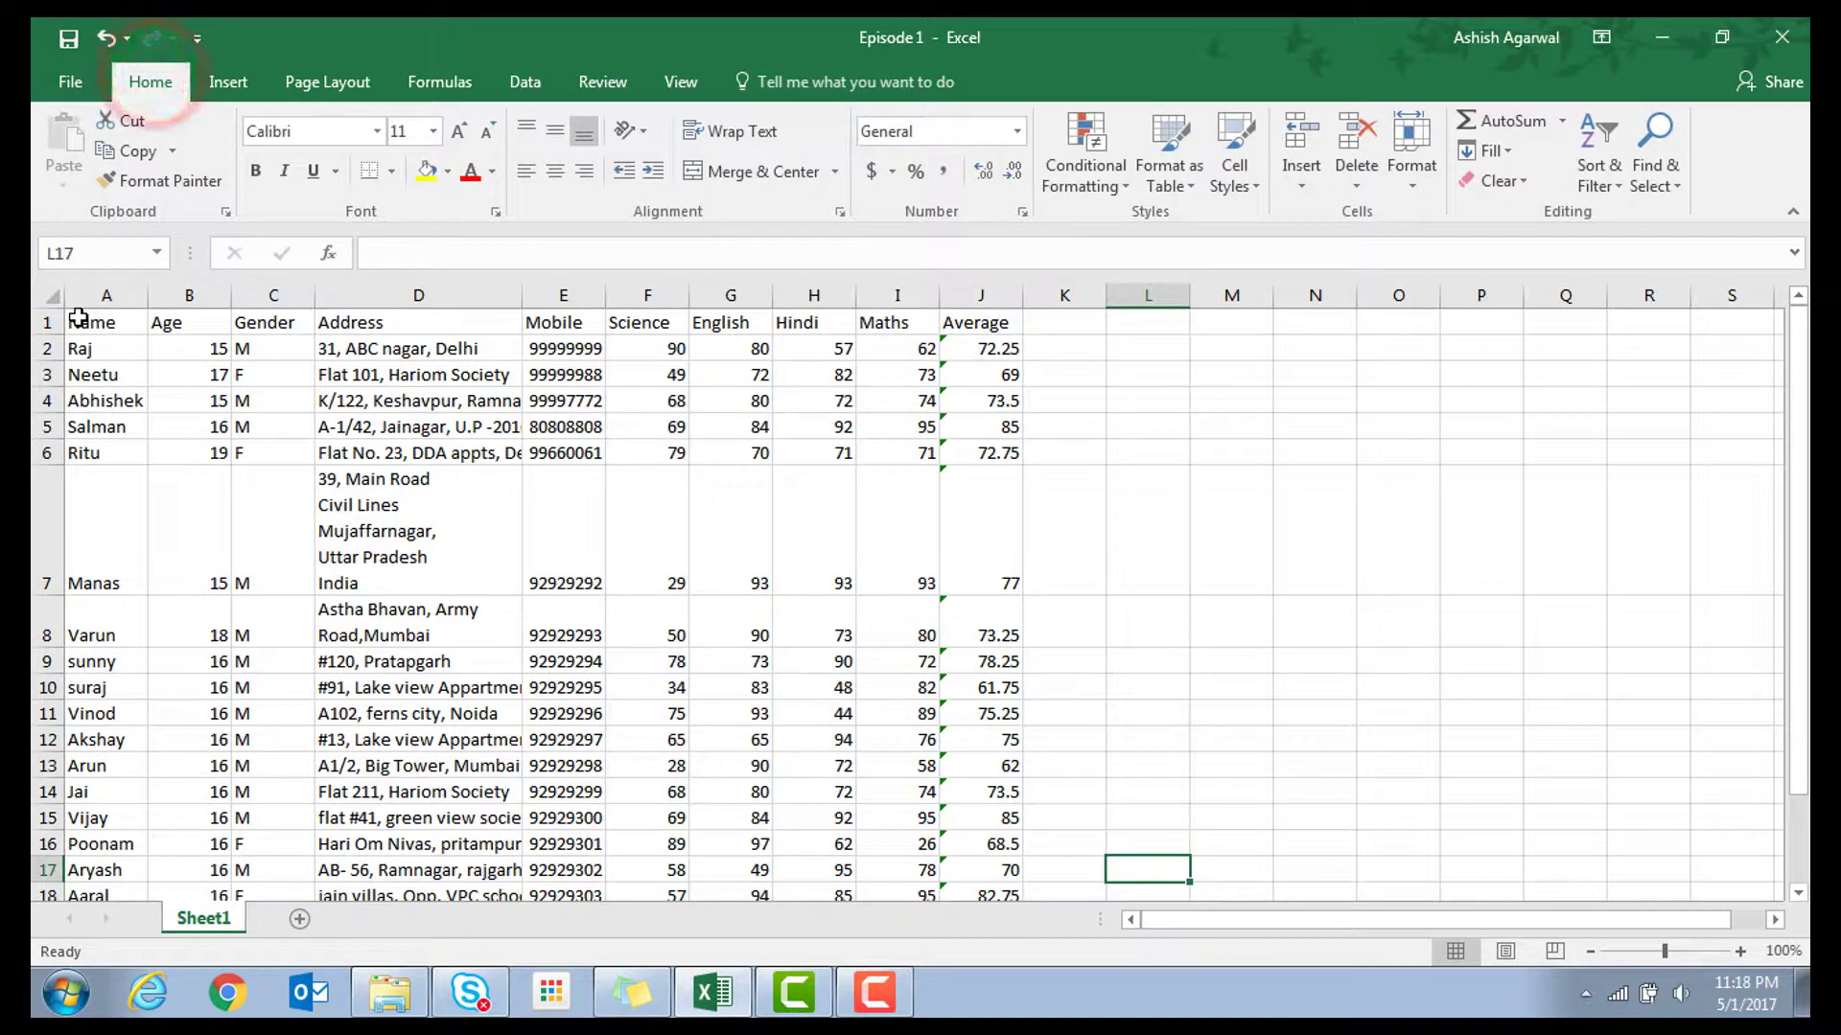
pyautogui.moveTo(83, 322); pyautogui.dragTo(949, 841)
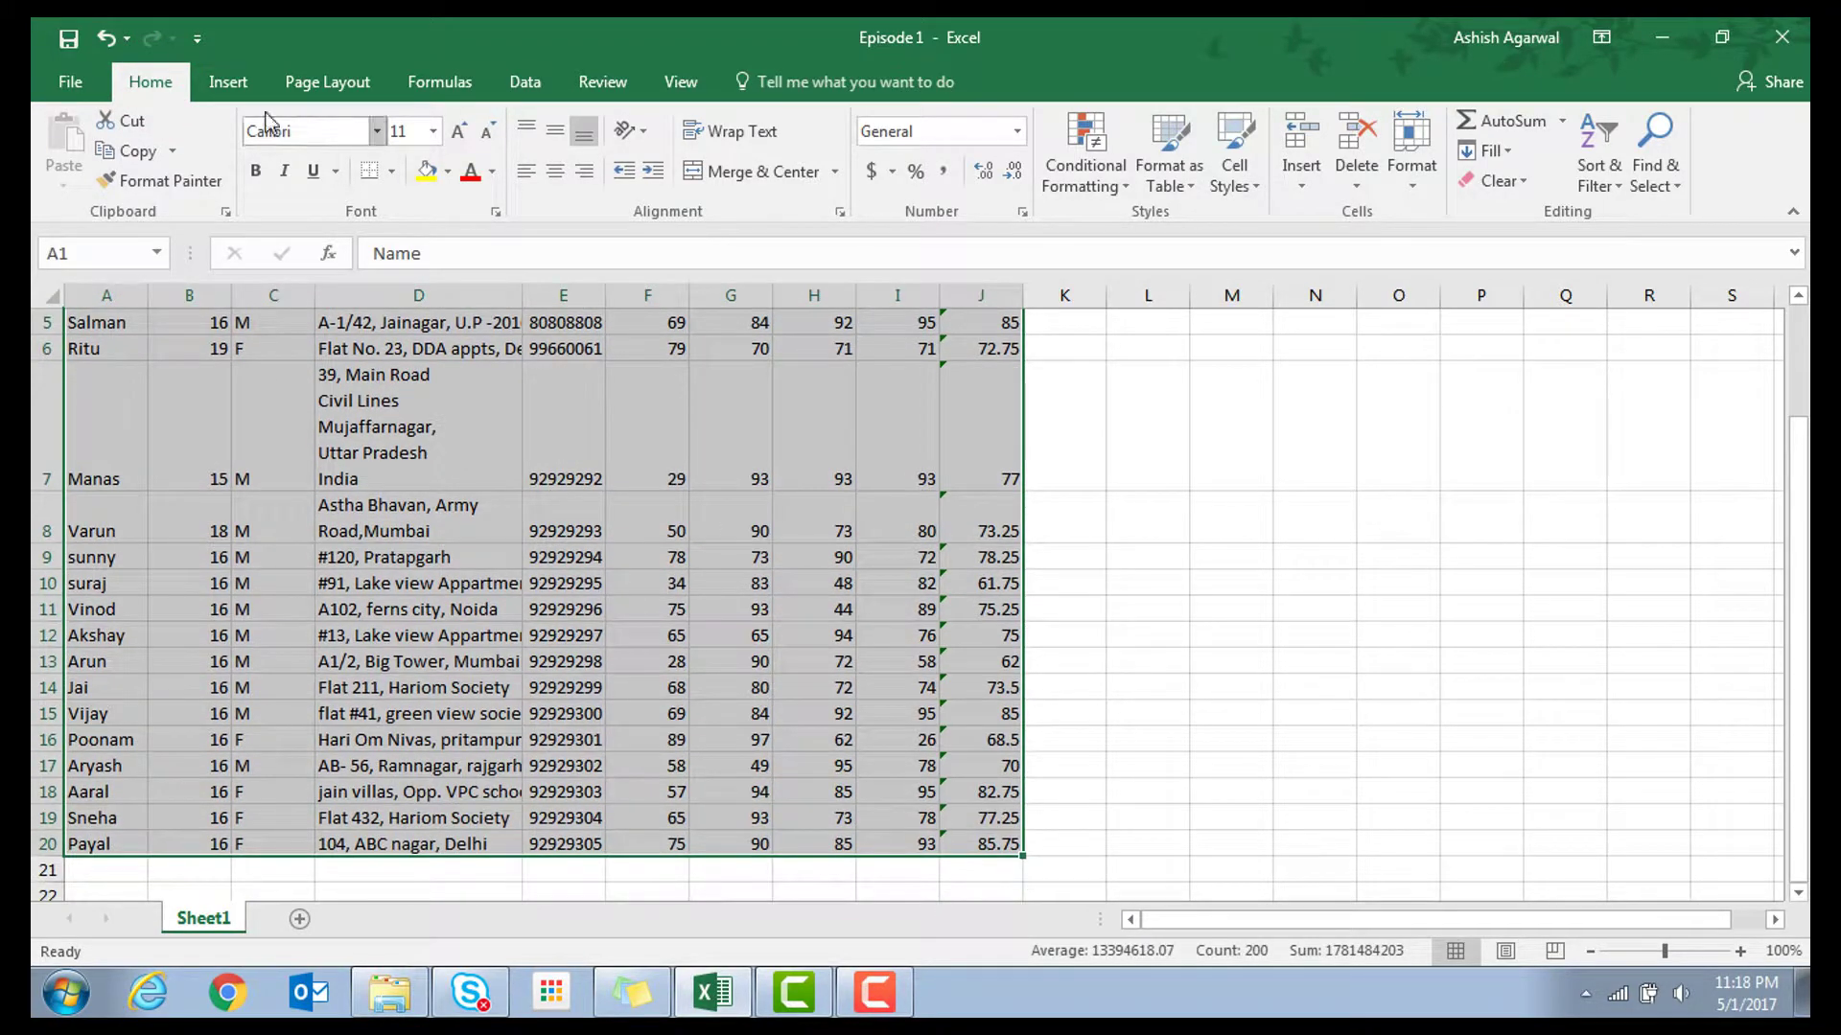
pyautogui.click(391, 173)
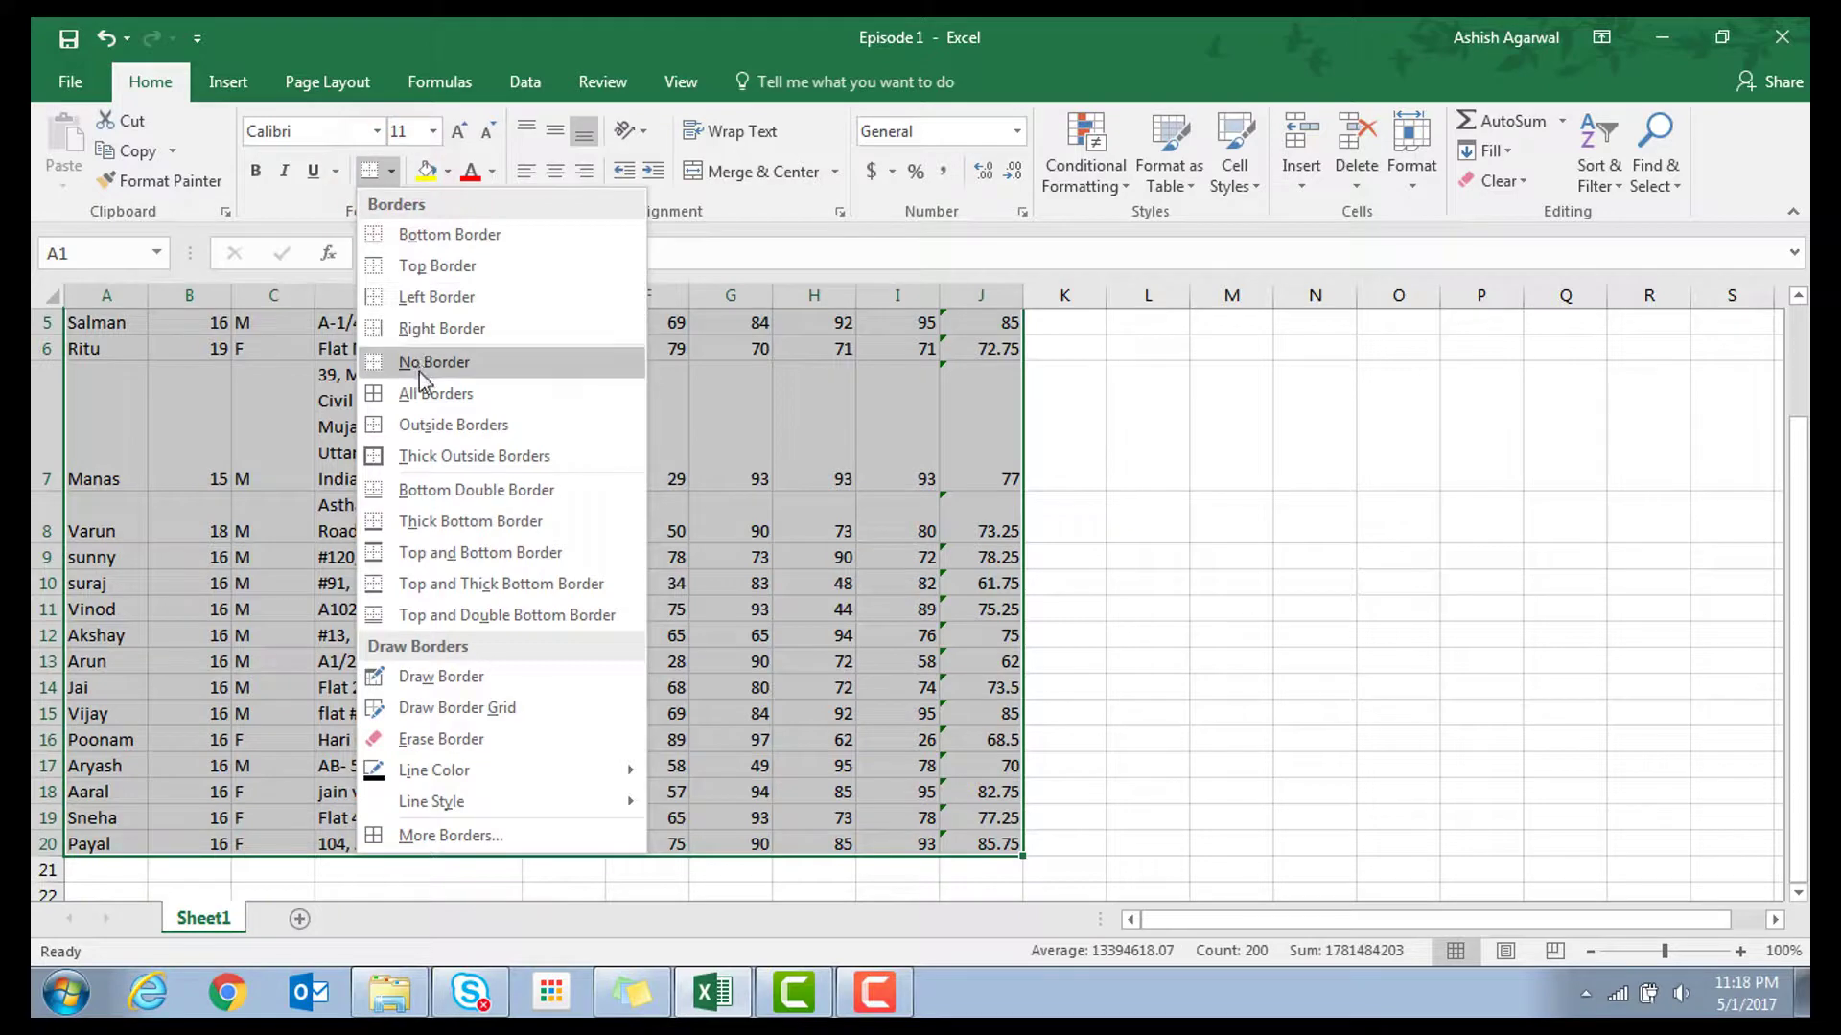
pyautogui.click(422, 401)
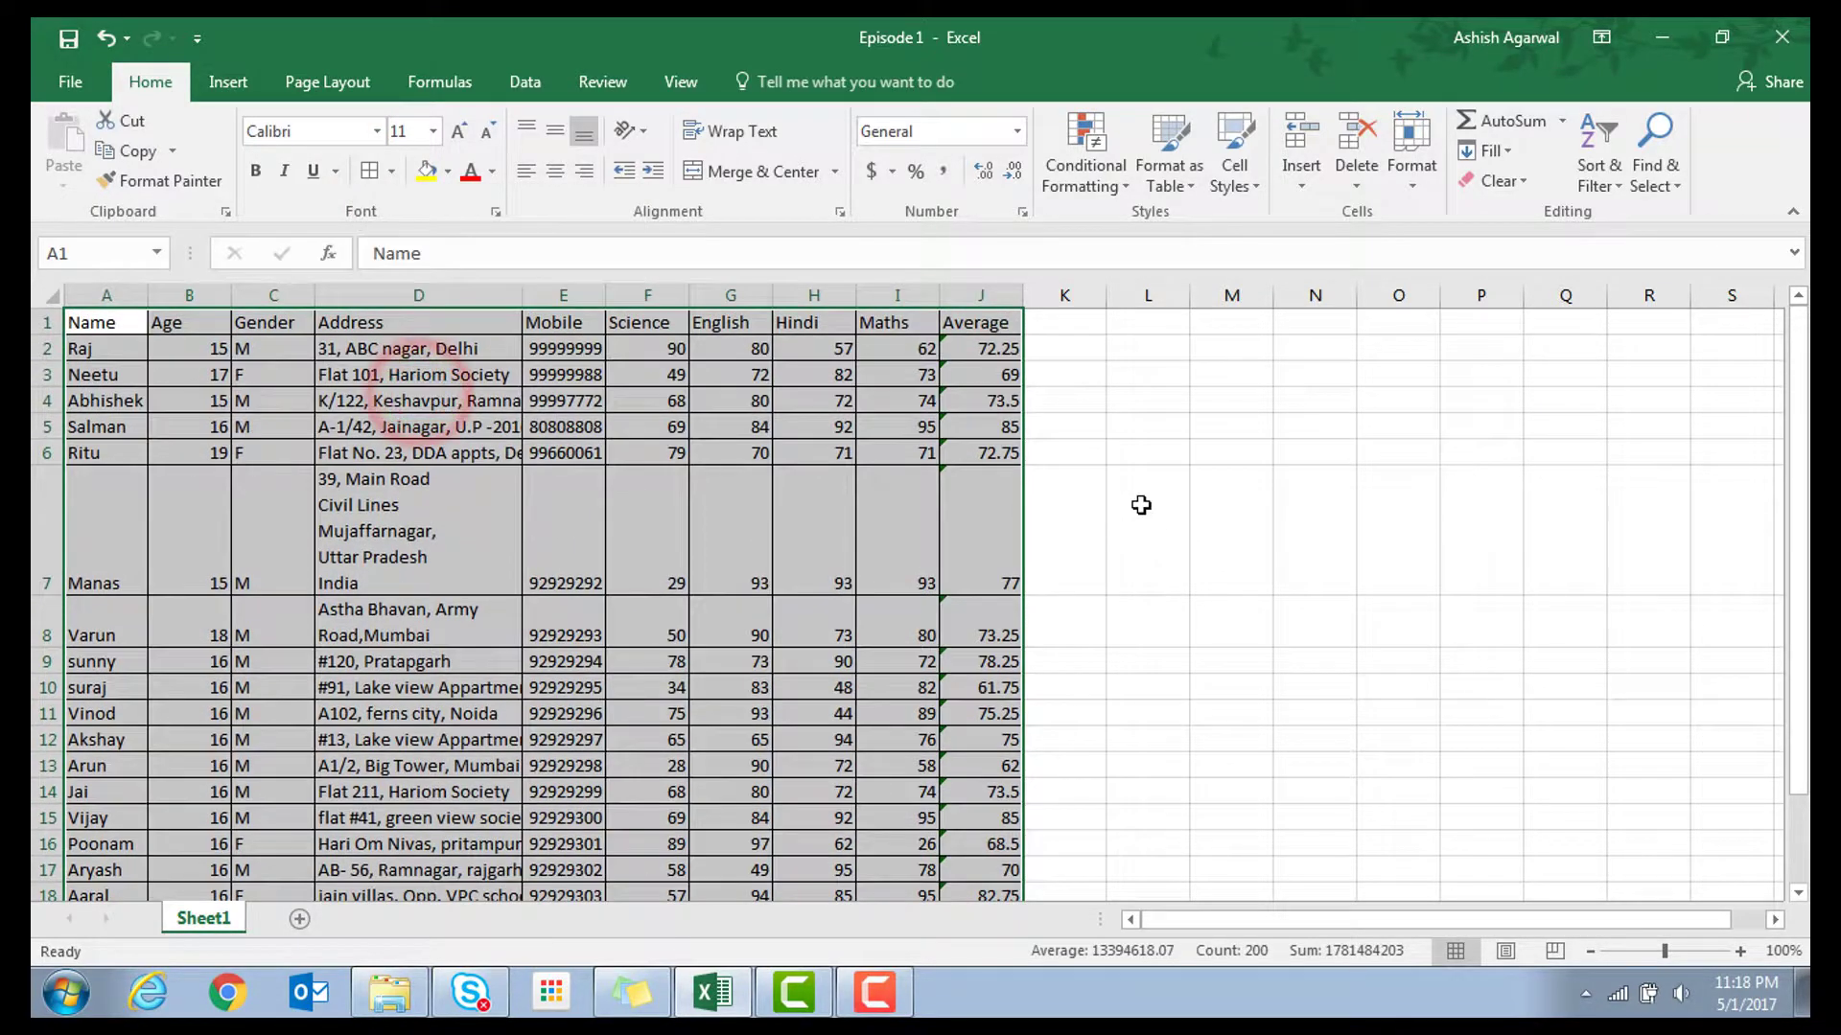
pyautogui.click(1138, 504)
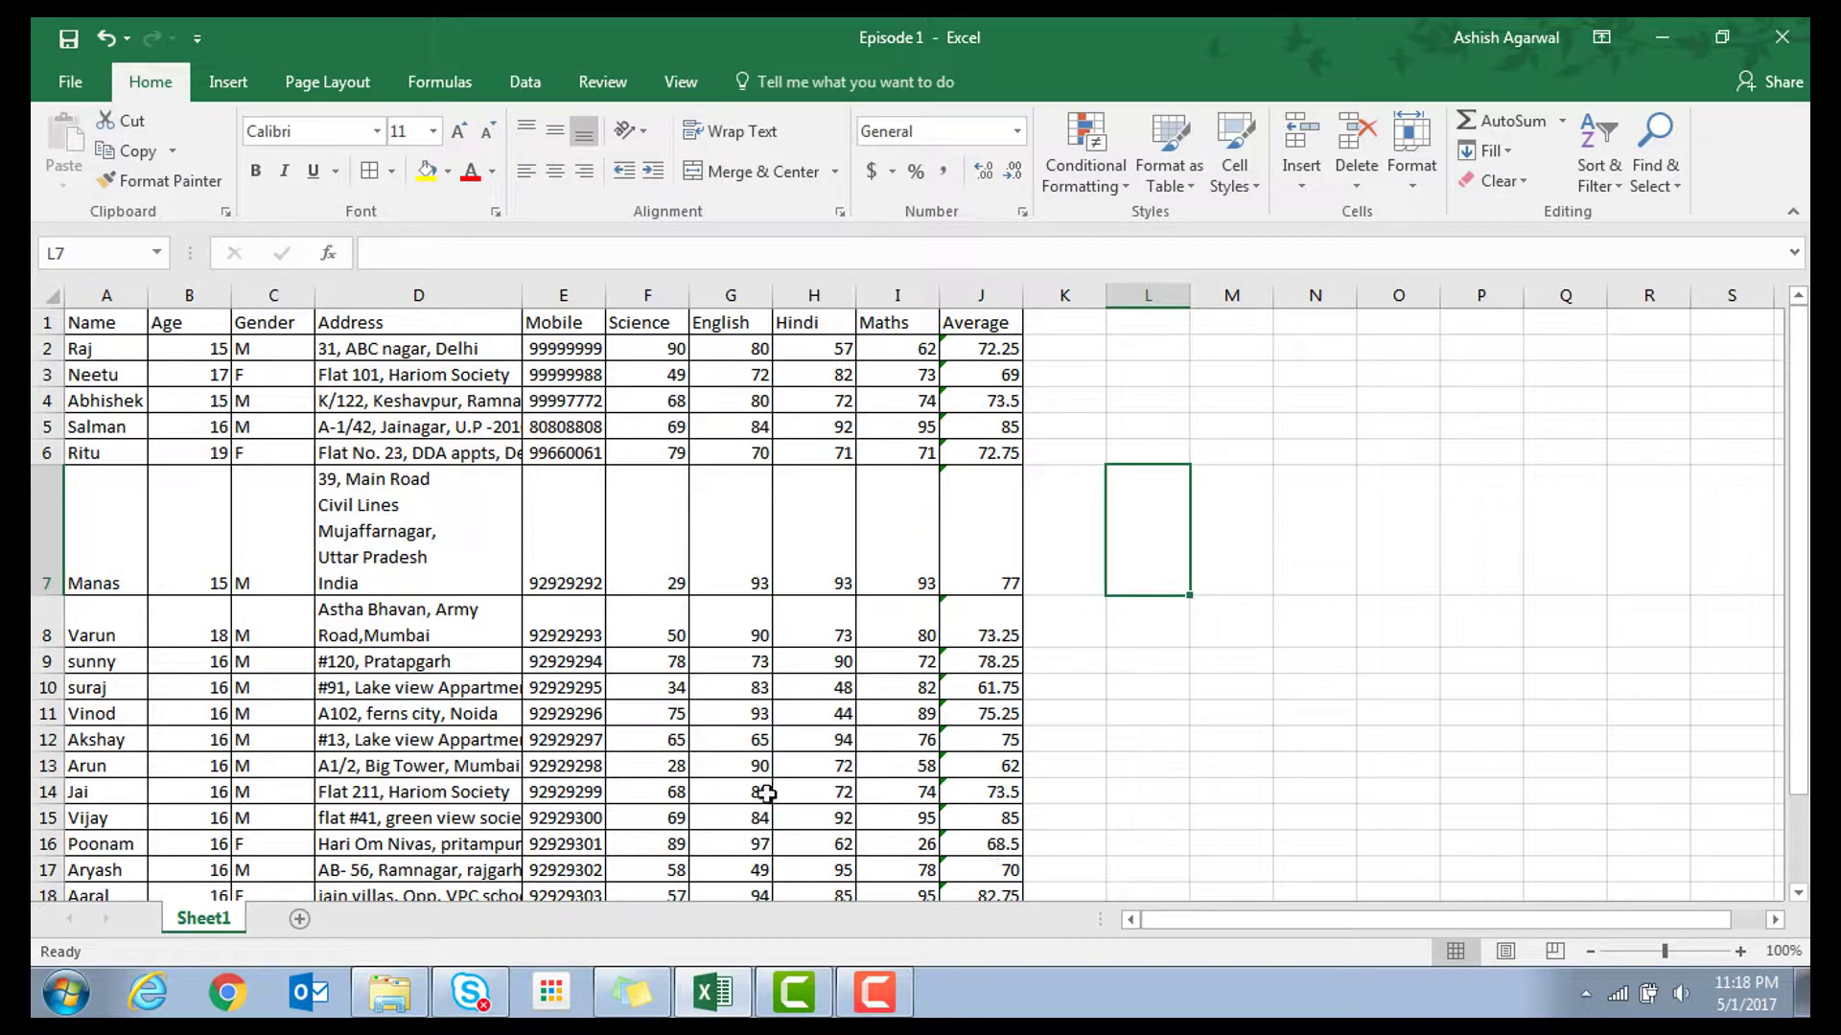
# Format the header row A1:J1 with a blue fill, bold text and centre alignment
pyautogui.moveTo(91, 322); pyautogui.dragTo(953, 324)
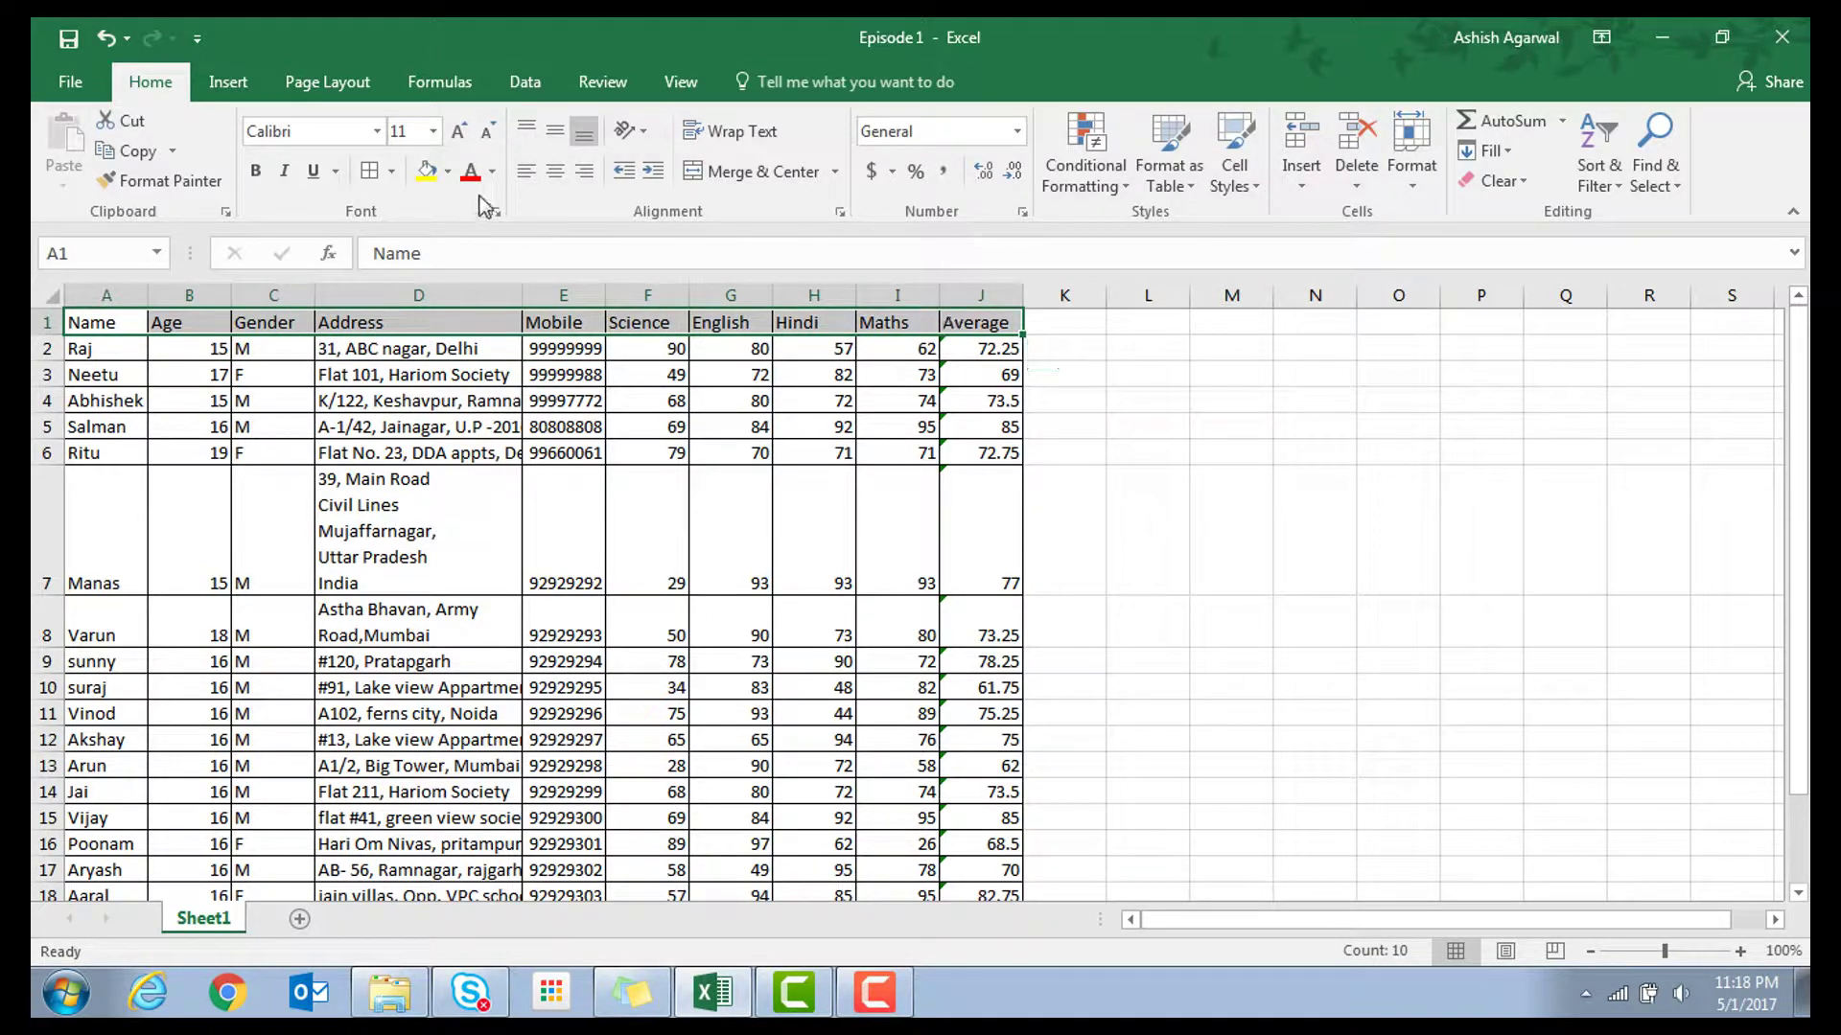
pyautogui.click(449, 172)
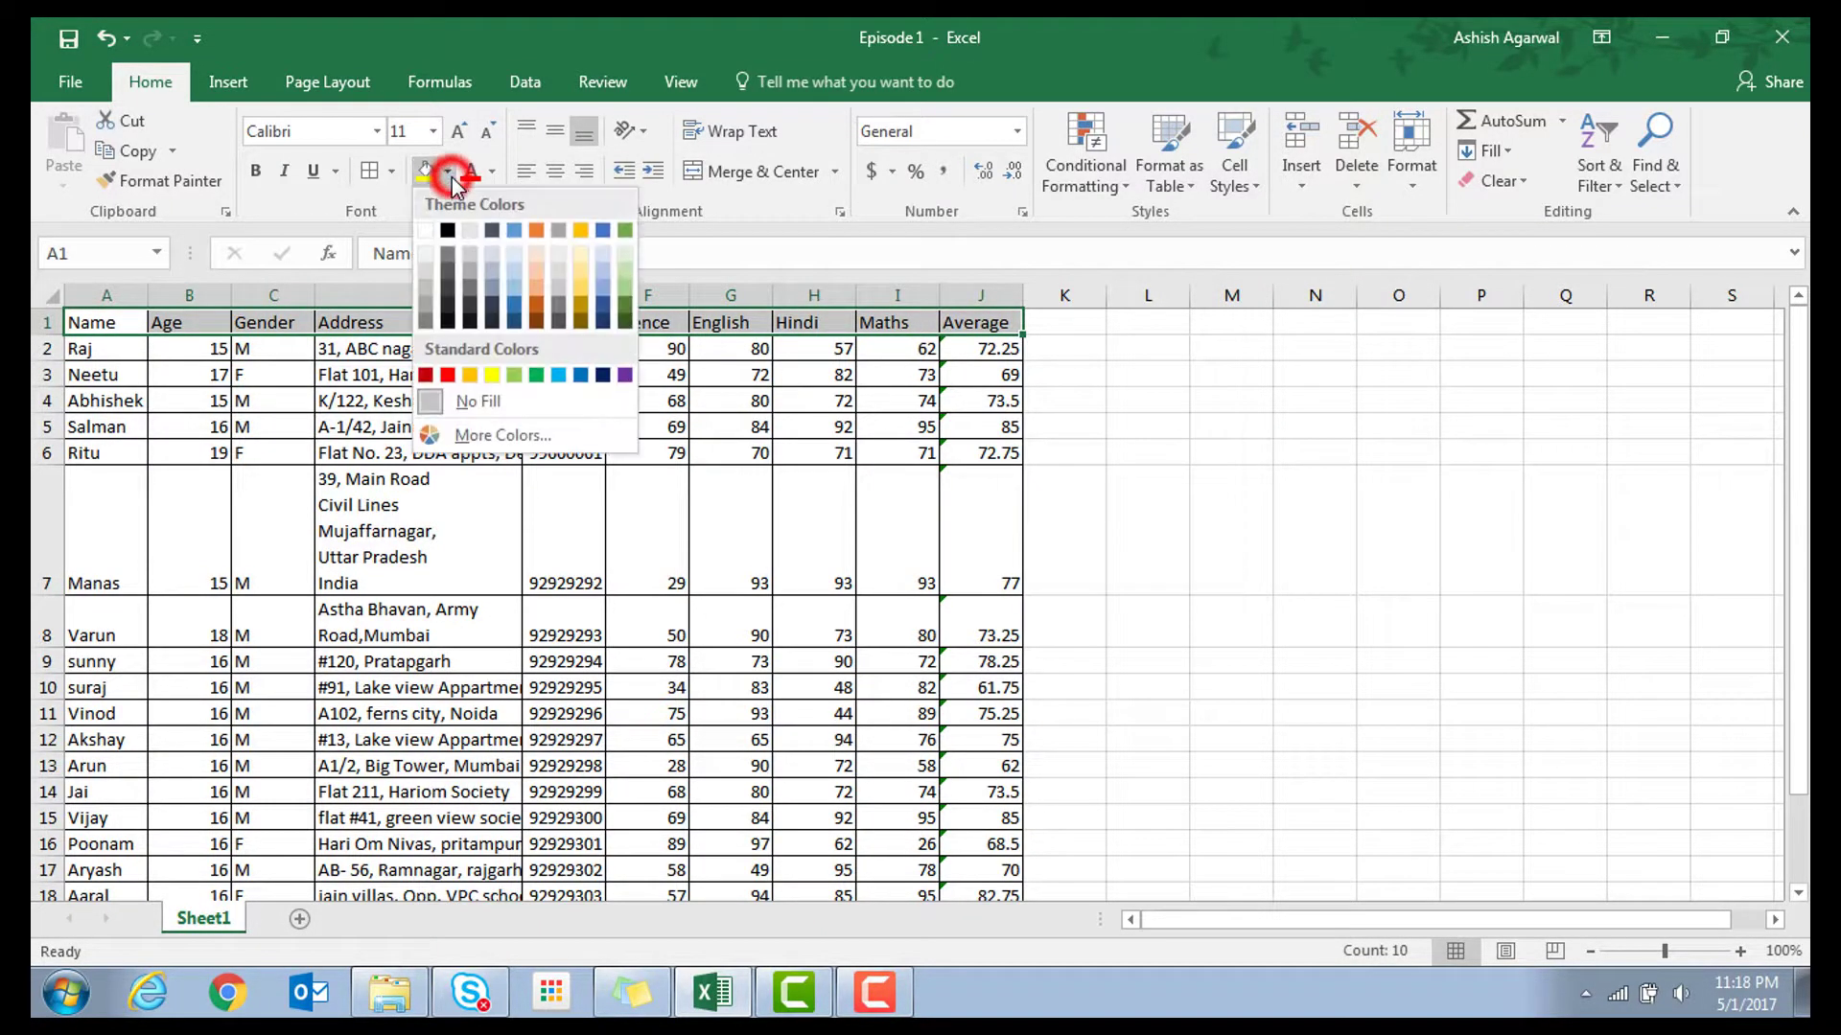
pyautogui.click(514, 231)
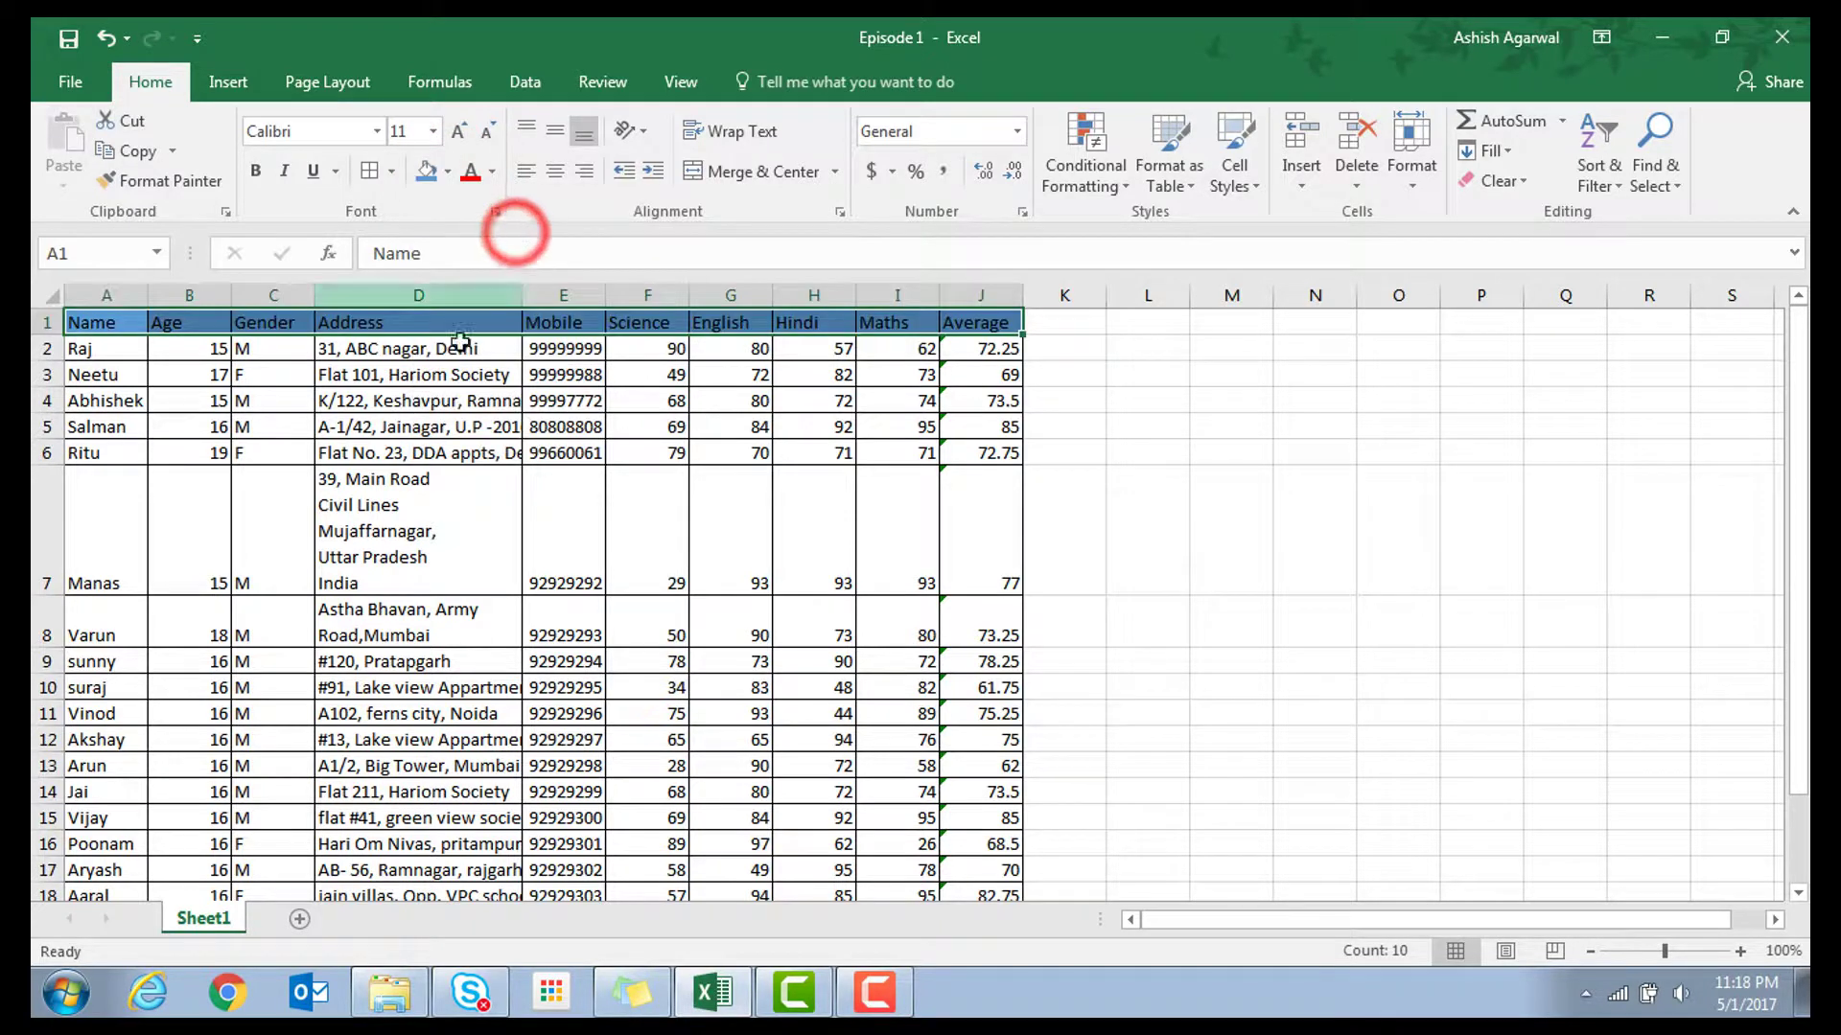
pyautogui.click(257, 174)
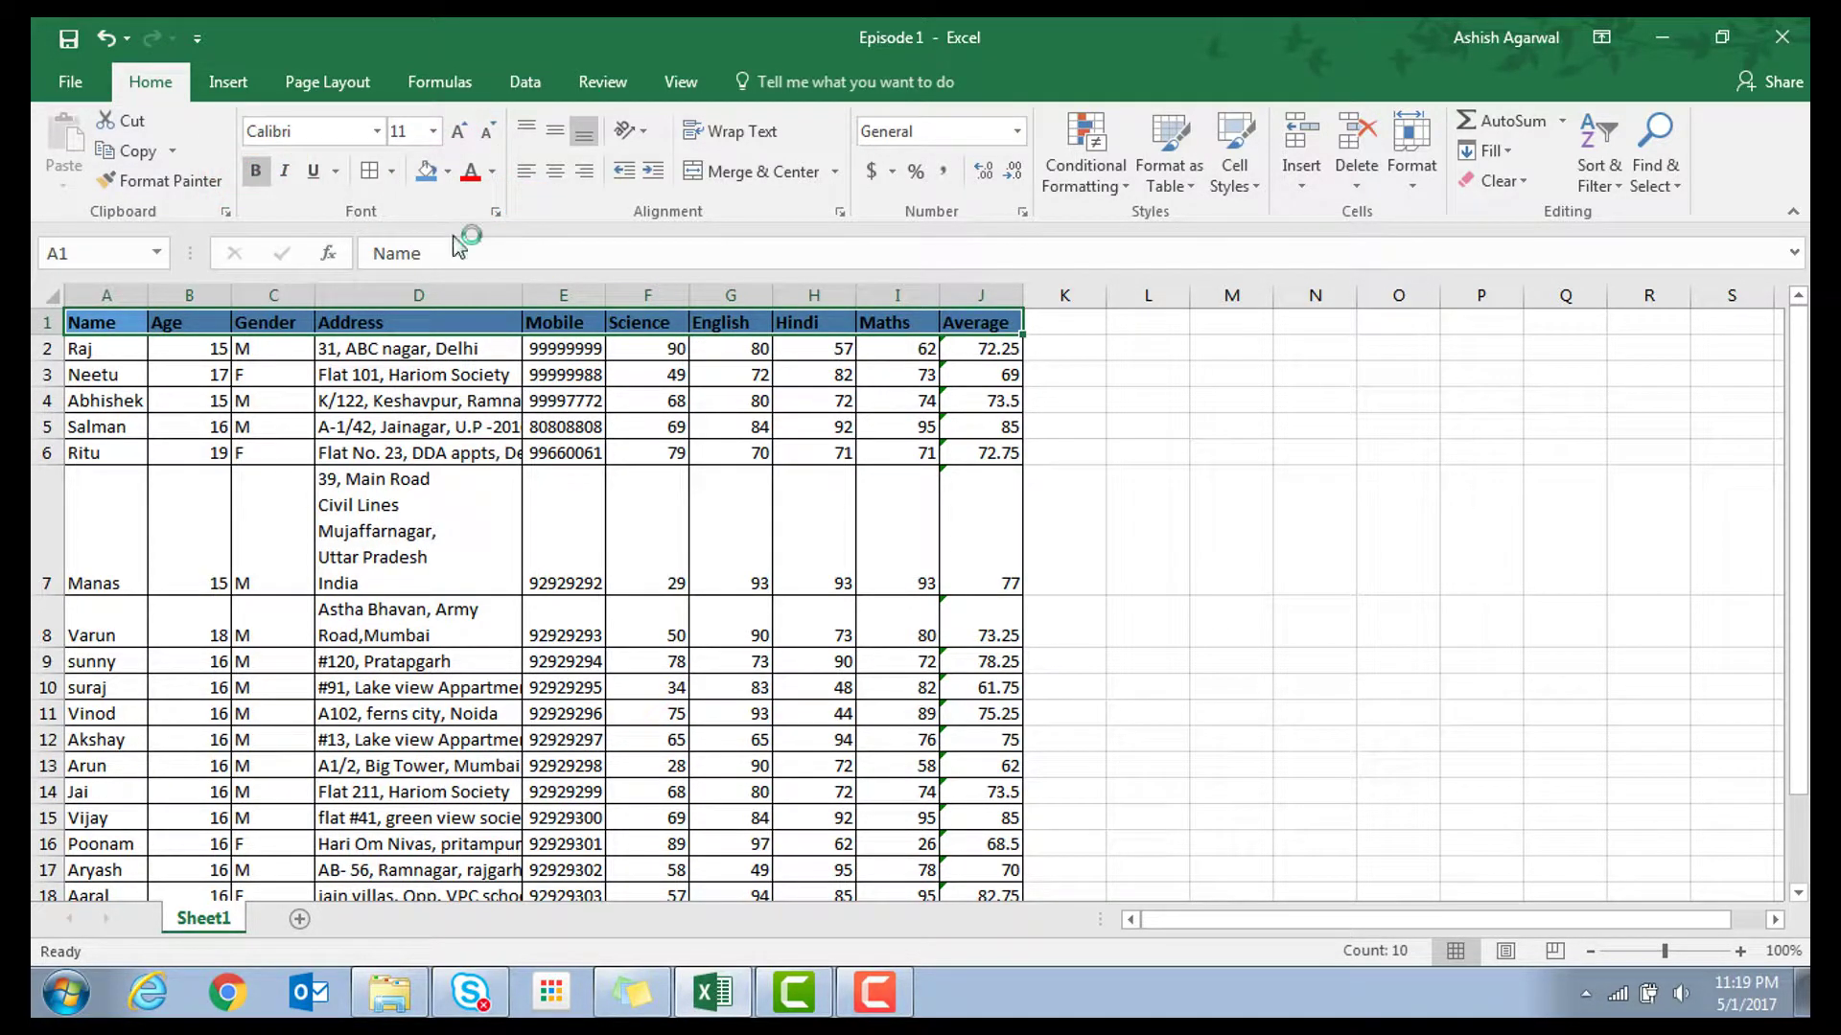
pyautogui.click(556, 174)
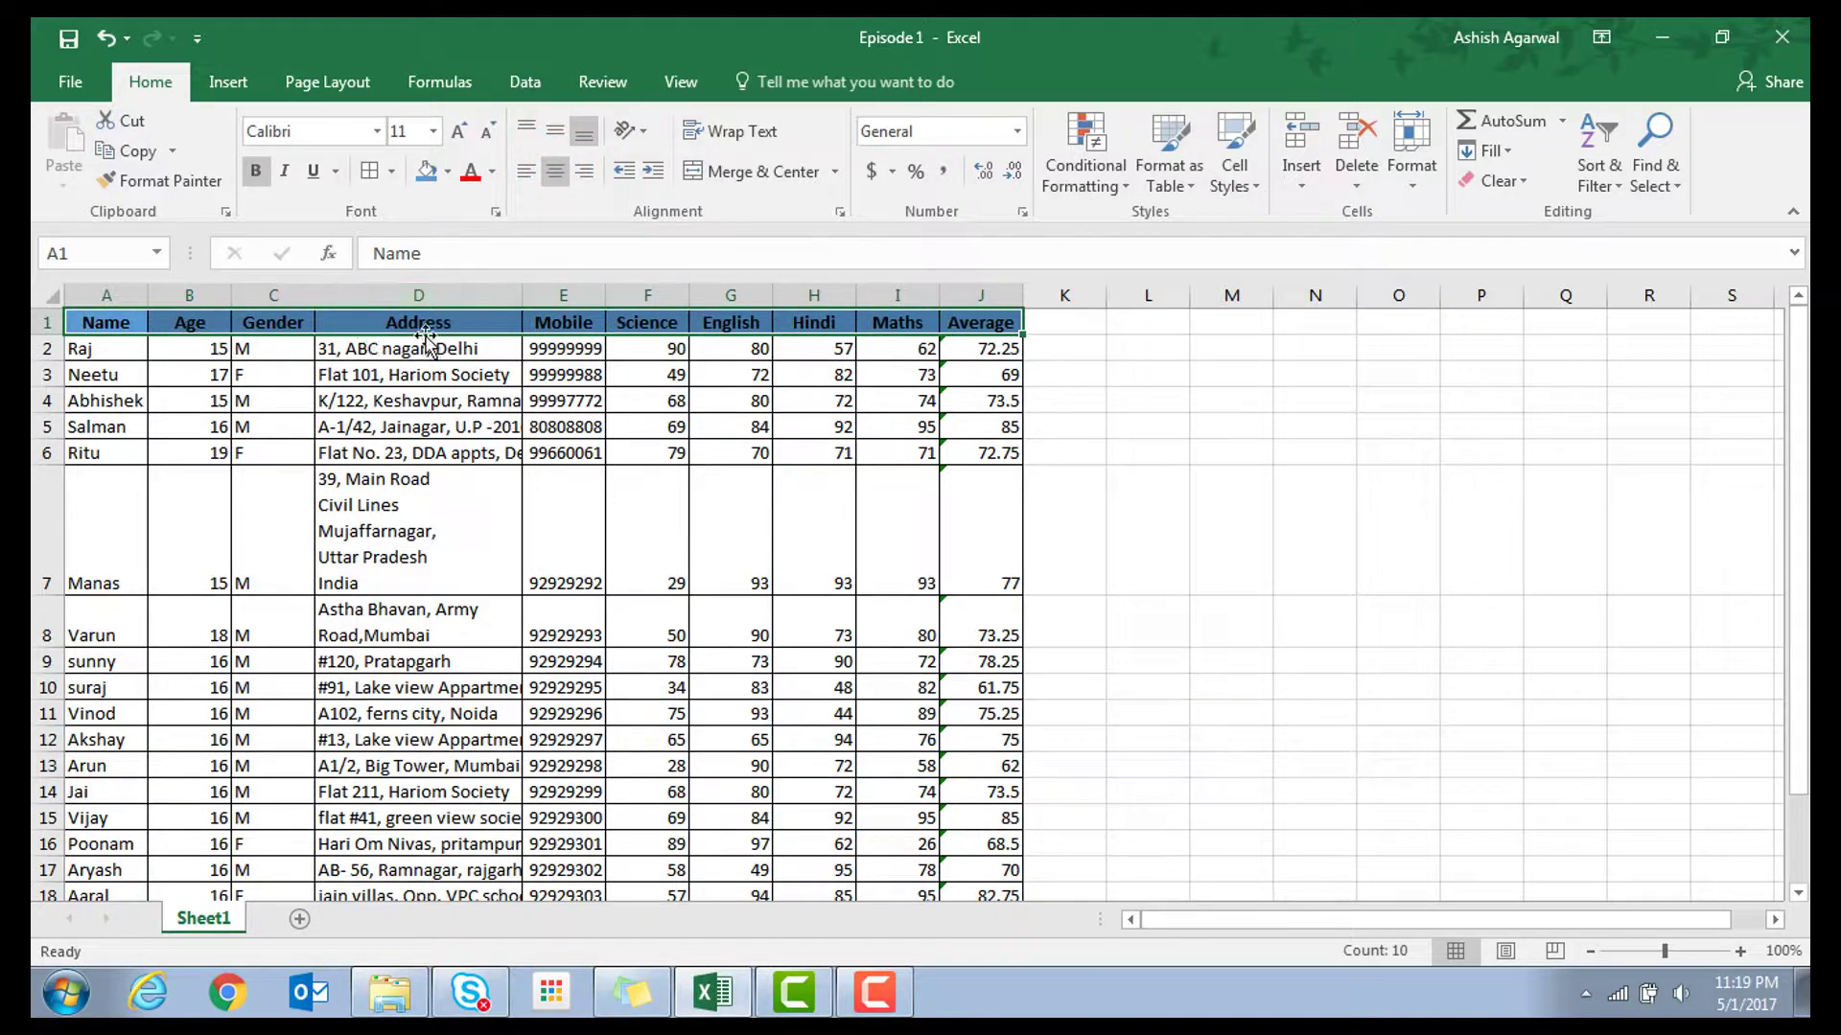
# AutoFit the width of the Address column D to its longest entry
pyautogui.click(460, 489)
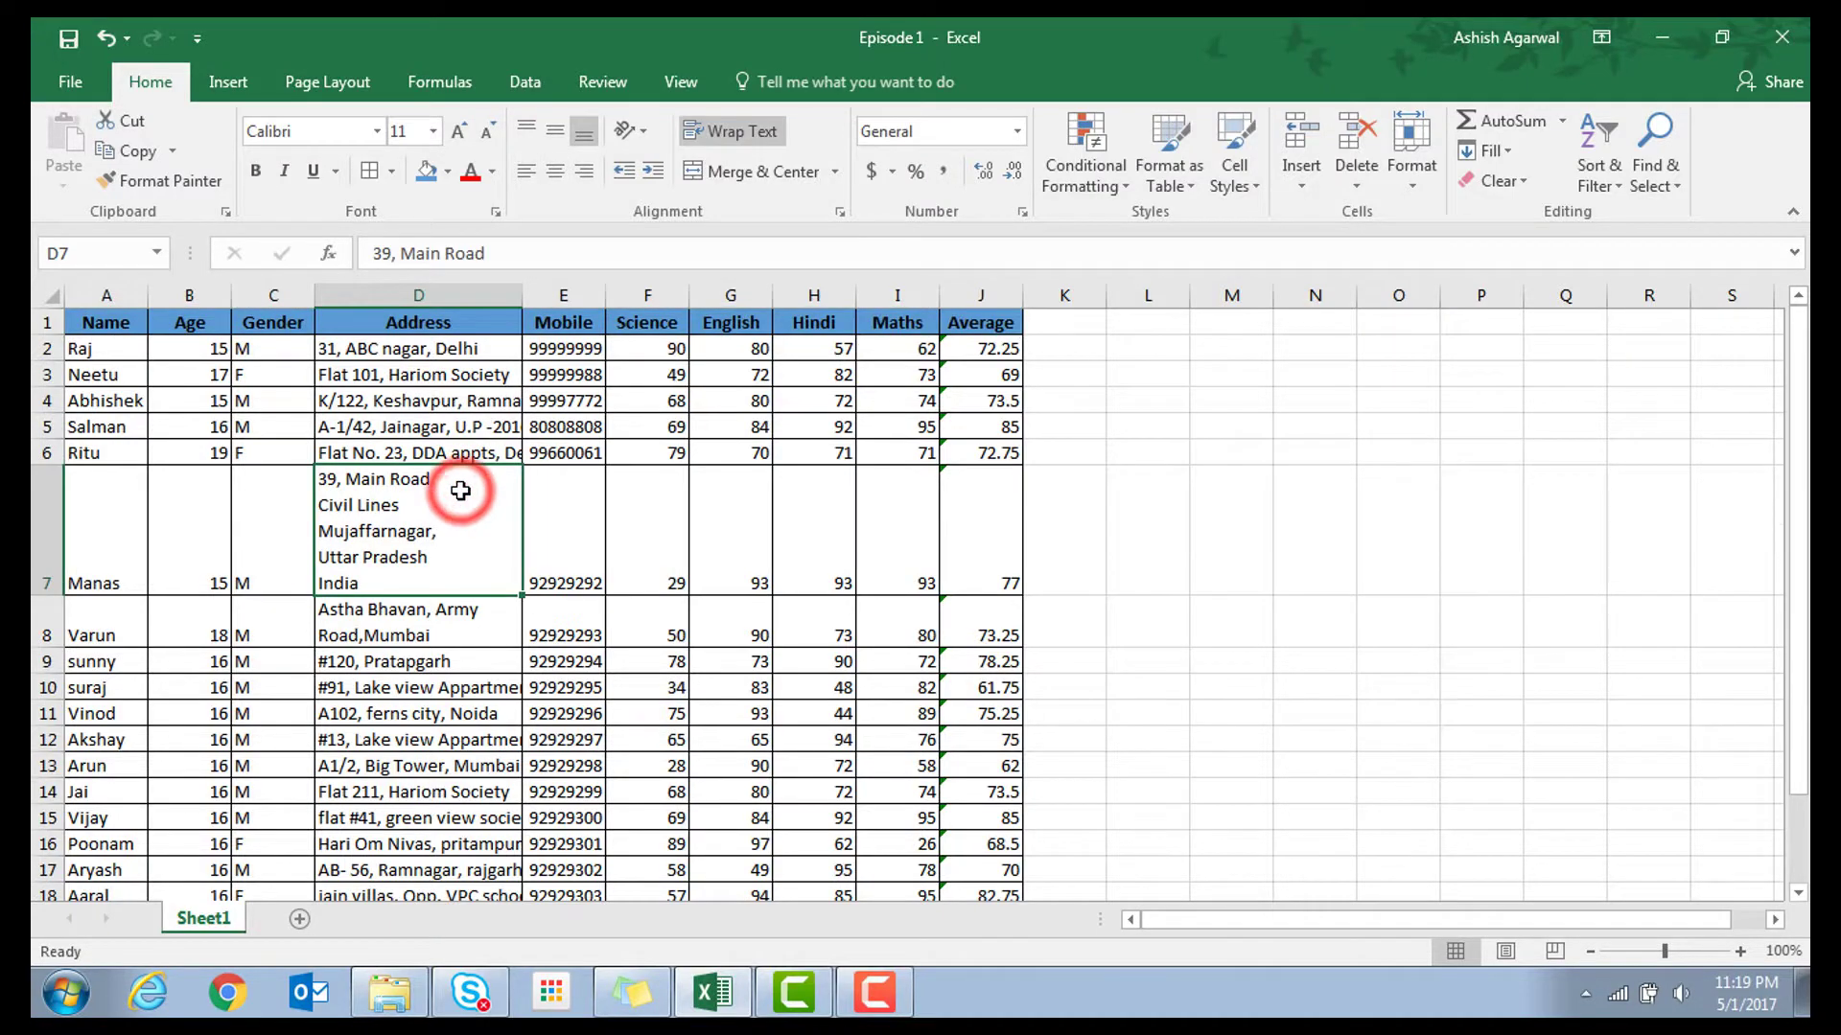
pyautogui.scroll(-1, 460, 481)
pyautogui.scroll(1, 450, 450)
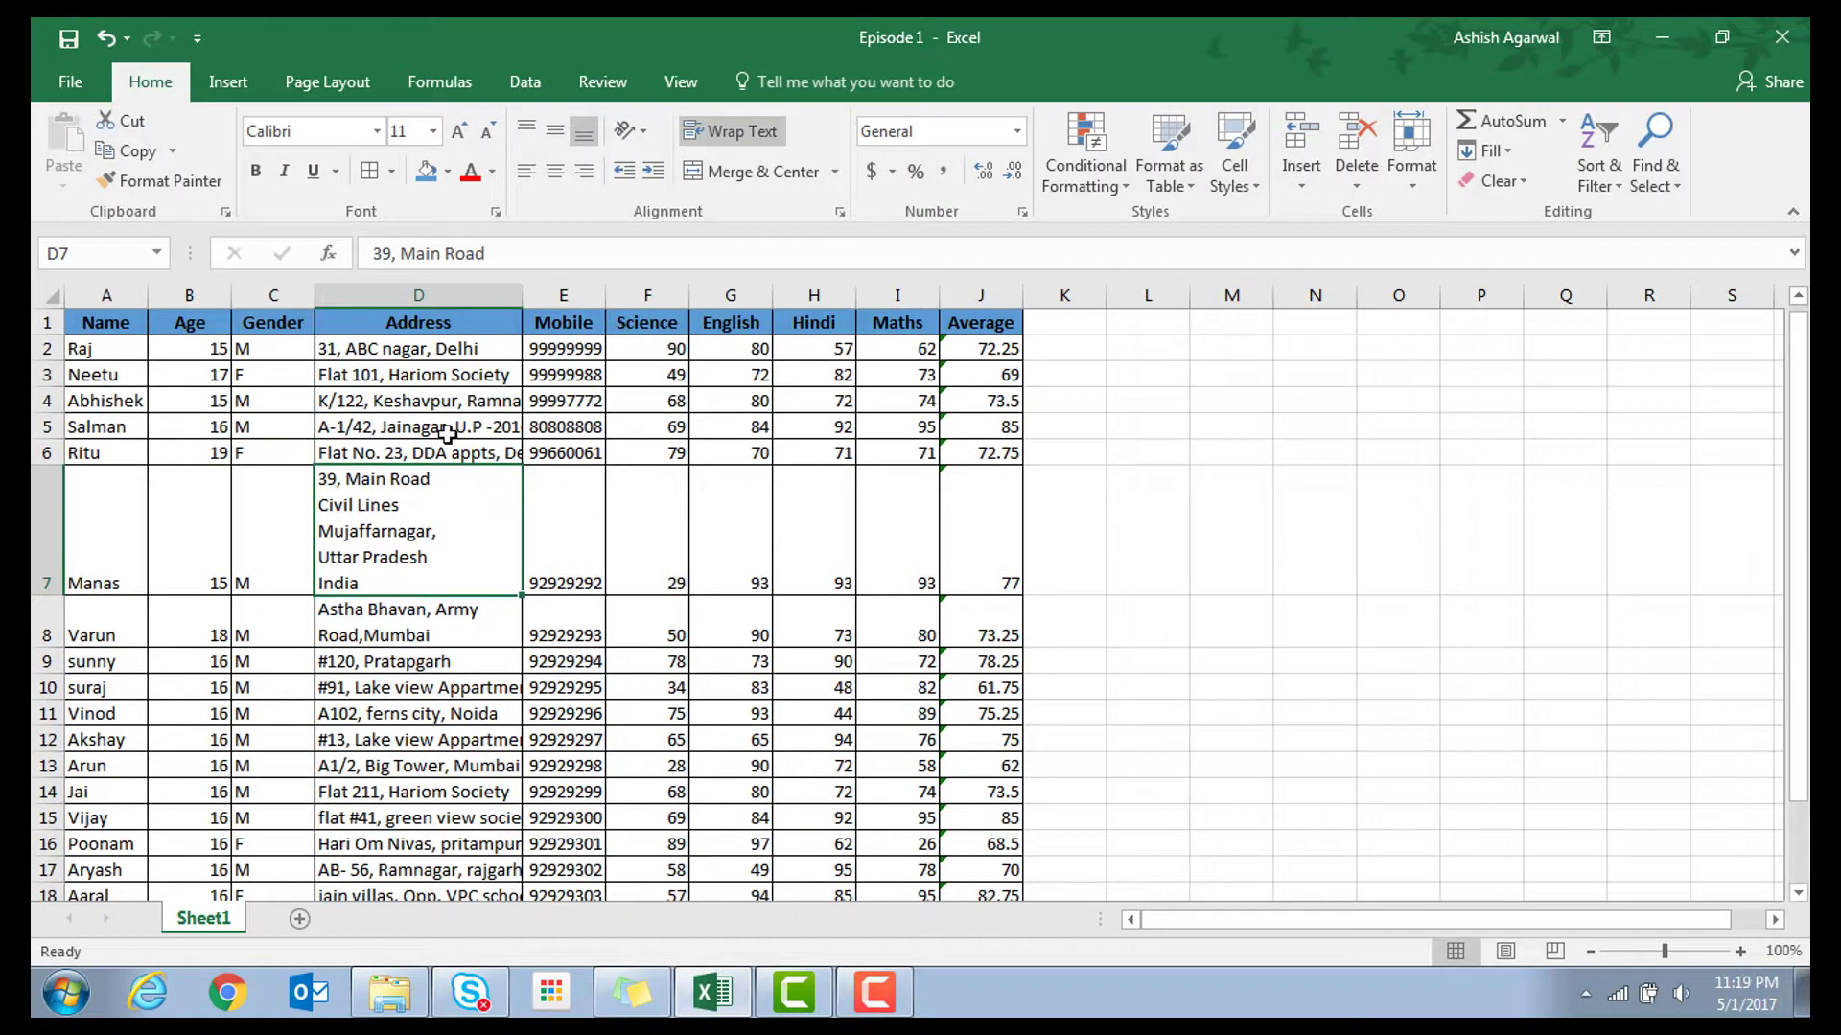
pyautogui.click(419, 294)
pyautogui.scroll(-1, 413, 528)
pyautogui.scroll(-1, 413, 537)
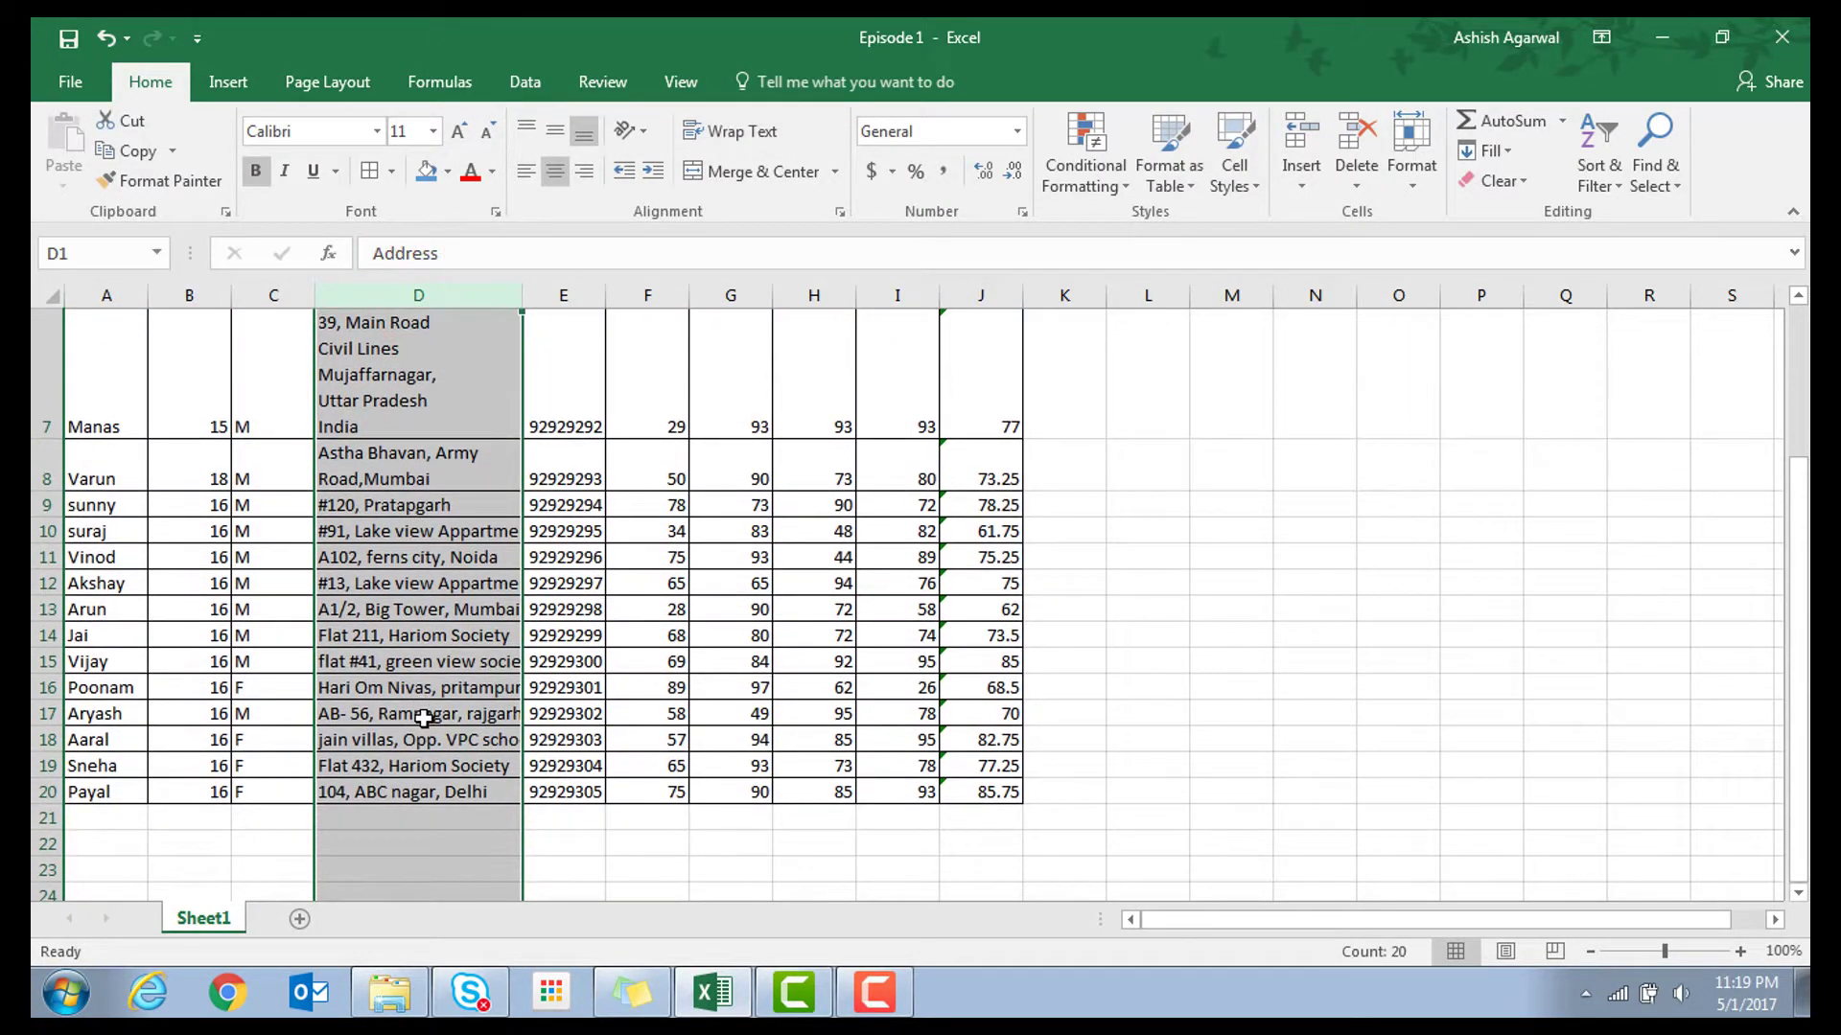
pyautogui.scroll(2, 460, 656)
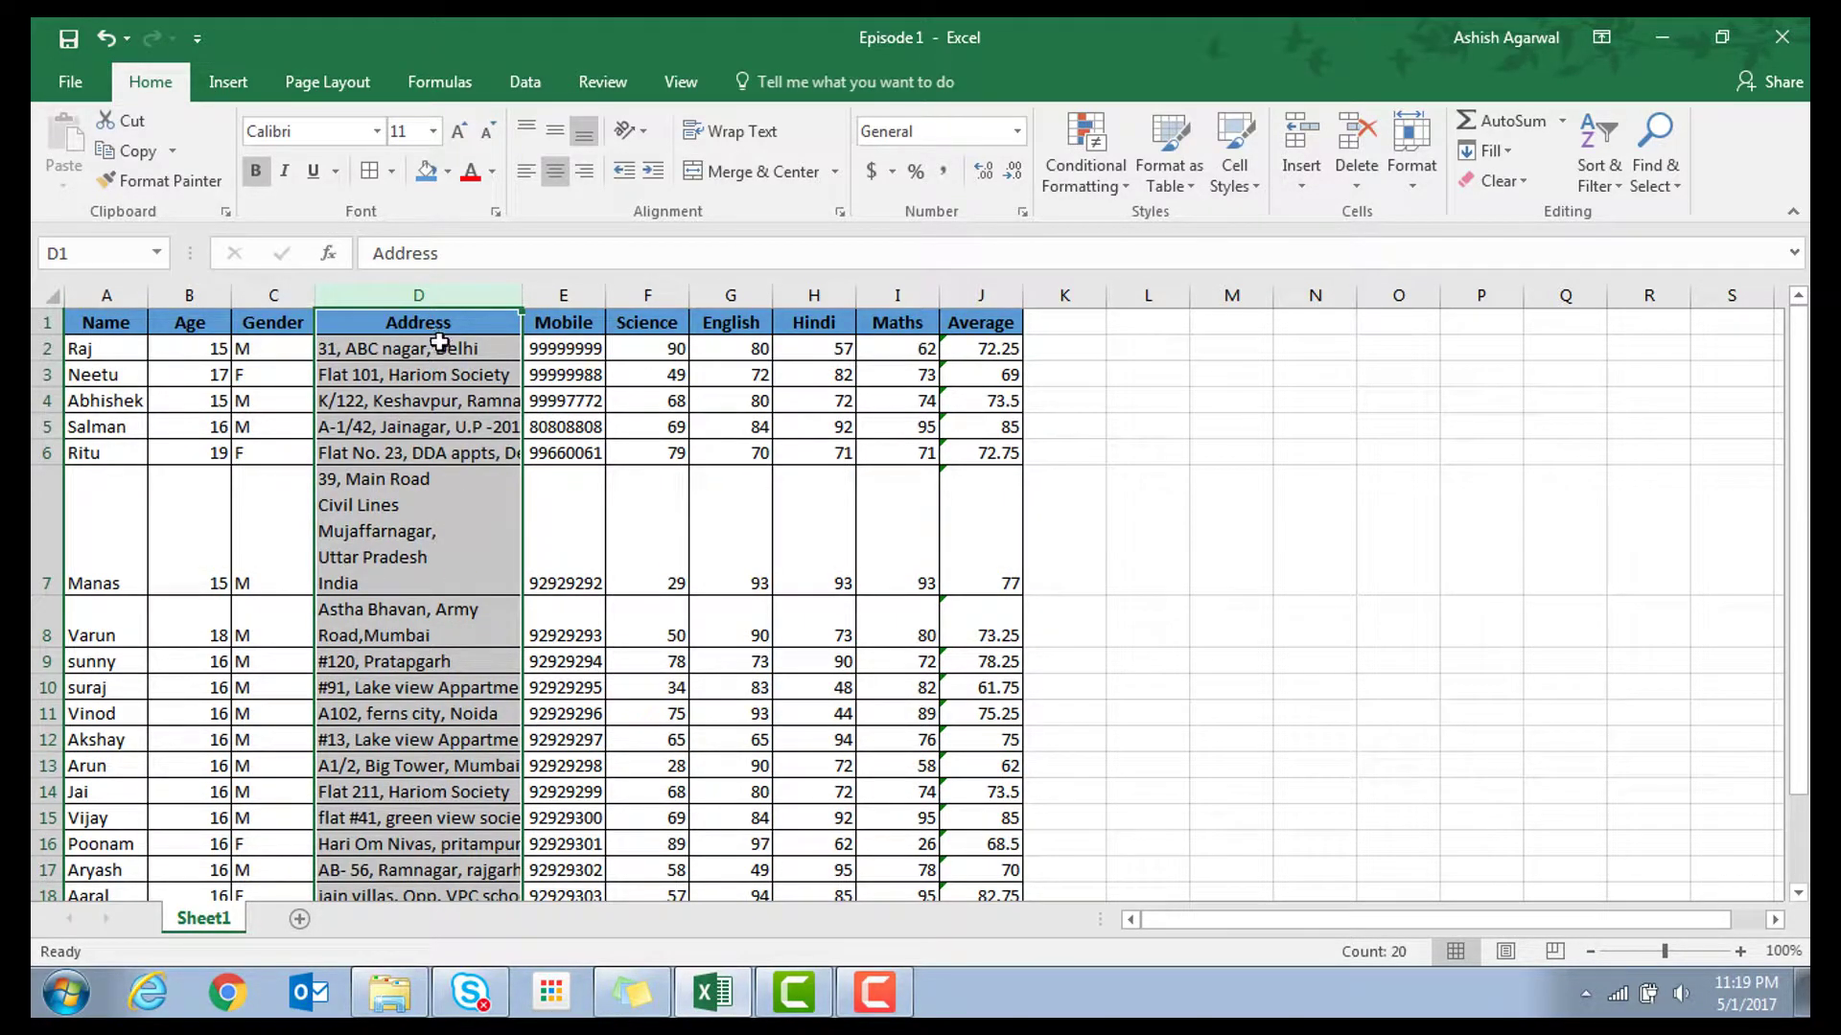
pyautogui.click(446, 294)
pyautogui.doubleClick(519, 297)
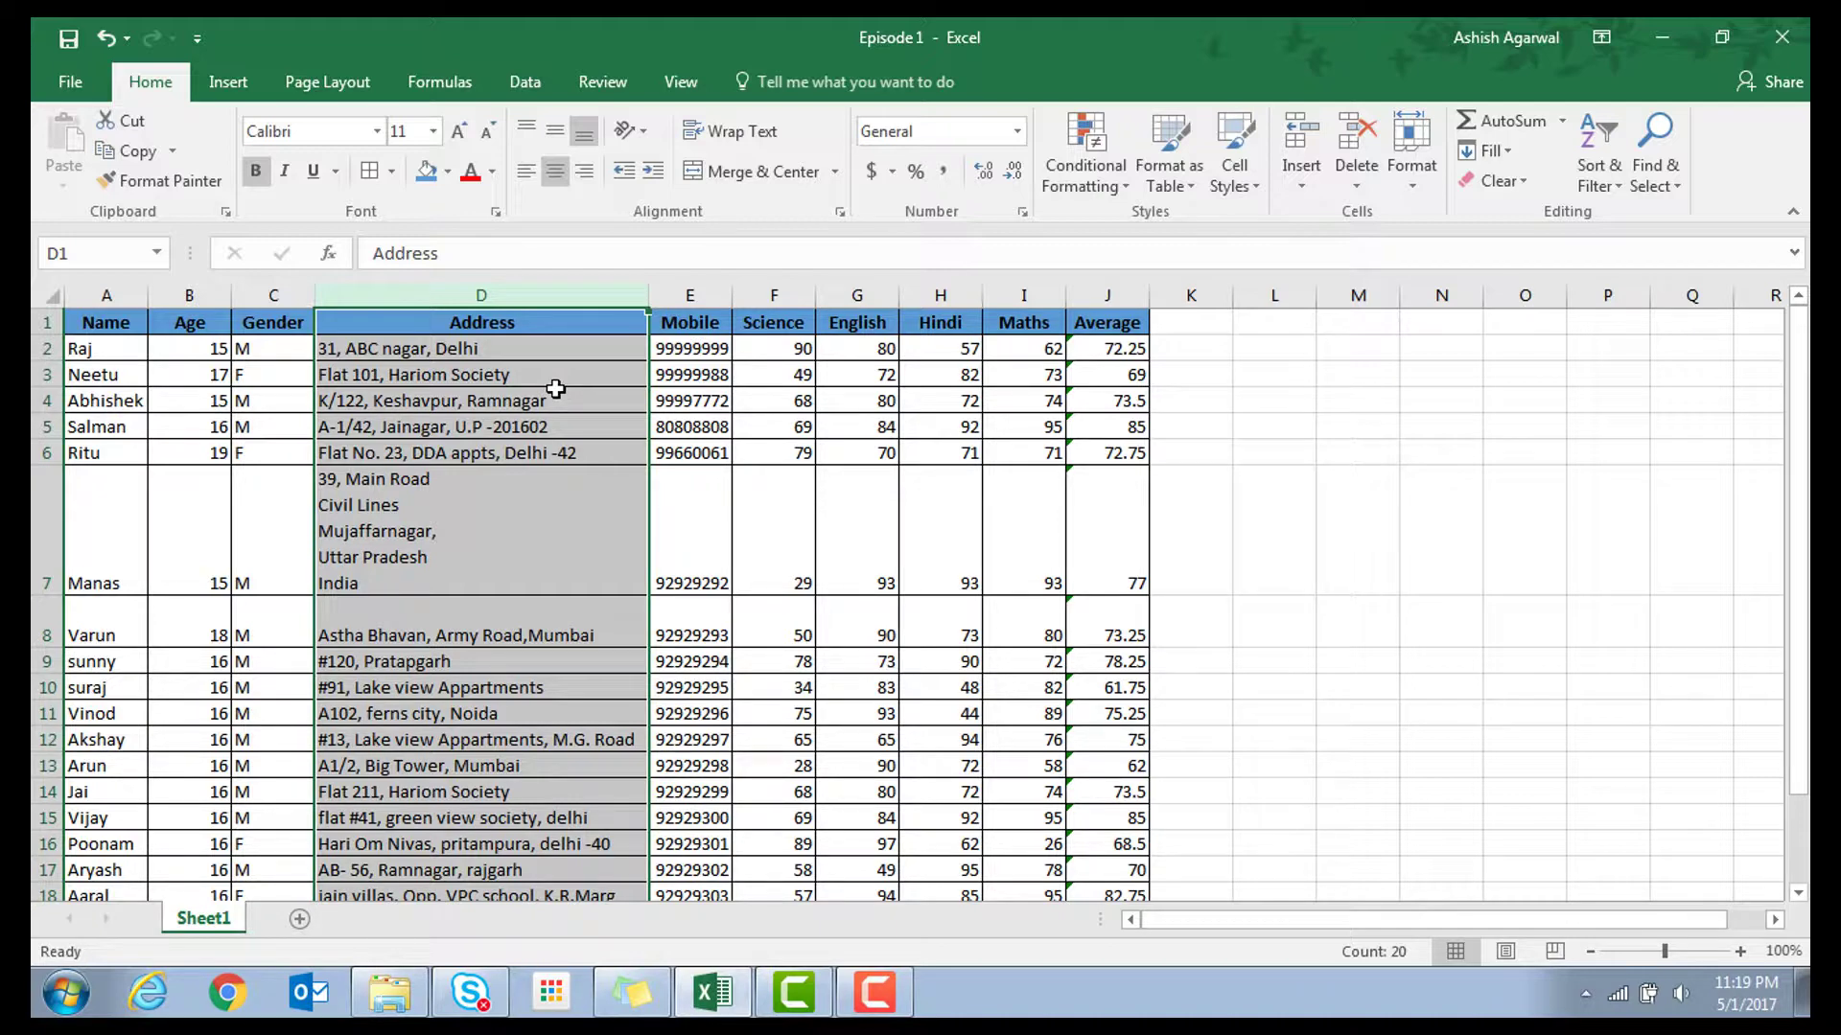
pyautogui.scroll(-1, 563, 396)
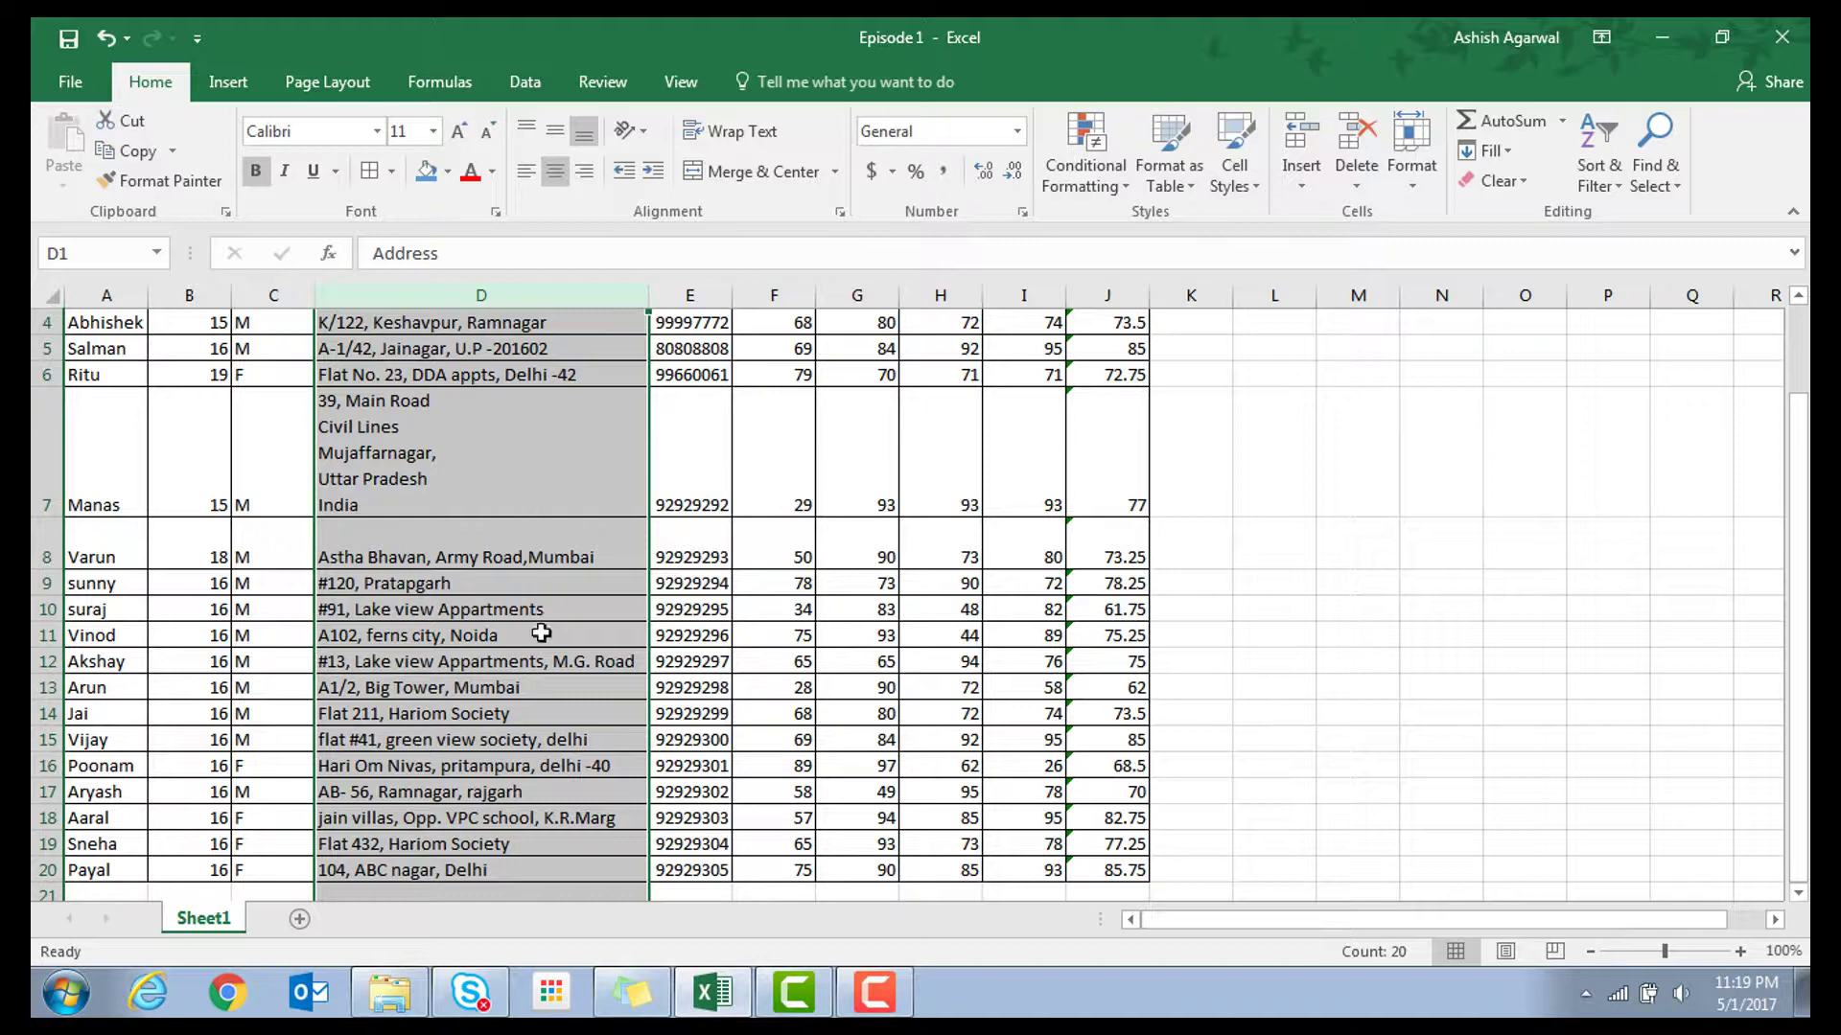
pyautogui.scroll(1, 539, 678)
# Select the entire sheet and AutoFit all column widths and row heights to their contents
pyautogui.click(244, 471)
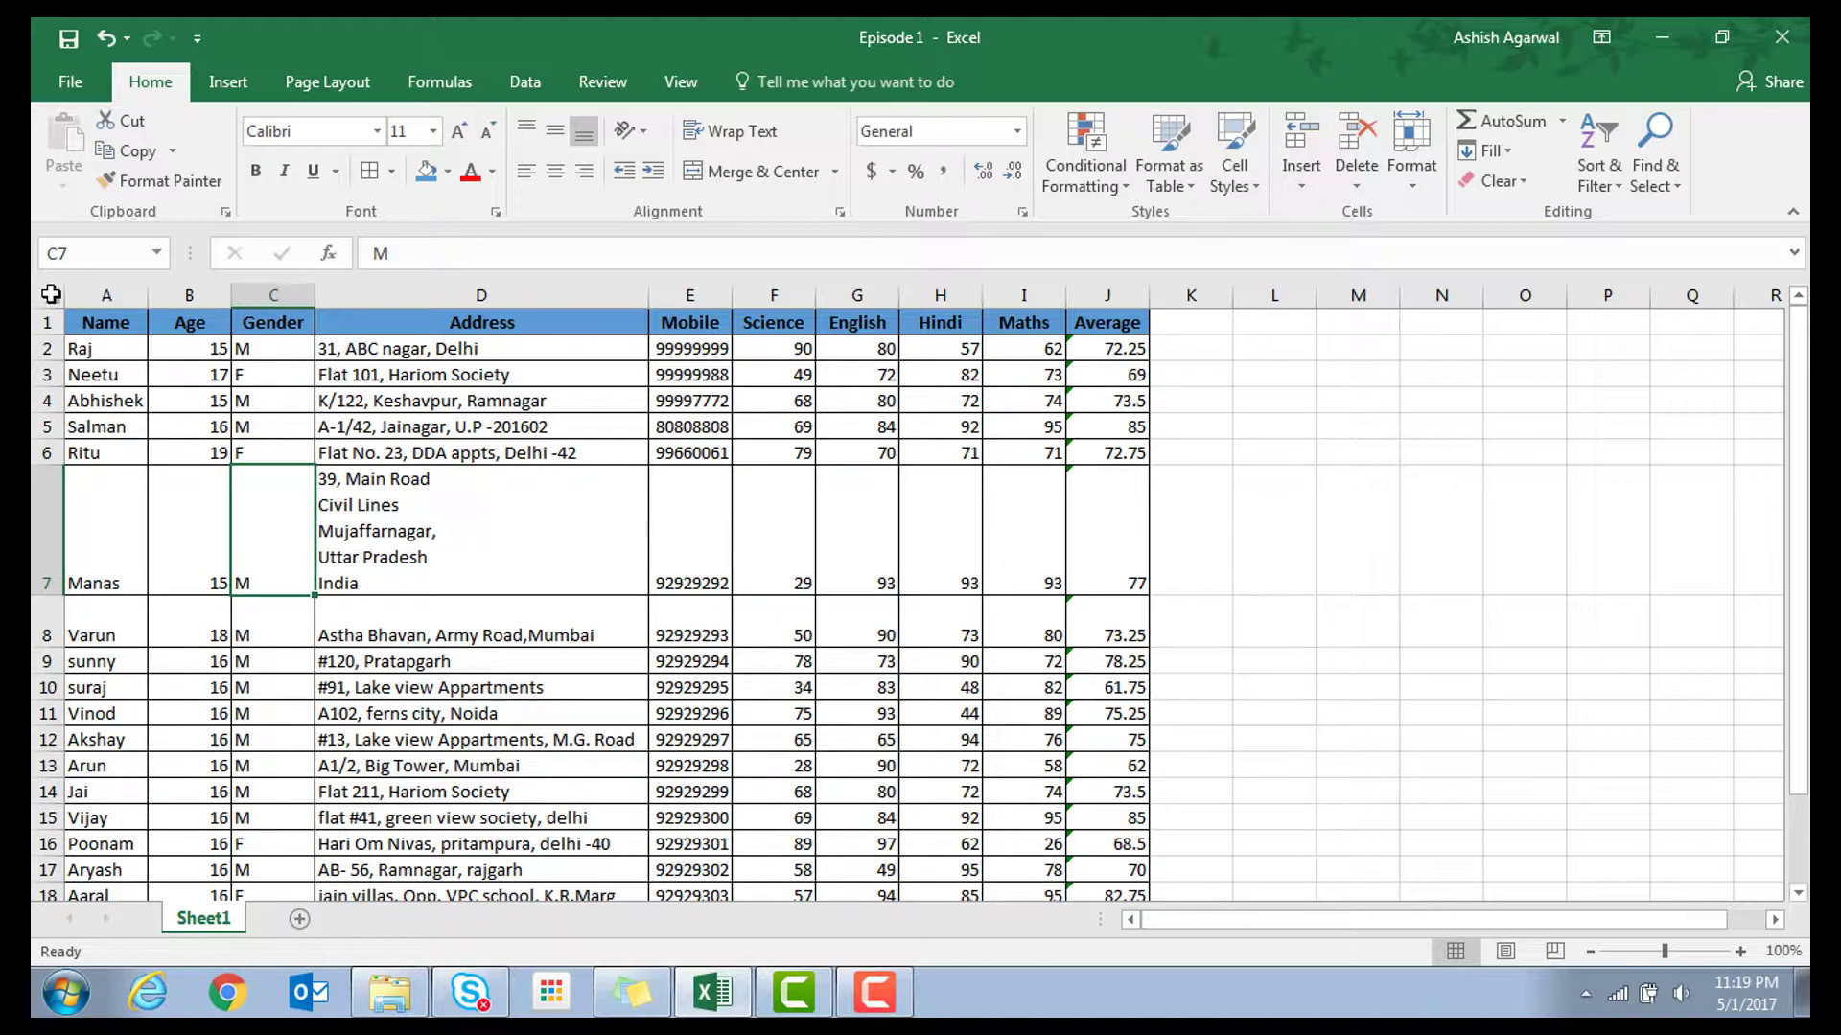
pyautogui.click(50, 295)
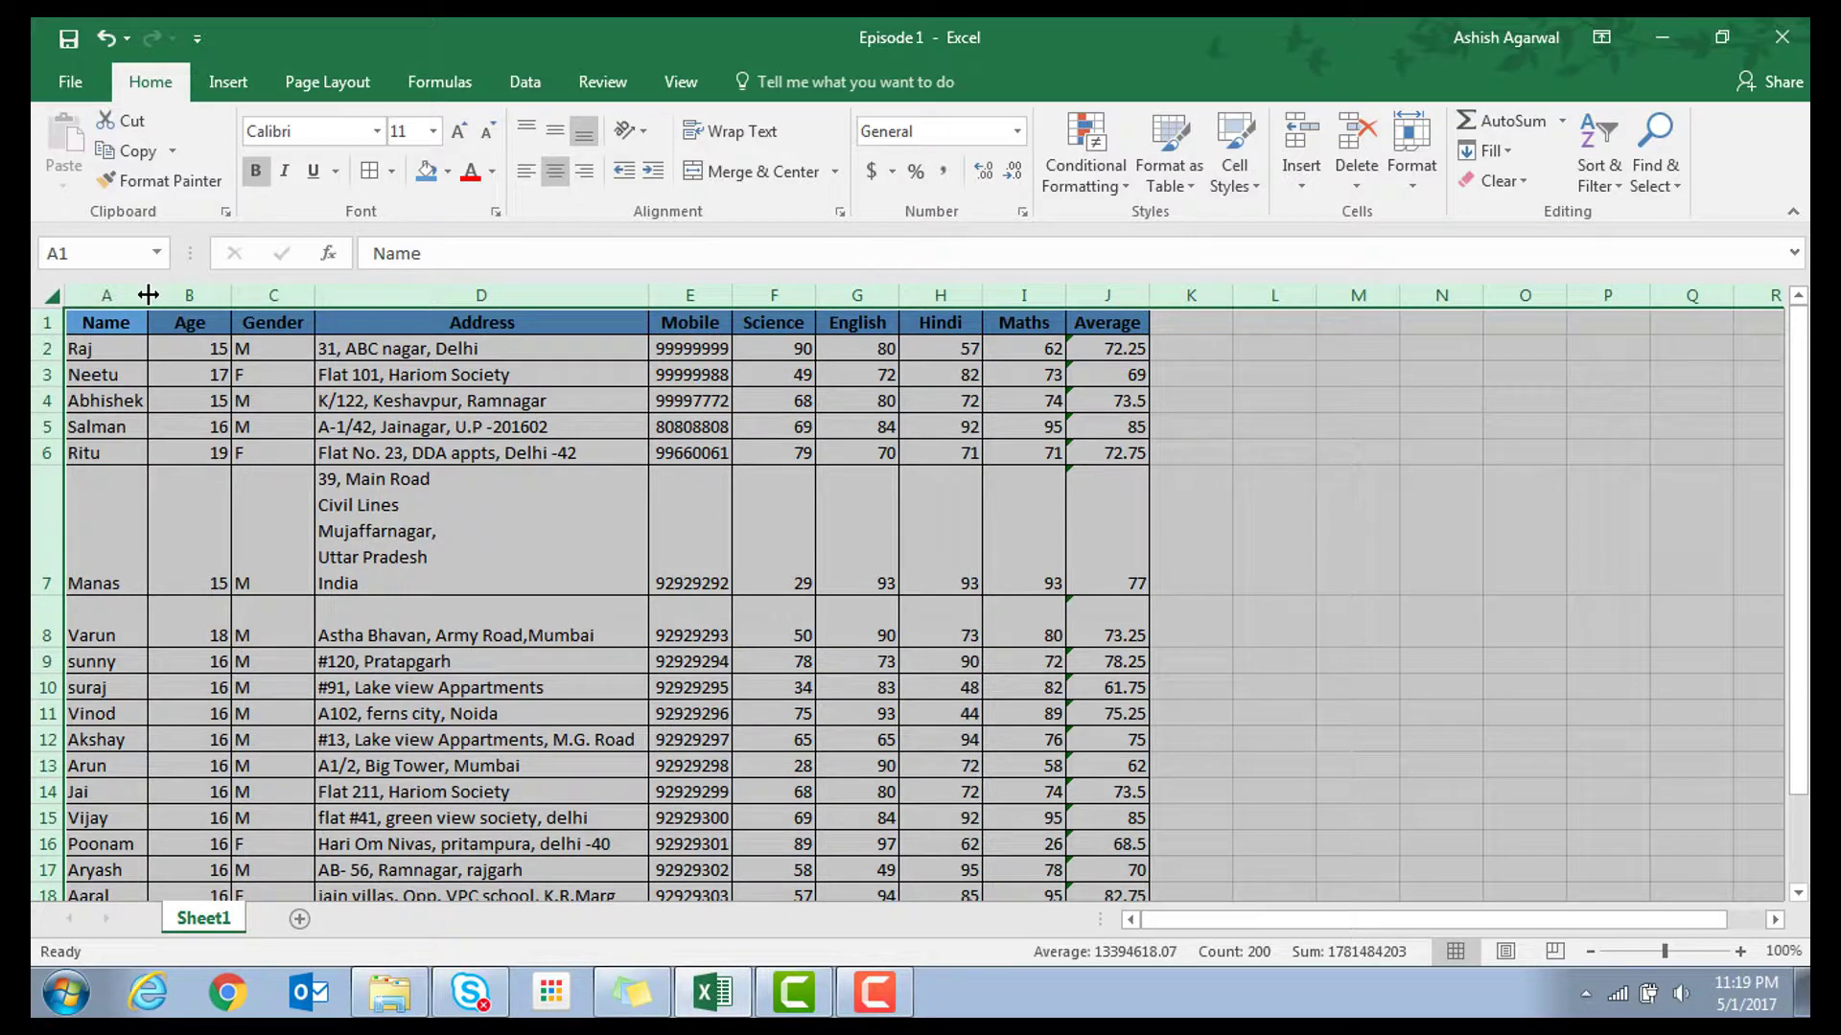
pyautogui.doubleClick(149, 295)
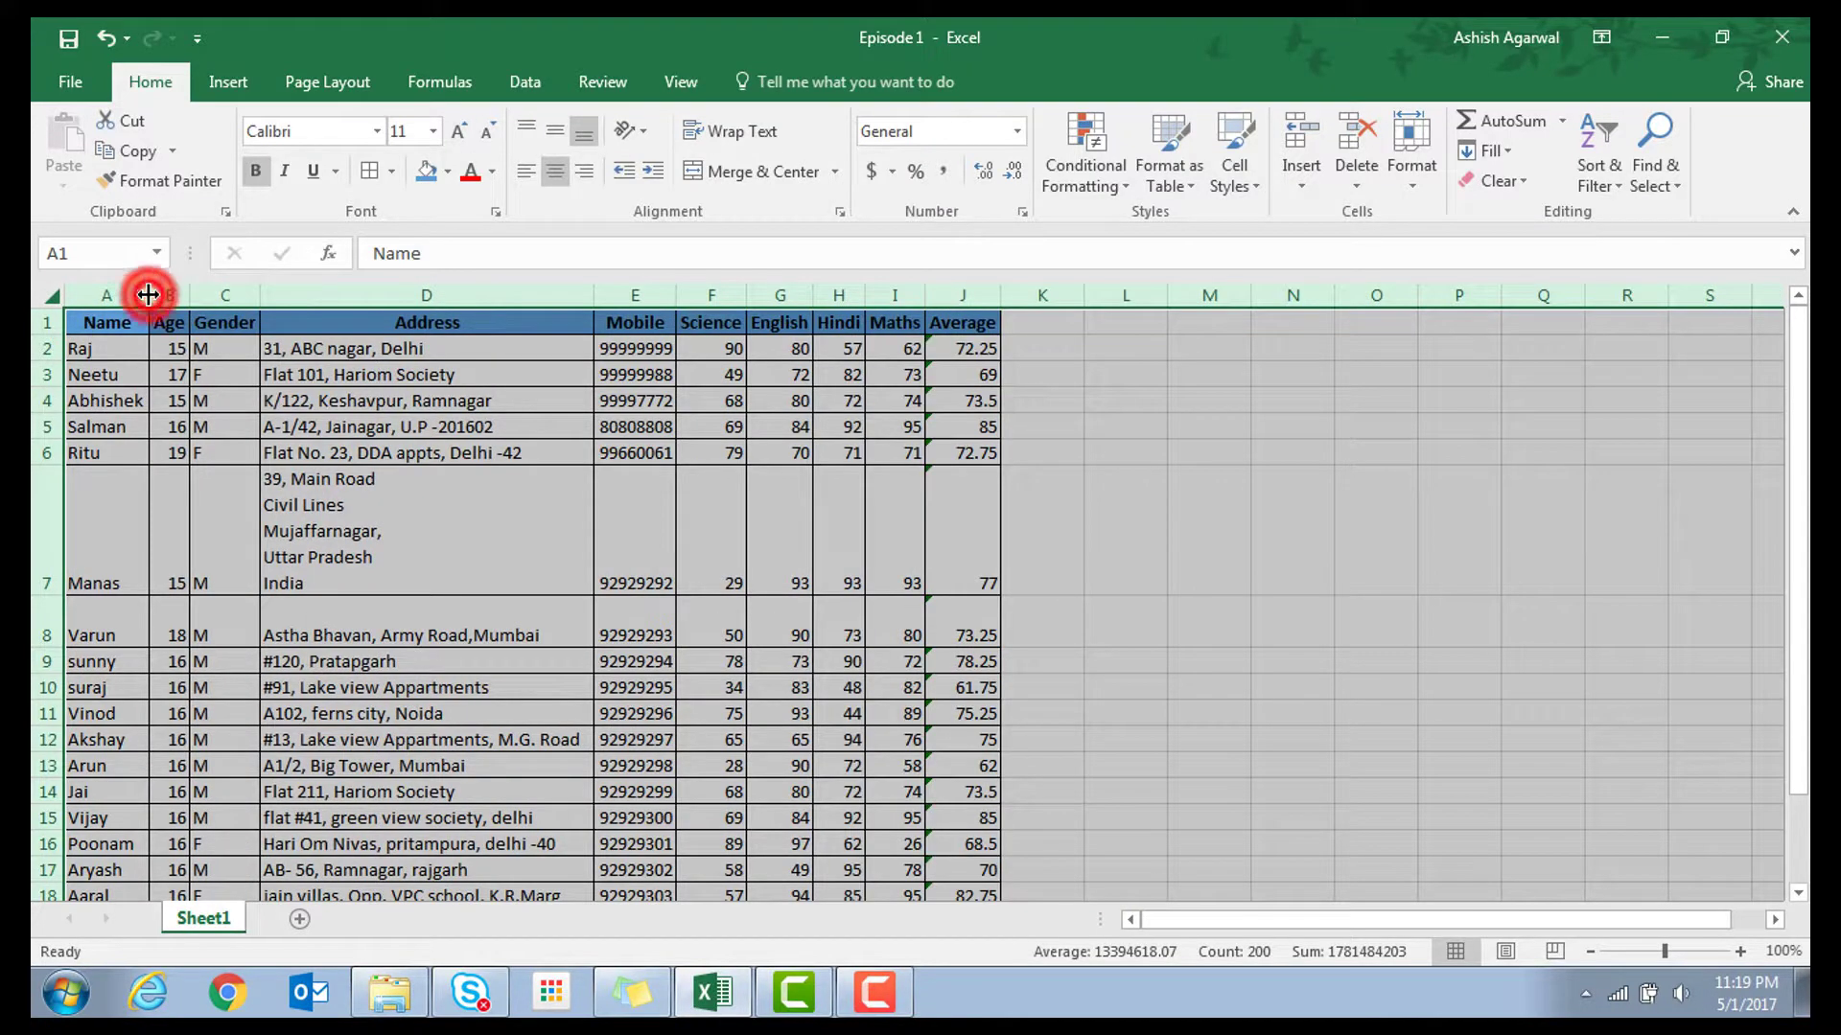
pyautogui.doubleClick(53, 335)
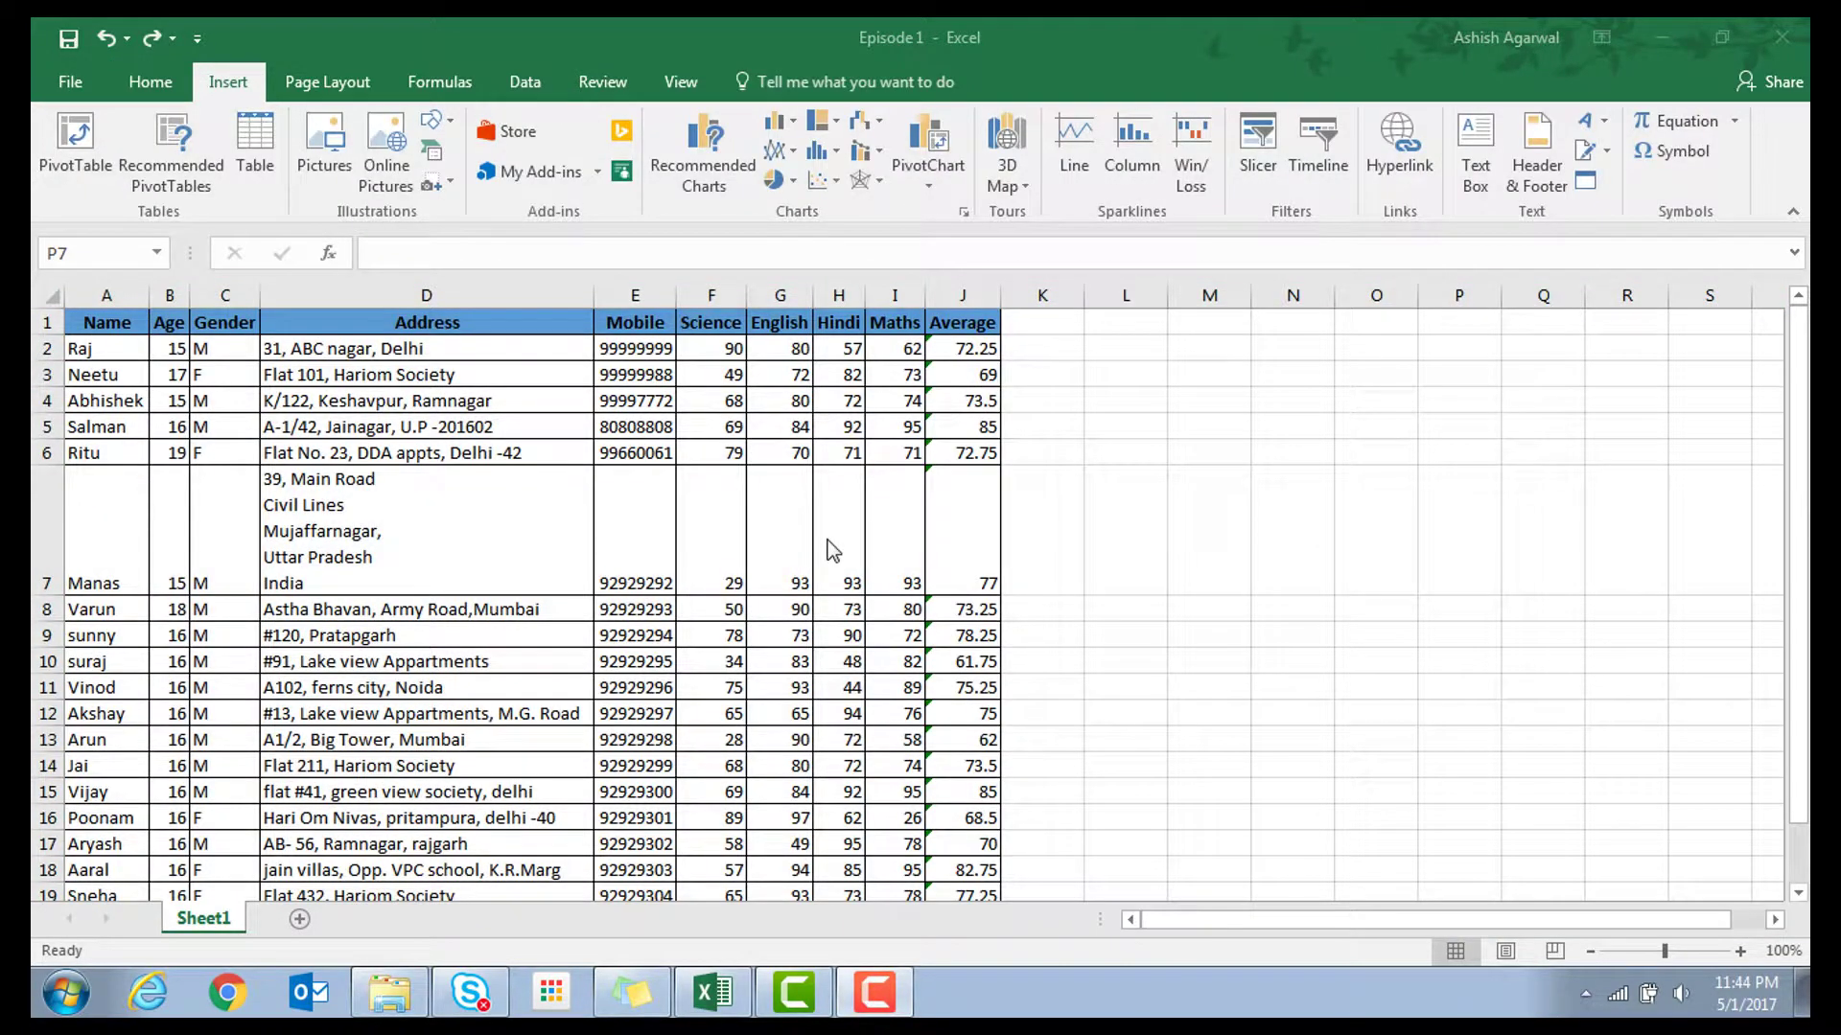
# Enter the header Sum in K1, beside the Average column
pyautogui.click(1028, 324)
pyautogui.write('Sum')
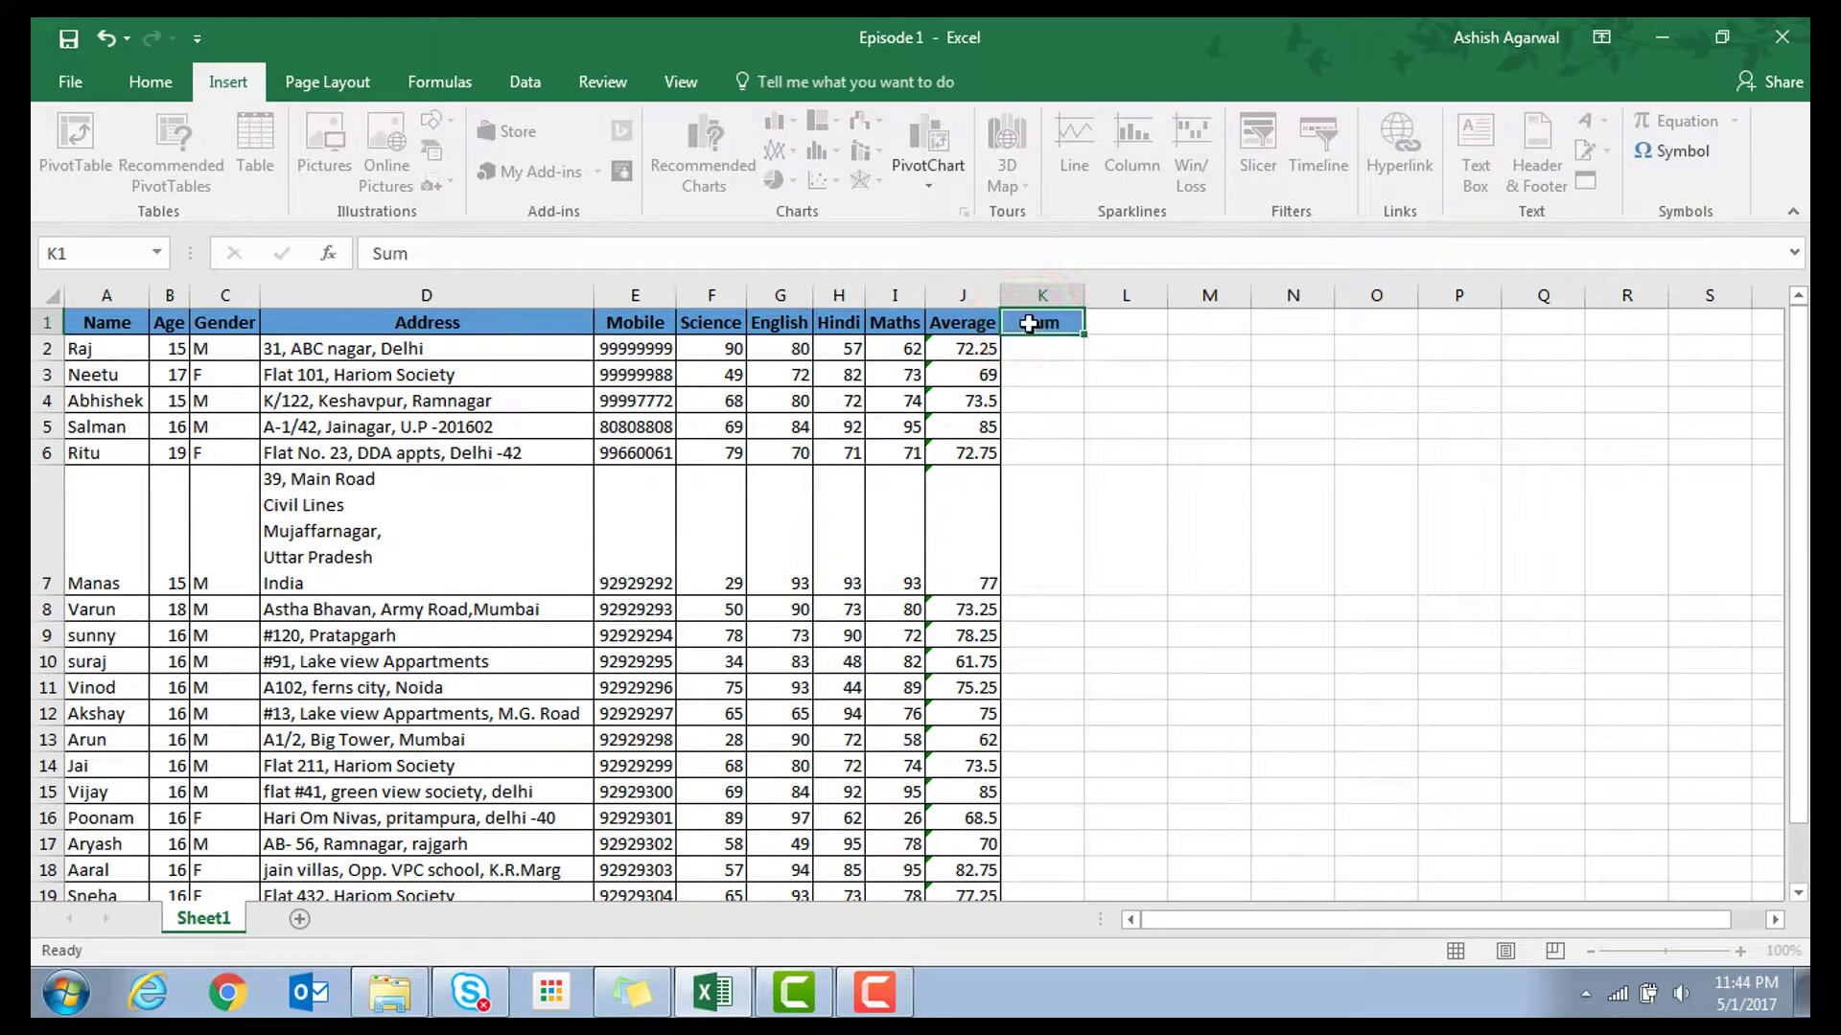
pyautogui.press('Return')
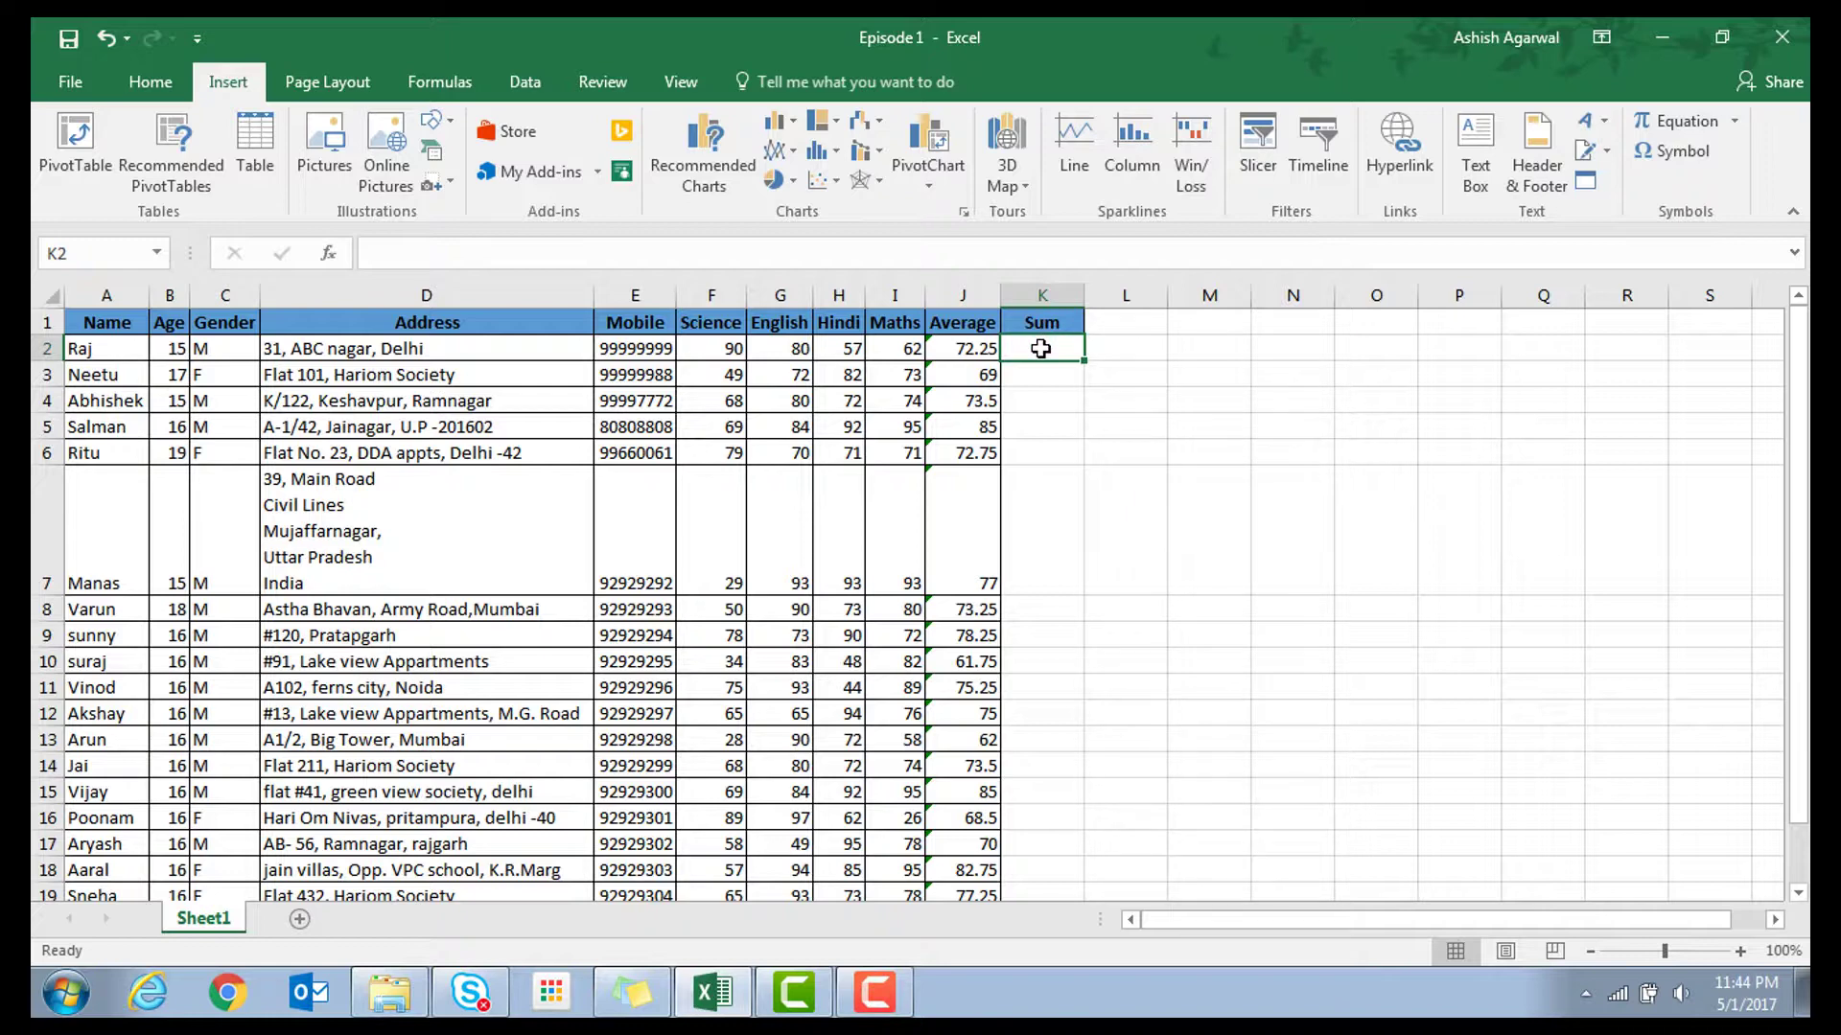
# Insert a SUM function in K2 that adds the four subject marks in F2:I2
pyautogui.click(335, 255)
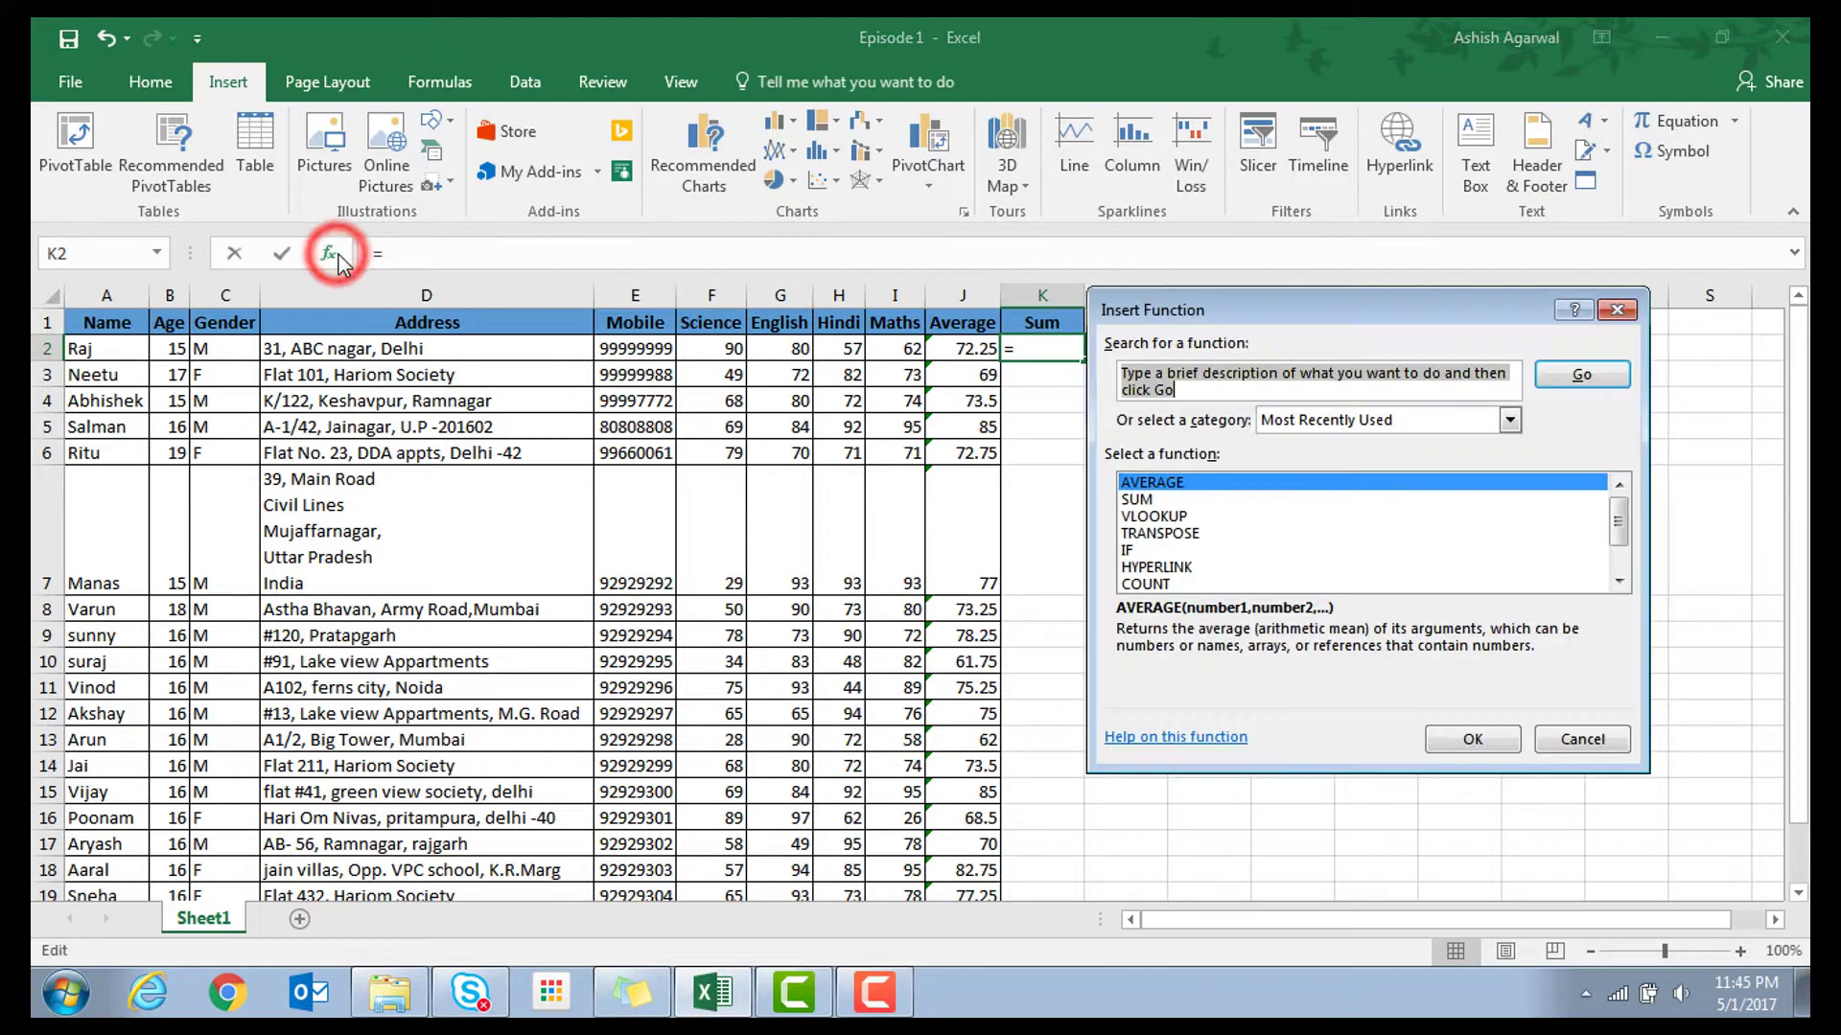
pyautogui.click(1141, 499)
pyautogui.click(1471, 738)
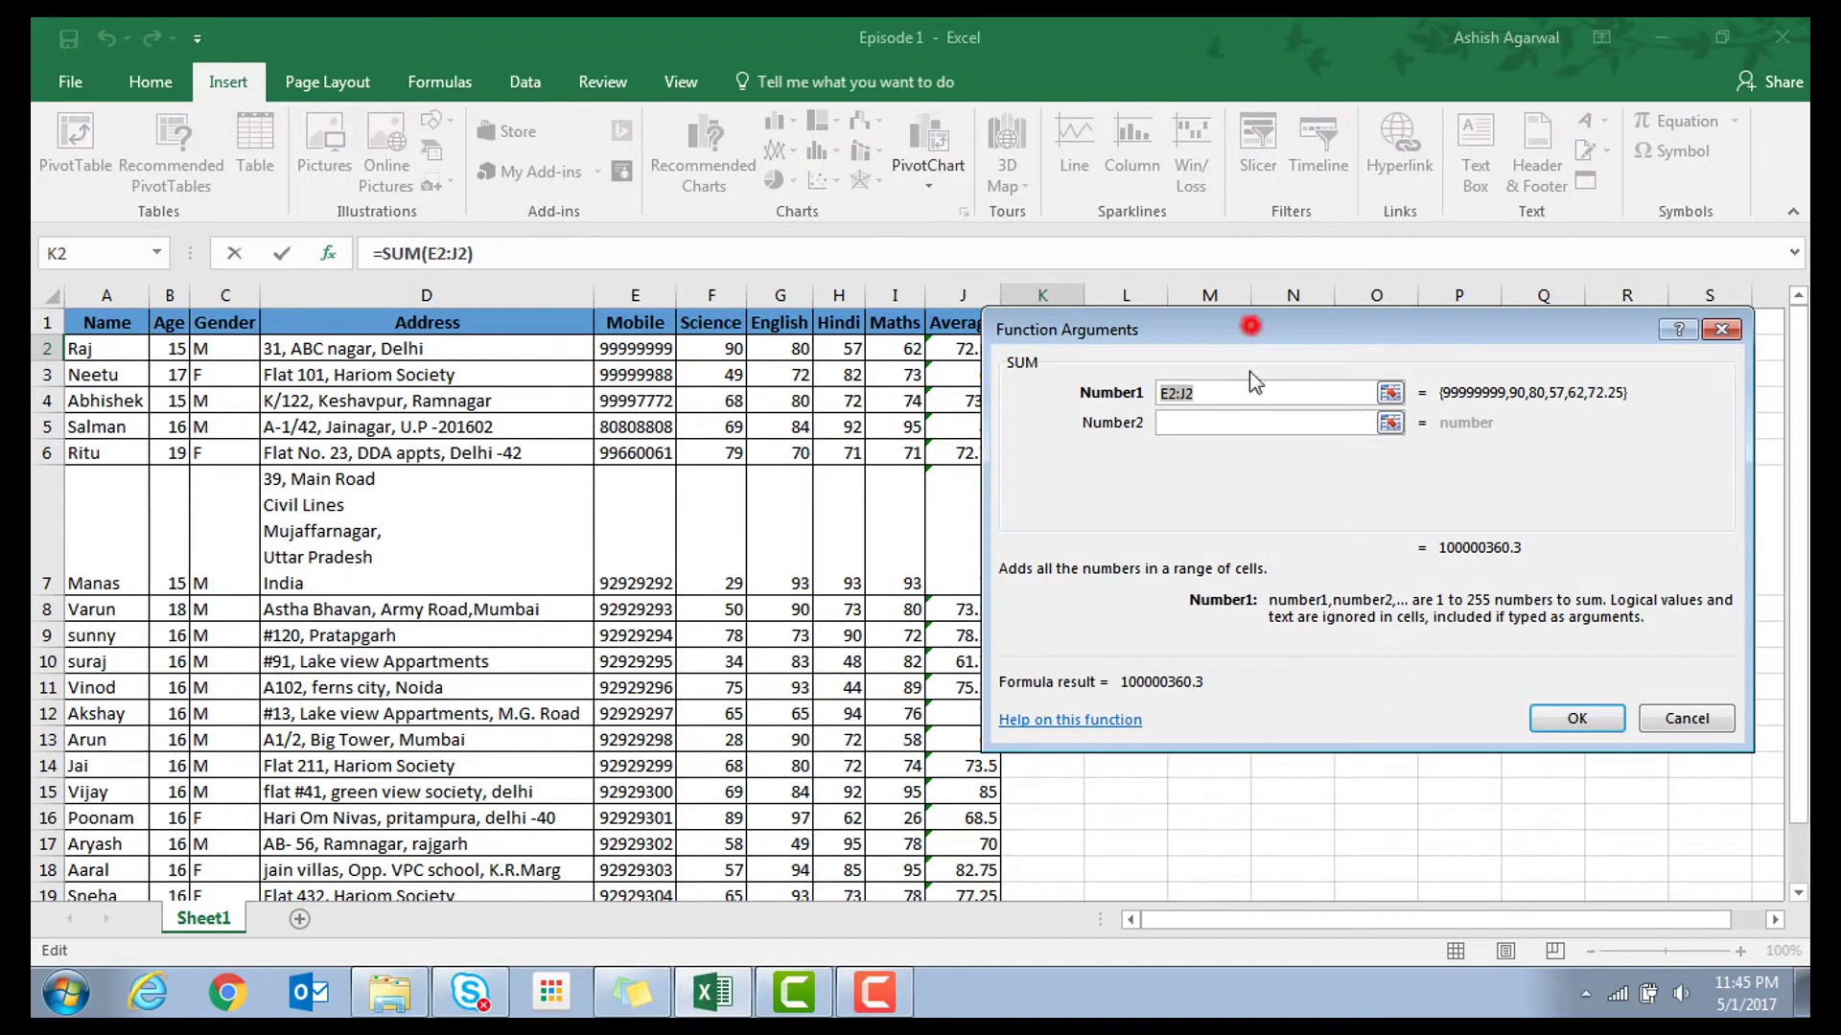
pyautogui.moveTo(1256, 338); pyautogui.dragTo(1253, 450)
pyautogui.click(717, 348)
pyautogui.moveTo(717, 348); pyautogui.dragTo(901, 349)
pyautogui.click(1572, 830)
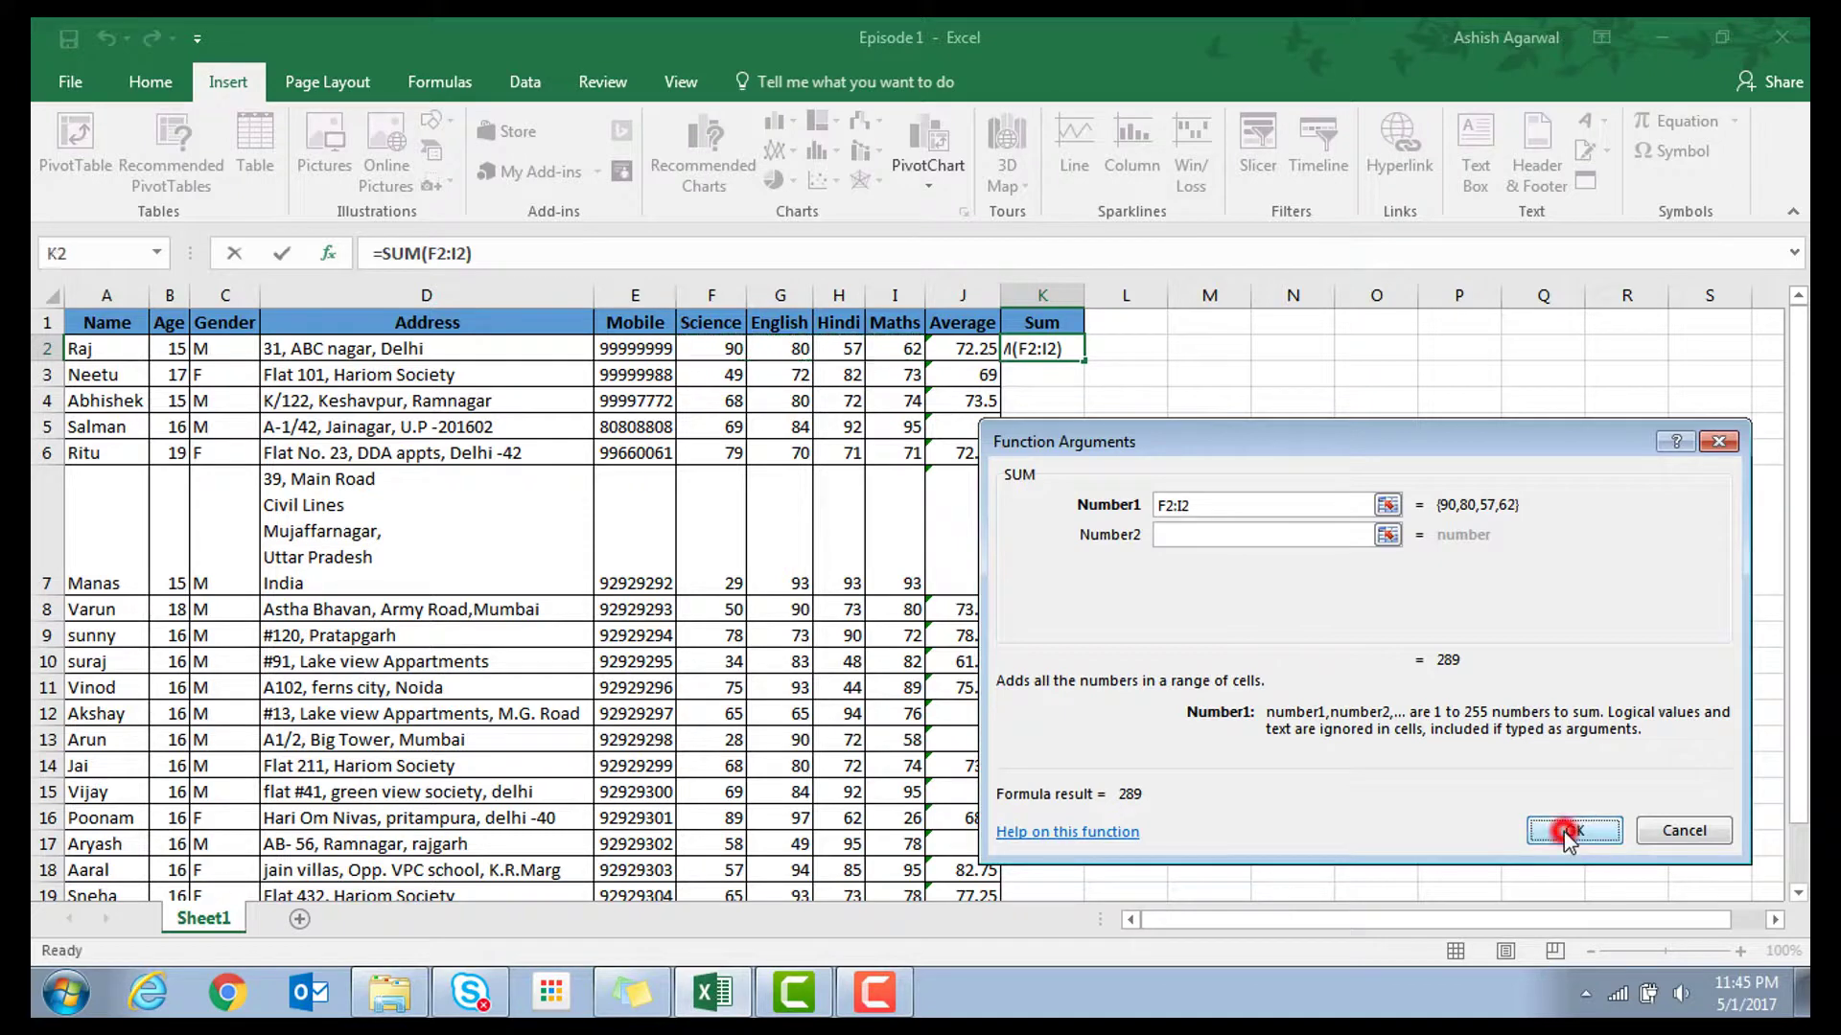
# Copy the SUM formula from K2 into K3:K20 so every student row has a total
pyautogui.click(1038, 345)
pyautogui.click(150, 82)
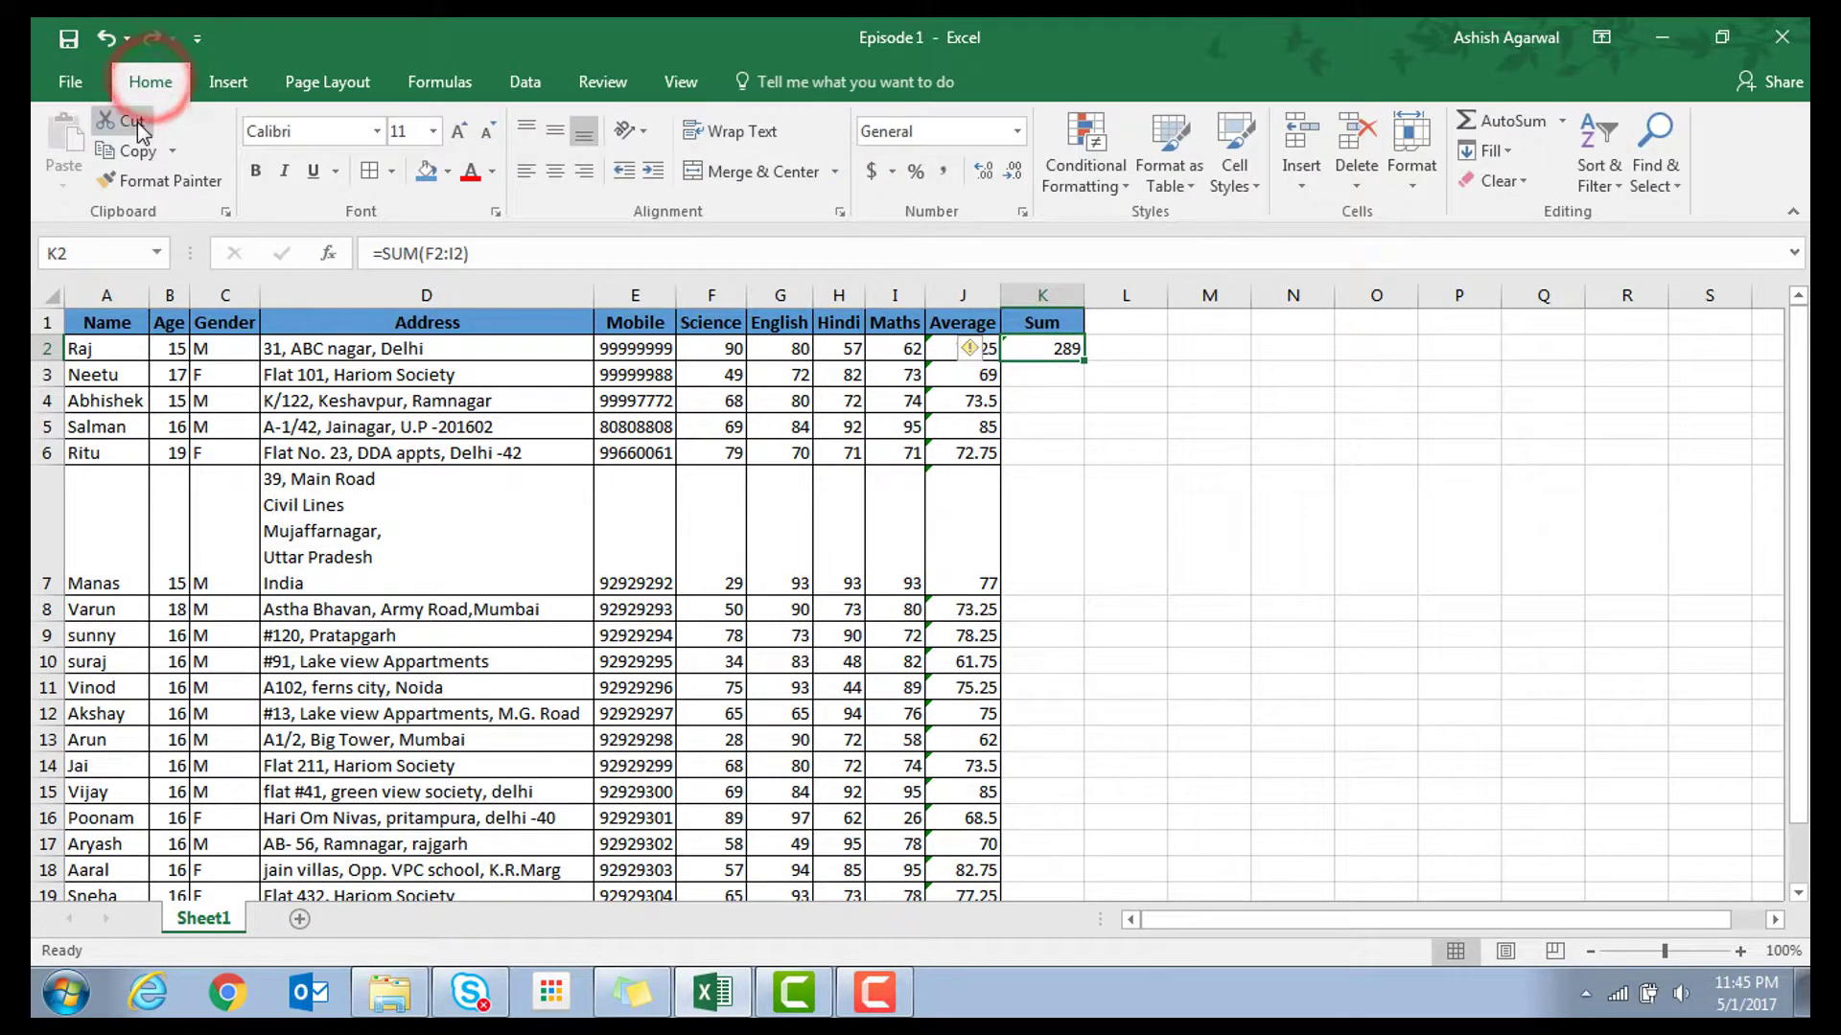
pyautogui.click(124, 151)
pyautogui.moveTo(1031, 379)
pyautogui.mouseDown()
pyautogui.moveTo(1027, 900)
pyautogui.moveTo(1031, 818)
pyautogui.moveTo(1031, 843)
pyautogui.mouseUp()
pyautogui.click(67, 137)
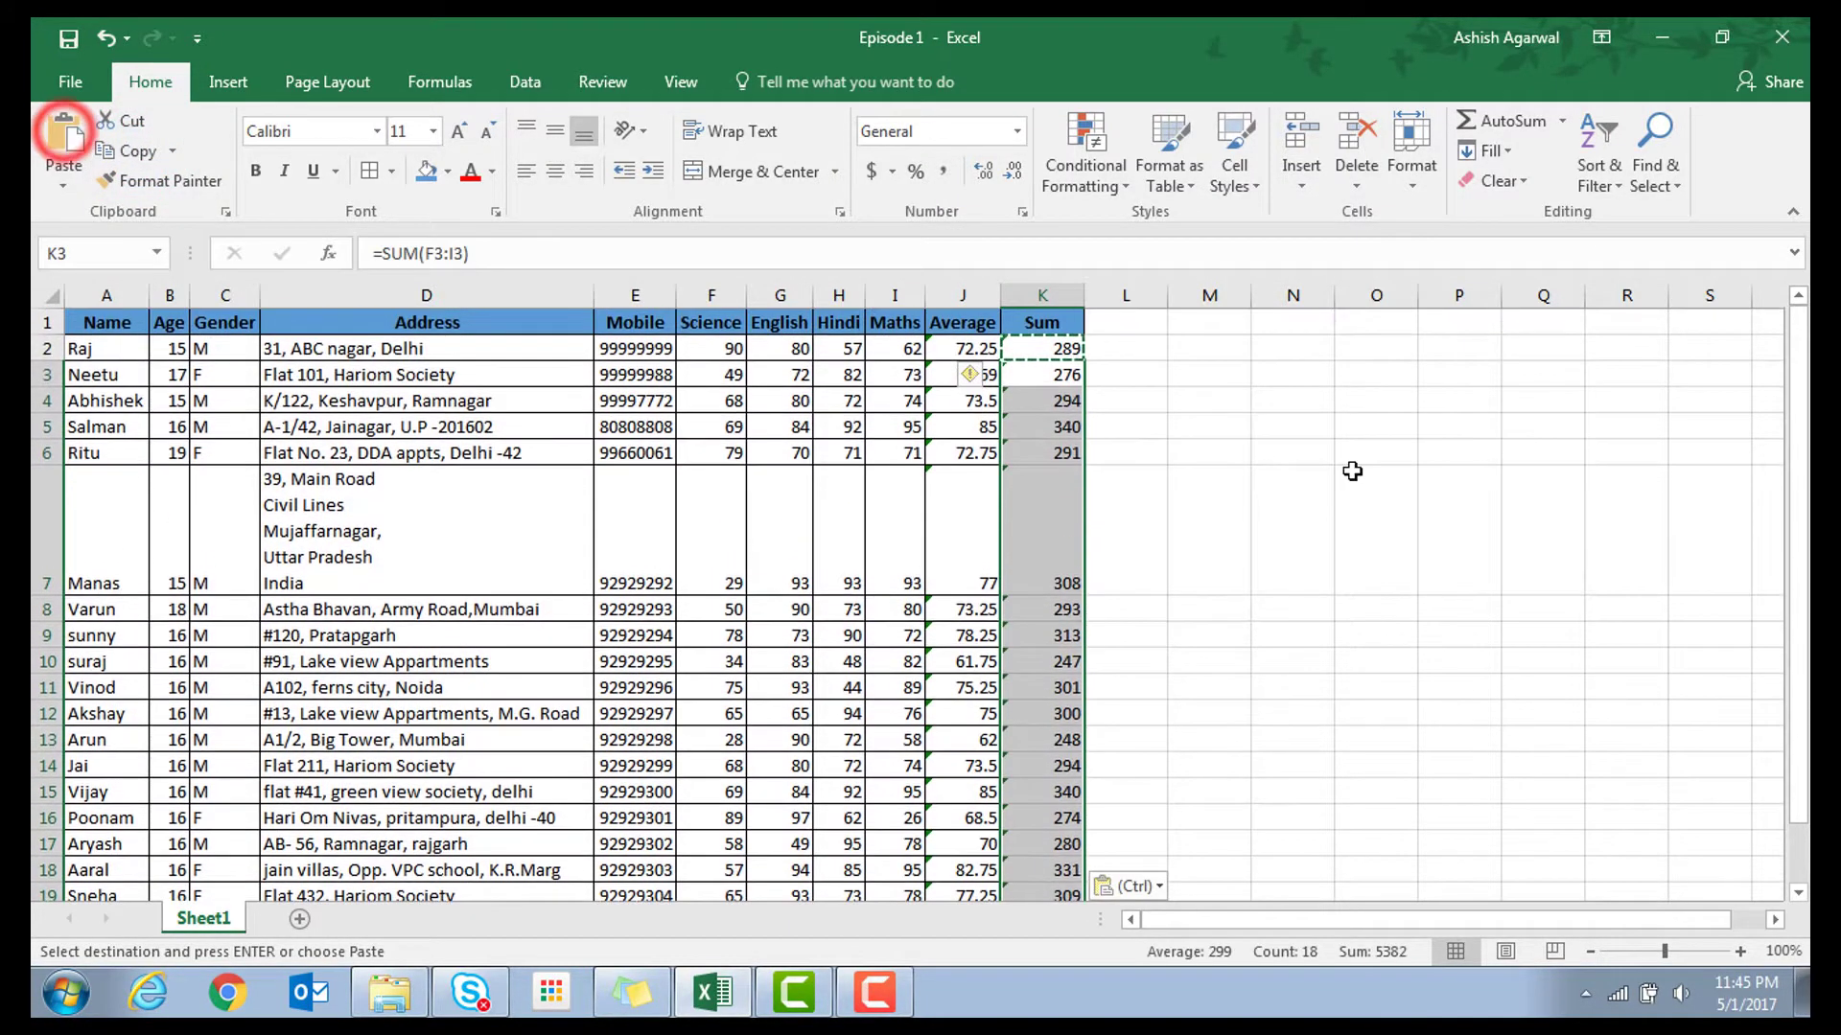
pyautogui.click(1121, 452)
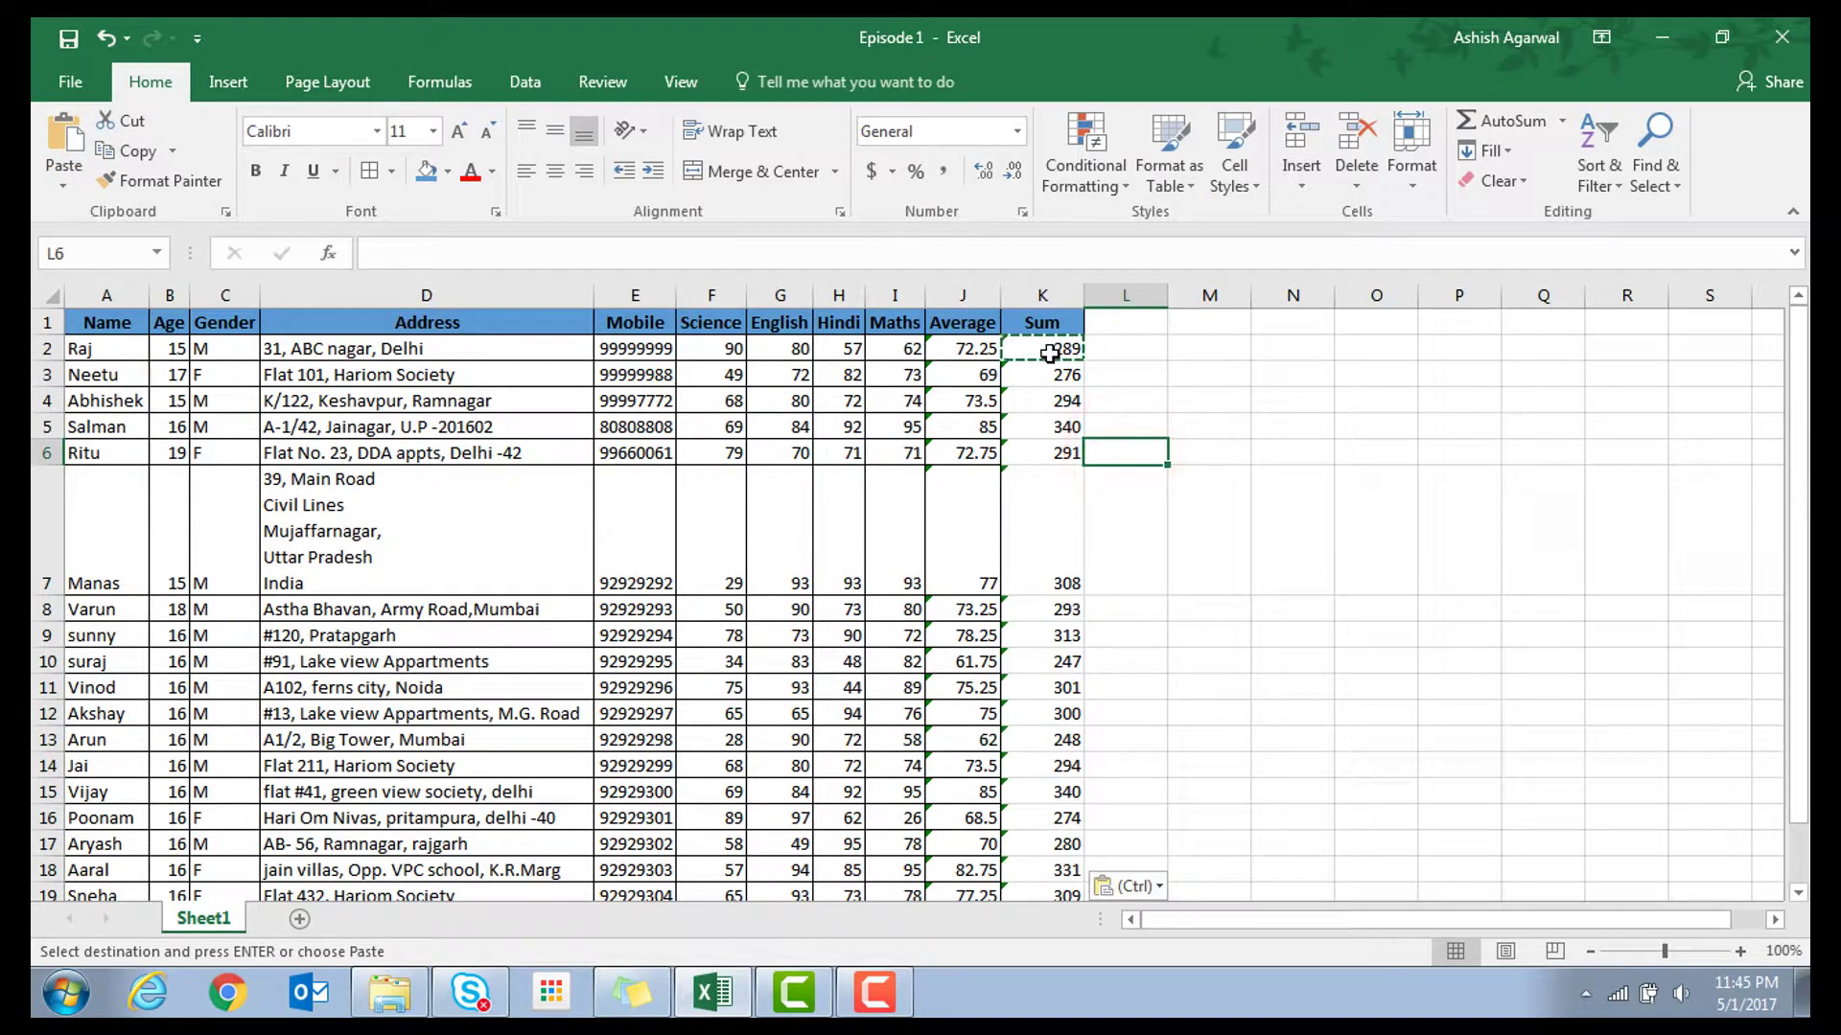
# Apply cell borders to the Sum values in K2:K20
pyautogui.moveTo(1054, 349); pyautogui.dragTo(1043, 846)
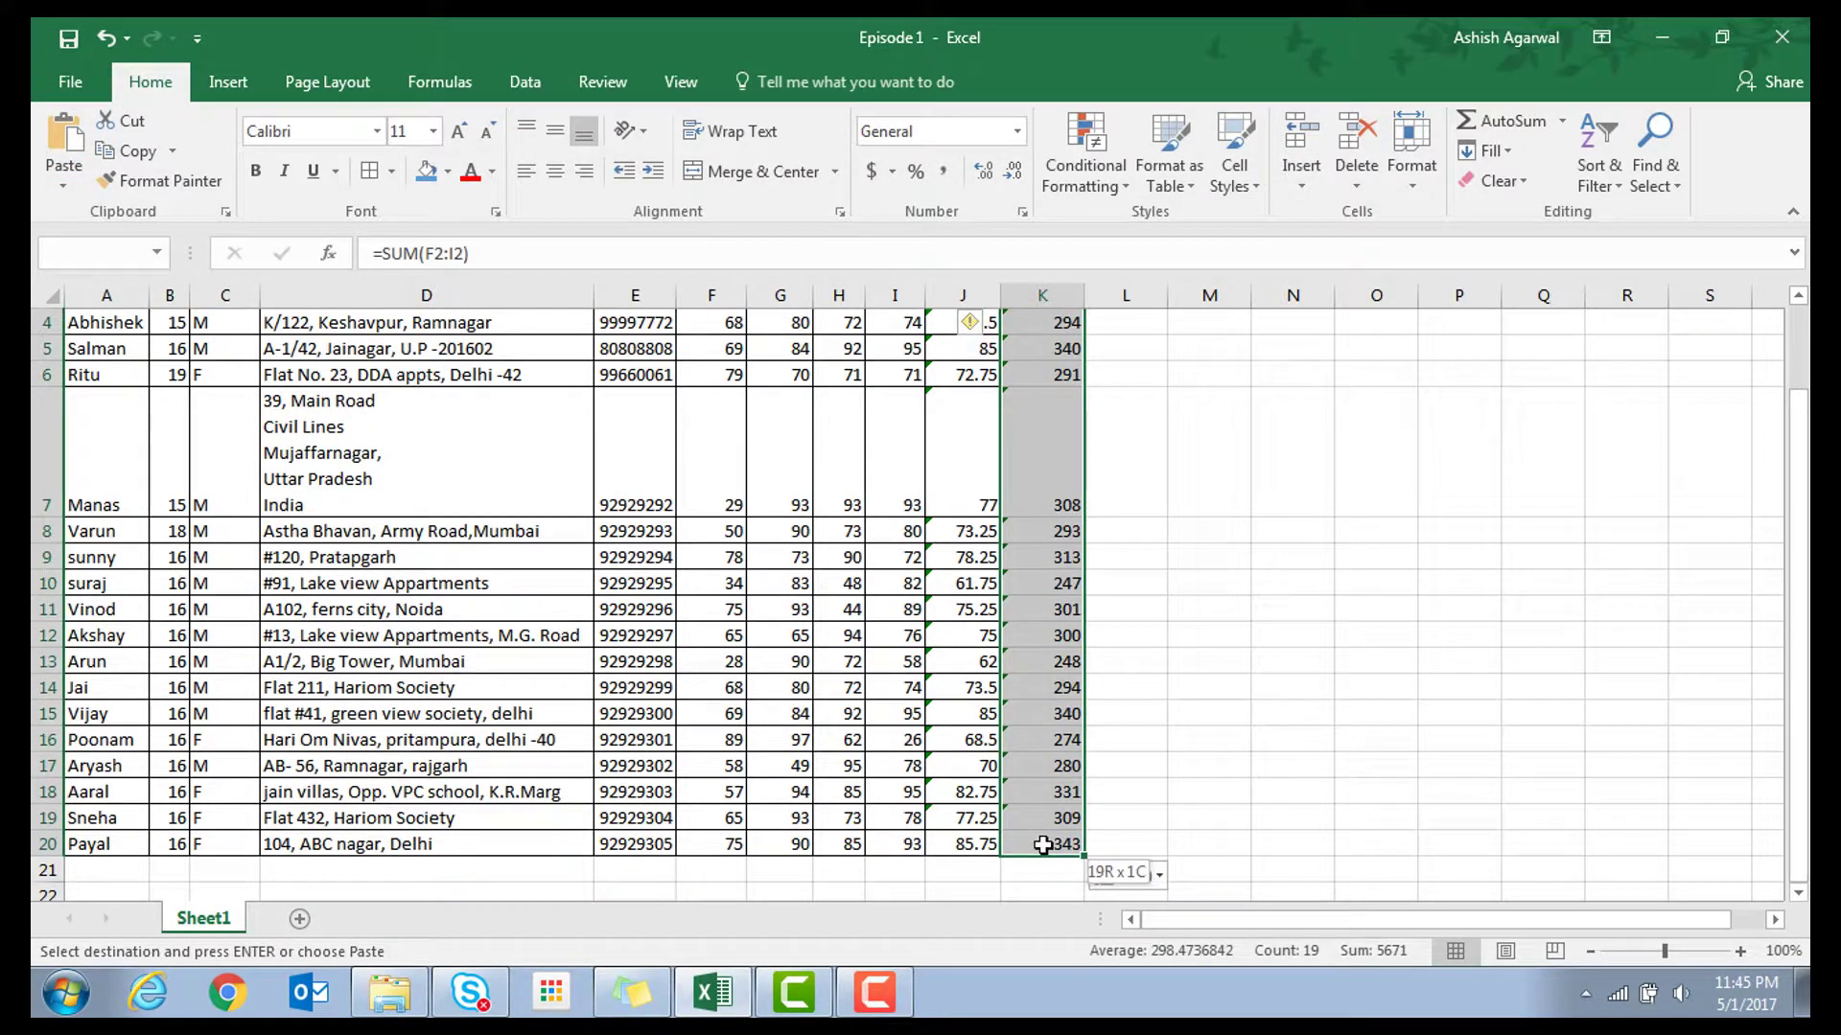
pyautogui.click(372, 175)
pyautogui.click(1016, 443)
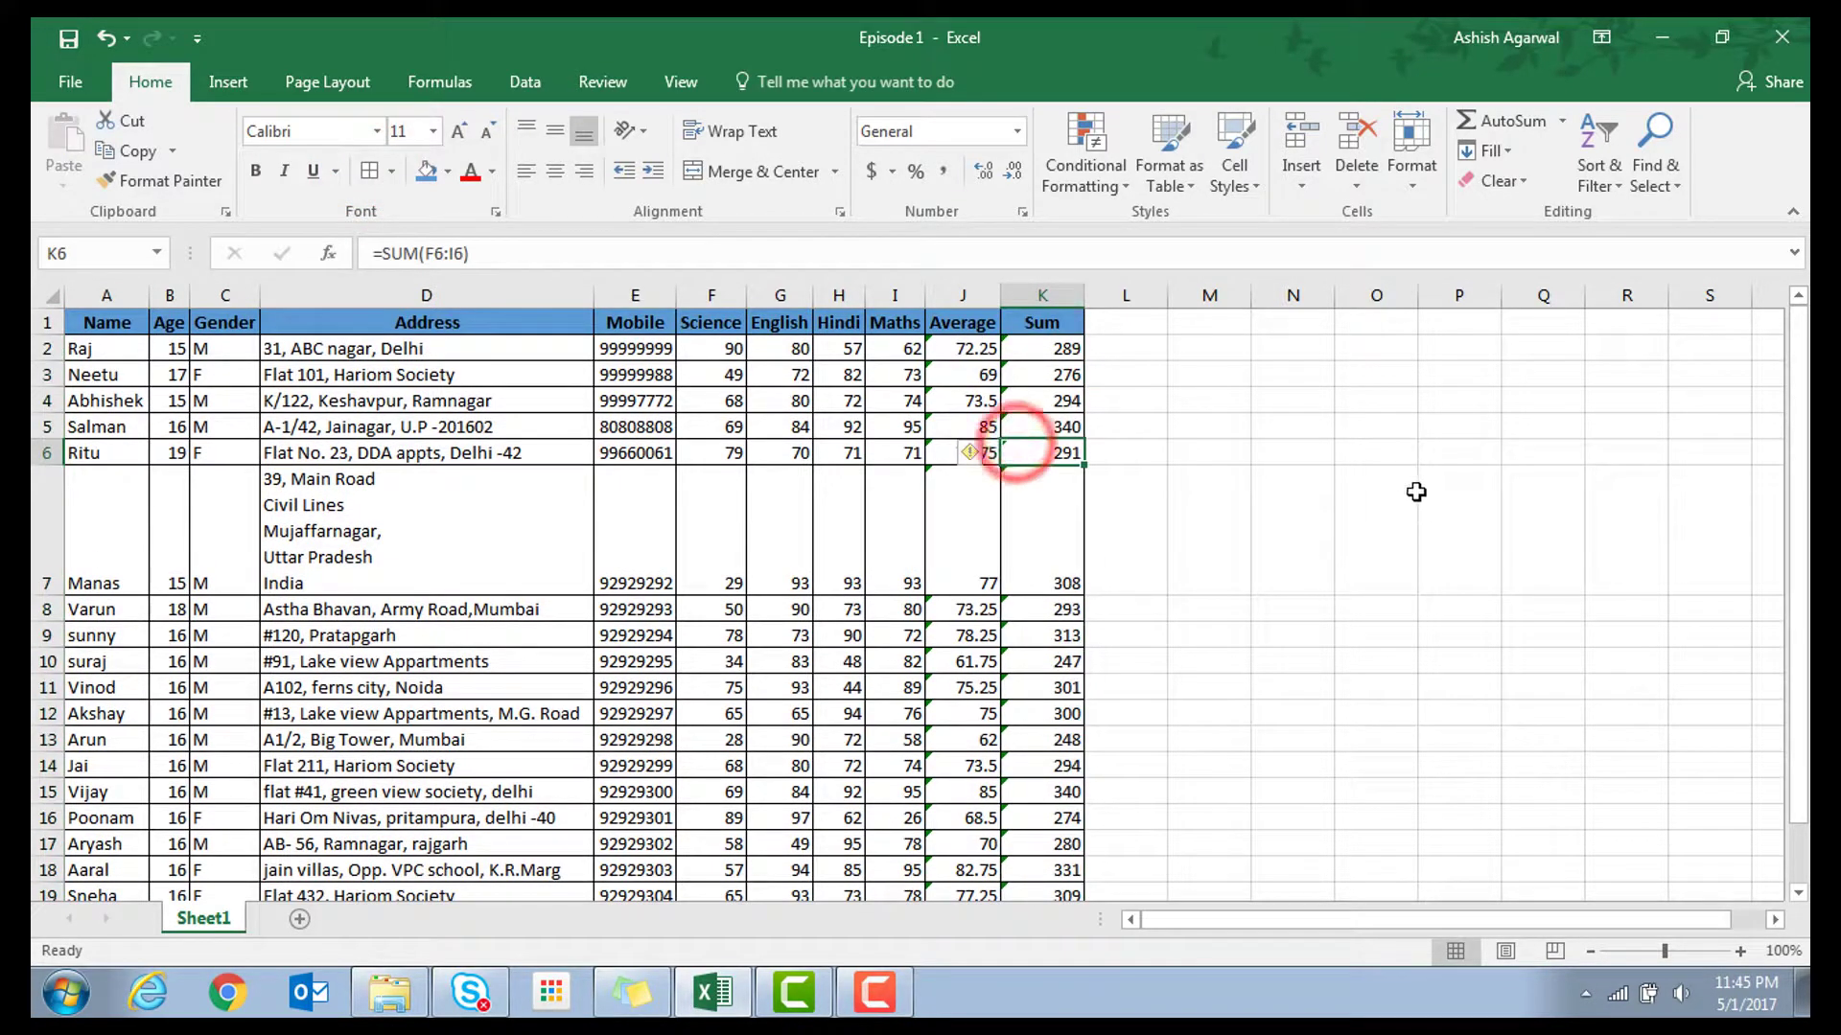
# Insert a blank row above the table's header row
pyautogui.rightClick(43, 324)
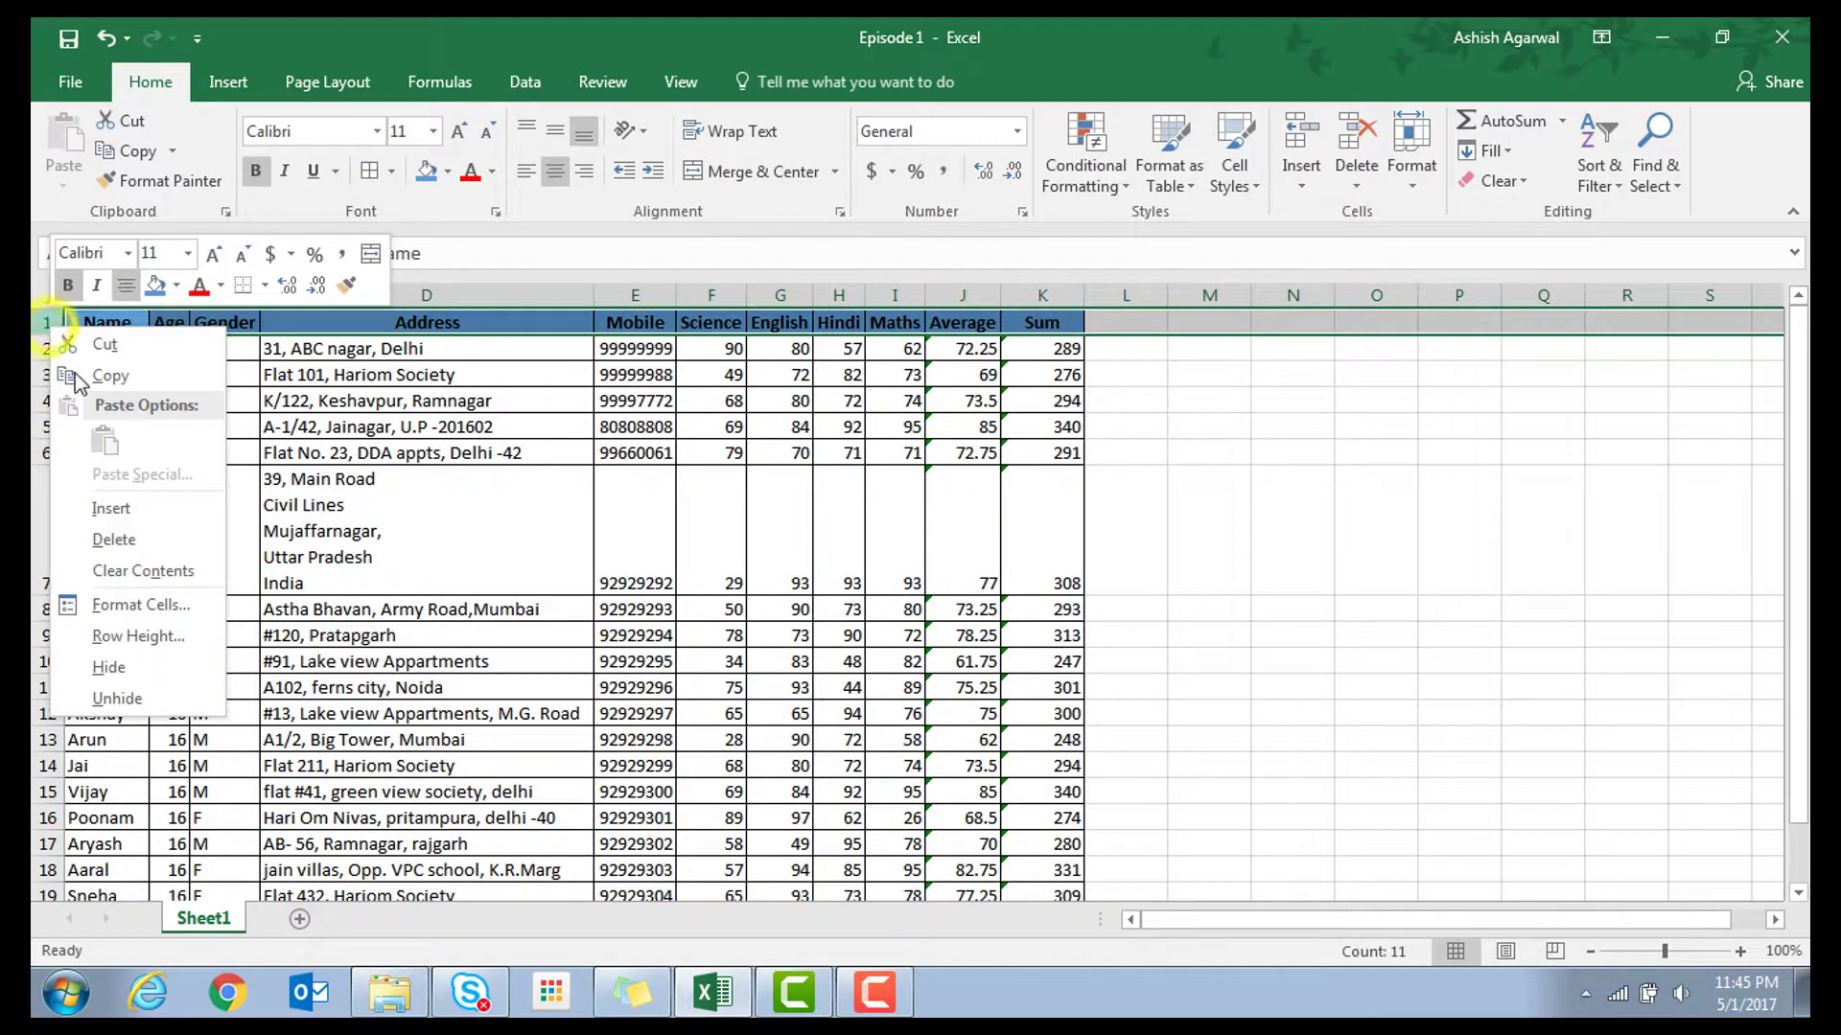
pyautogui.click(123, 513)
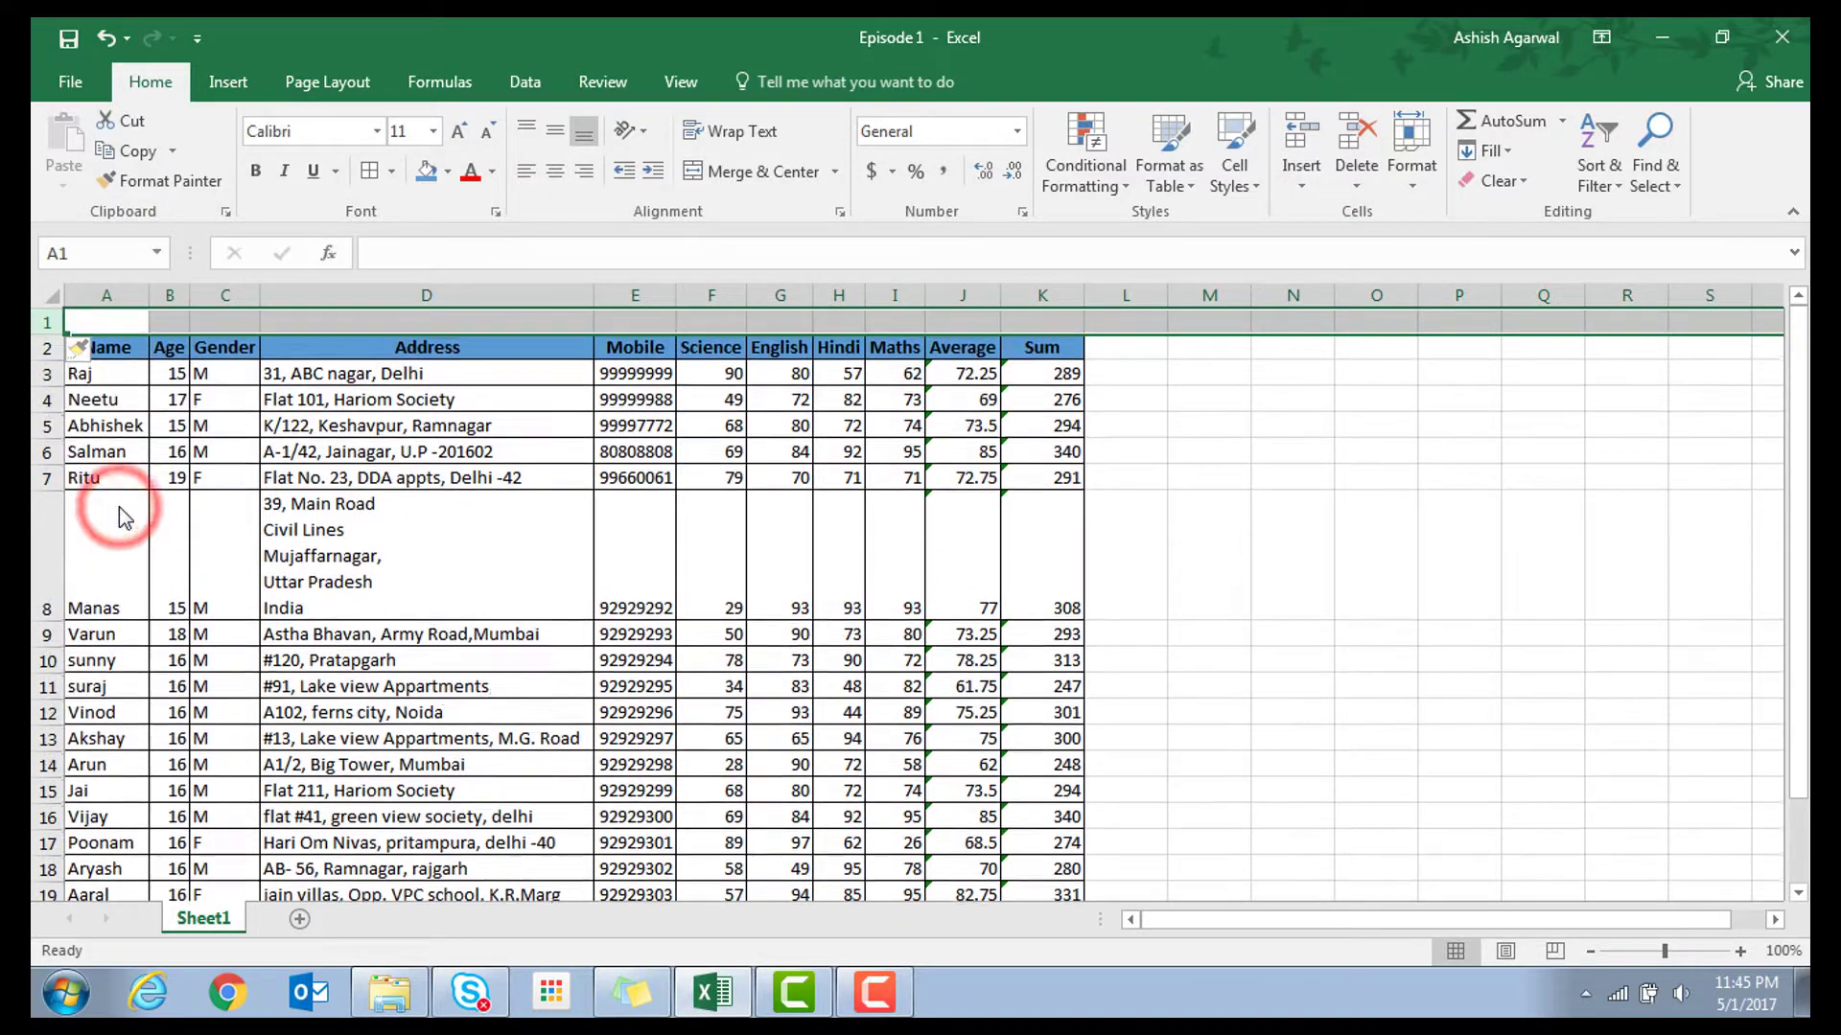
pyautogui.click(573, 419)
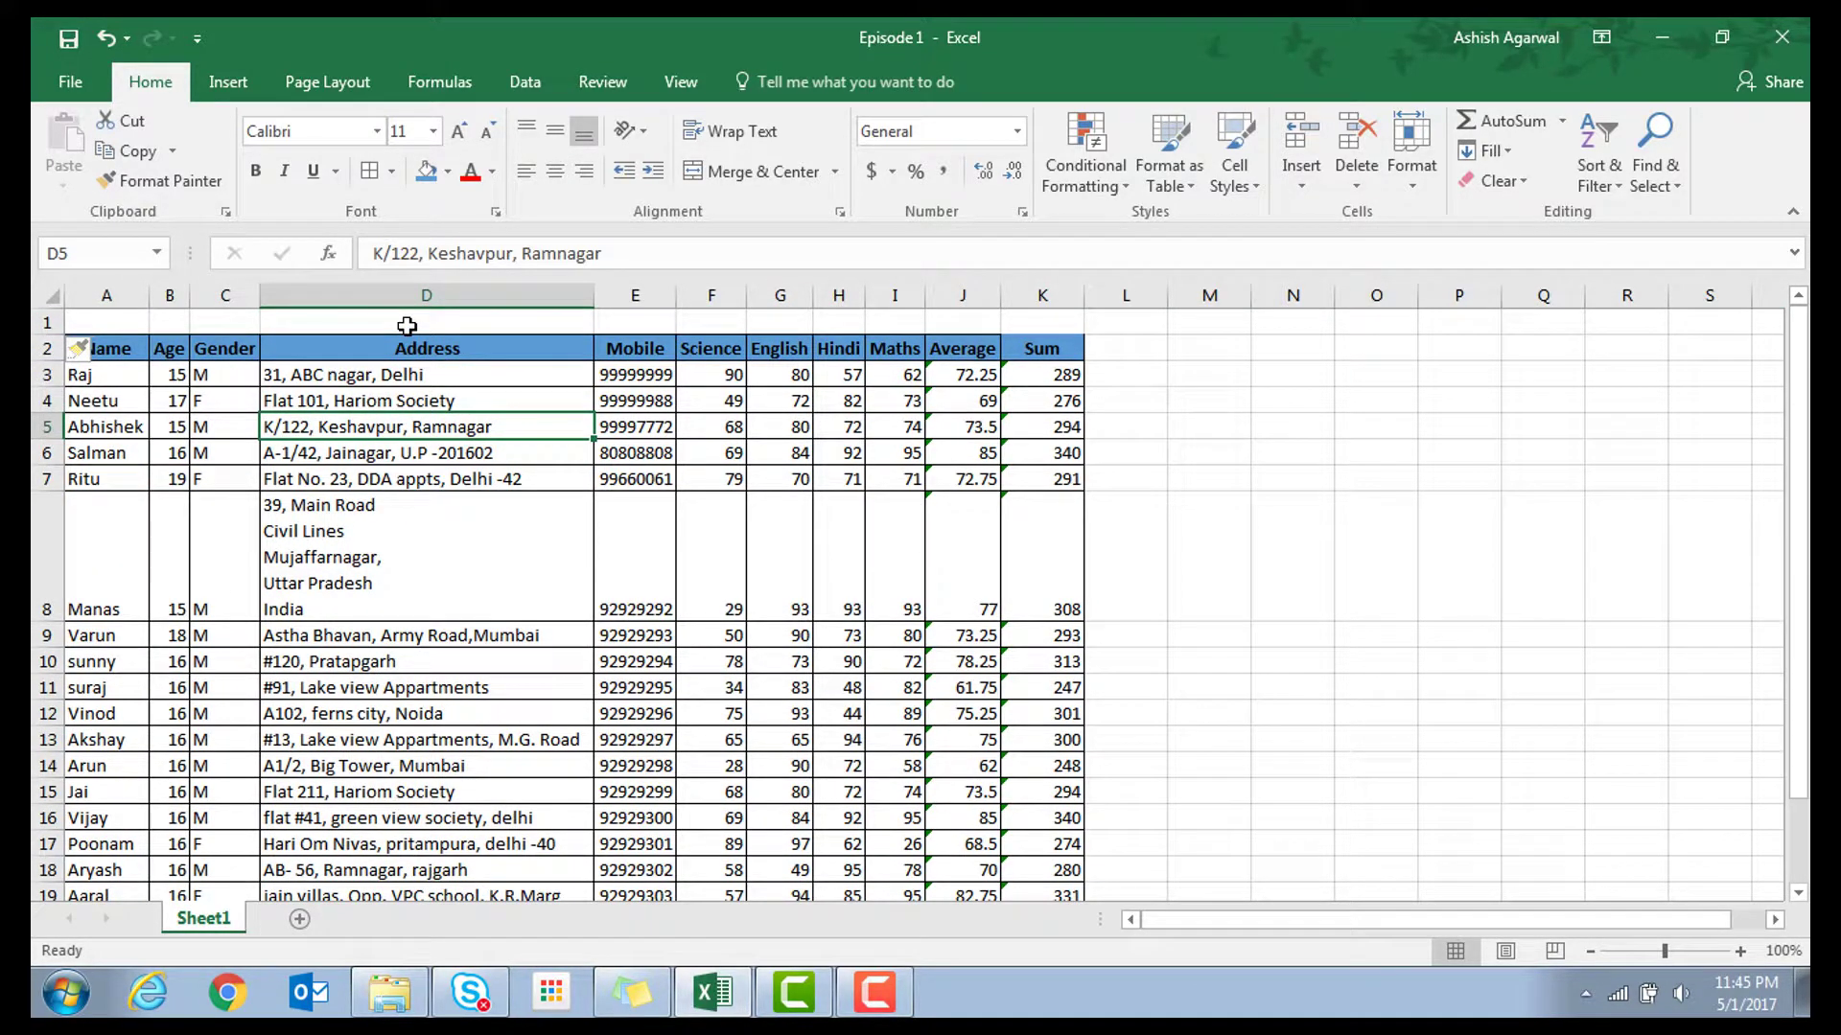
# Merge and center the blank cells A1:K1 across the width of the table
pyautogui.click(110, 319)
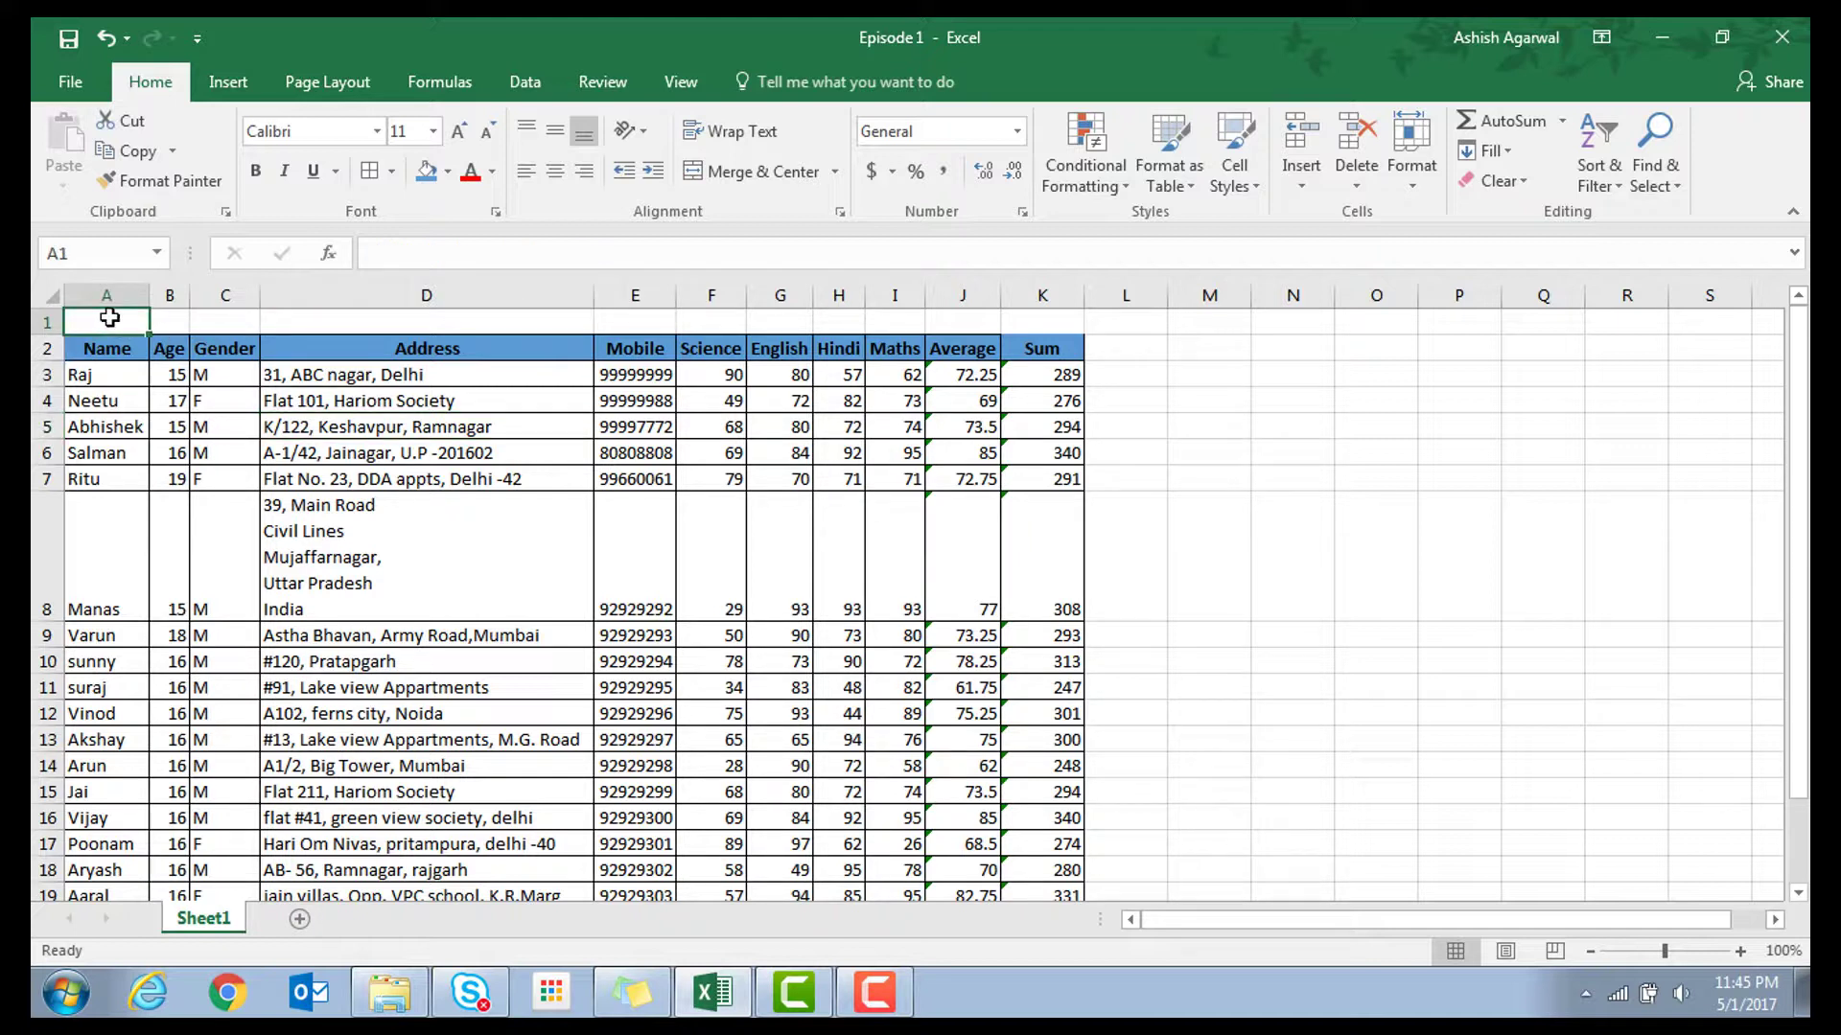
pyautogui.moveTo(99, 326); pyautogui.dragTo(1045, 322)
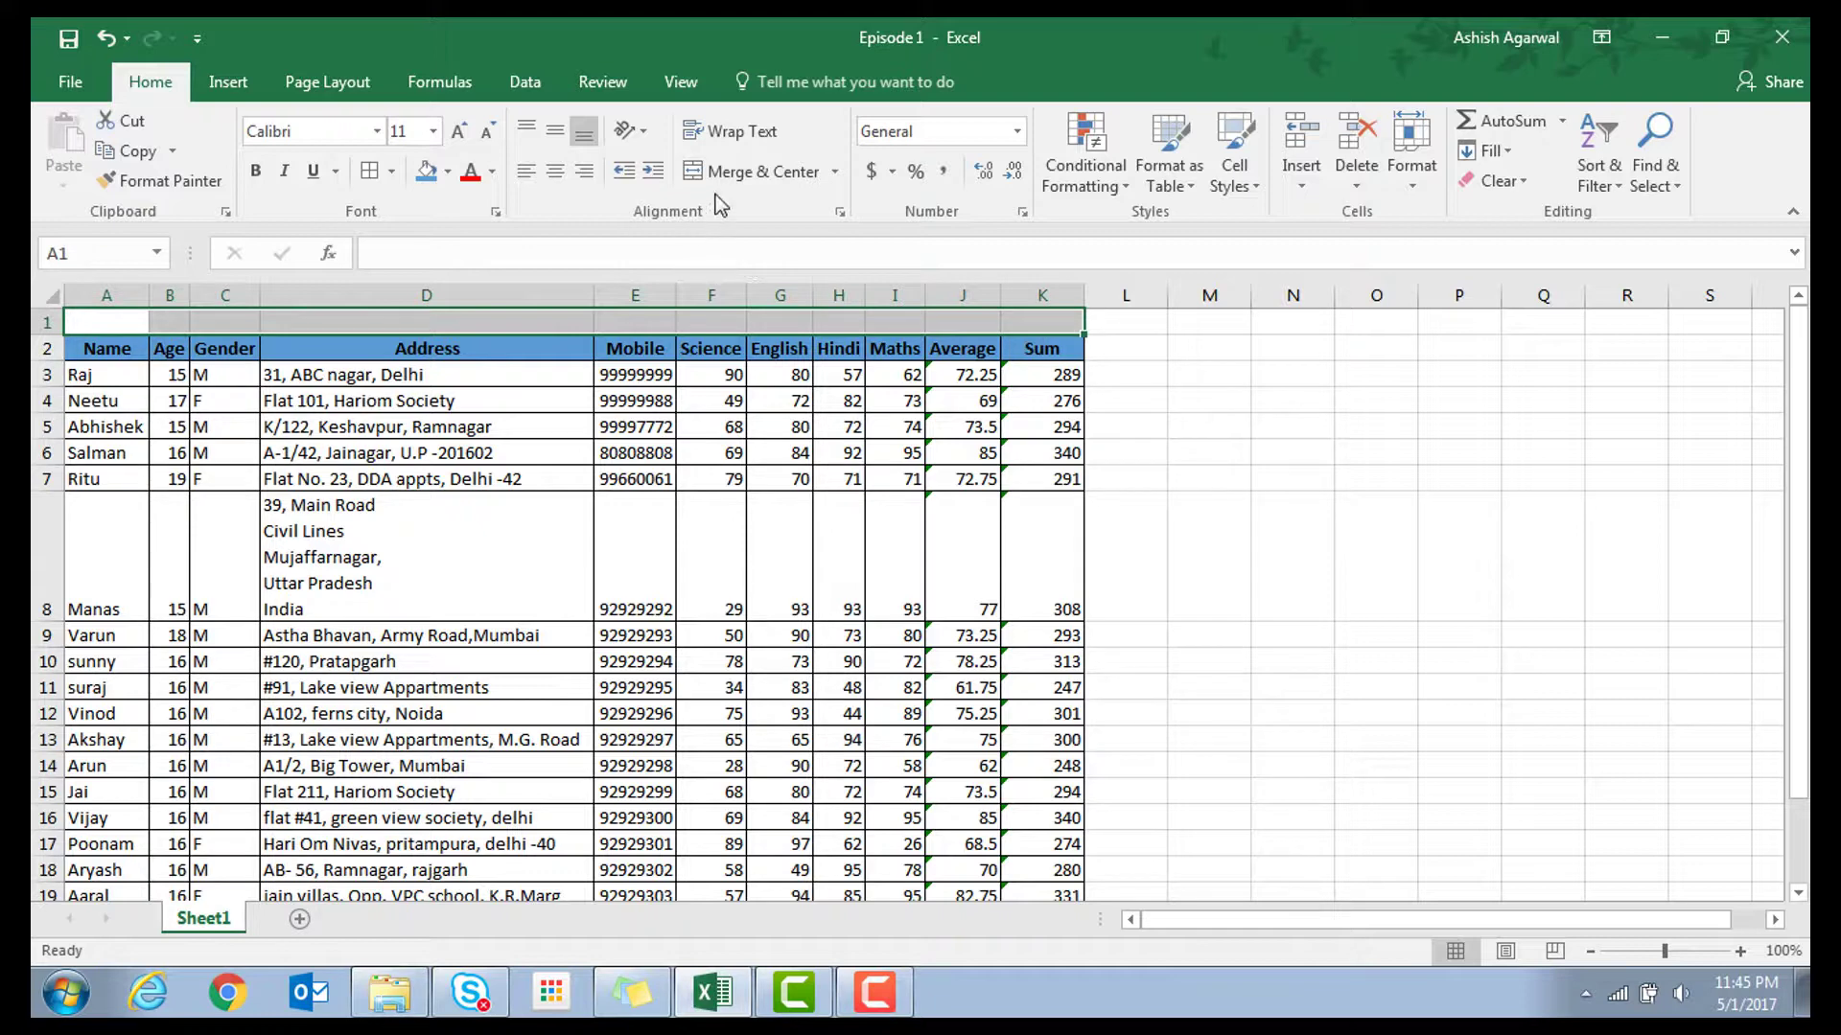
pyautogui.click(835, 173)
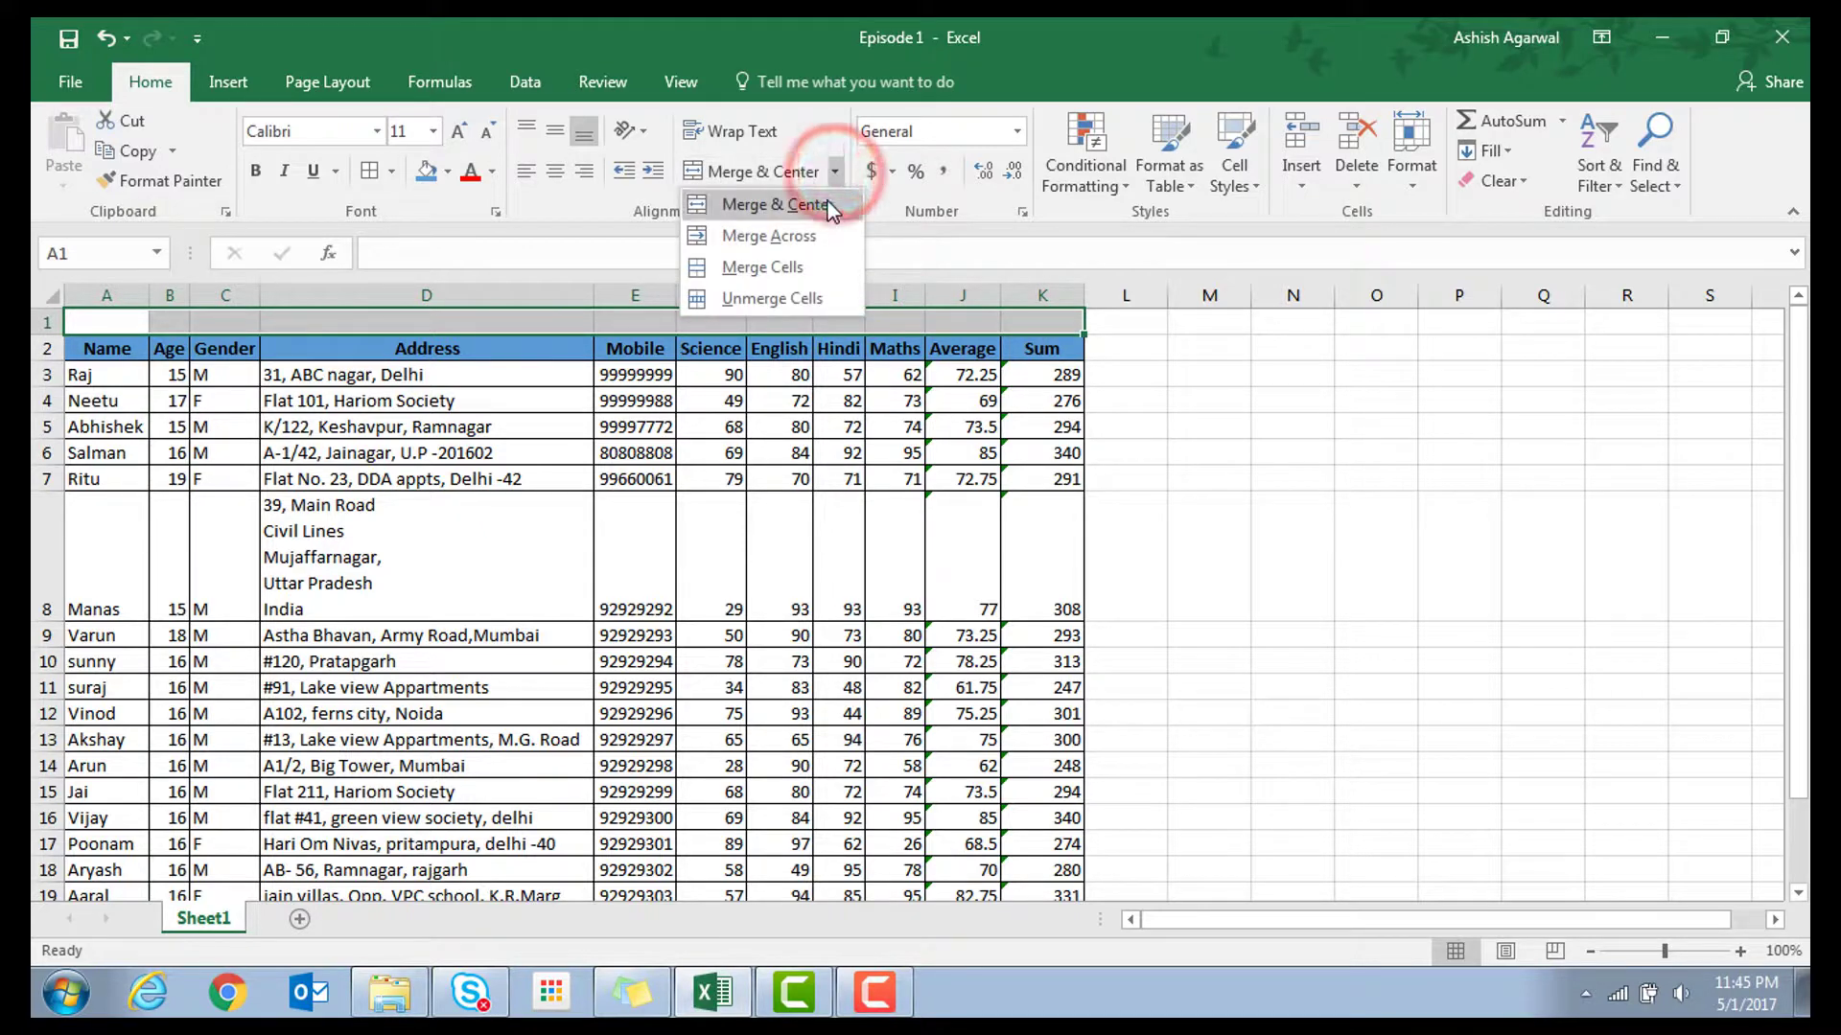
pyautogui.click(813, 216)
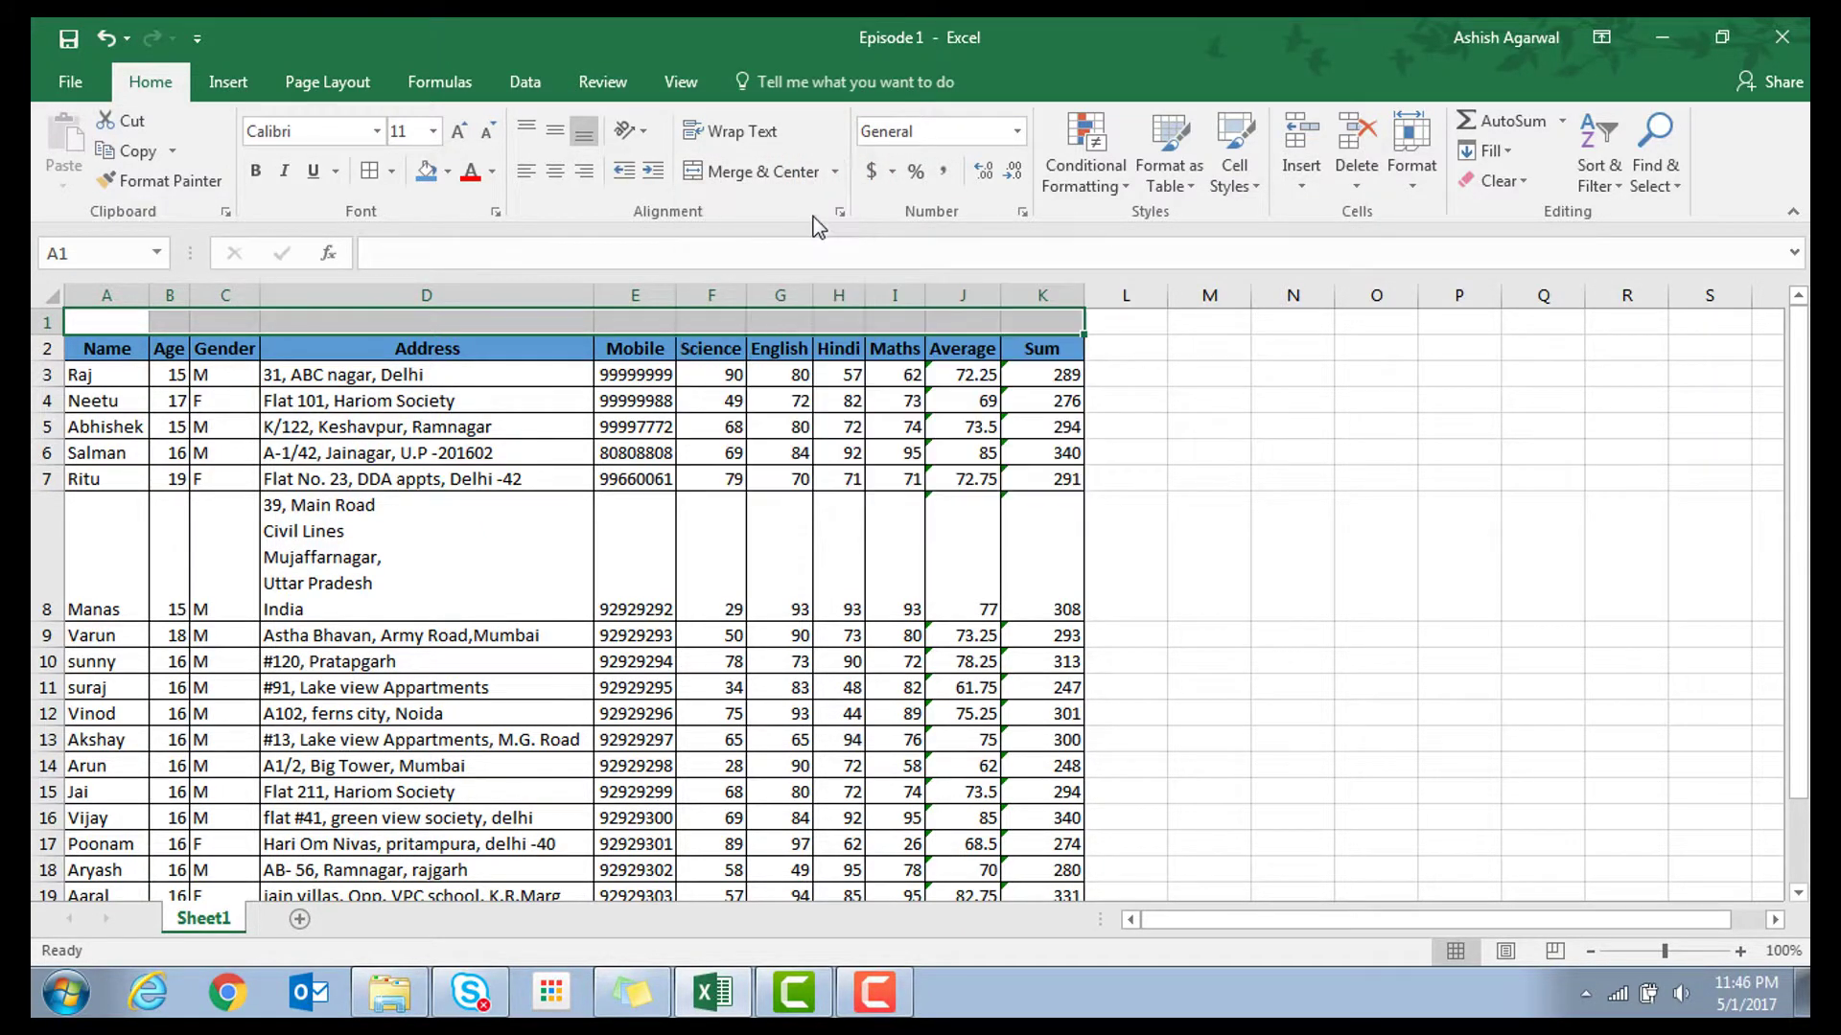
# Enter the title ABC STUDENT MARKSHEET in the merged cell A1
pyautogui.doubleClick(777, 326)
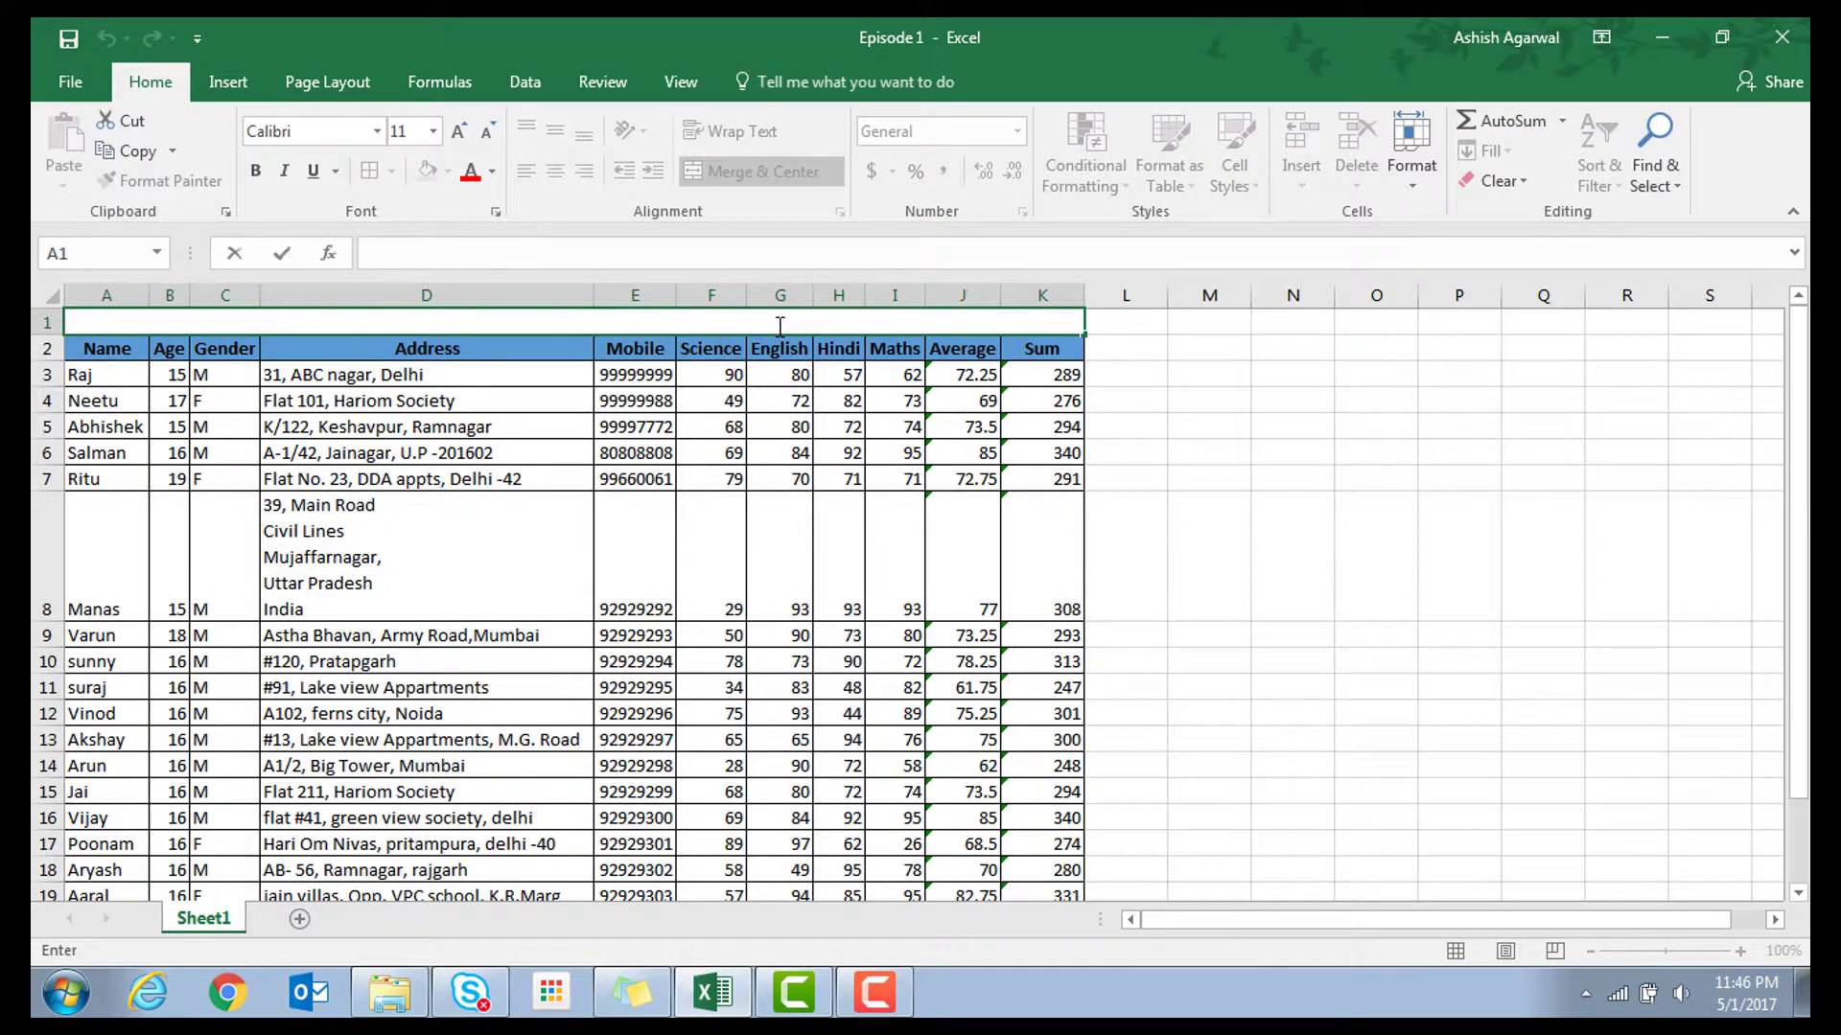
pyautogui.write('ABC')
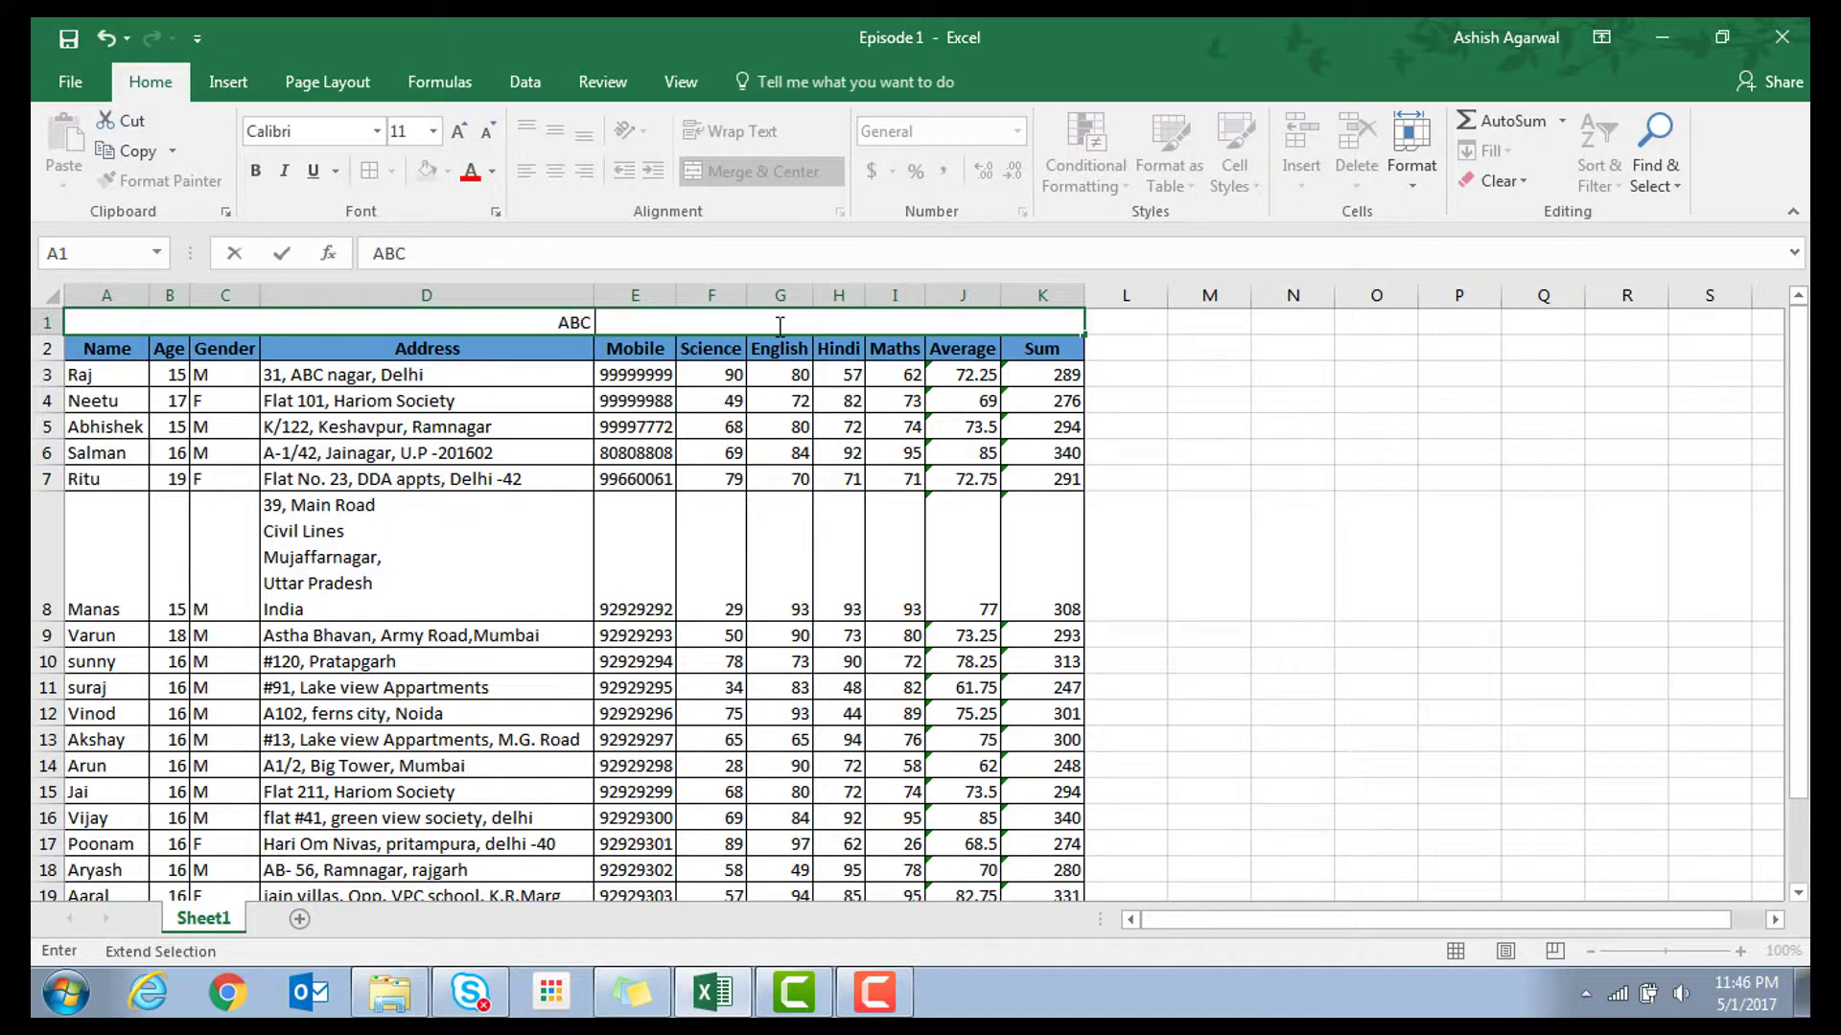
pyautogui.write(' STUDENT MARK')
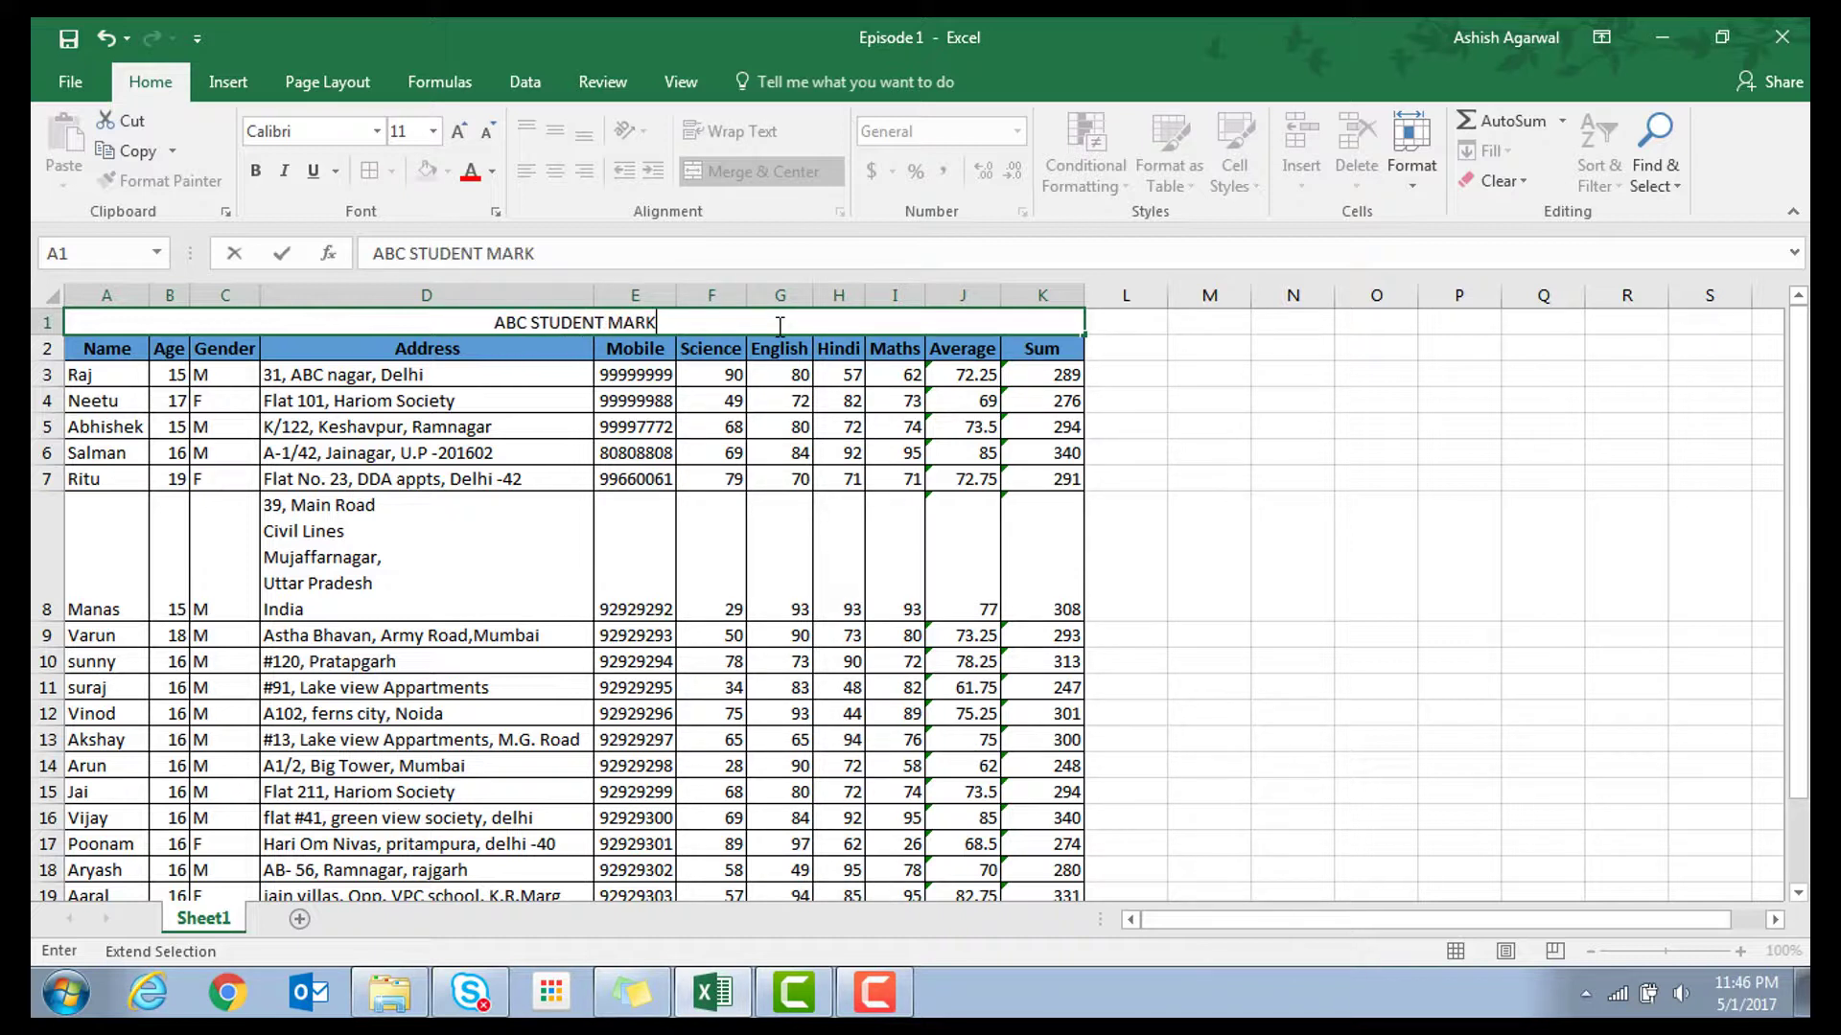
pyautogui.write('SHEET')
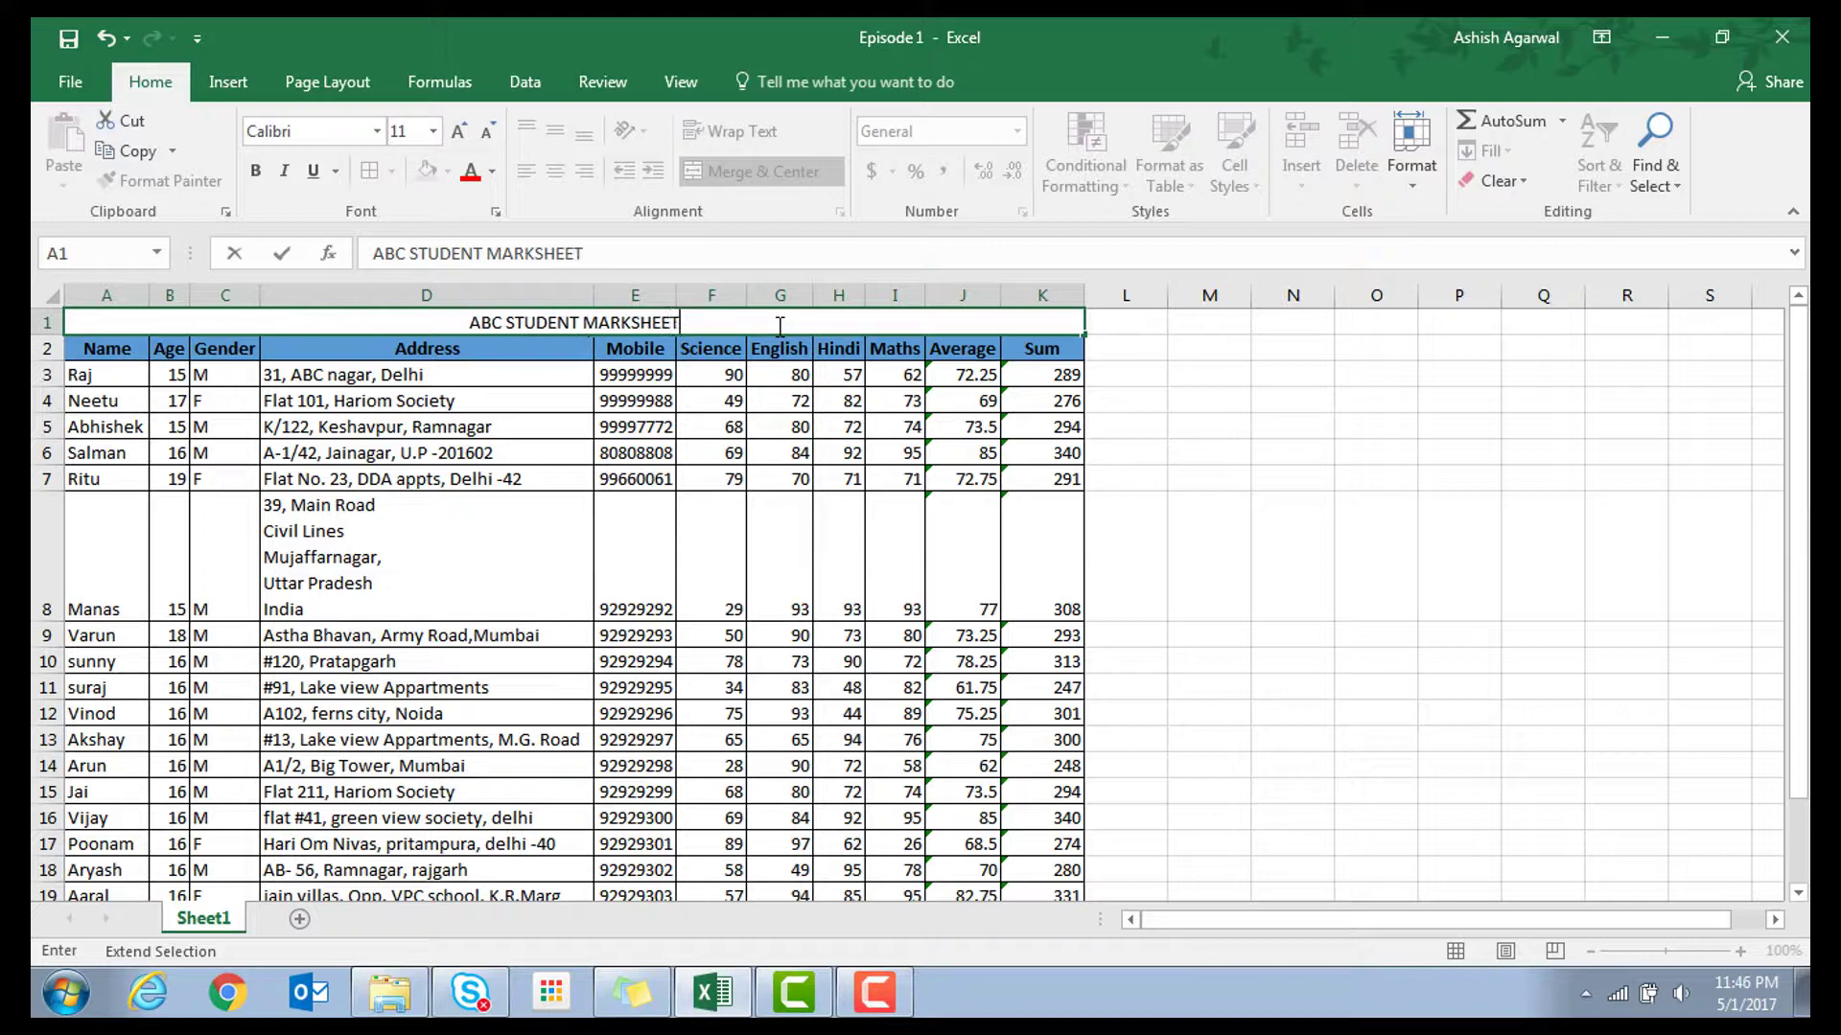
pyautogui.press('Tab')
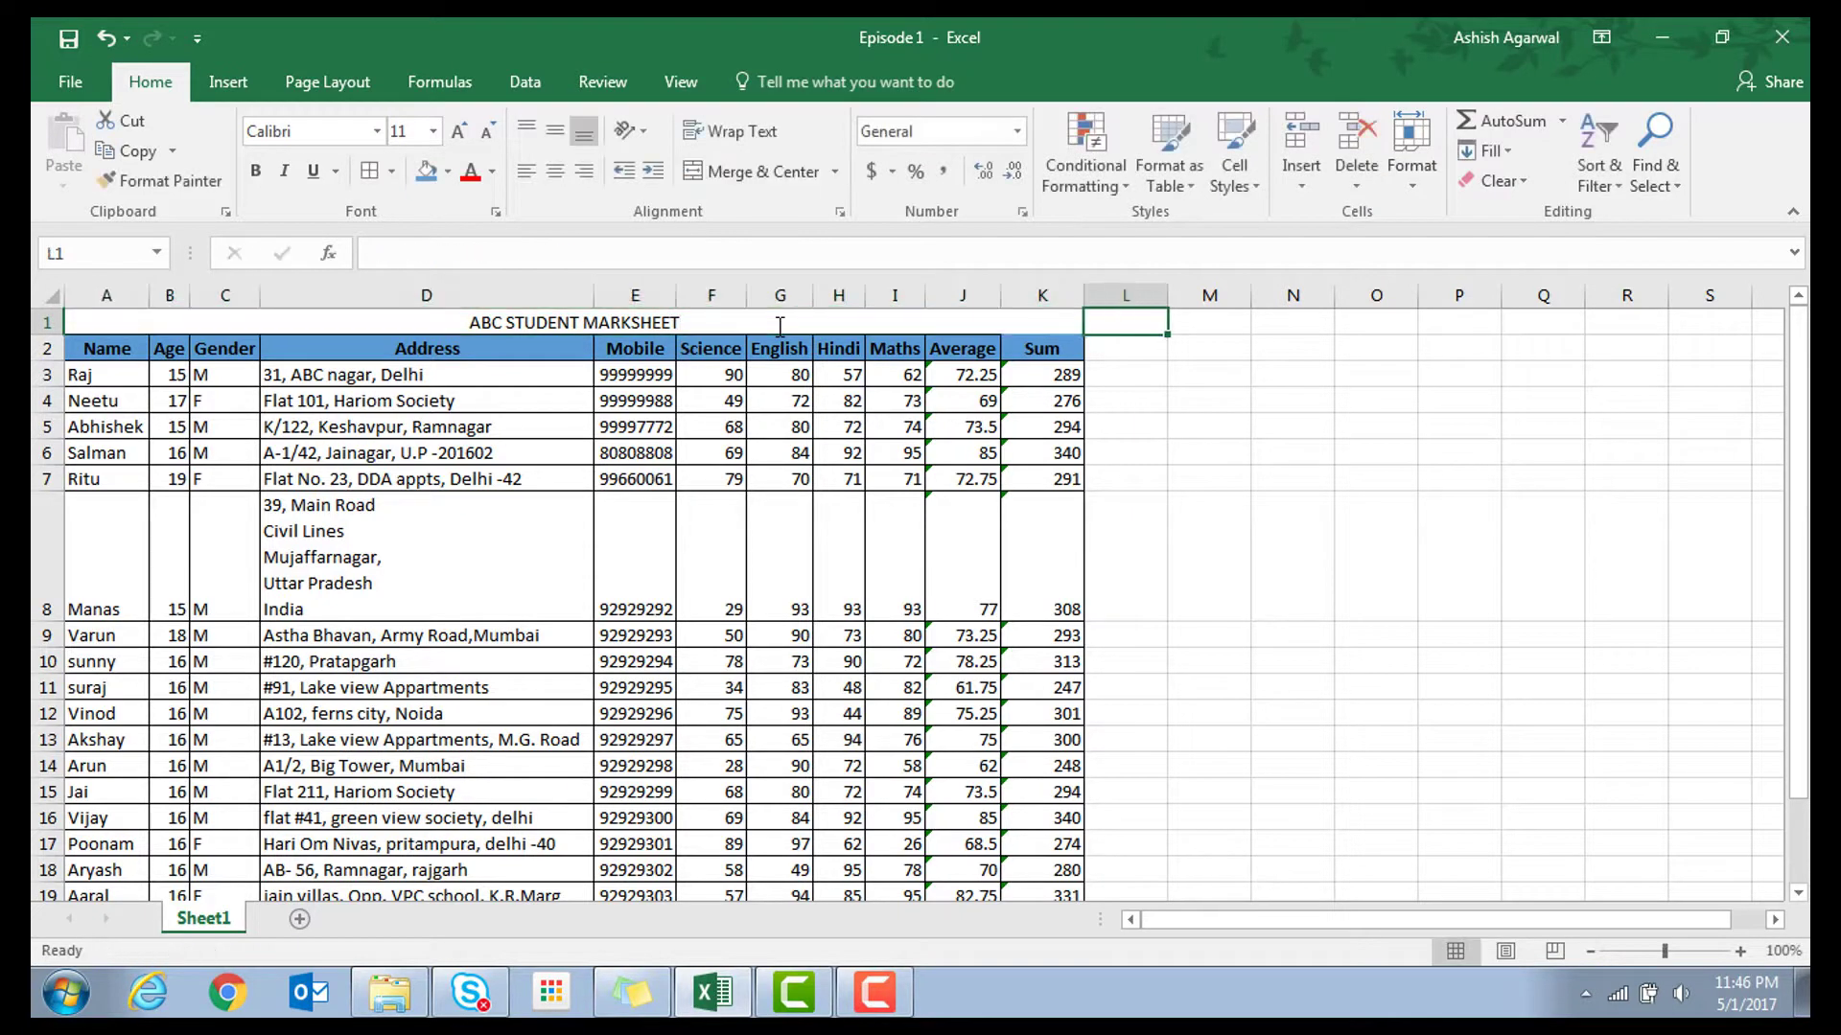
# Fill the merged title cell with the orange theme color
pyautogui.click(901, 317)
pyautogui.click(446, 171)
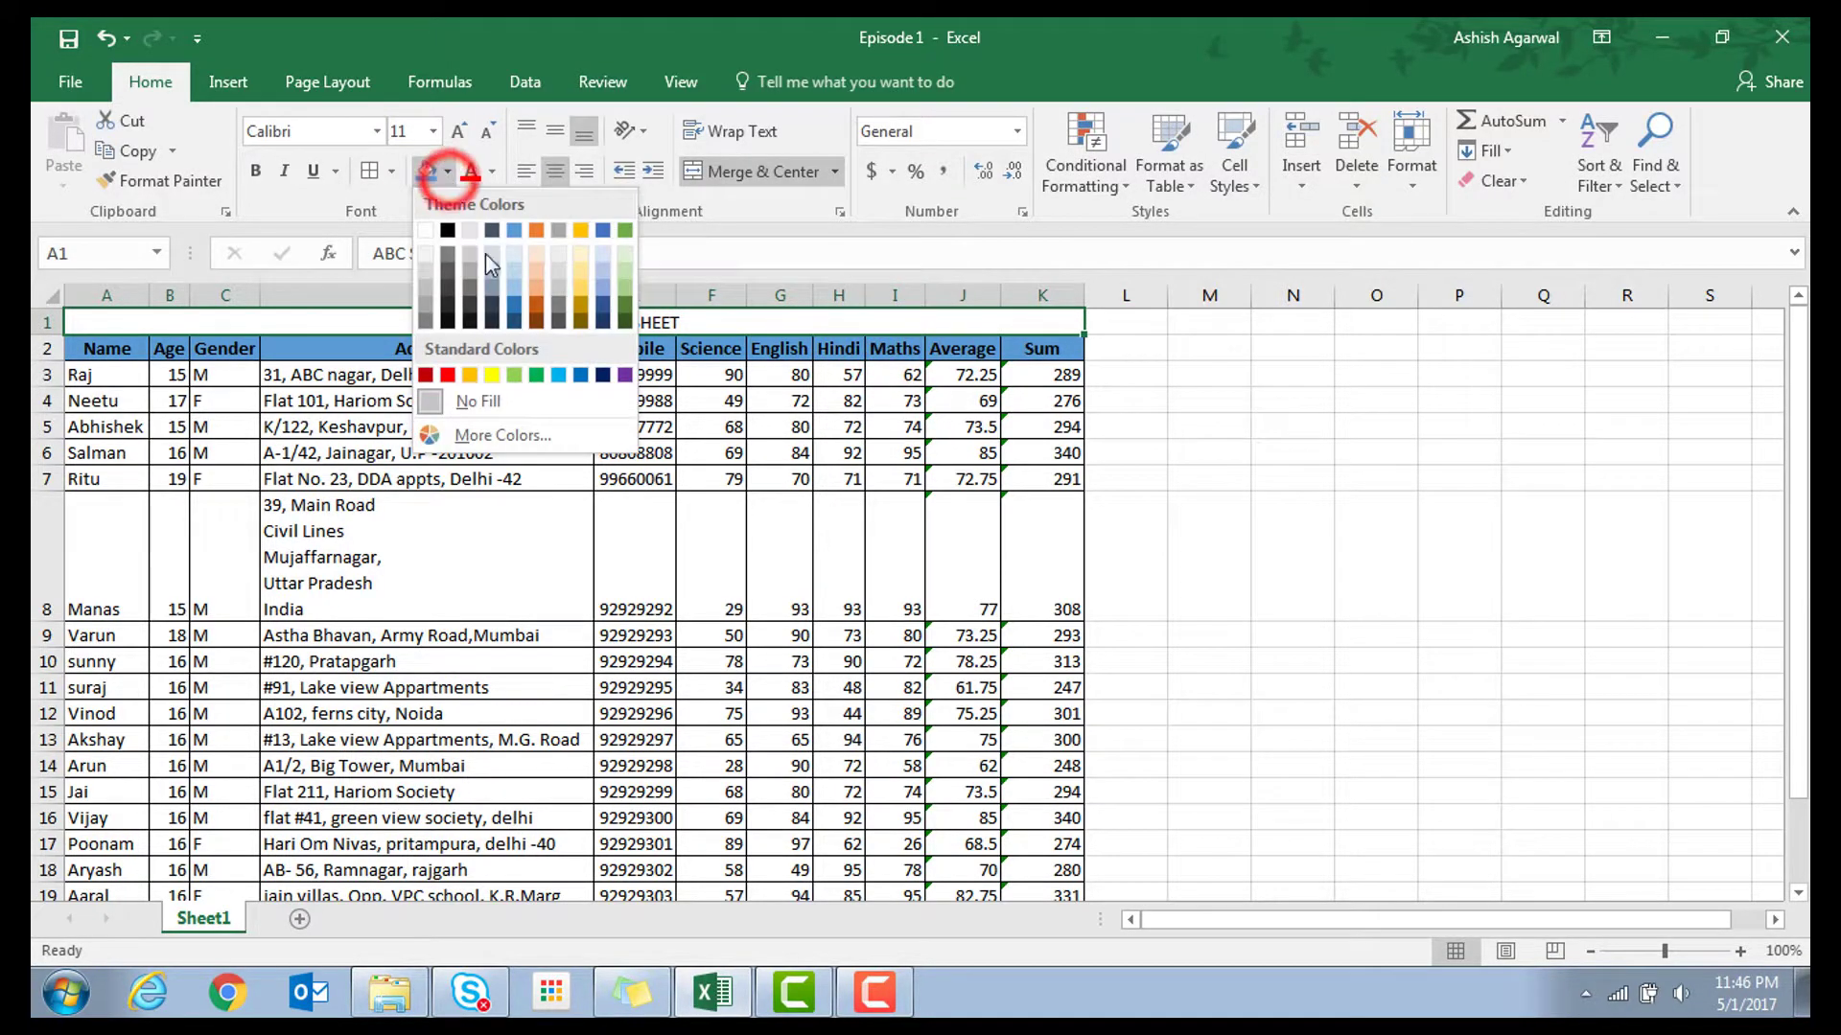
pyautogui.click(535, 230)
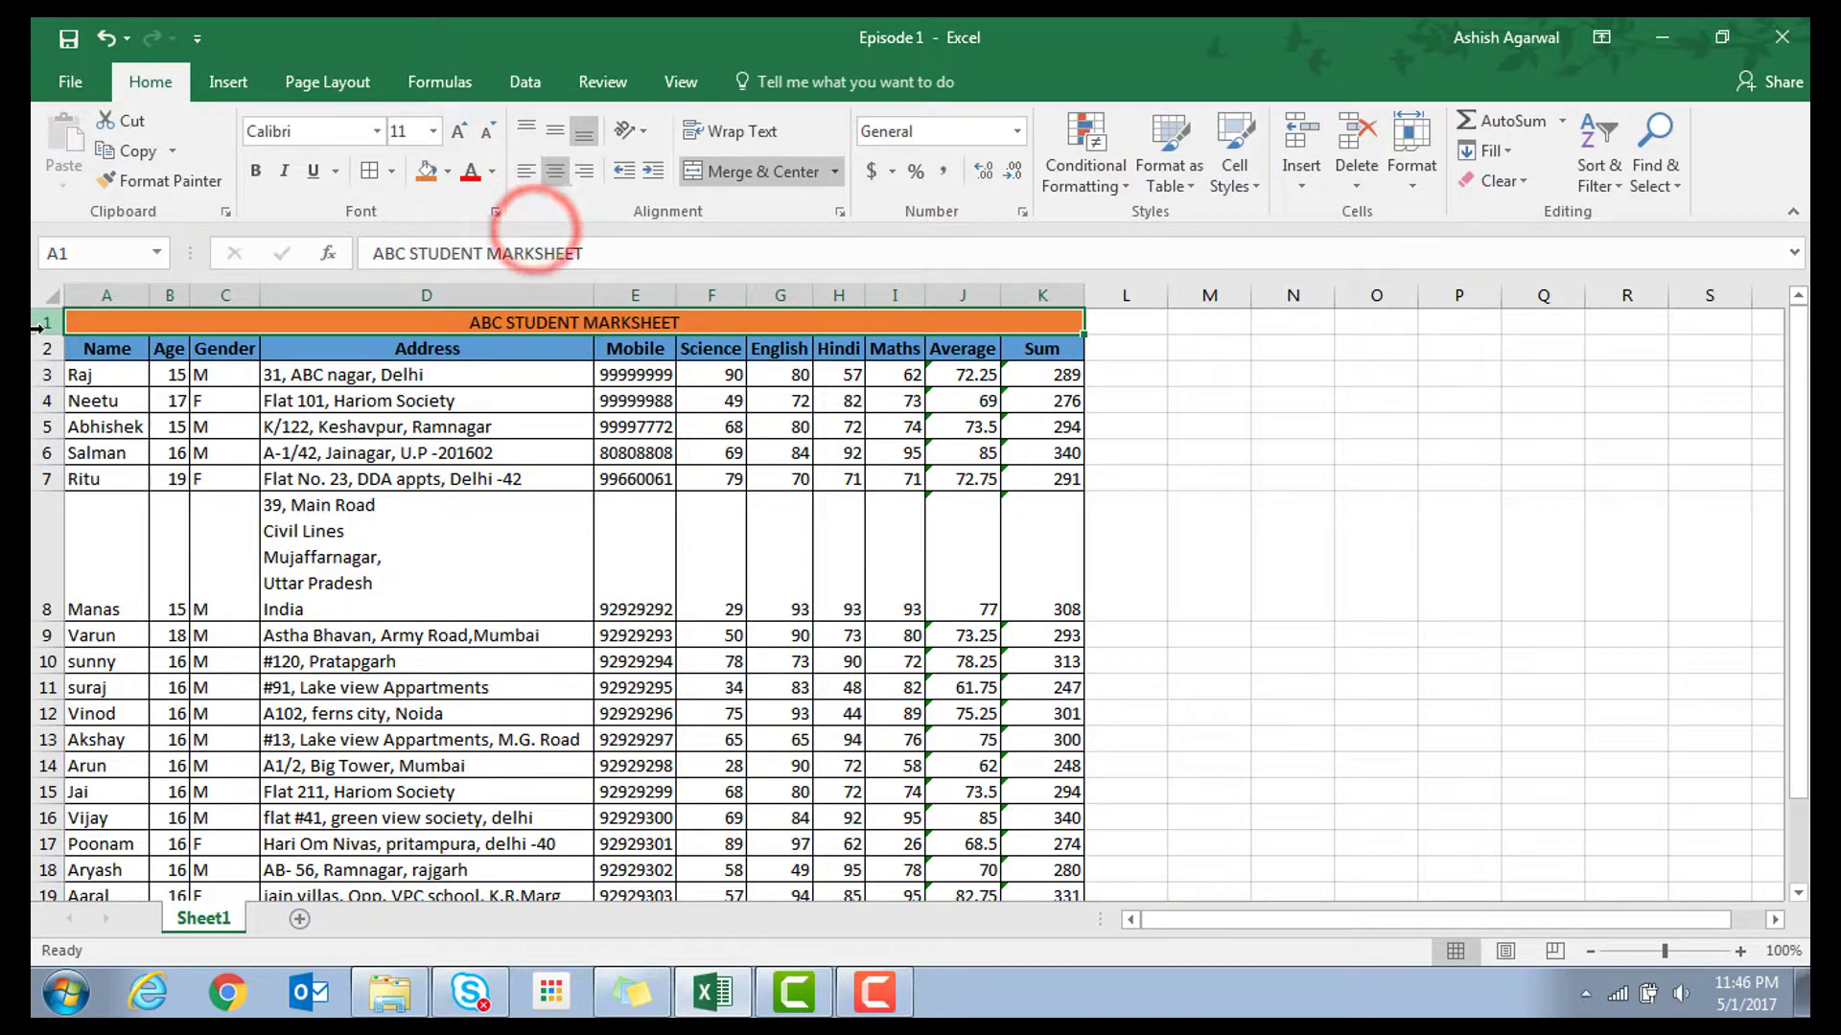
# Set the title's font size to 22 and its font to Arial Black
pyautogui.click(433, 131)
pyautogui.click(402, 385)
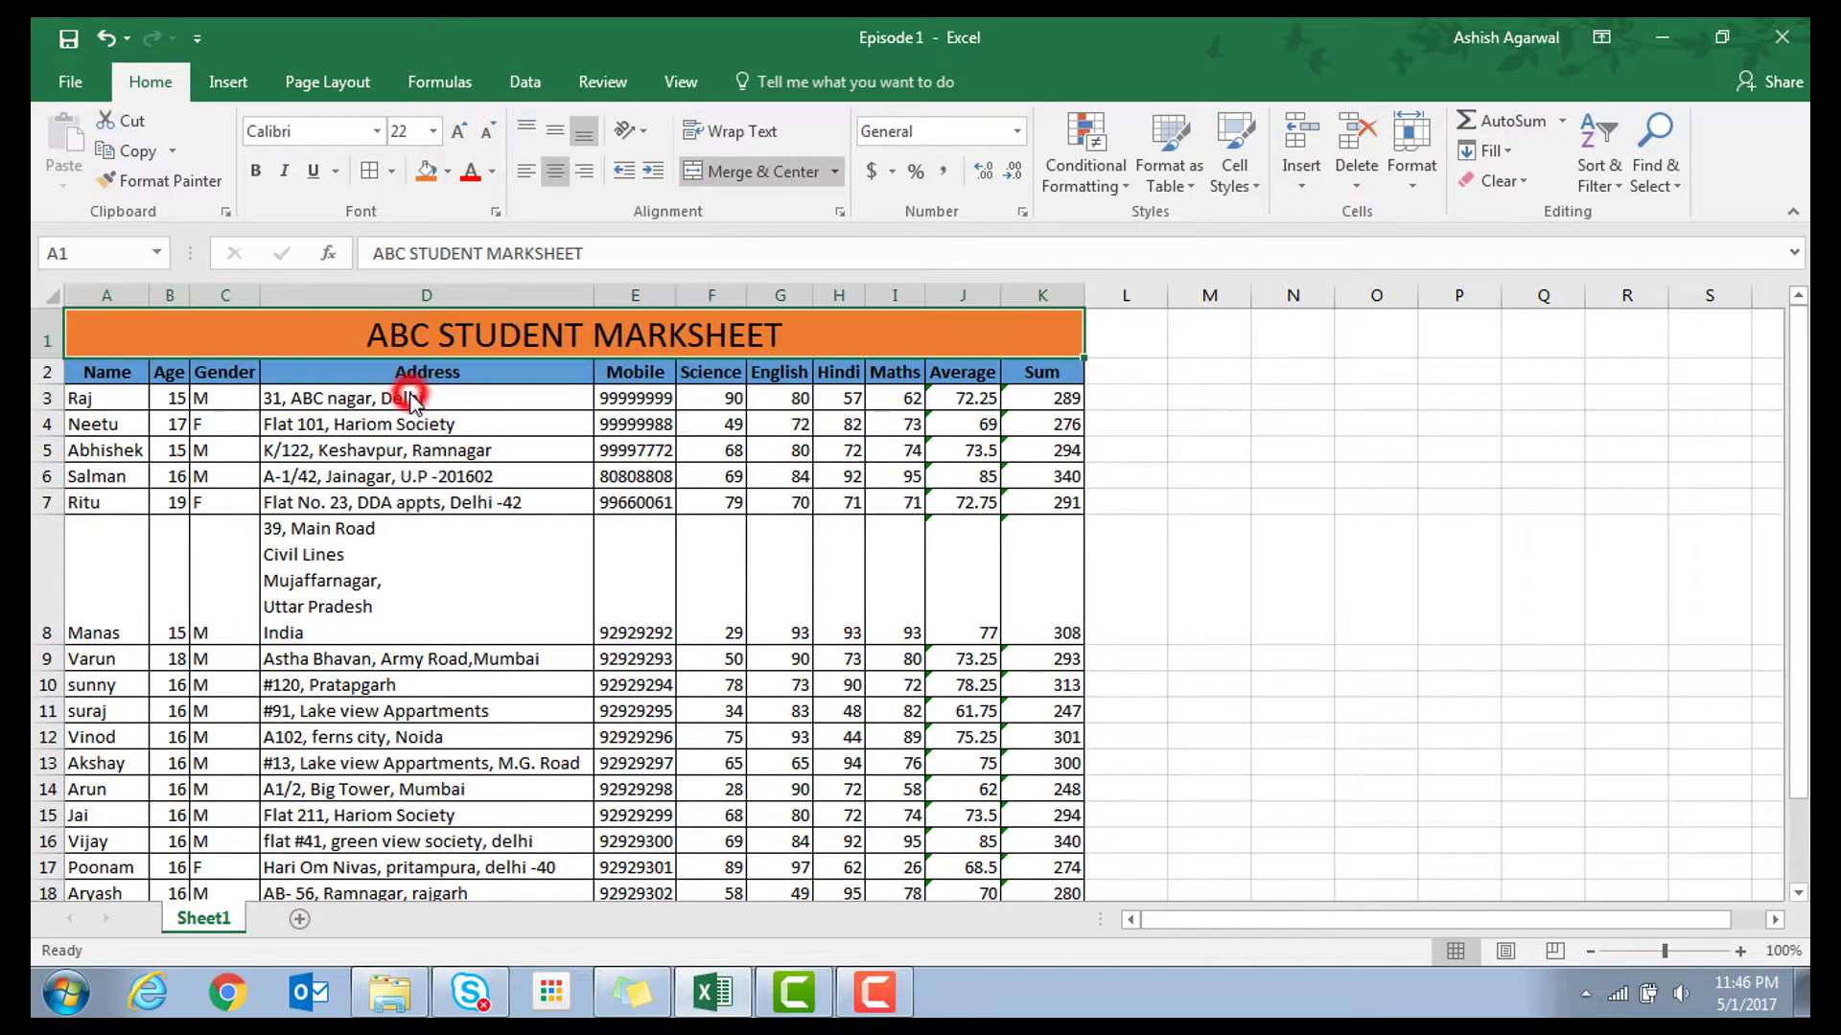
pyautogui.click(376, 133)
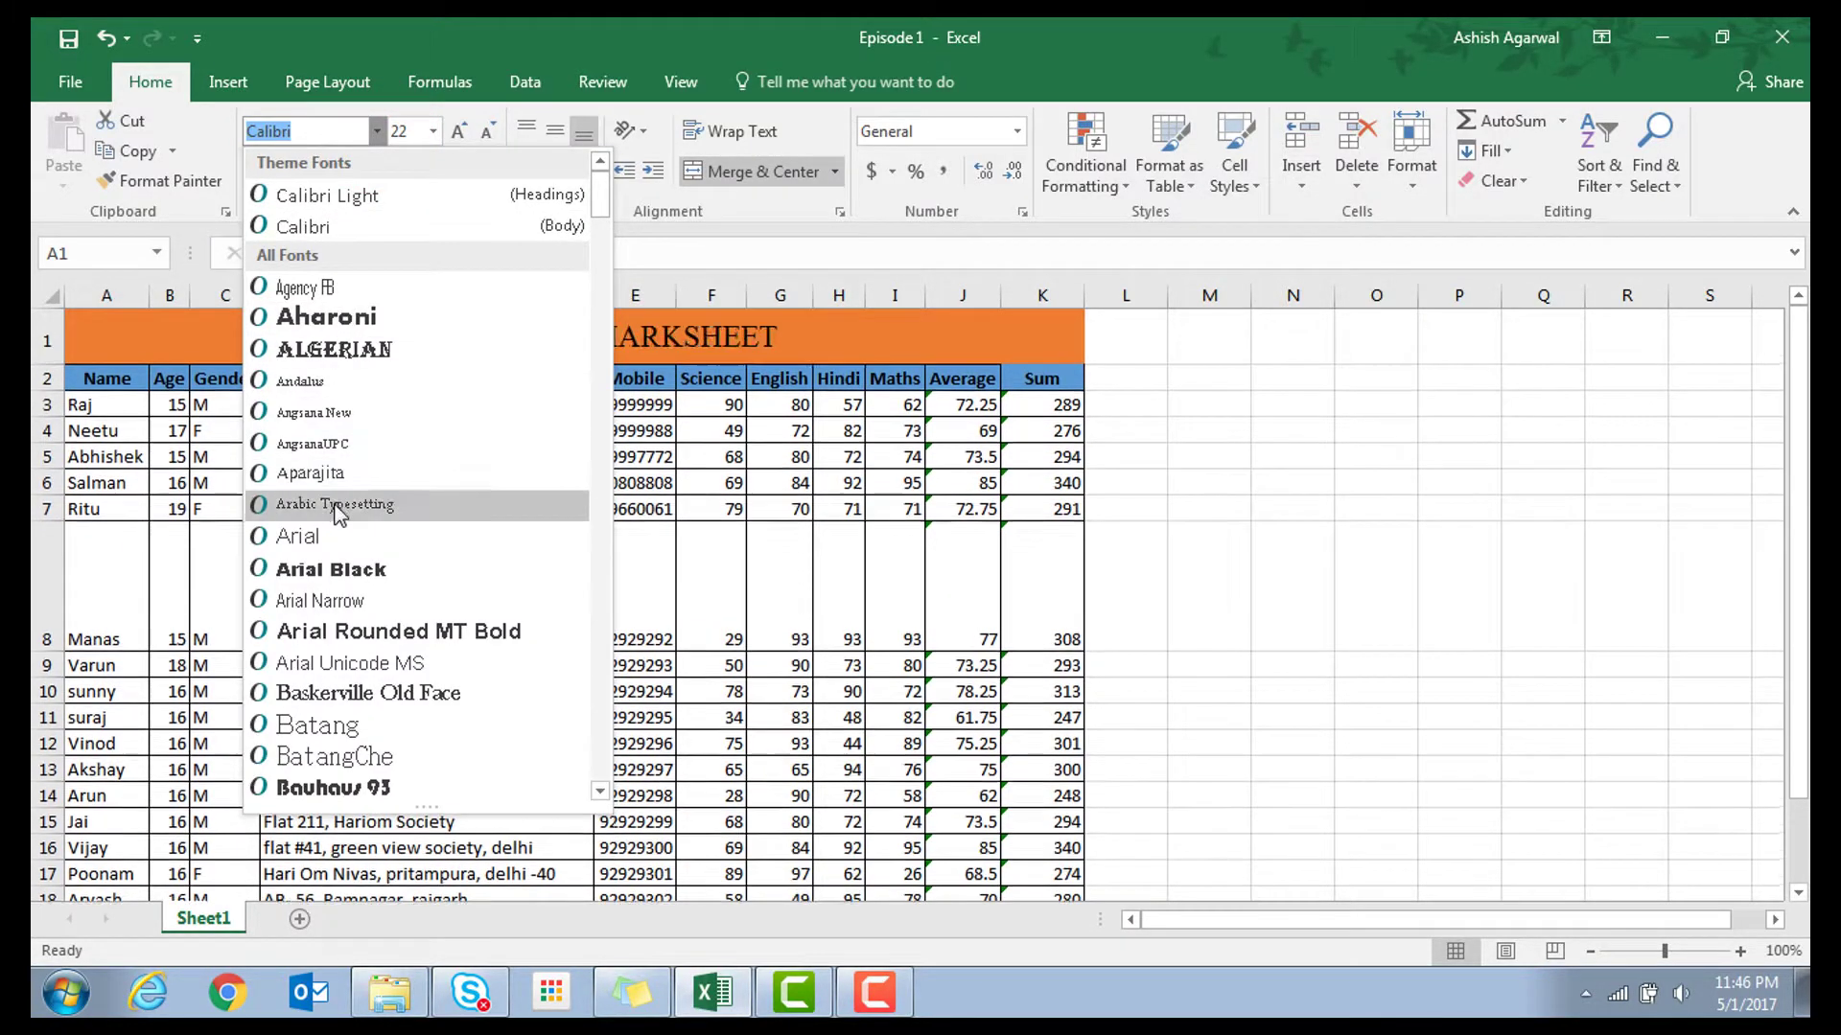
pyautogui.click(336, 572)
pyautogui.click(1014, 338)
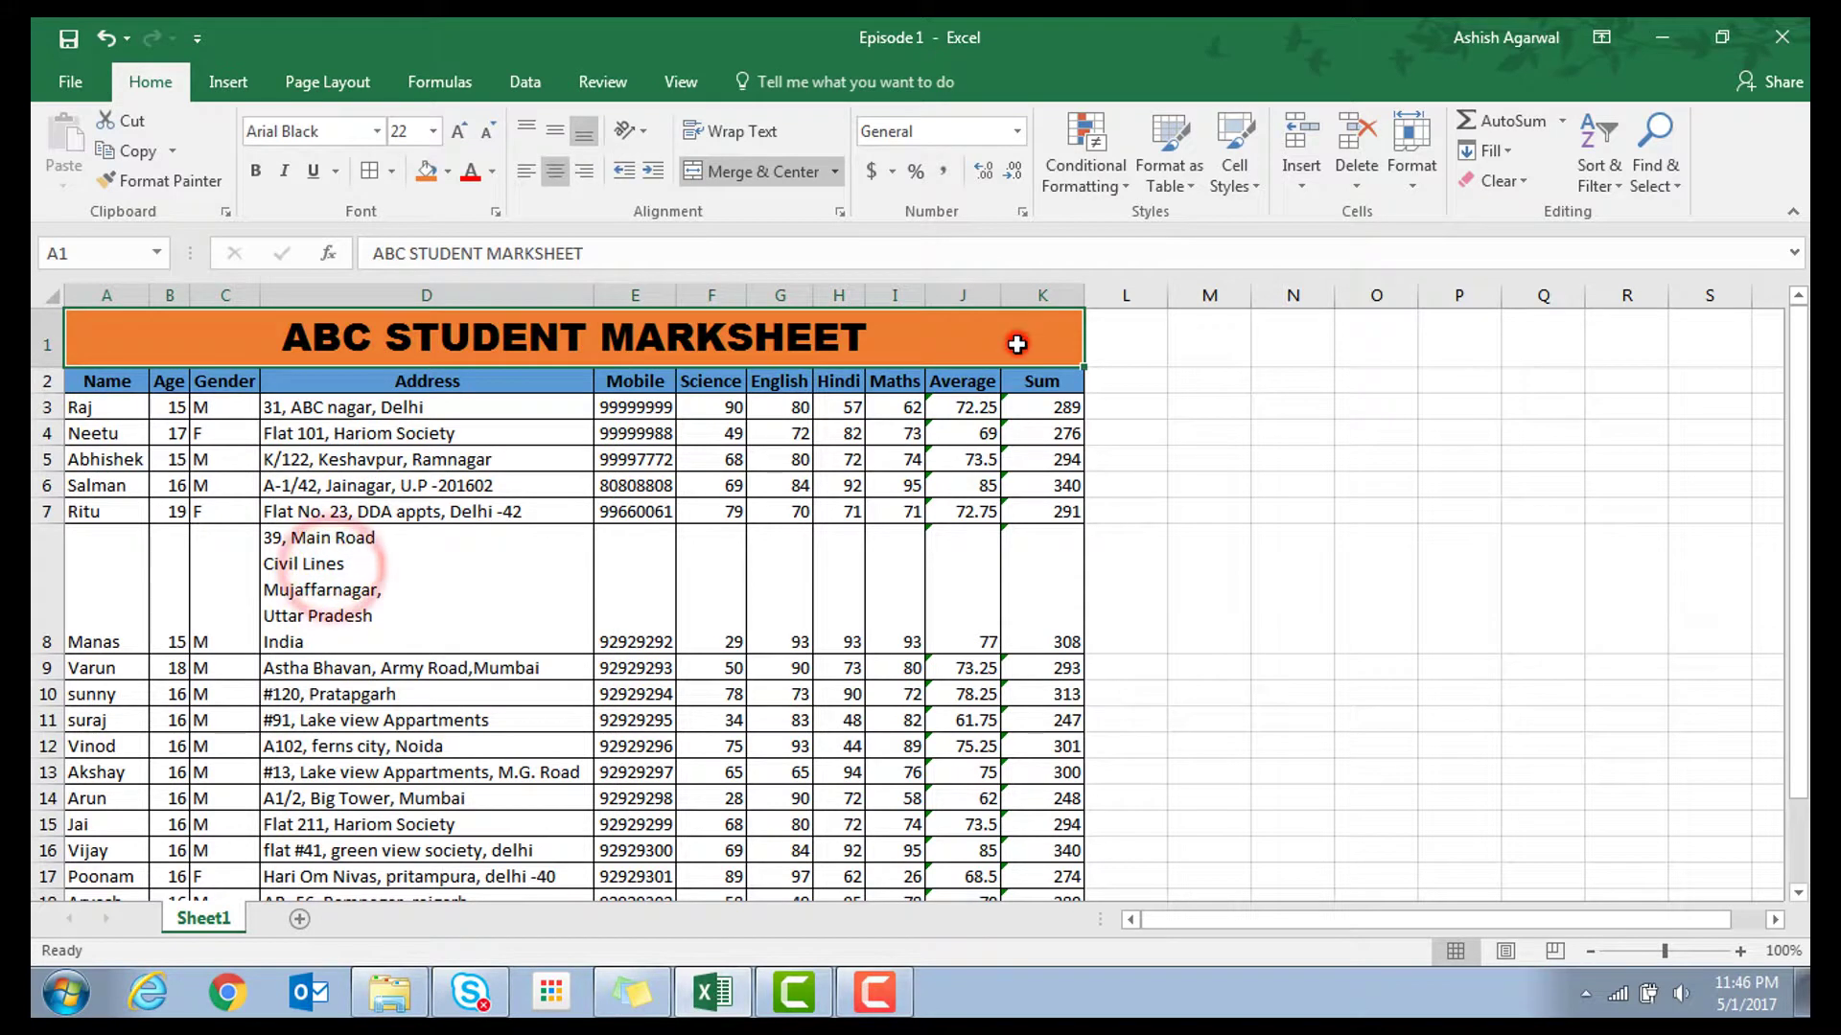
pyautogui.click(152, 351)
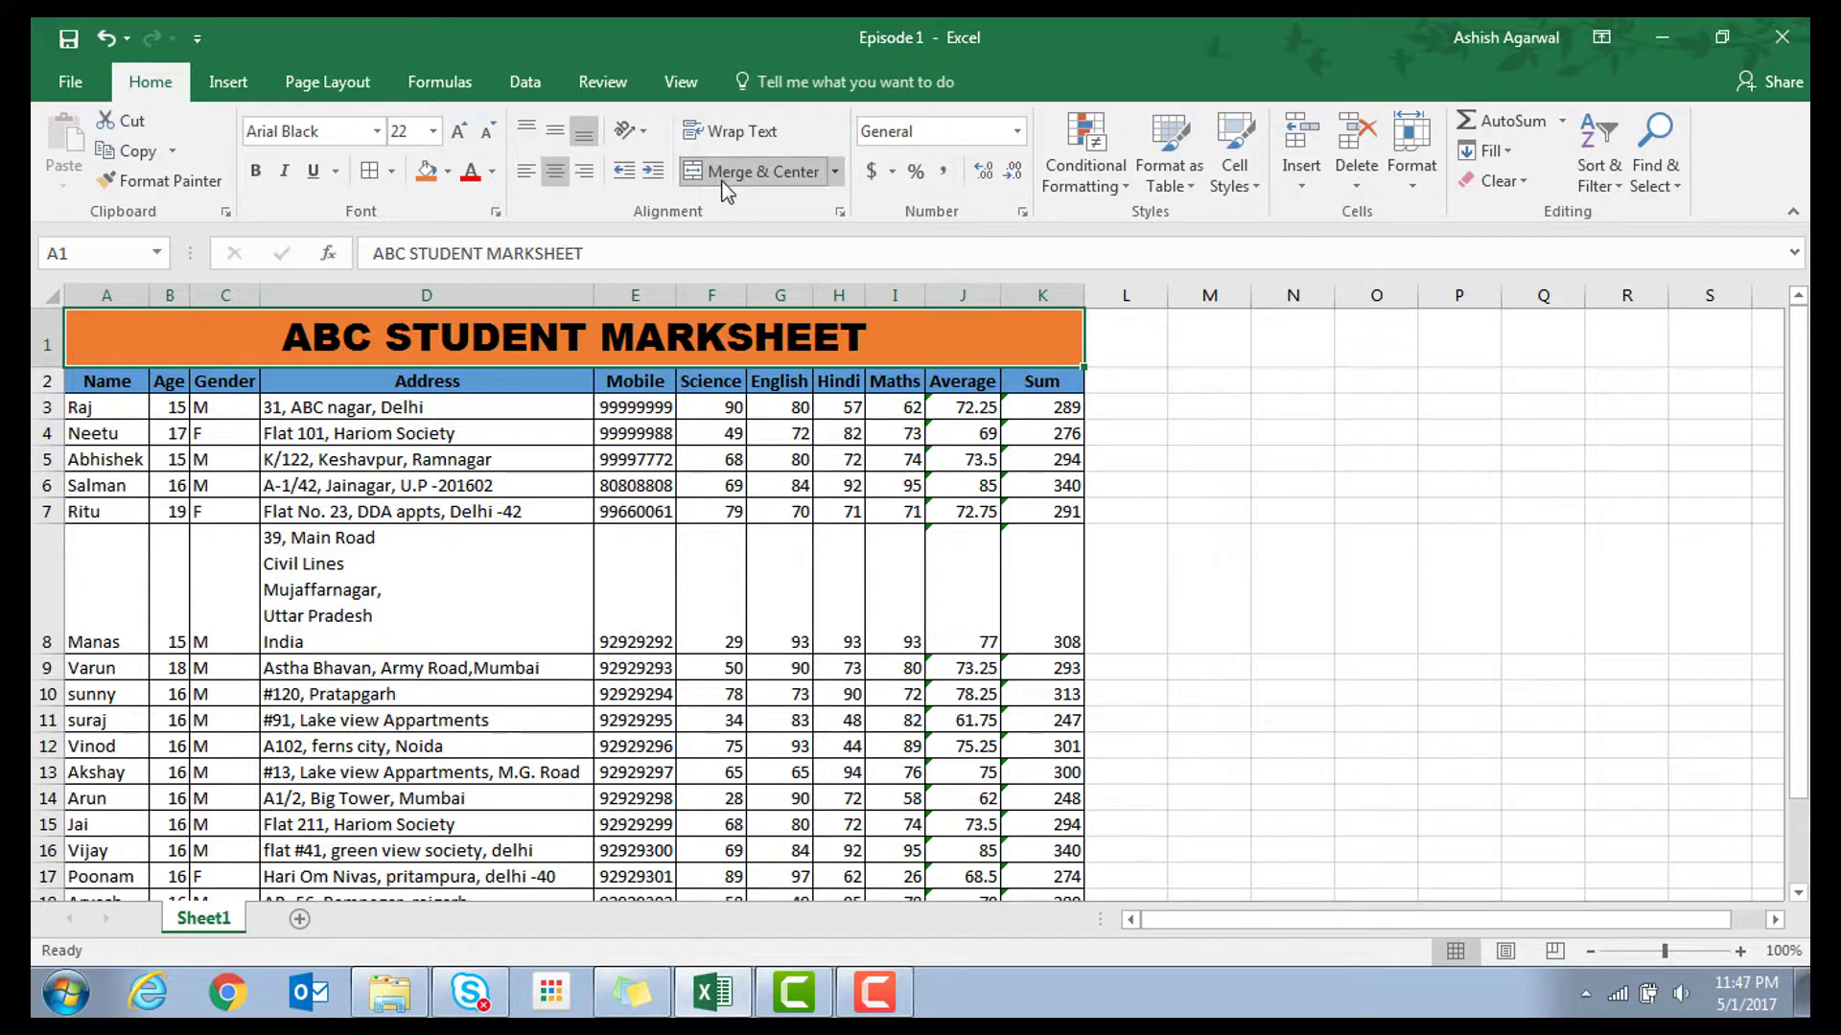
# Insert the Wingdings open-book symbol (character code 38) at the end of the title text
pyautogui.click(963, 335)
pyautogui.click(235, 79)
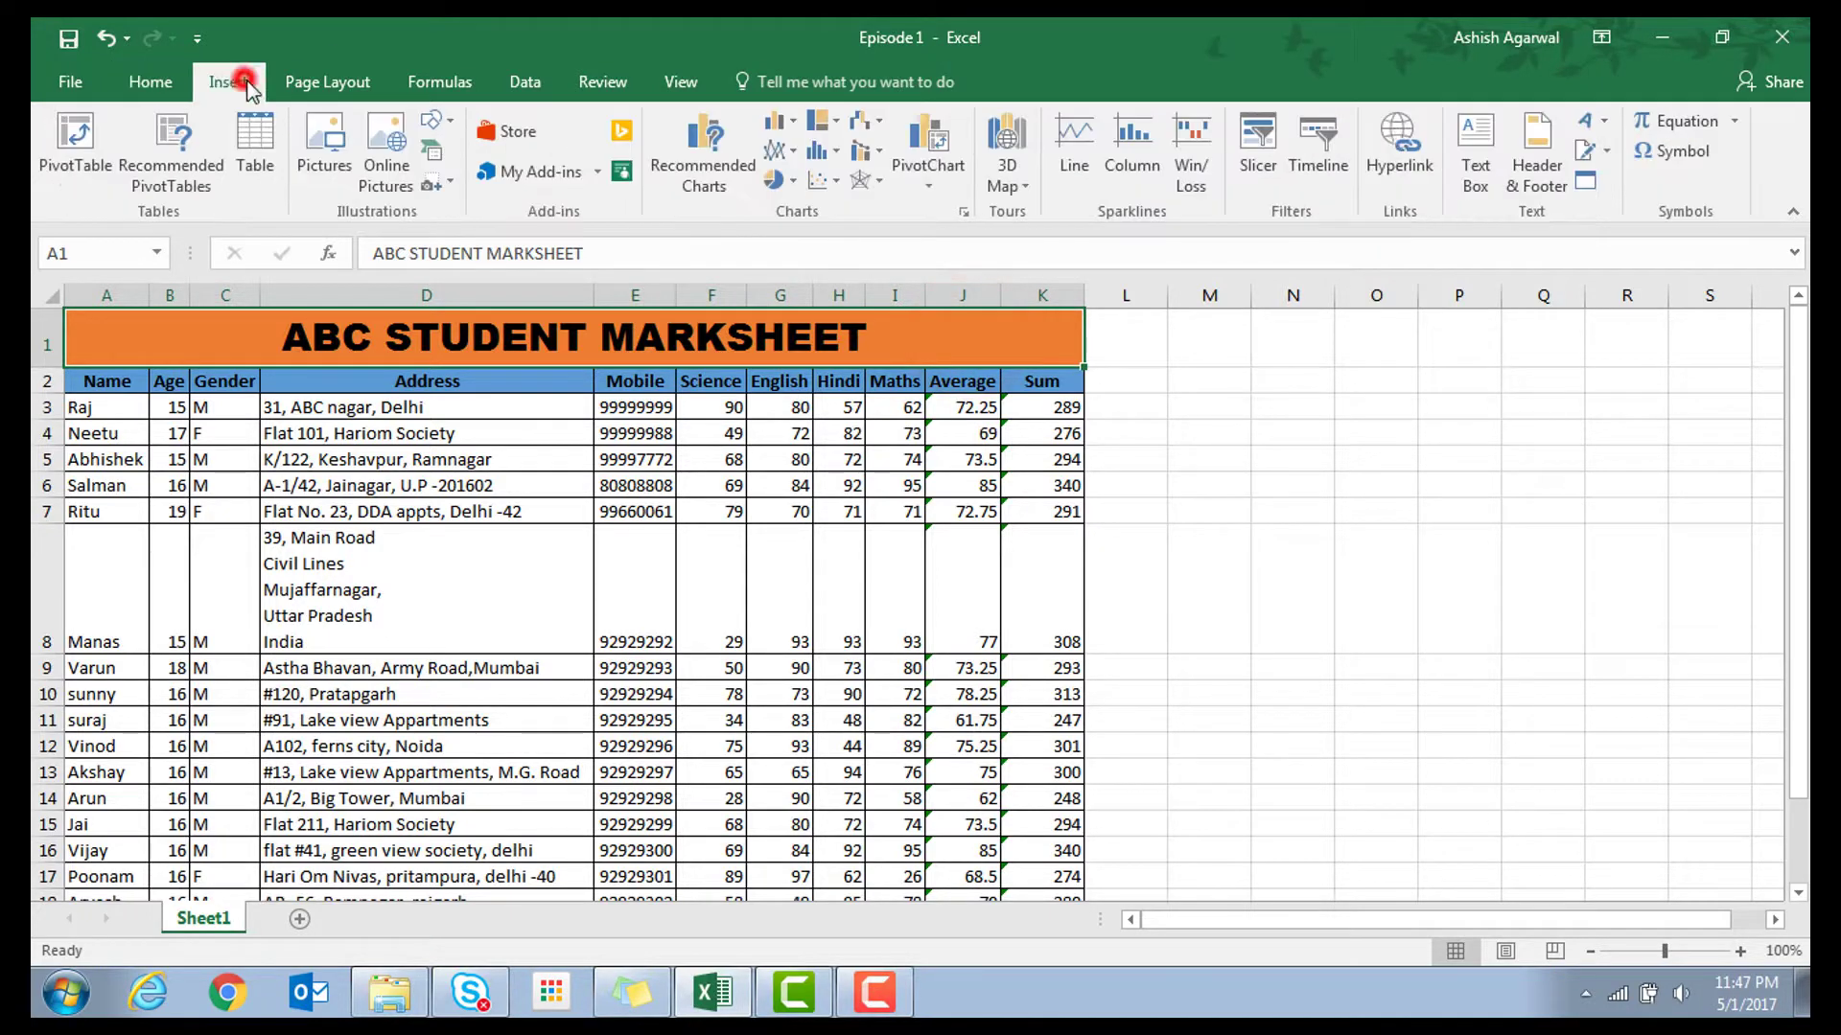
pyautogui.click(1680, 153)
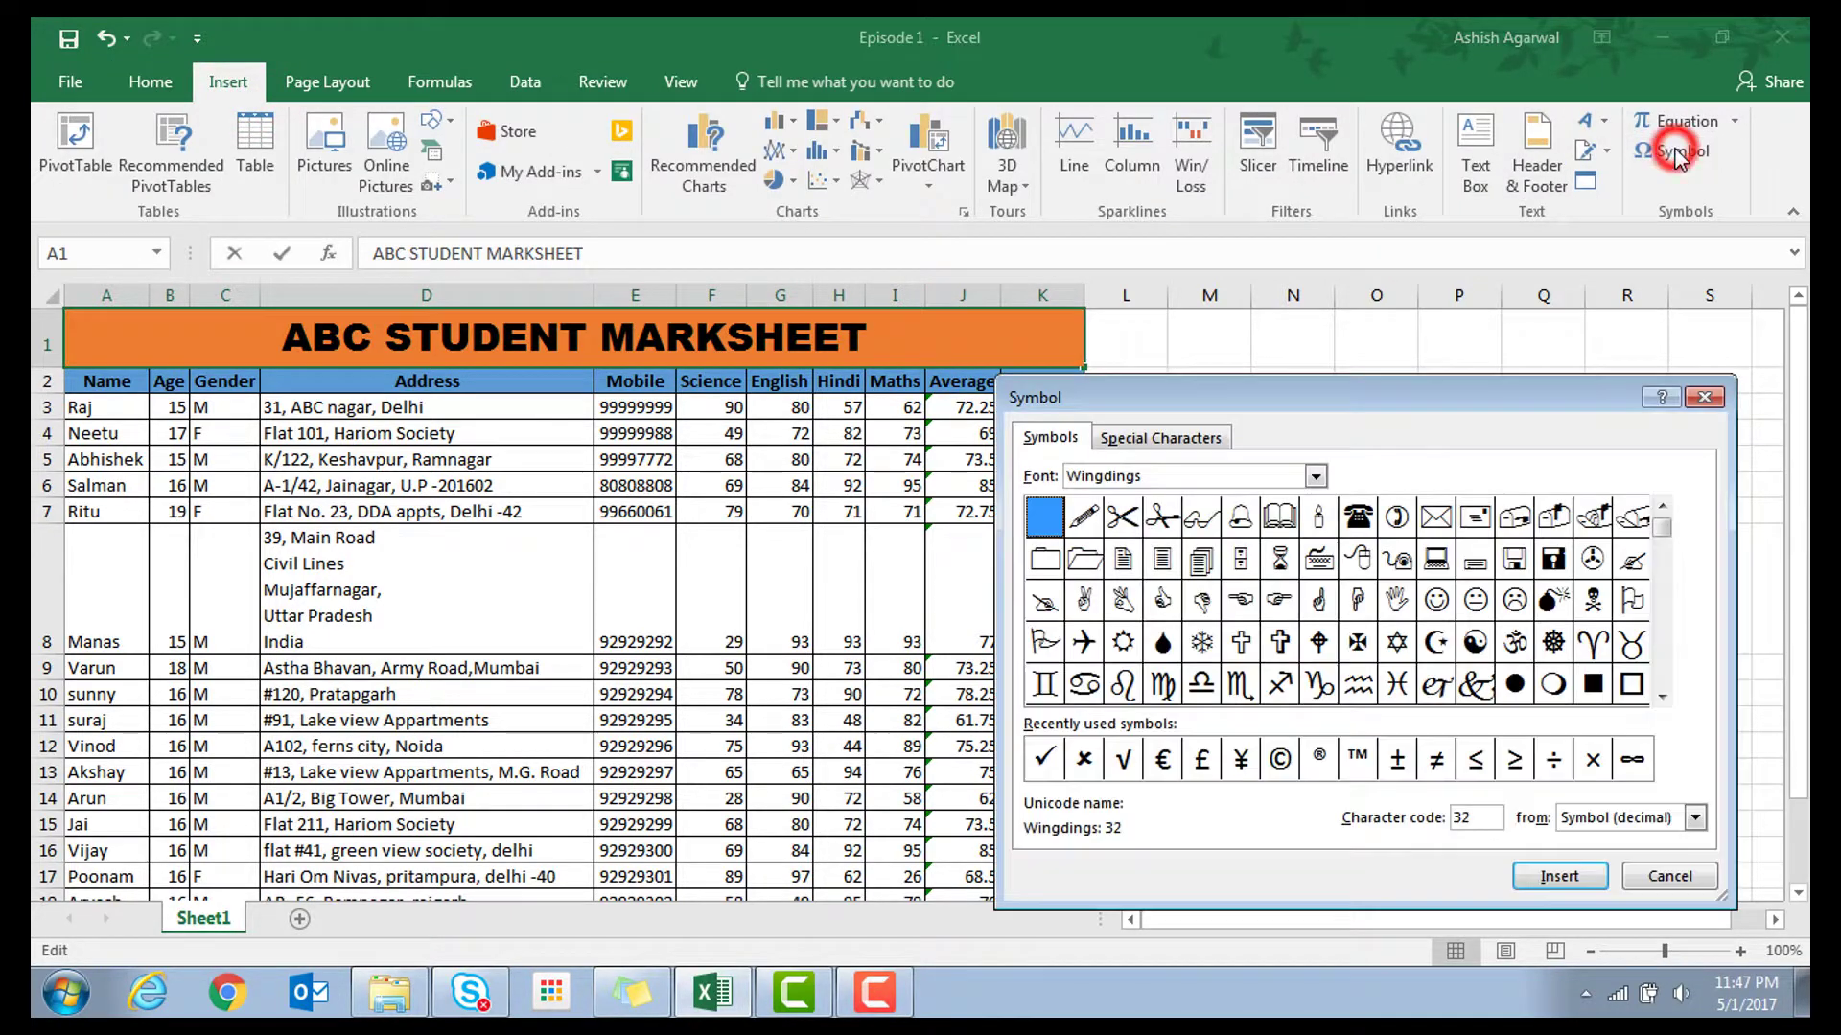
pyautogui.click(1283, 517)
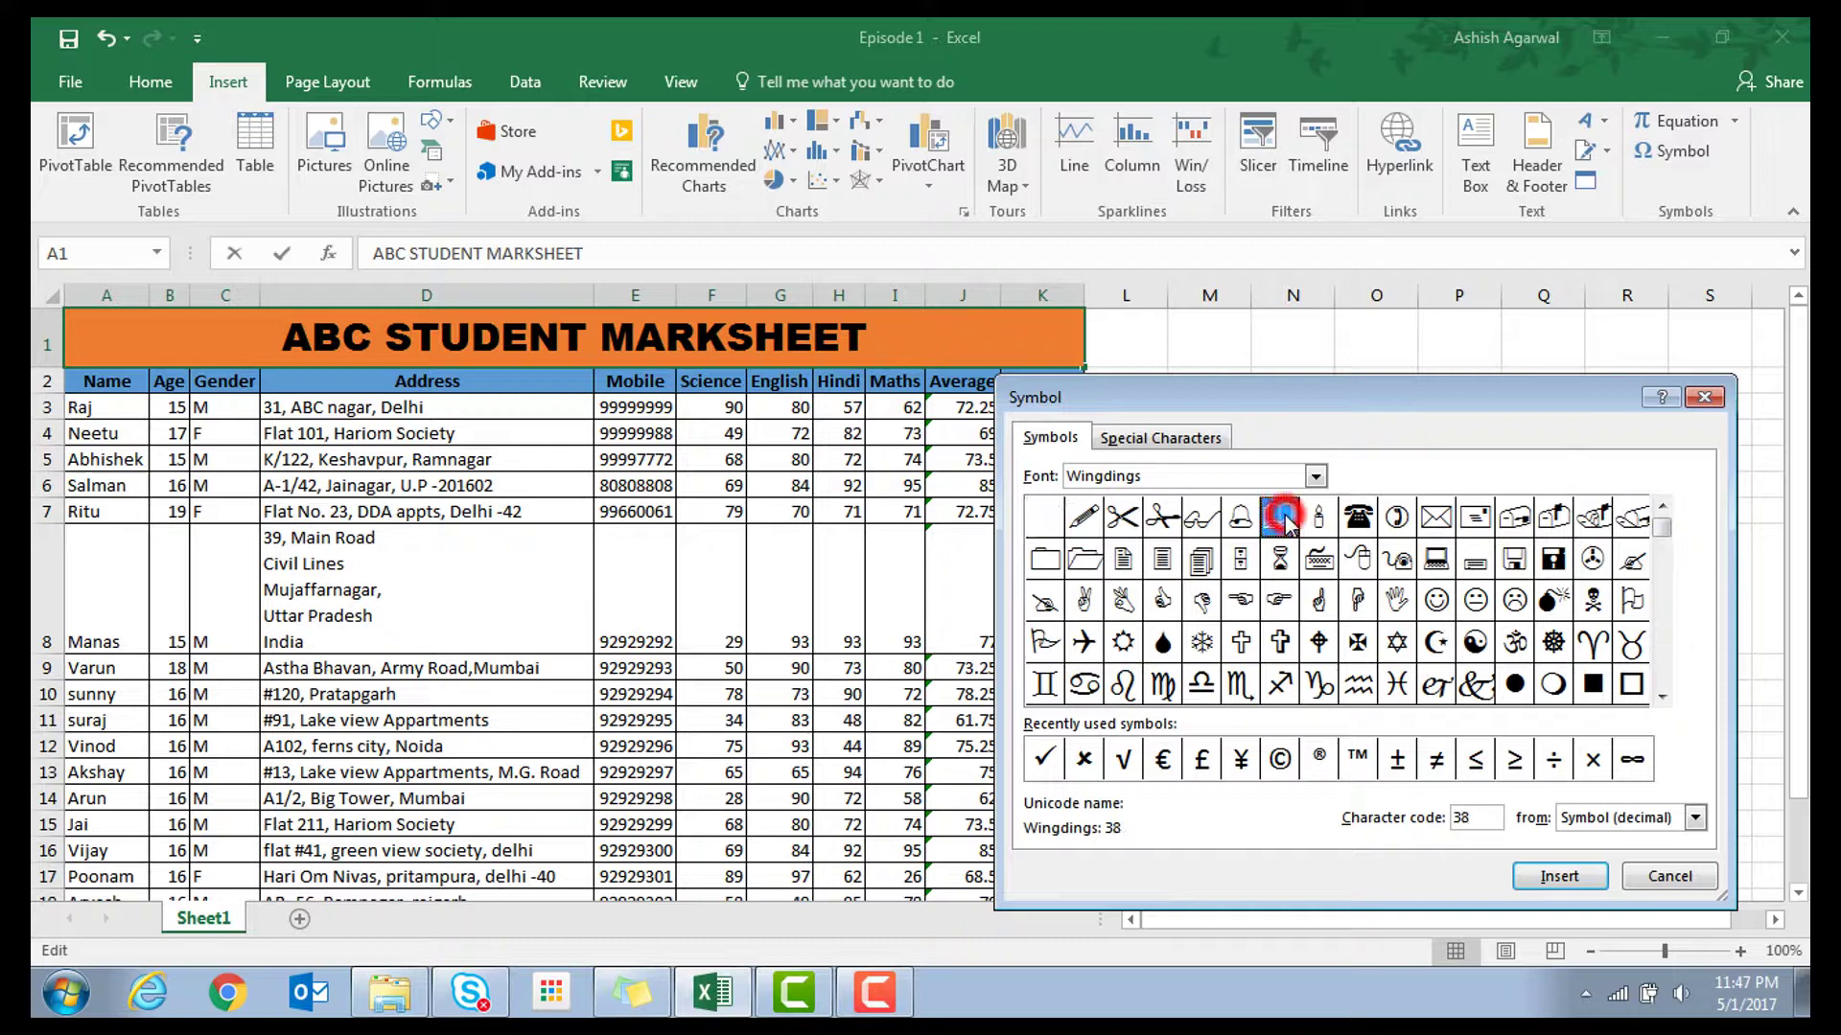
pyautogui.click(1559, 876)
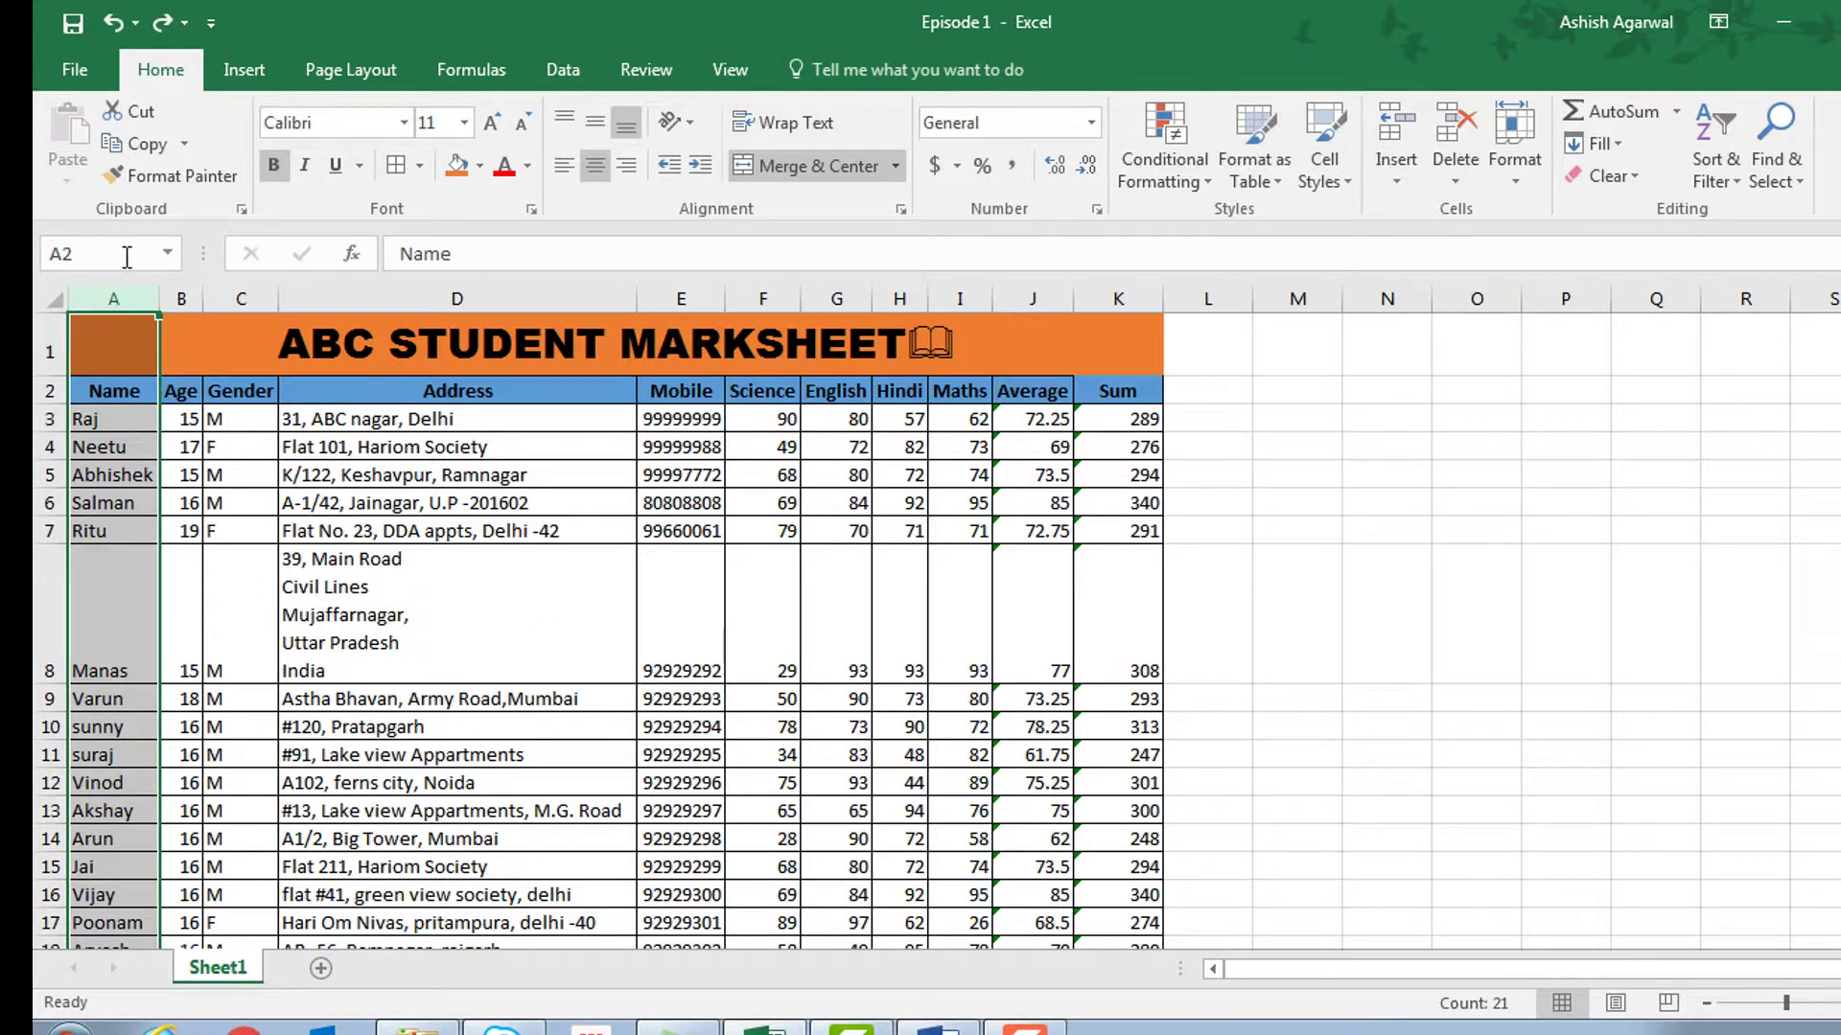
# Insert a blank column before the Name column and enter the header S.no. in A2
pyautogui.click(121, 298)
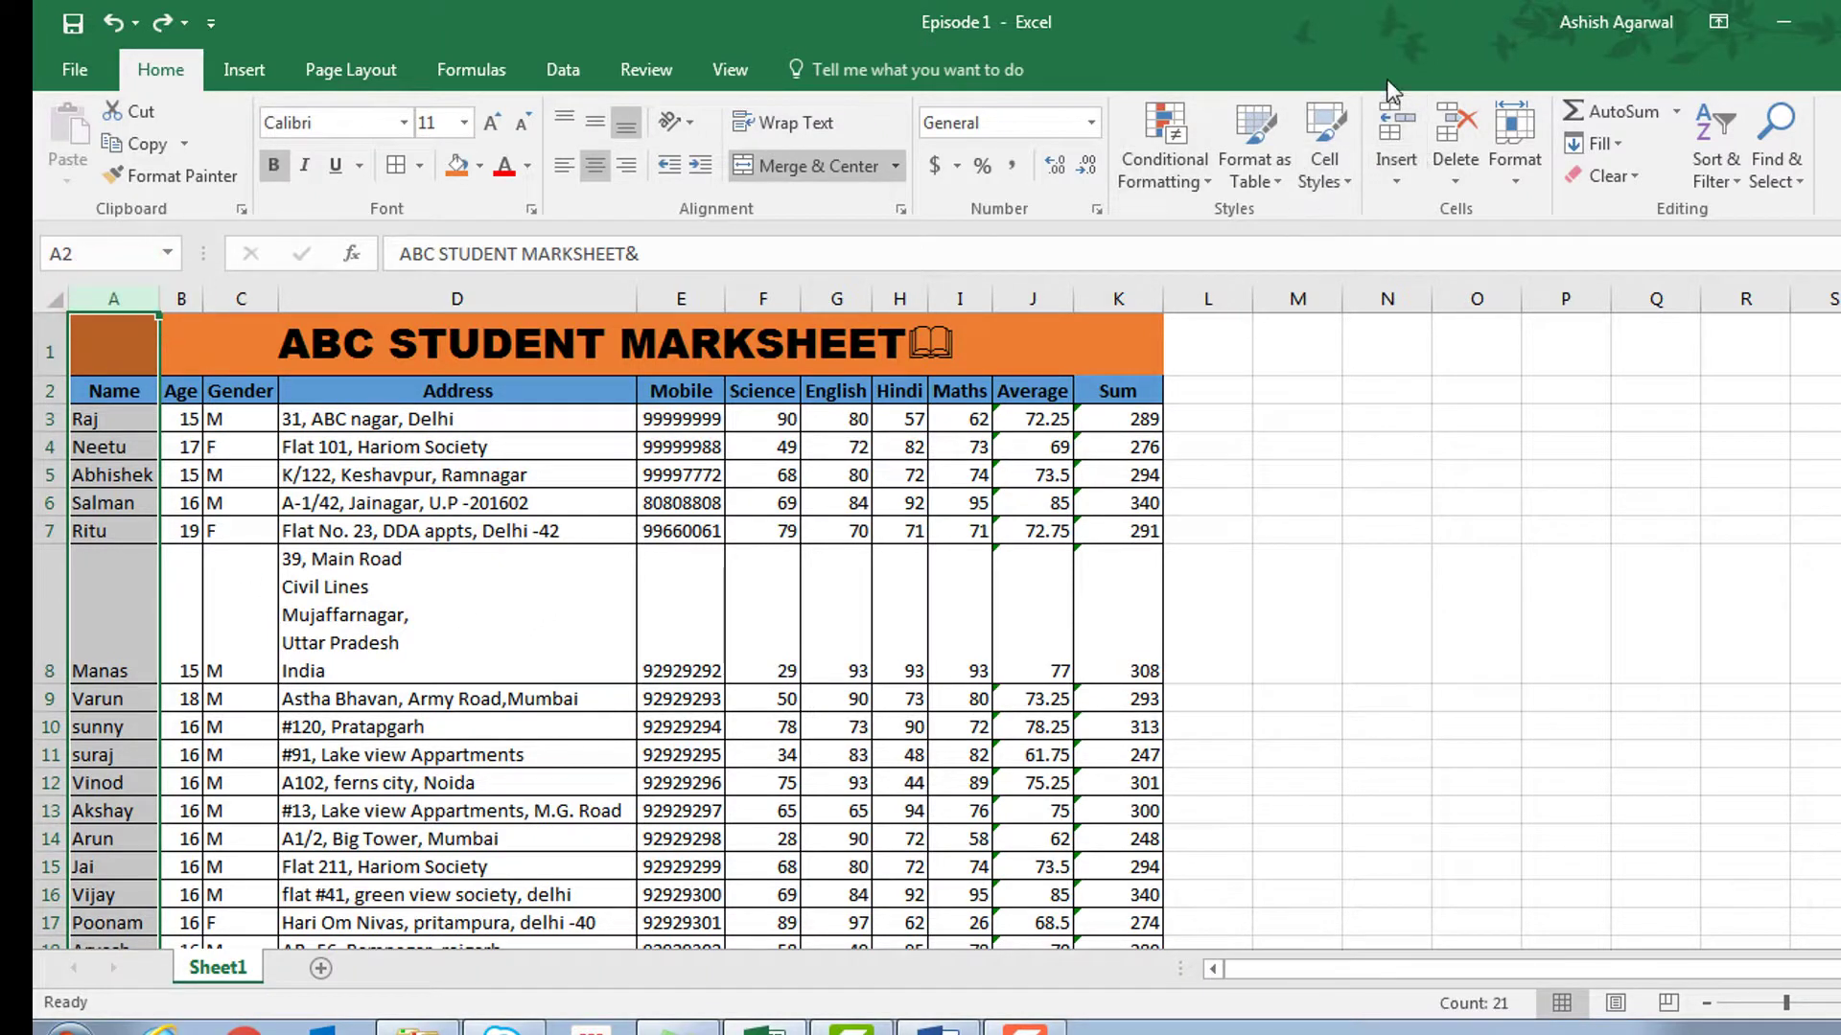
pyautogui.click(1396, 123)
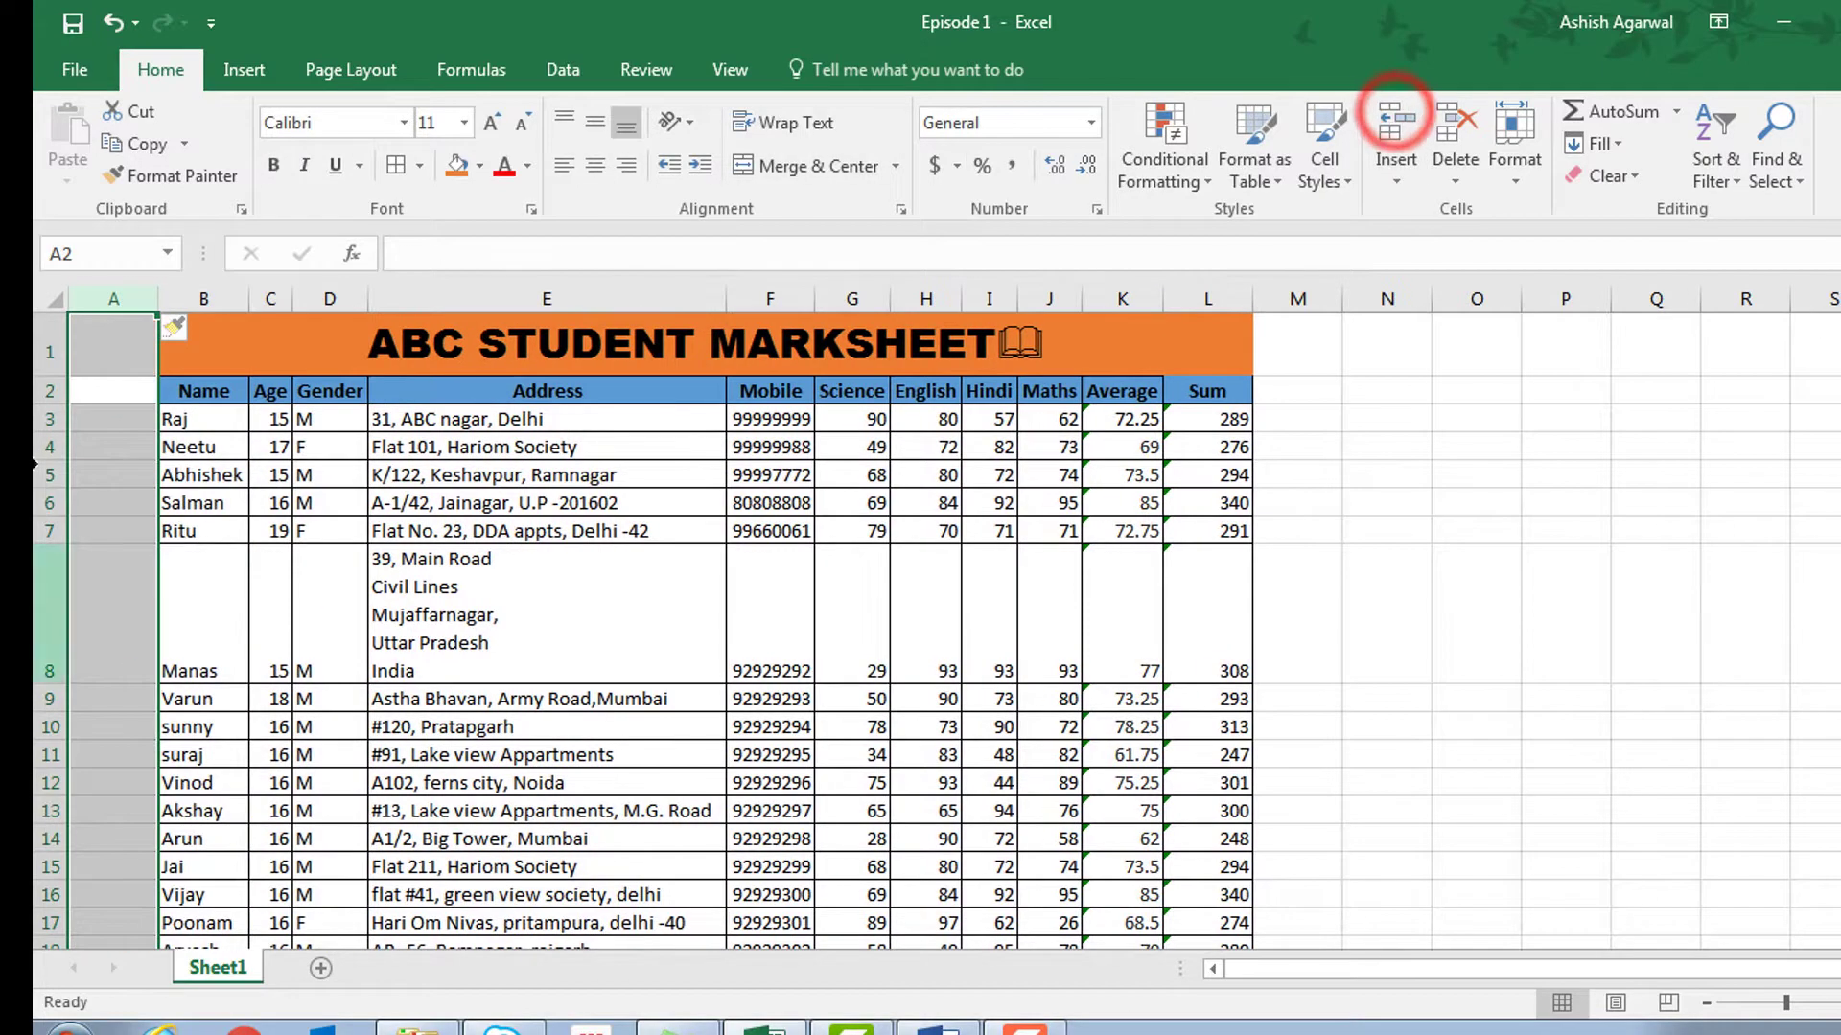
pyautogui.click(104, 387)
pyautogui.write('S')
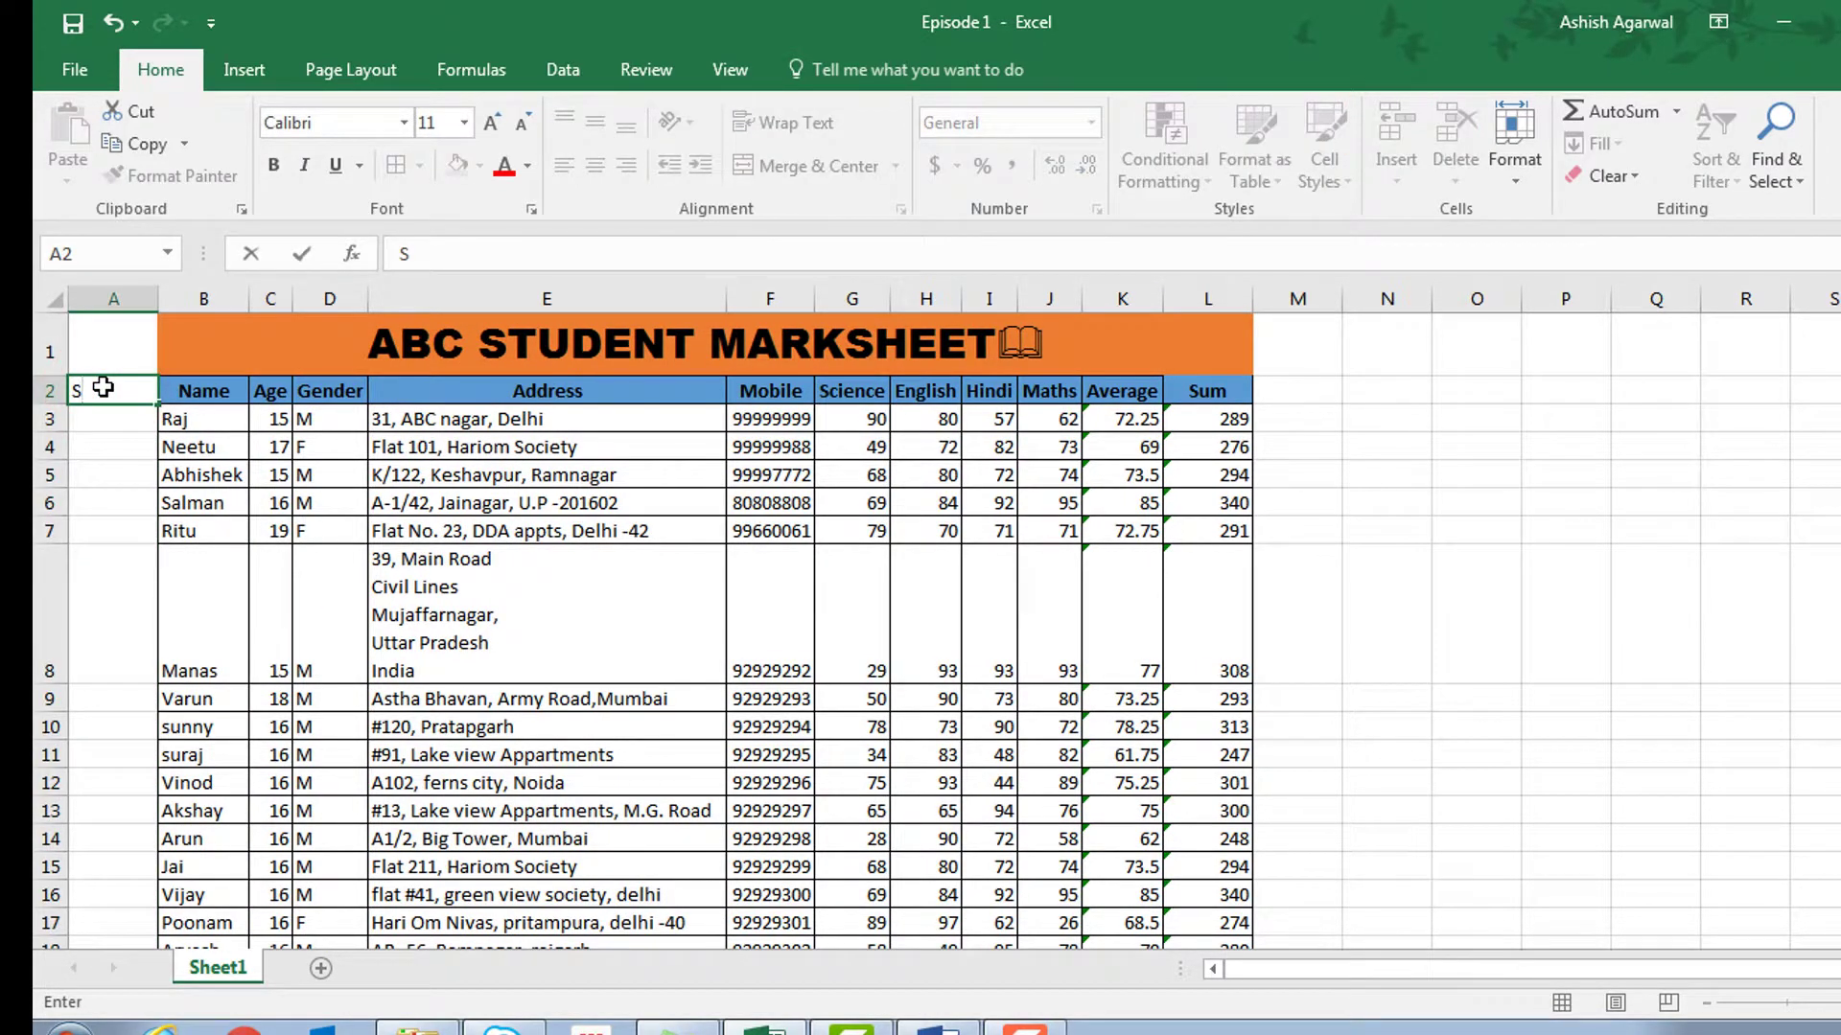
pyautogui.write('.no')
pyautogui.press('Return')
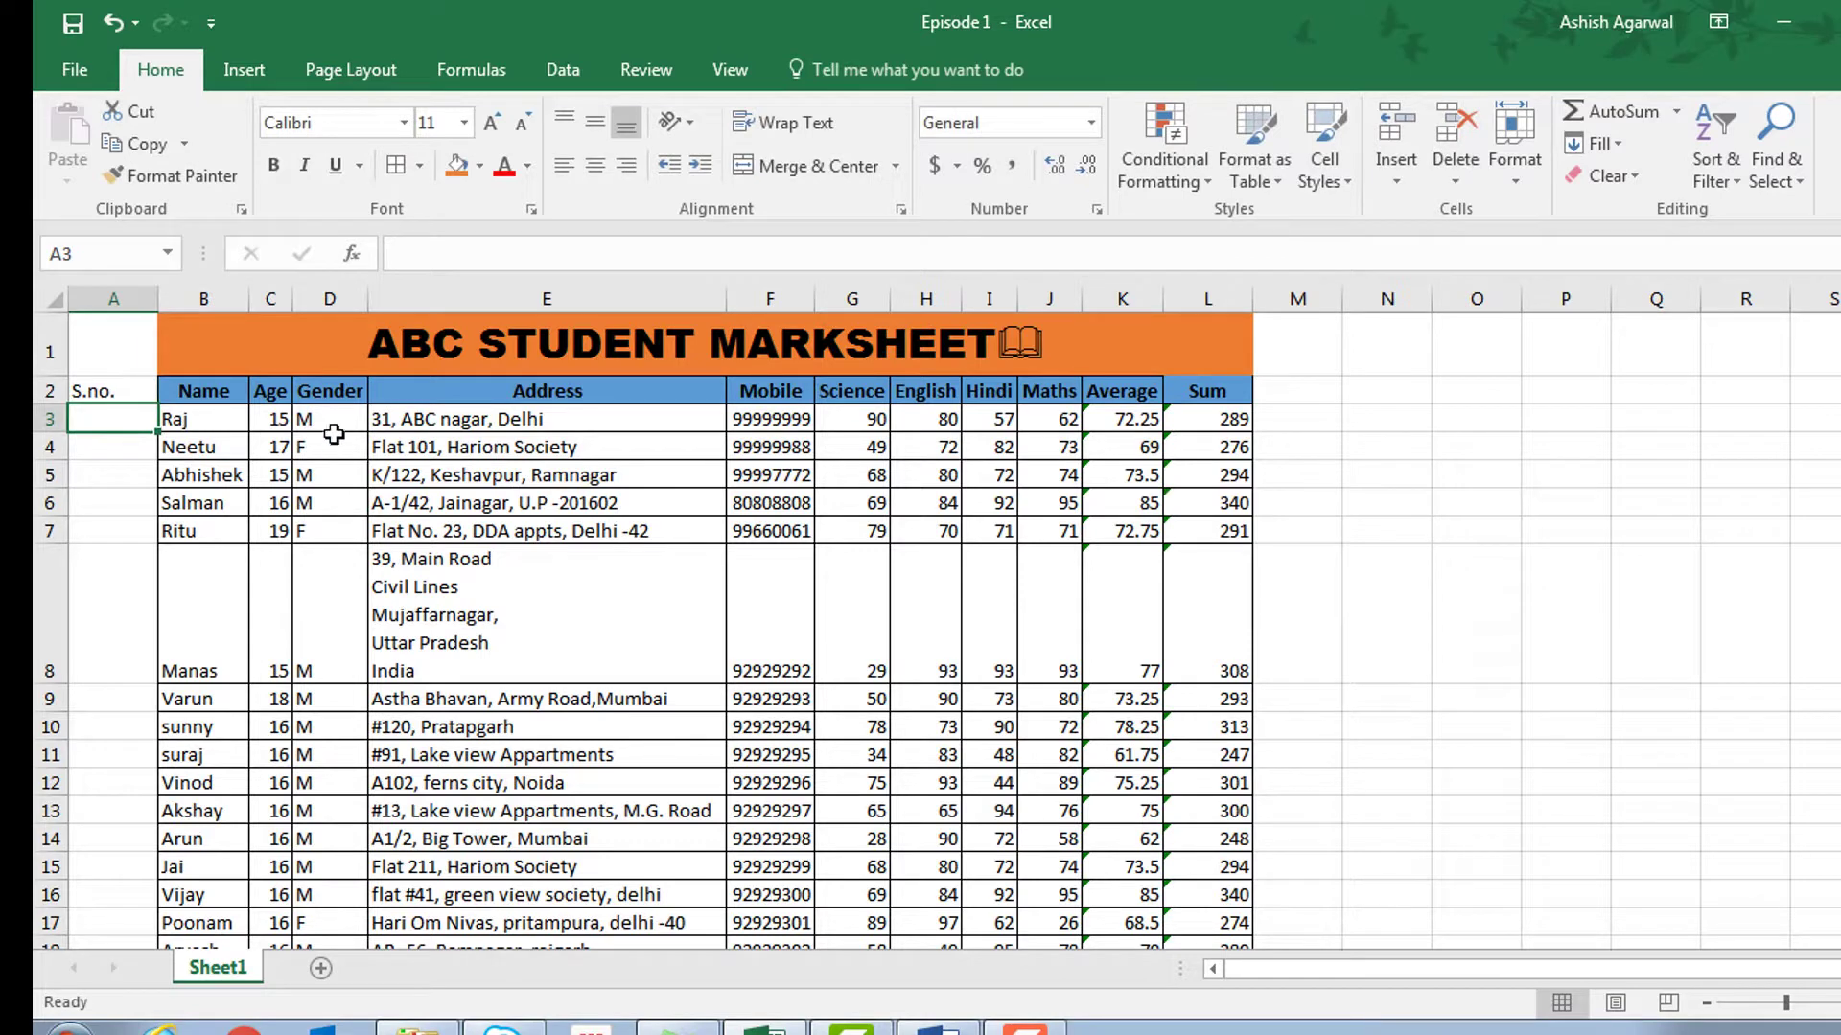
# Copy the Name header's formatting onto the S.no. header in A2 with Format Painter
pyautogui.click(124, 387)
pyautogui.click(165, 388)
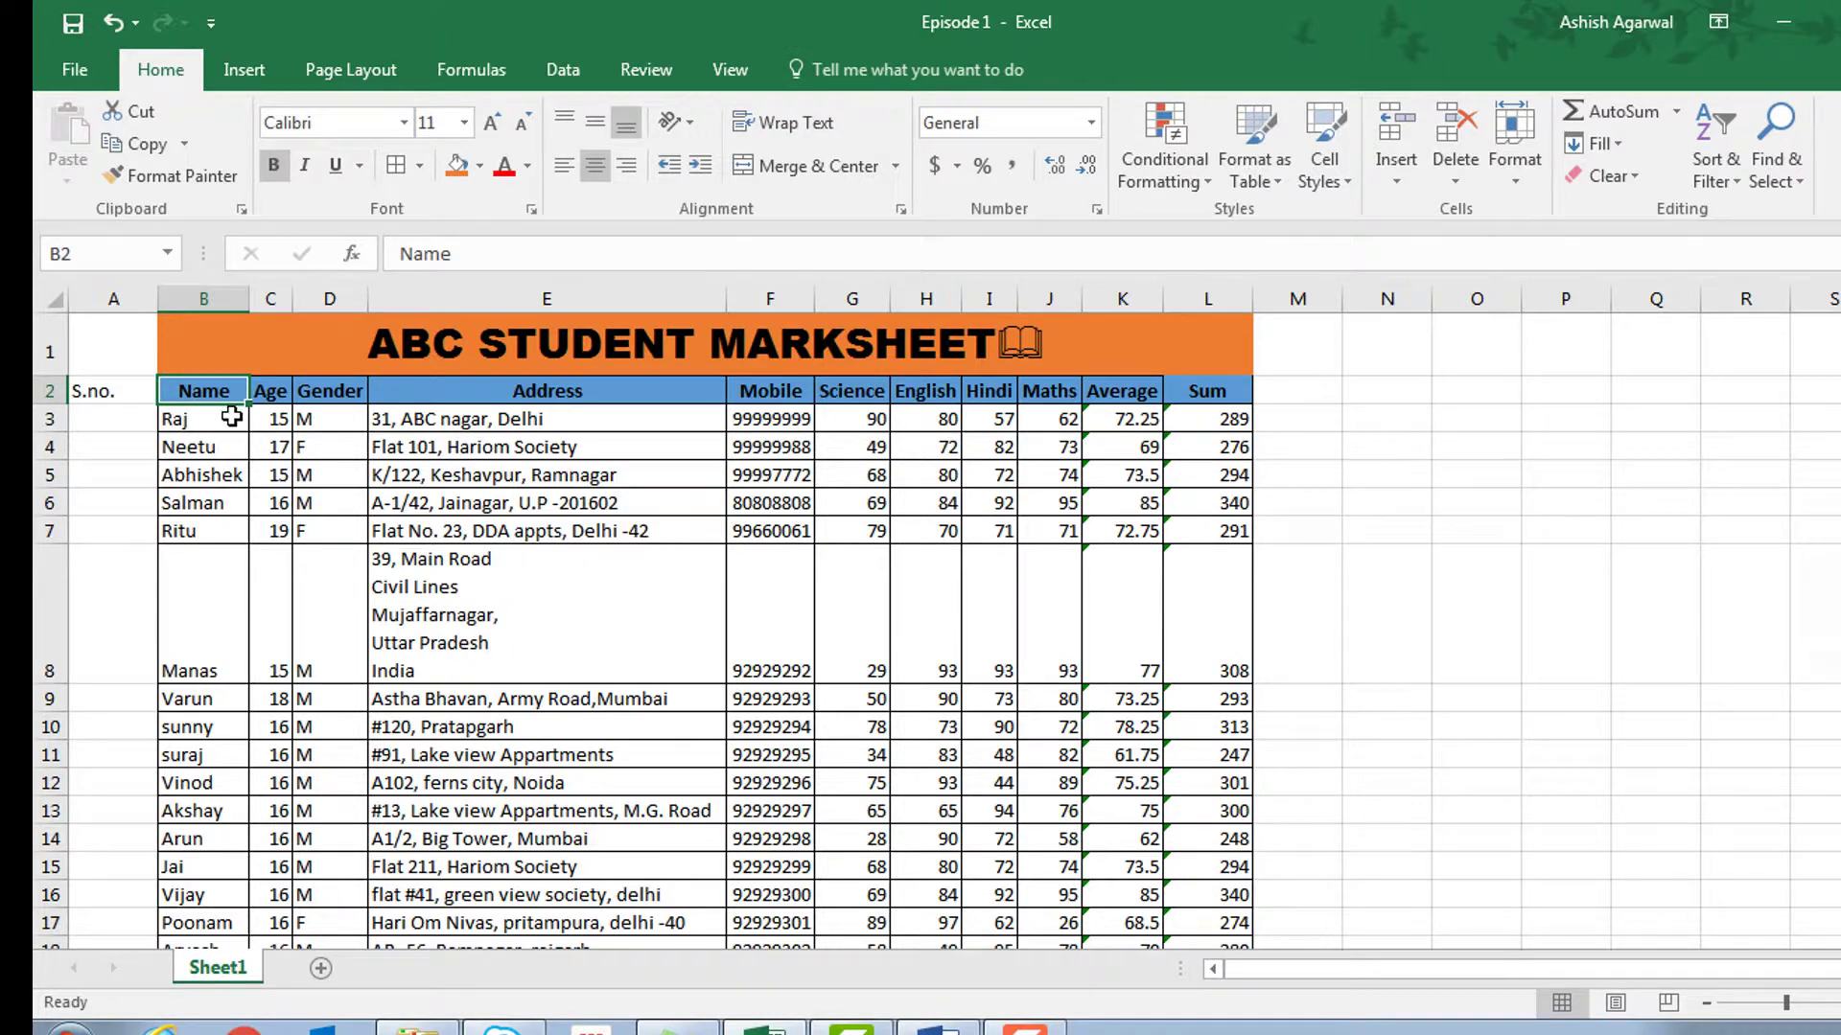
pyautogui.click(201, 179)
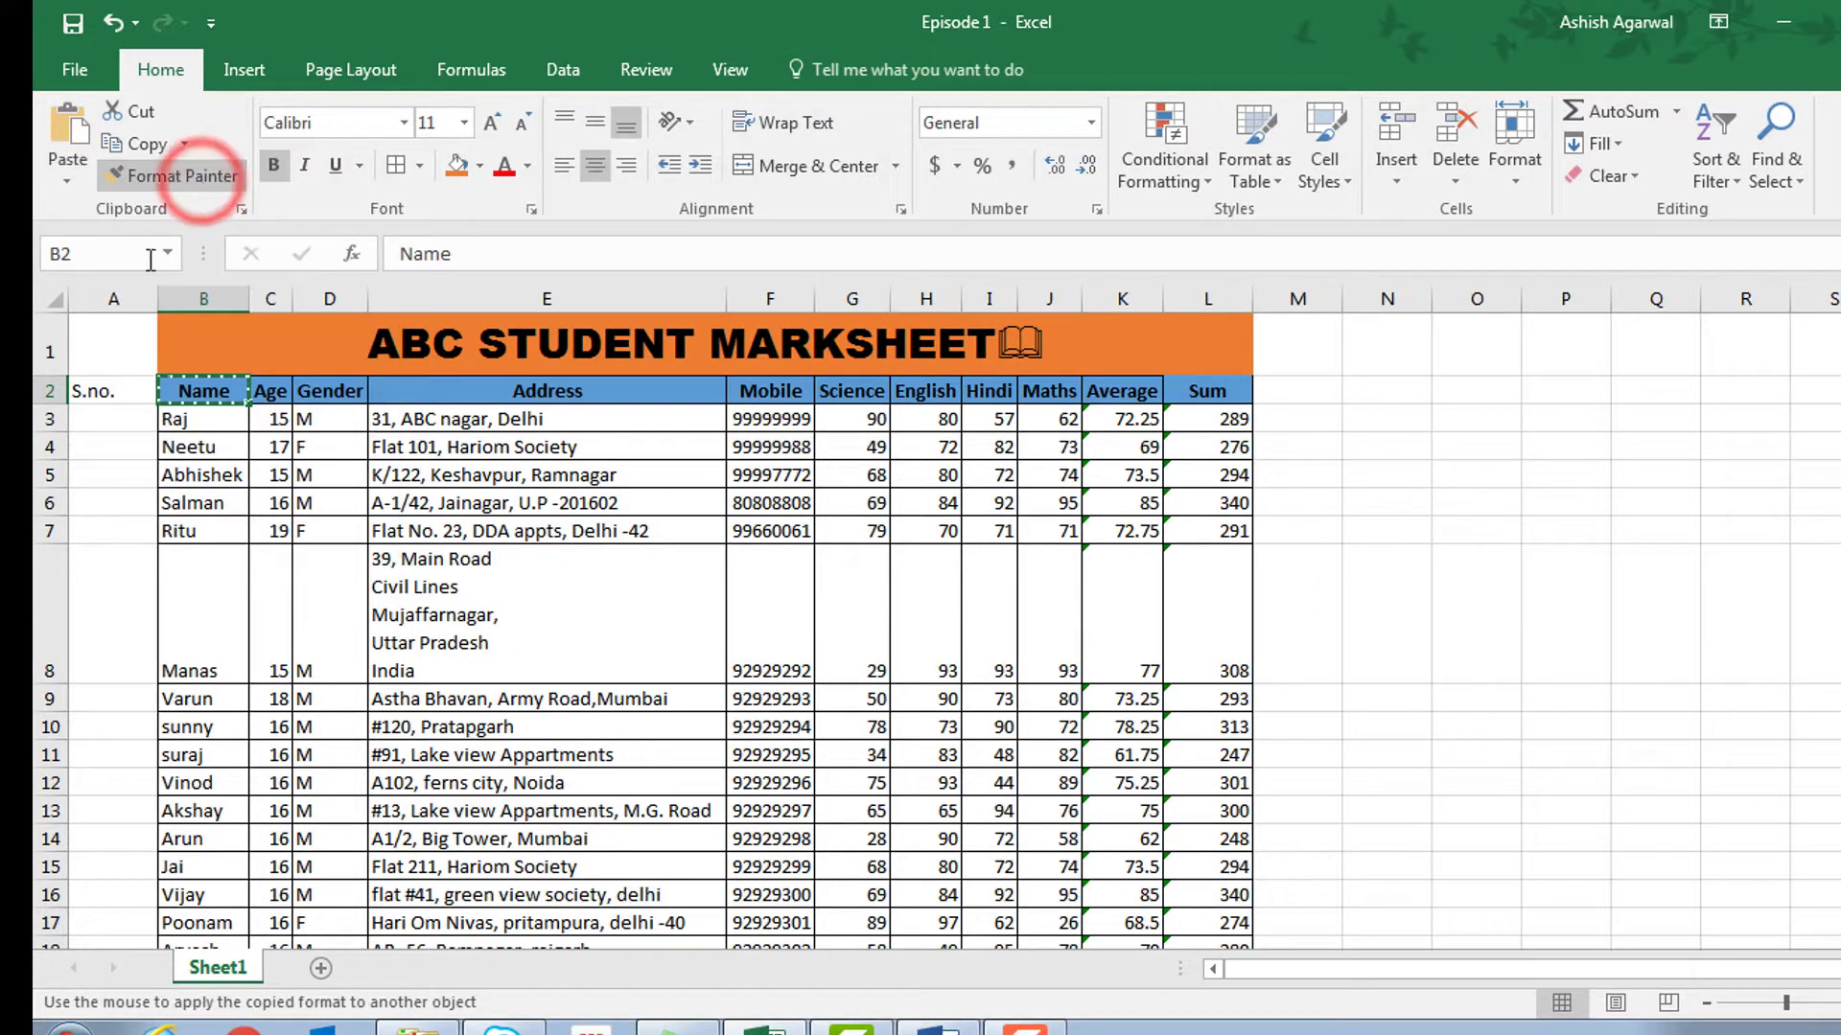
pyautogui.click(123, 389)
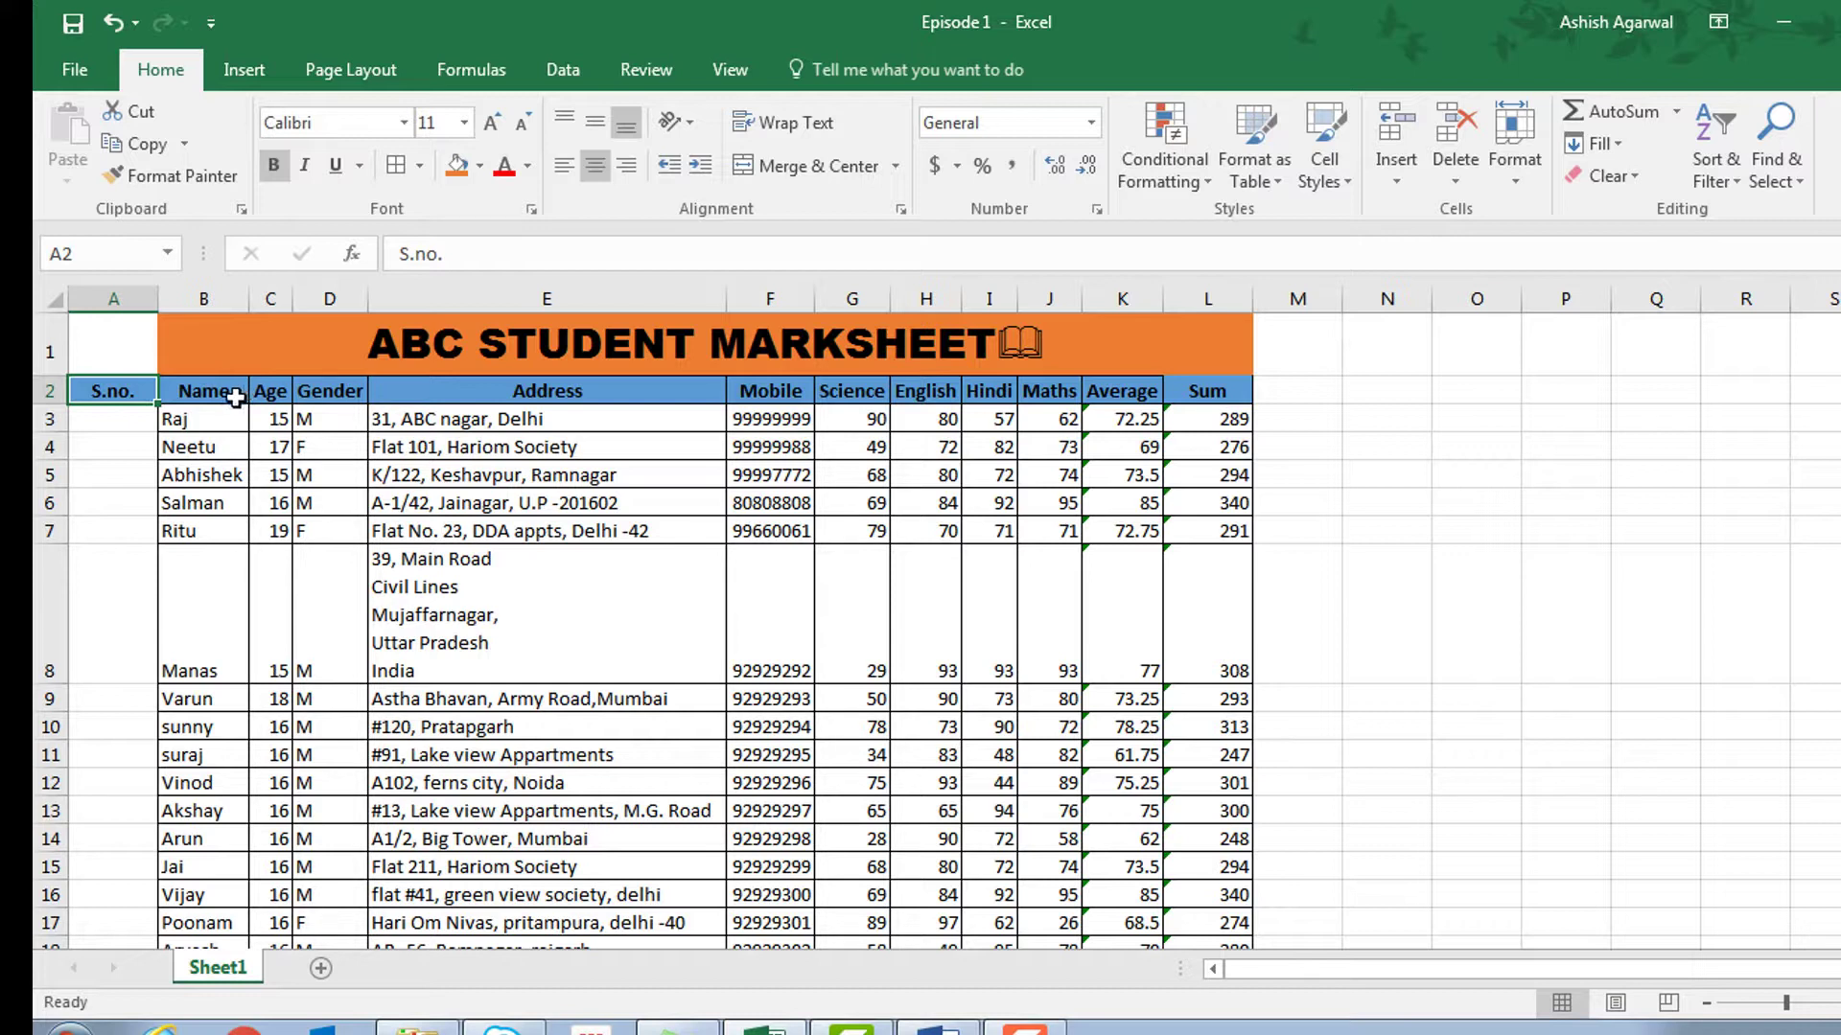
# Unmerge the ABC STUDENT MARKSHEET title cells spanning B1:L1
pyautogui.click(129, 360)
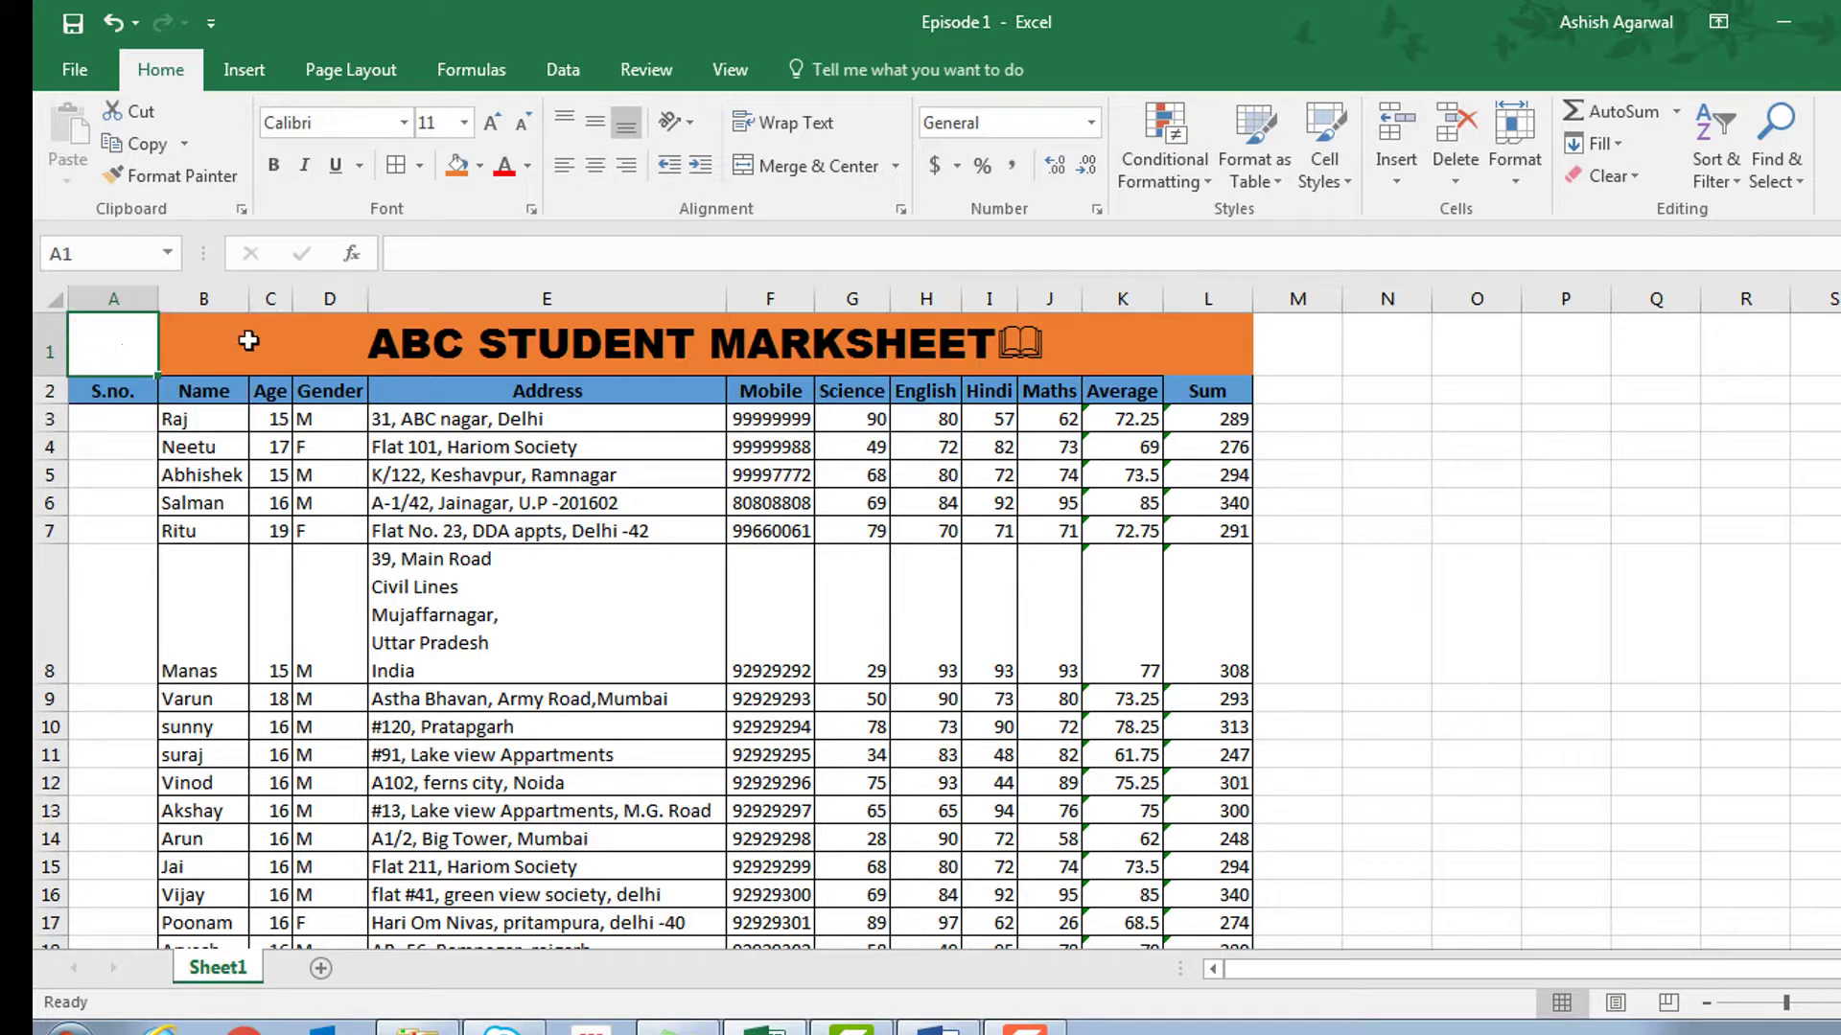
pyautogui.click(305, 342)
pyautogui.click(120, 341)
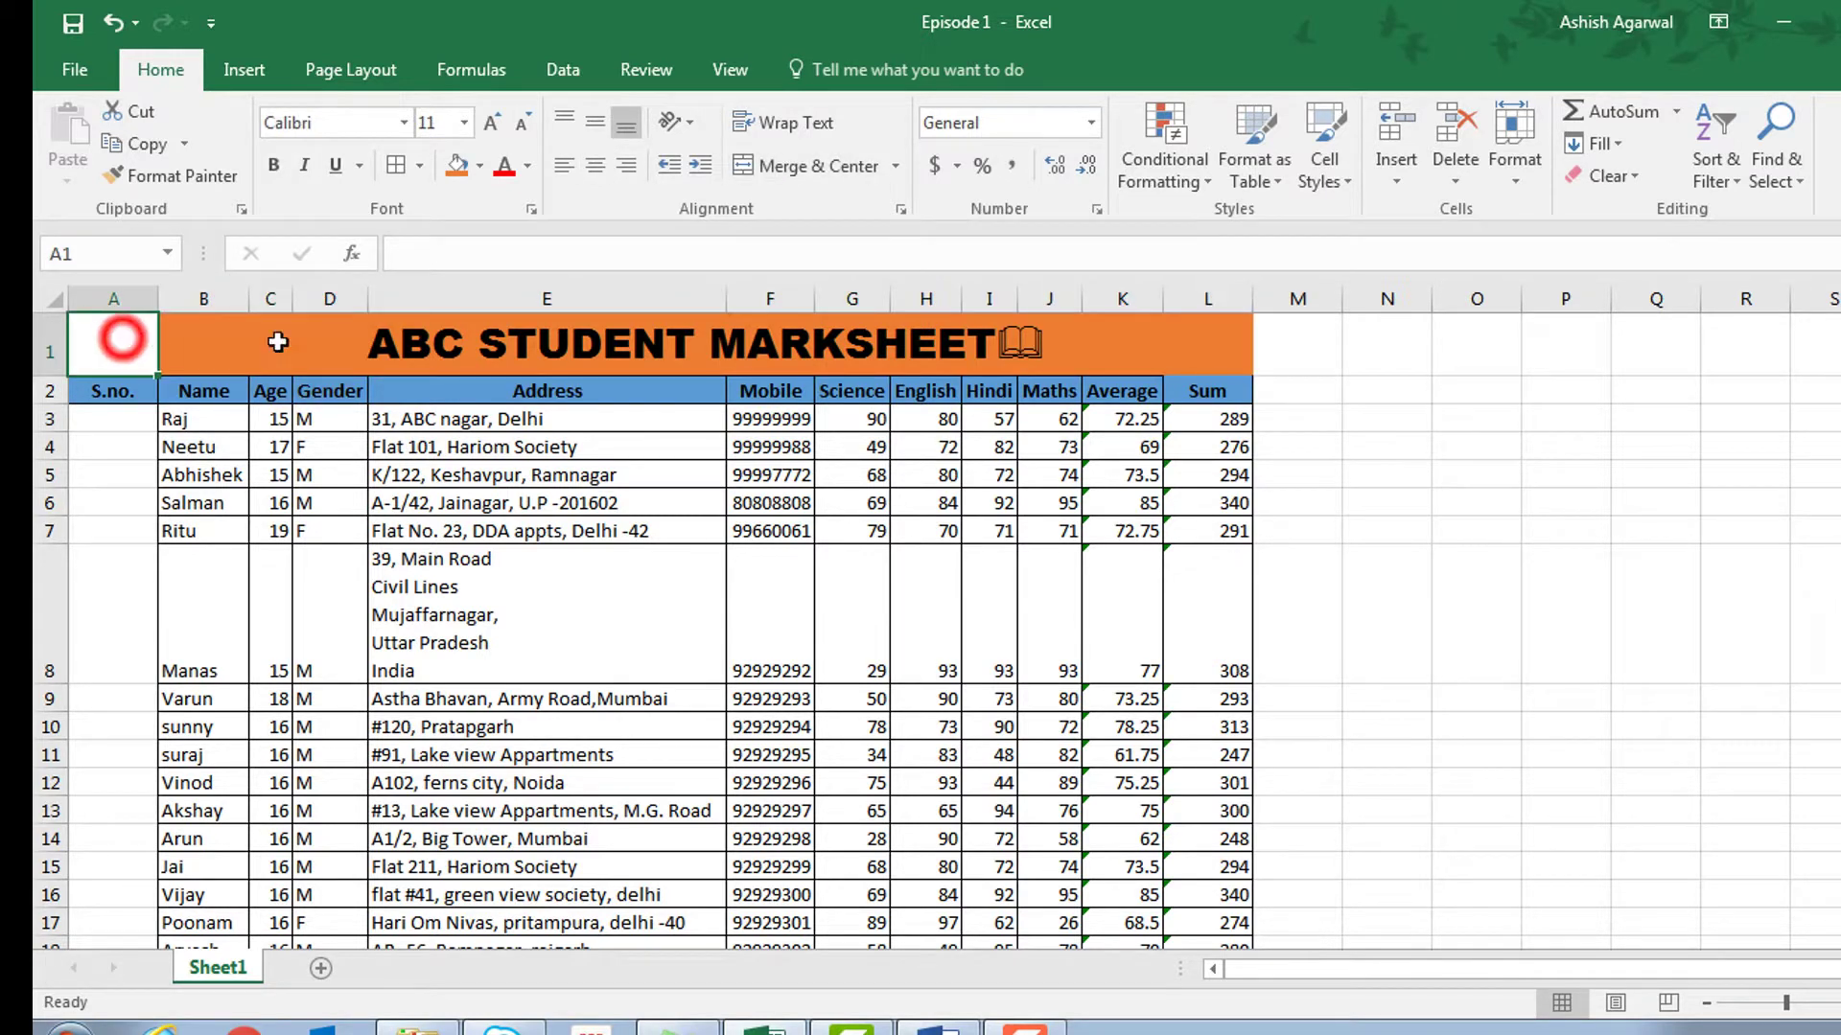
pyautogui.click(340, 342)
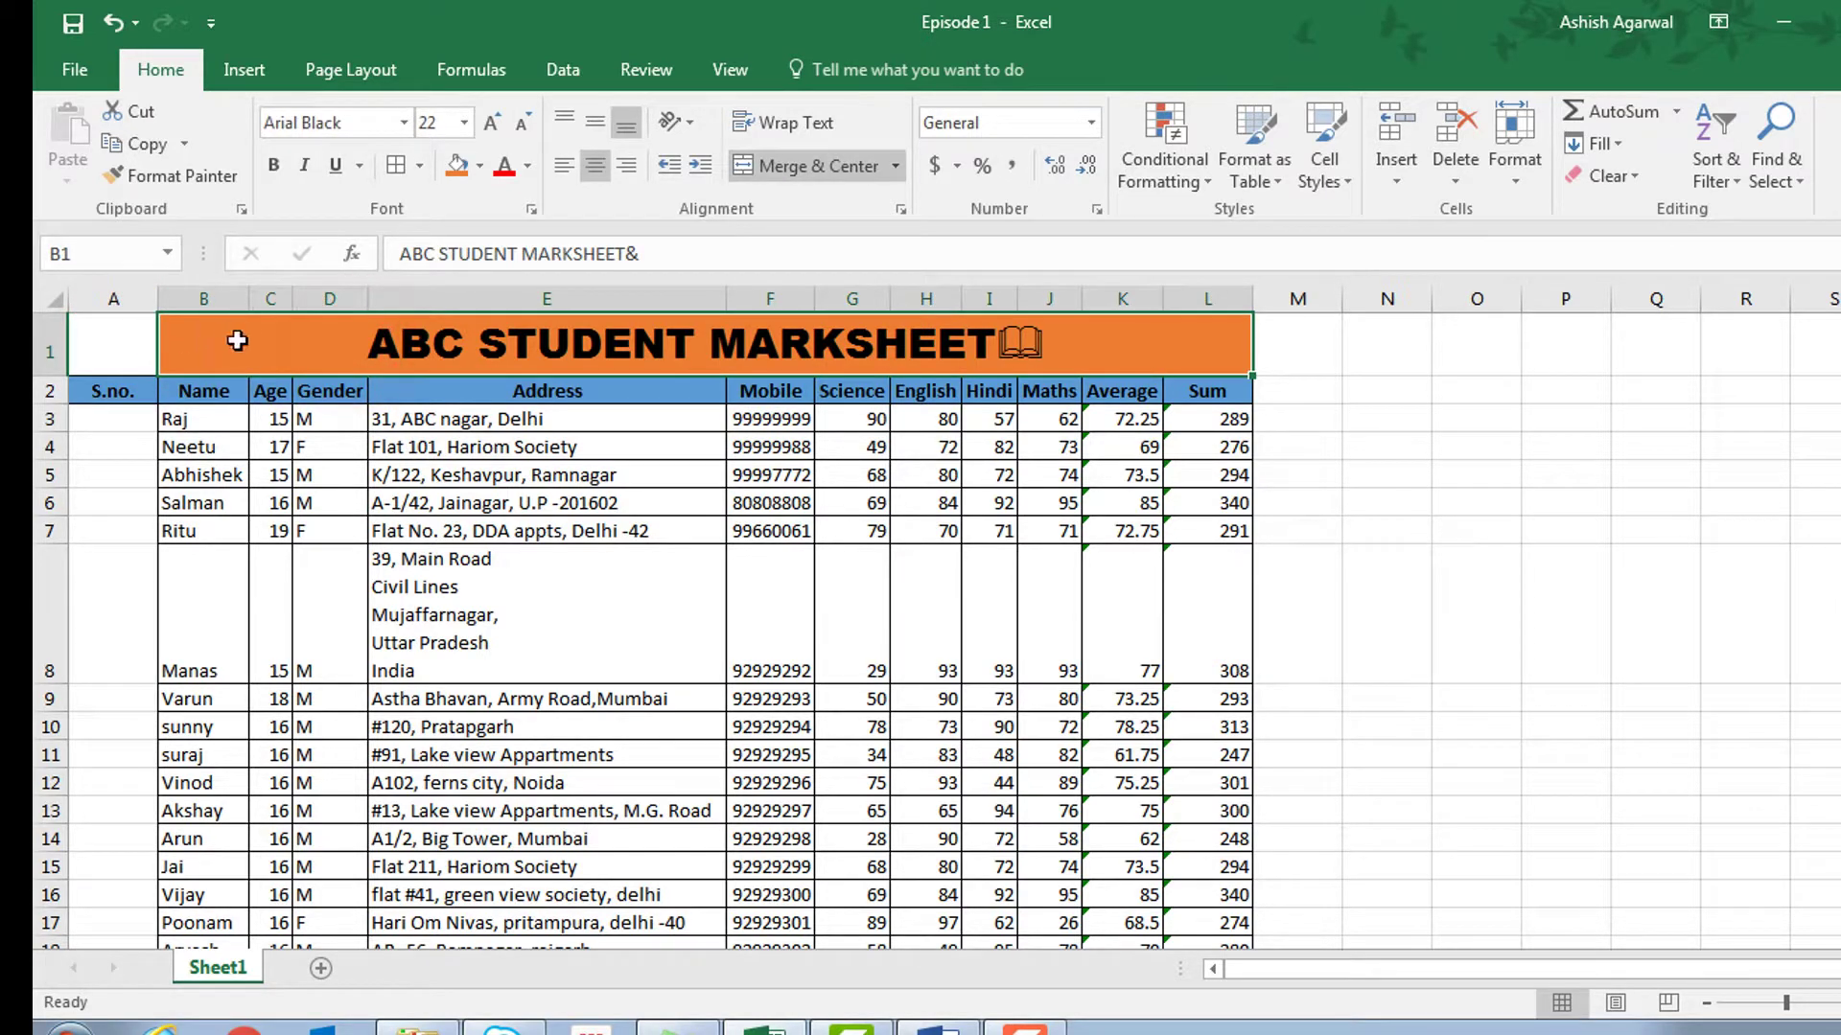
pyautogui.click(360, 345)
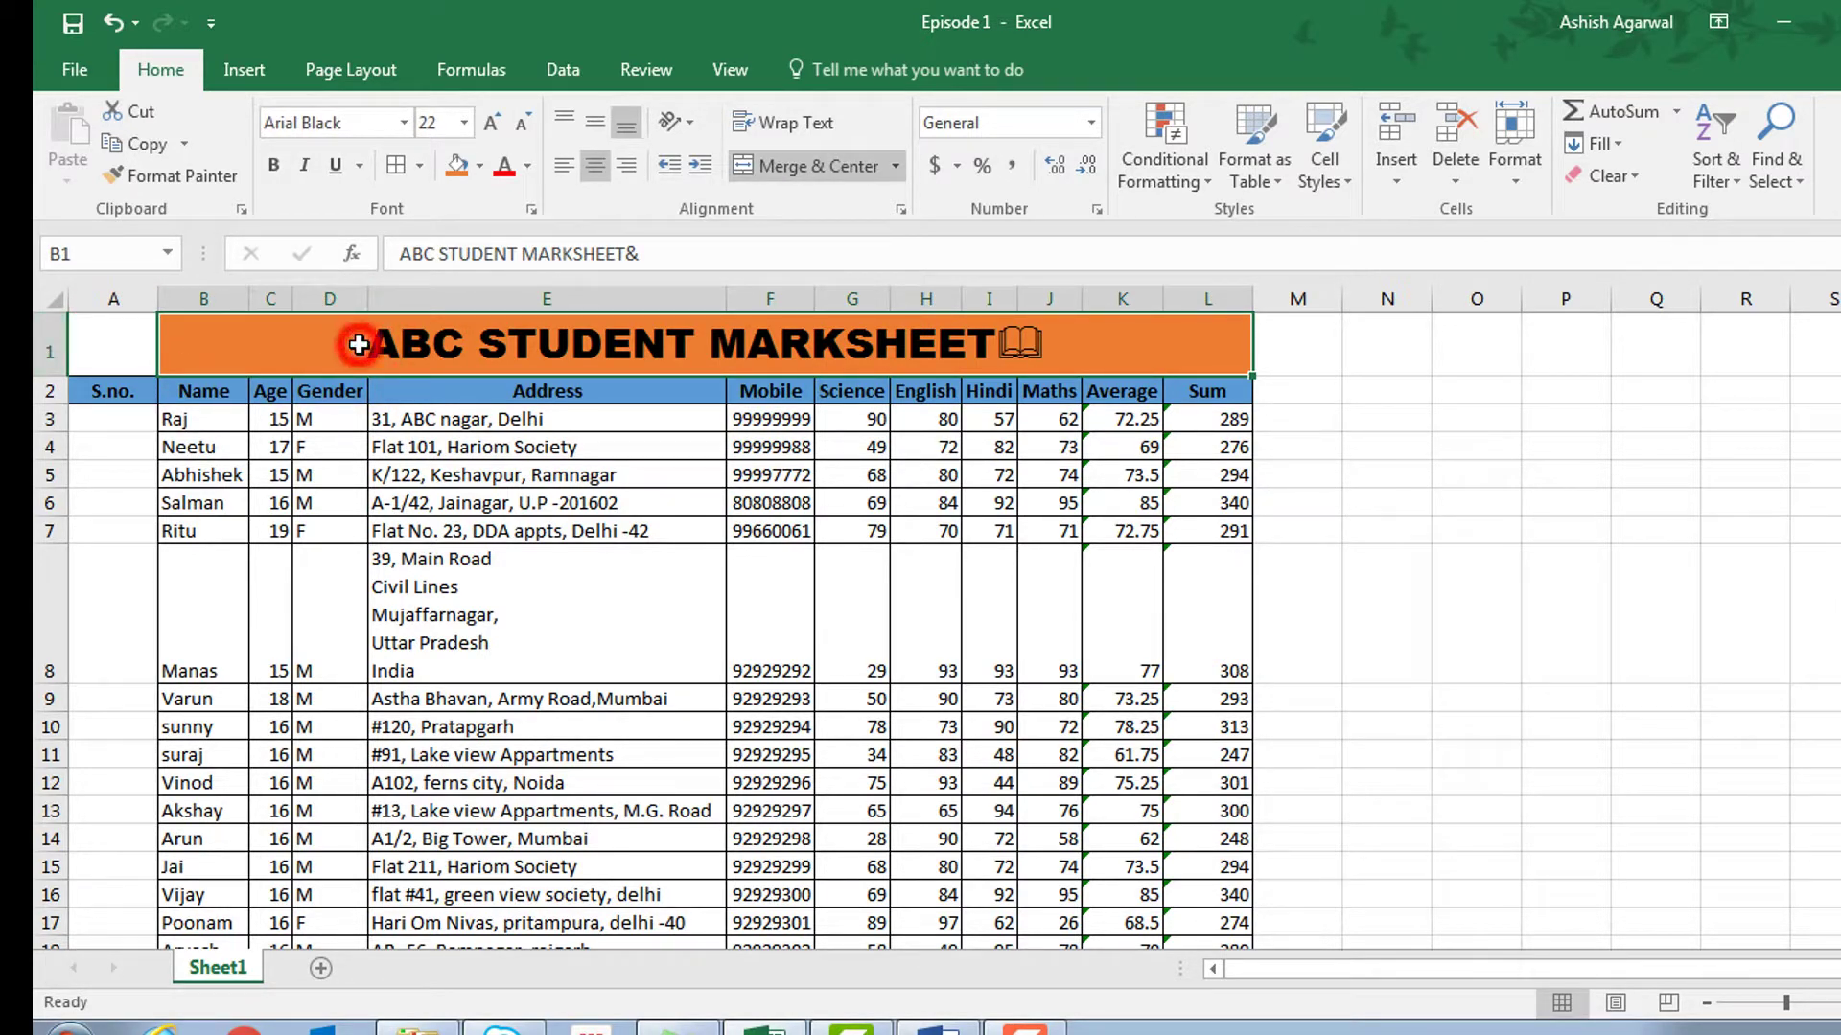
pyautogui.click(897, 168)
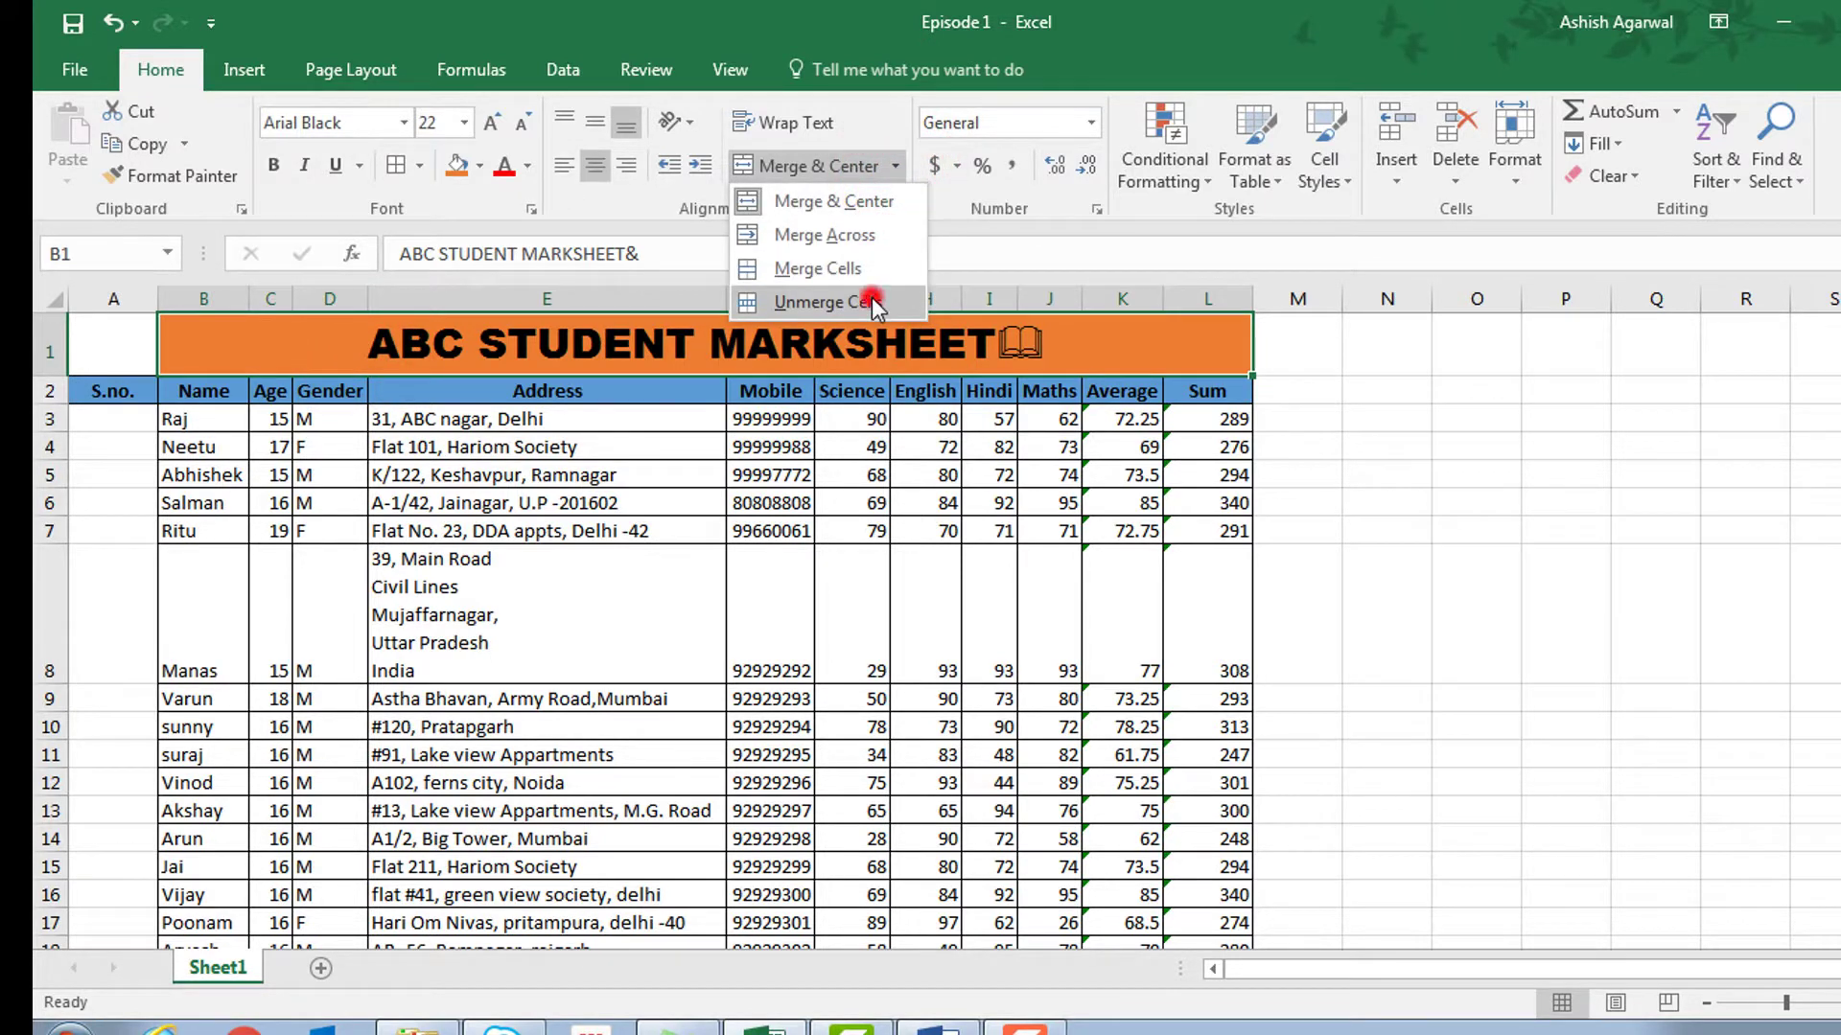
pyautogui.click(871, 298)
pyautogui.click(201, 345)
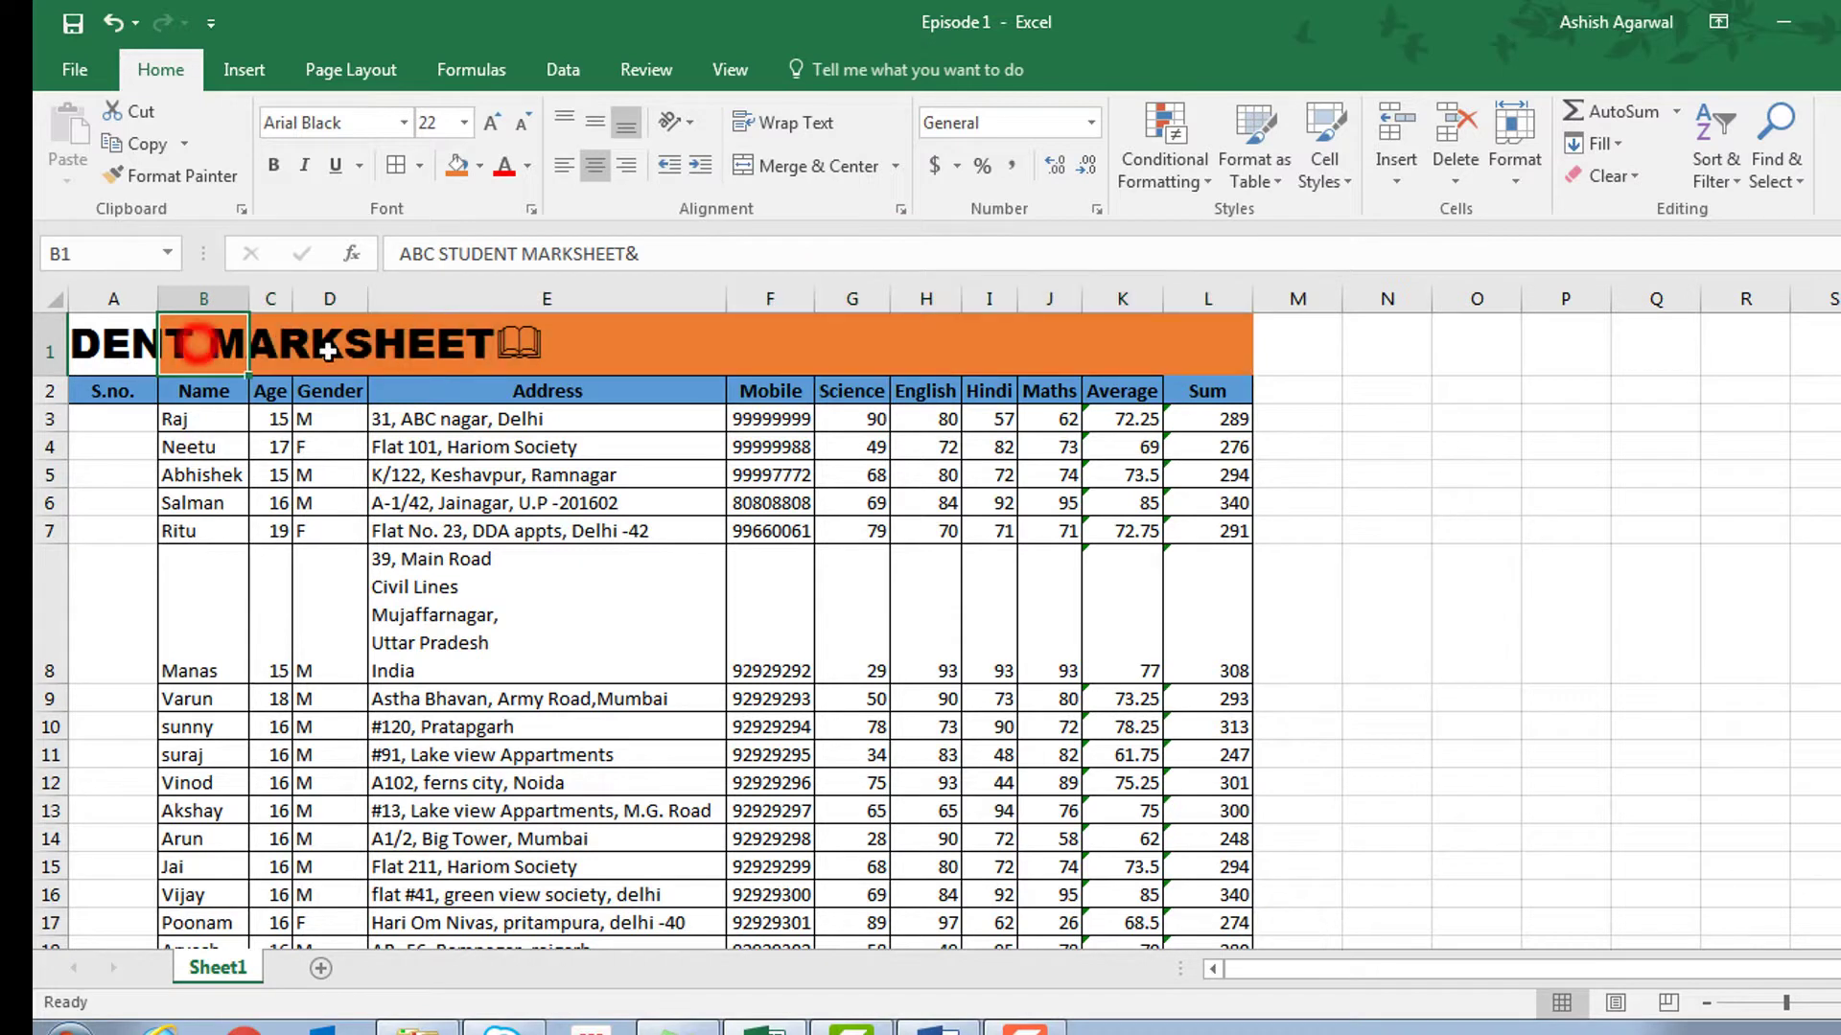
pyautogui.click(330, 347)
pyautogui.click(480, 345)
pyautogui.click(760, 345)
pyautogui.click(842, 345)
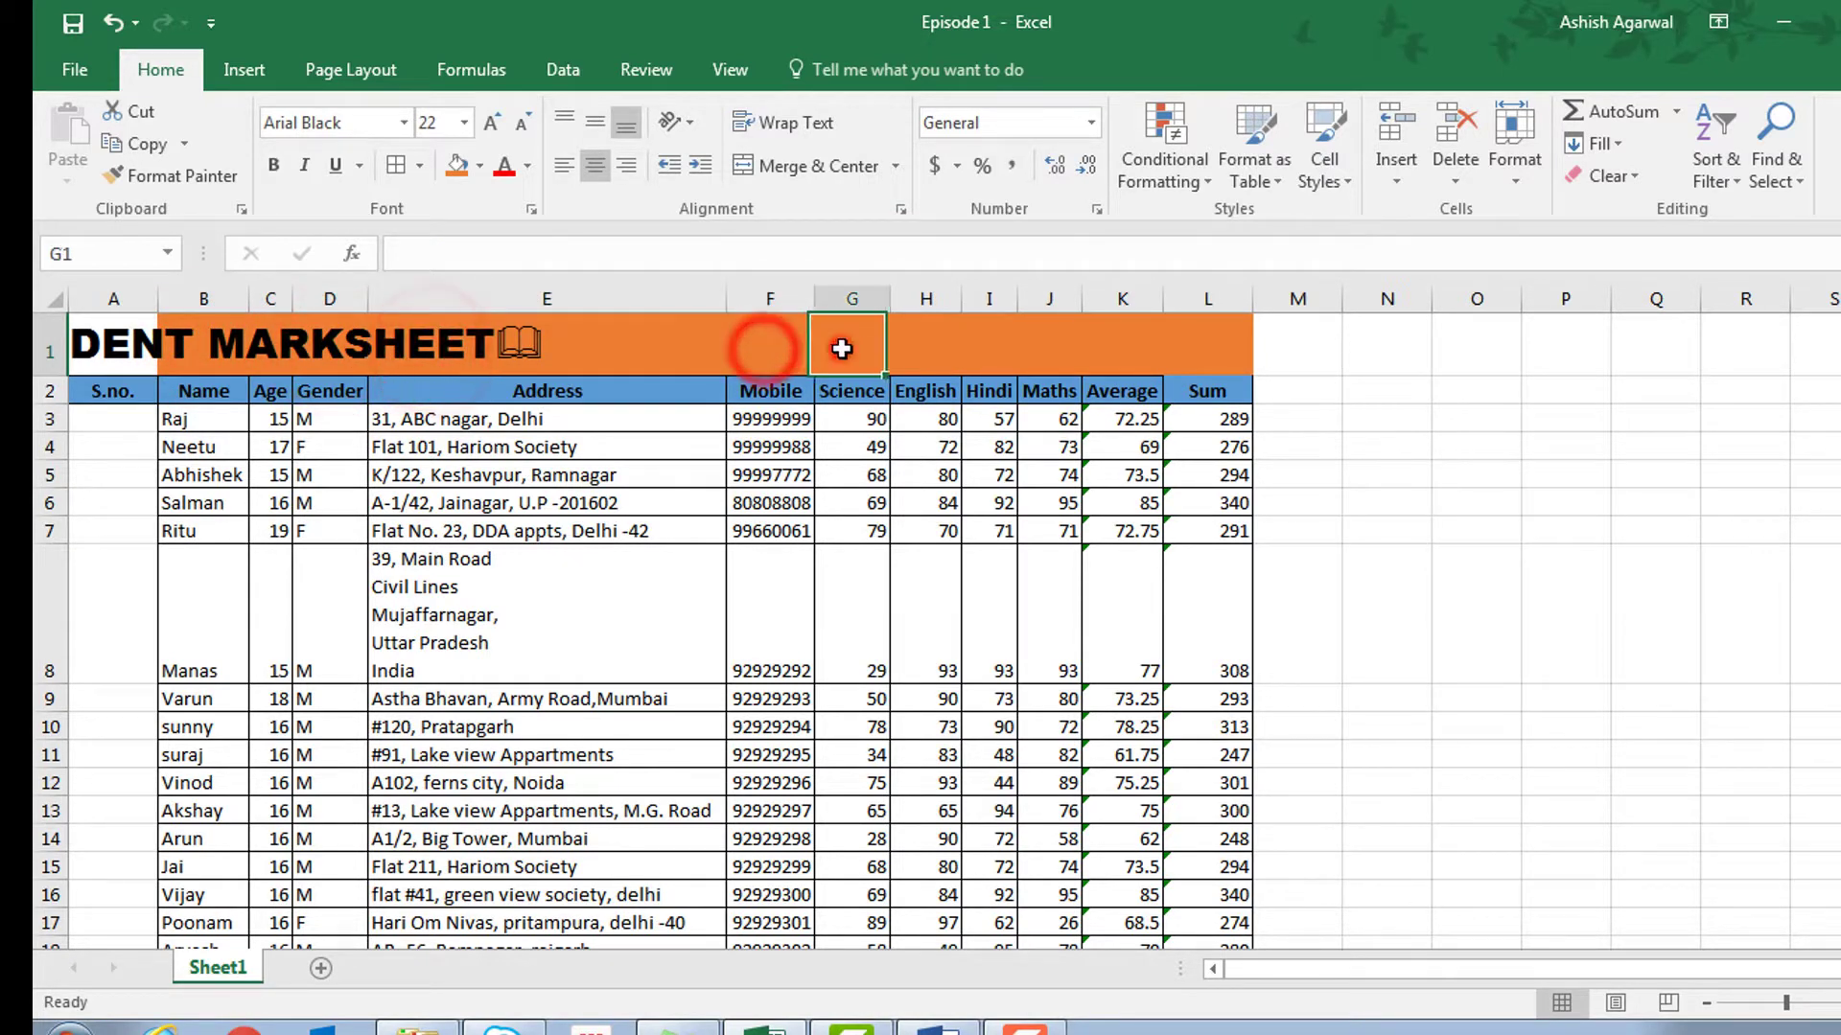
pyautogui.click(946, 348)
# Merge and center the title across A1:L1 so it also spans the S.no. column
pyautogui.moveTo(113, 345); pyautogui.dragTo(1201, 358)
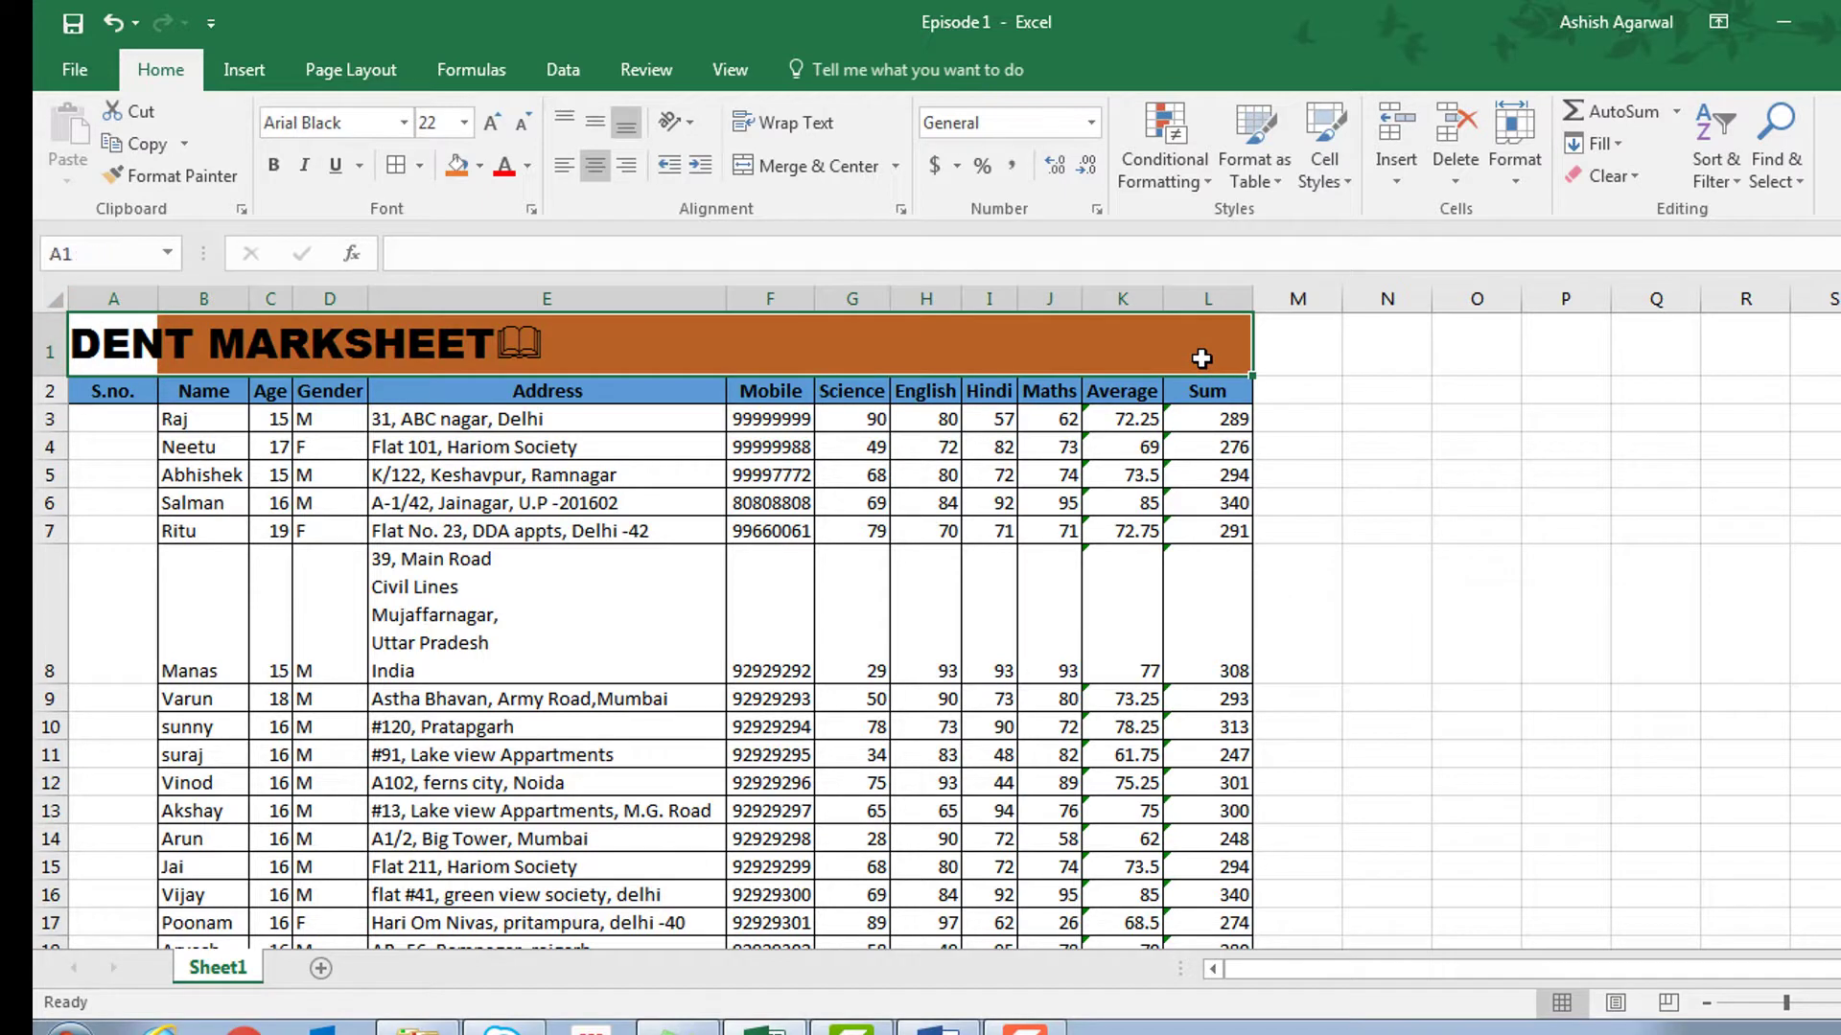
pyautogui.click(898, 175)
pyautogui.click(872, 197)
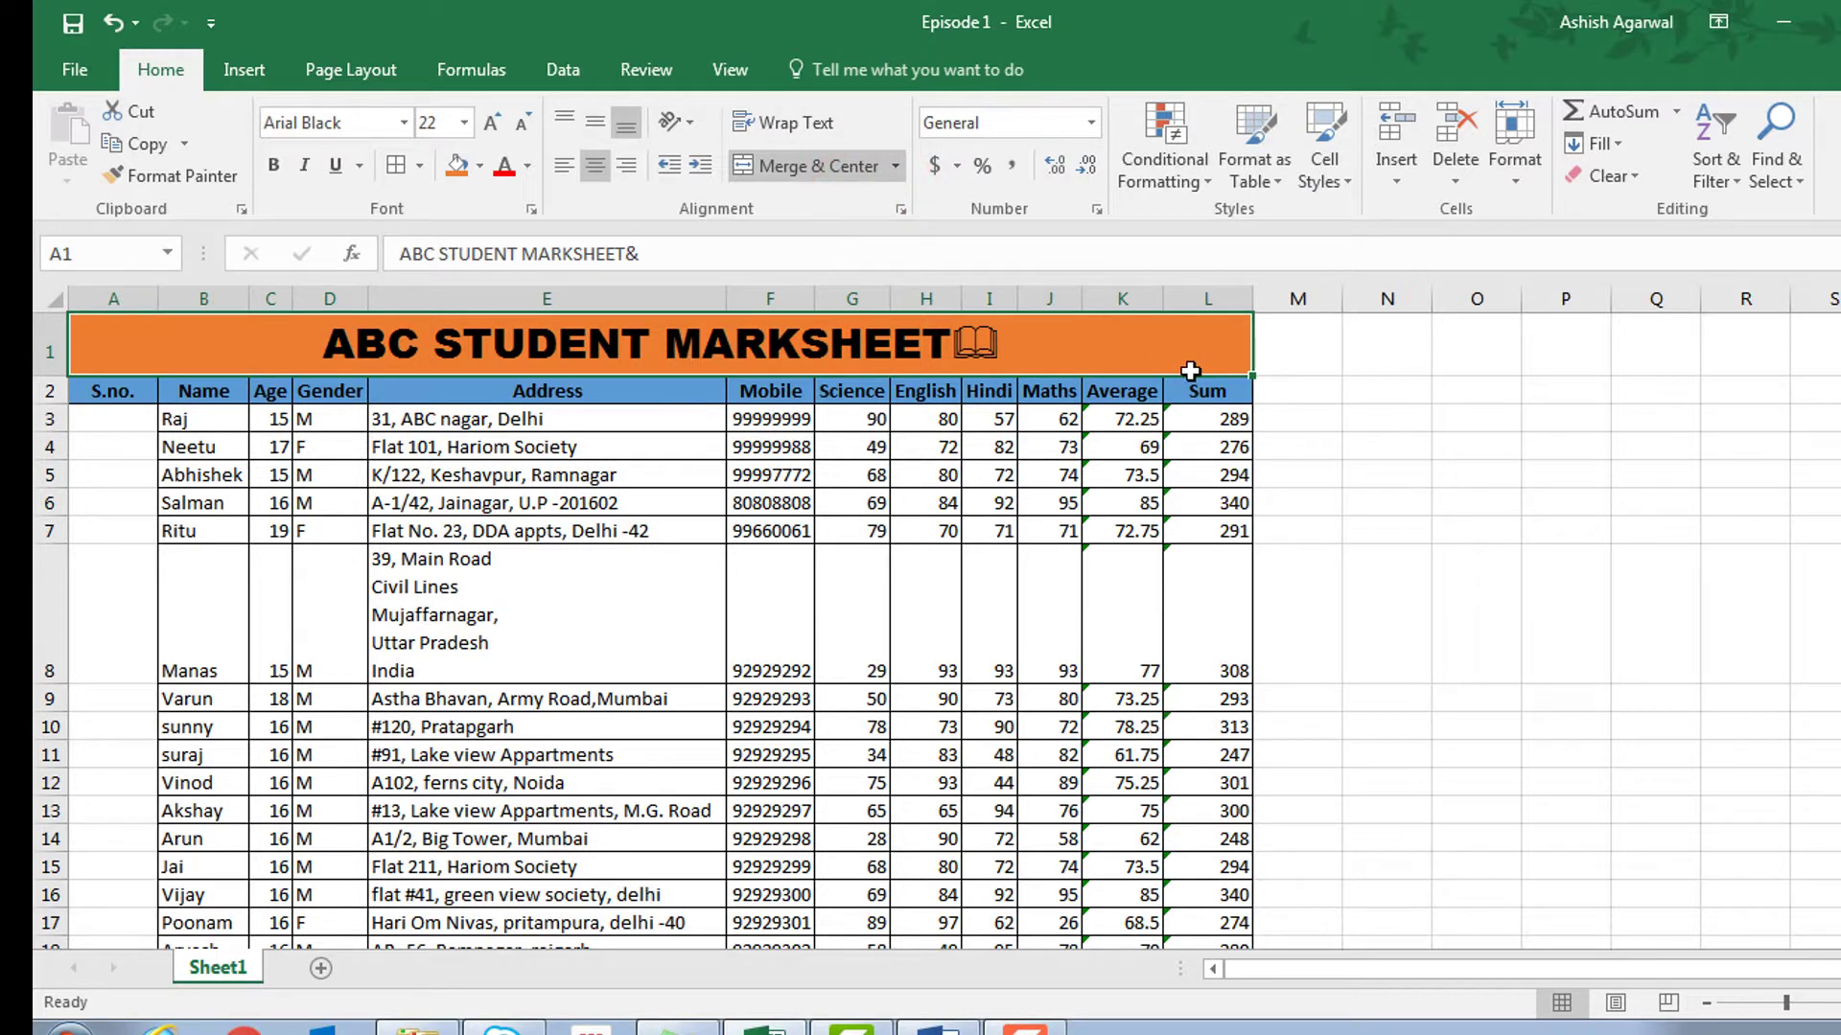
# Enter 1 in A3 as the first serial number and autofill it down to A21
pyautogui.click(131, 416)
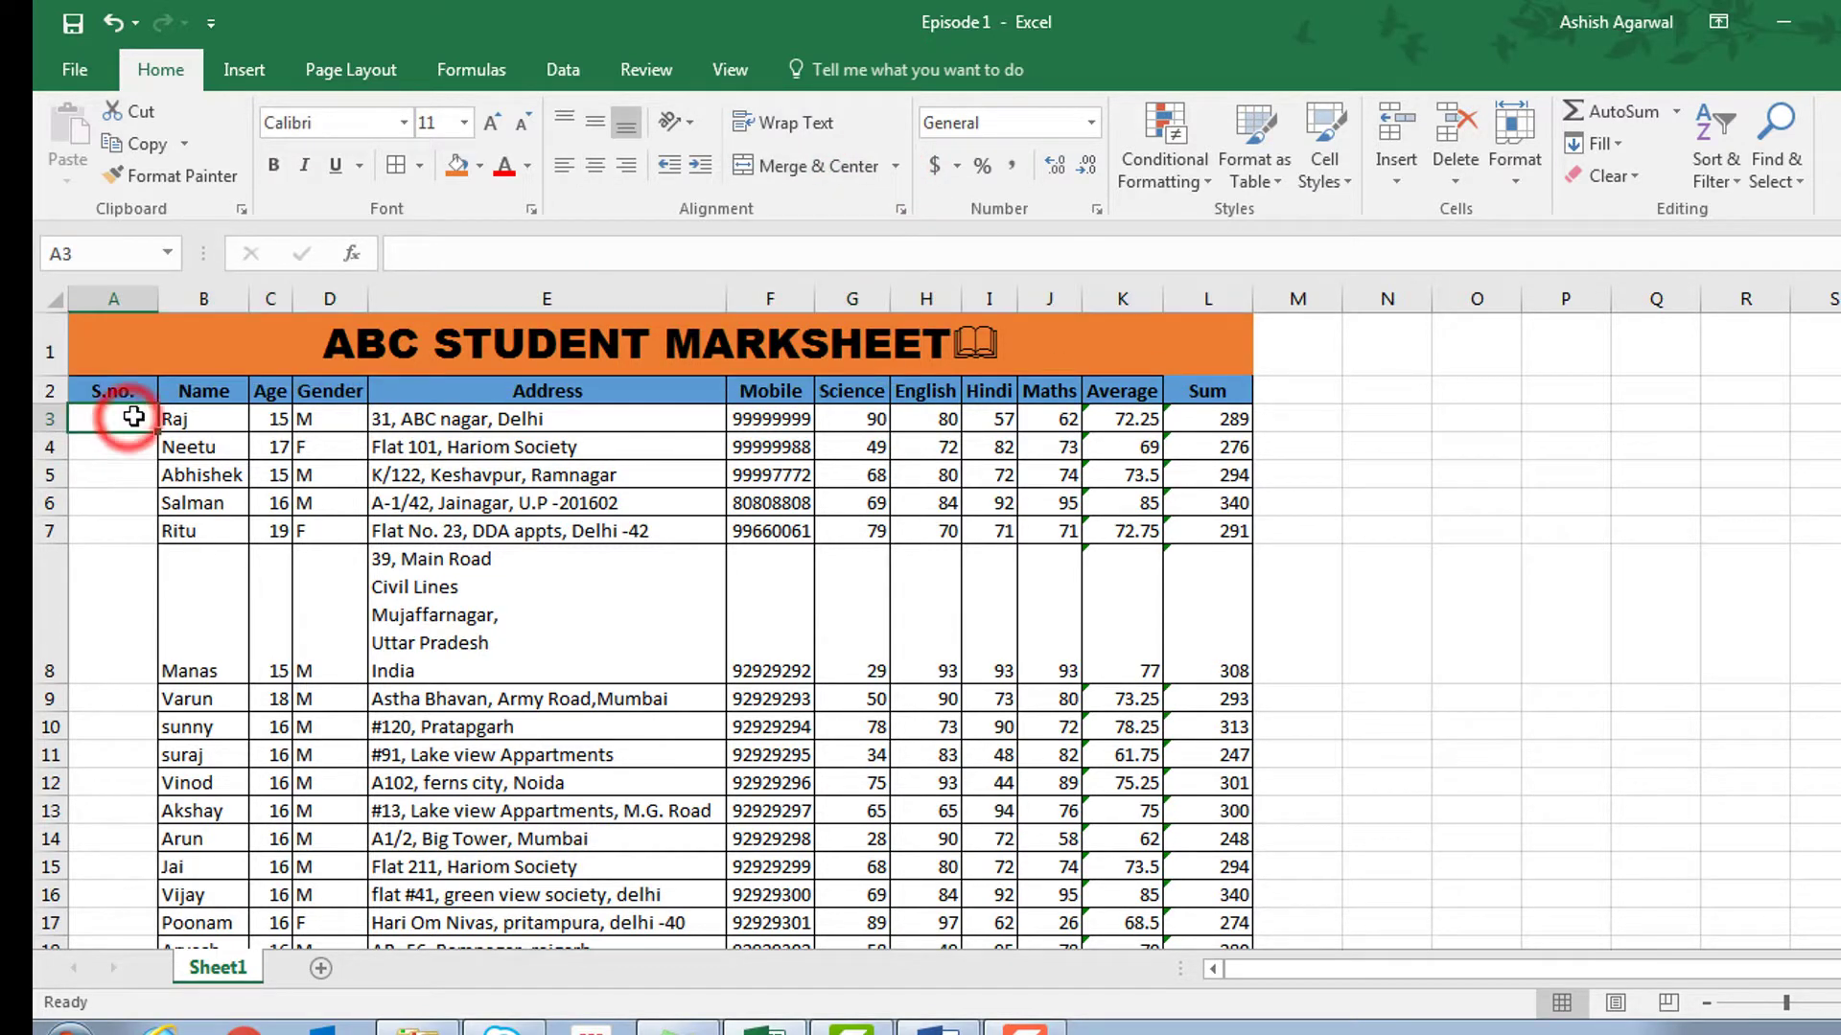
pyautogui.write('1')
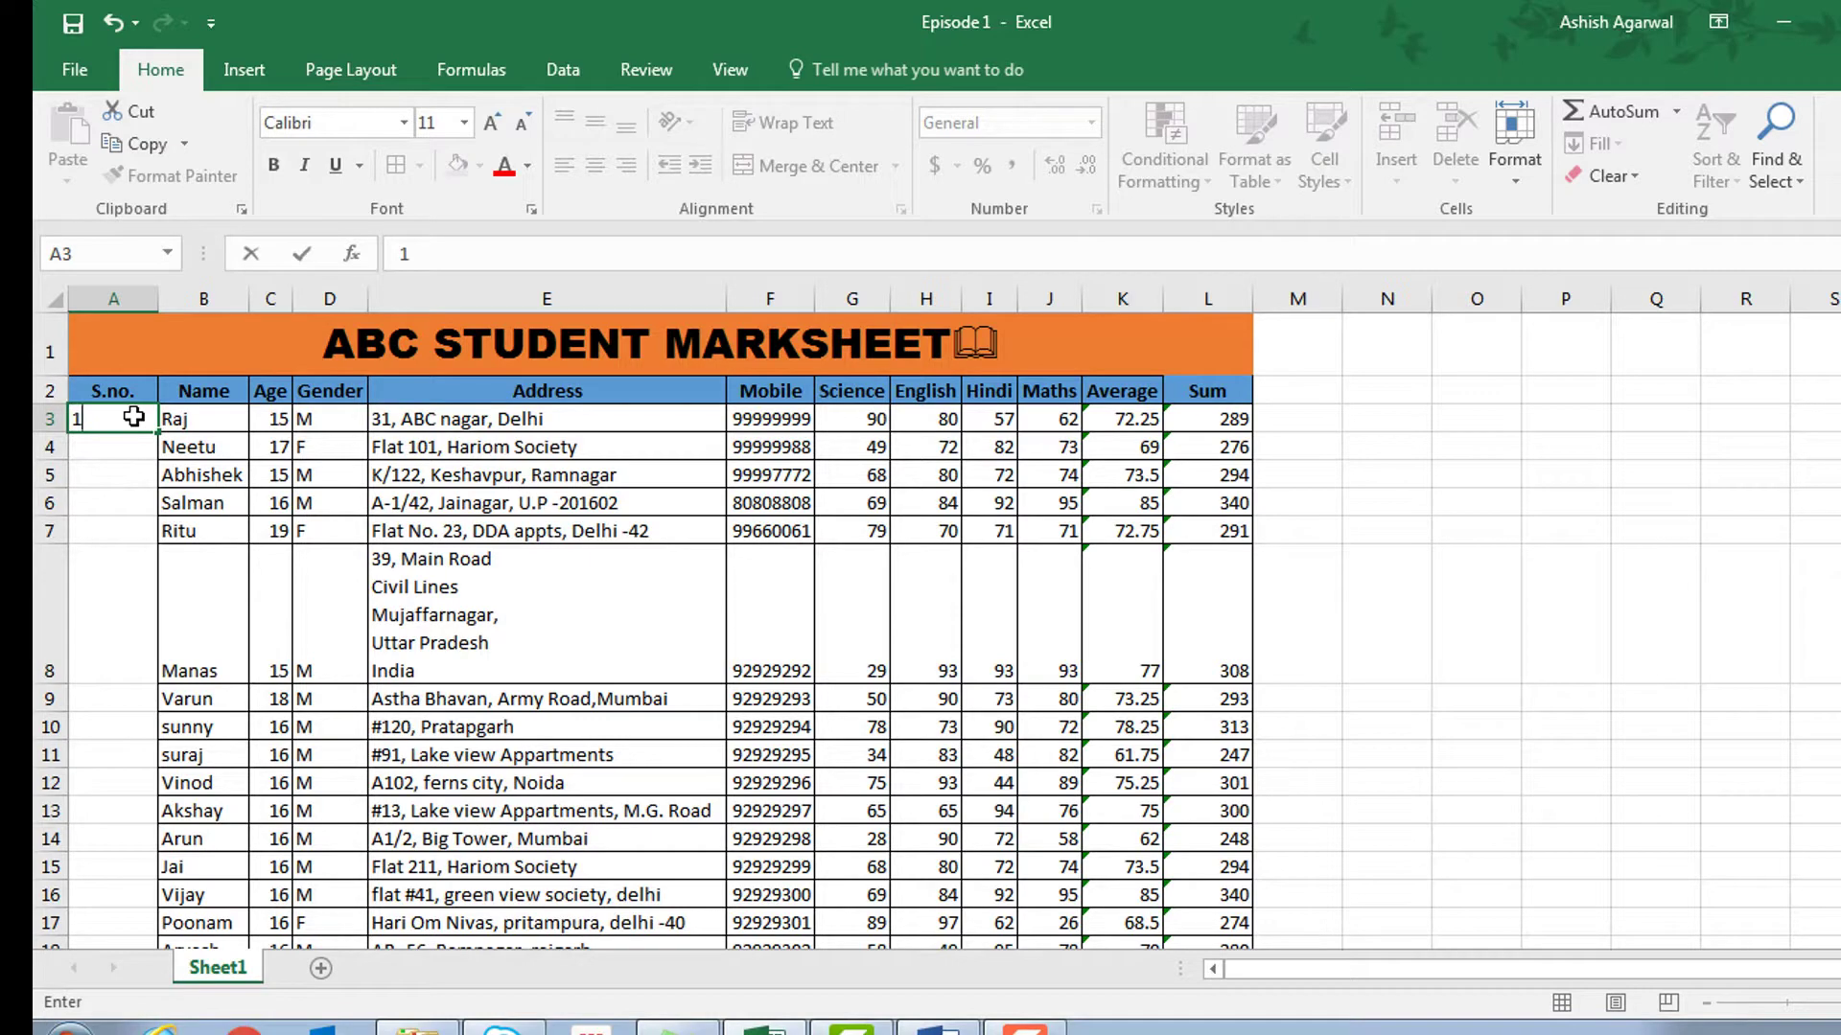
pyautogui.press('Return')
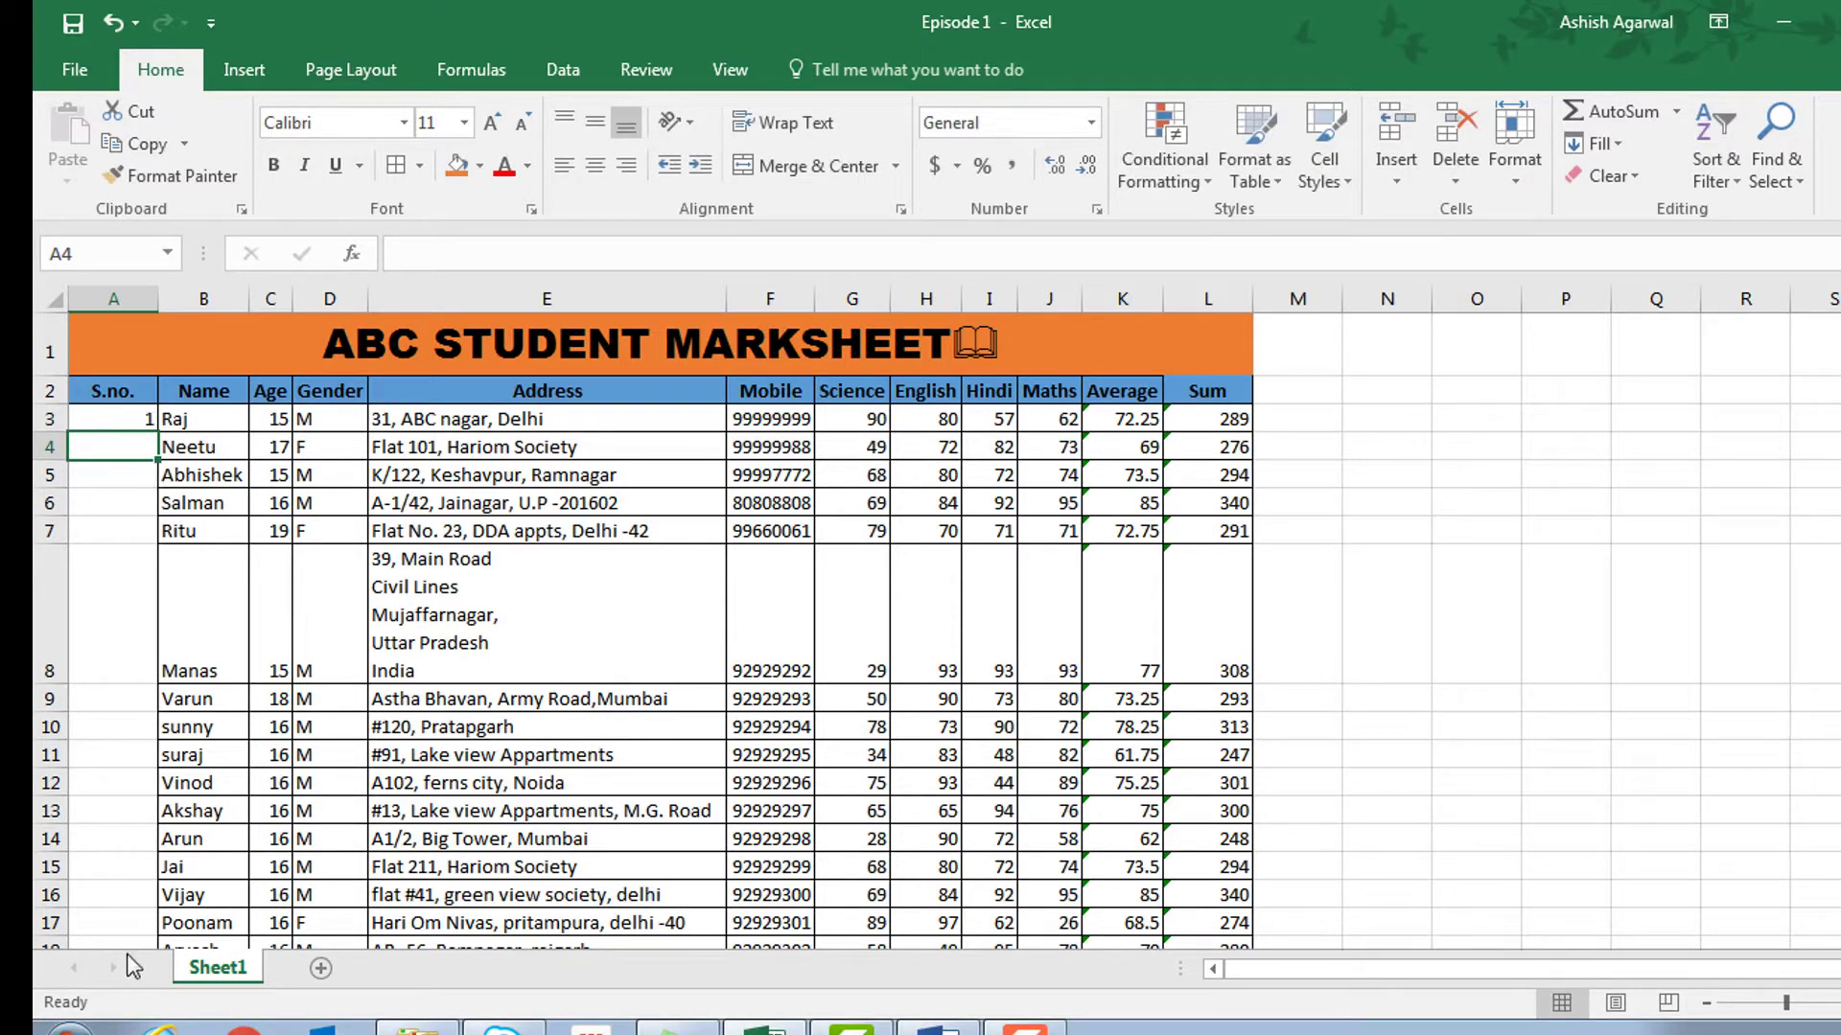
pyautogui.scroll(-4, 124, 575)
pyautogui.scroll(4, 123, 613)
pyautogui.click(121, 418)
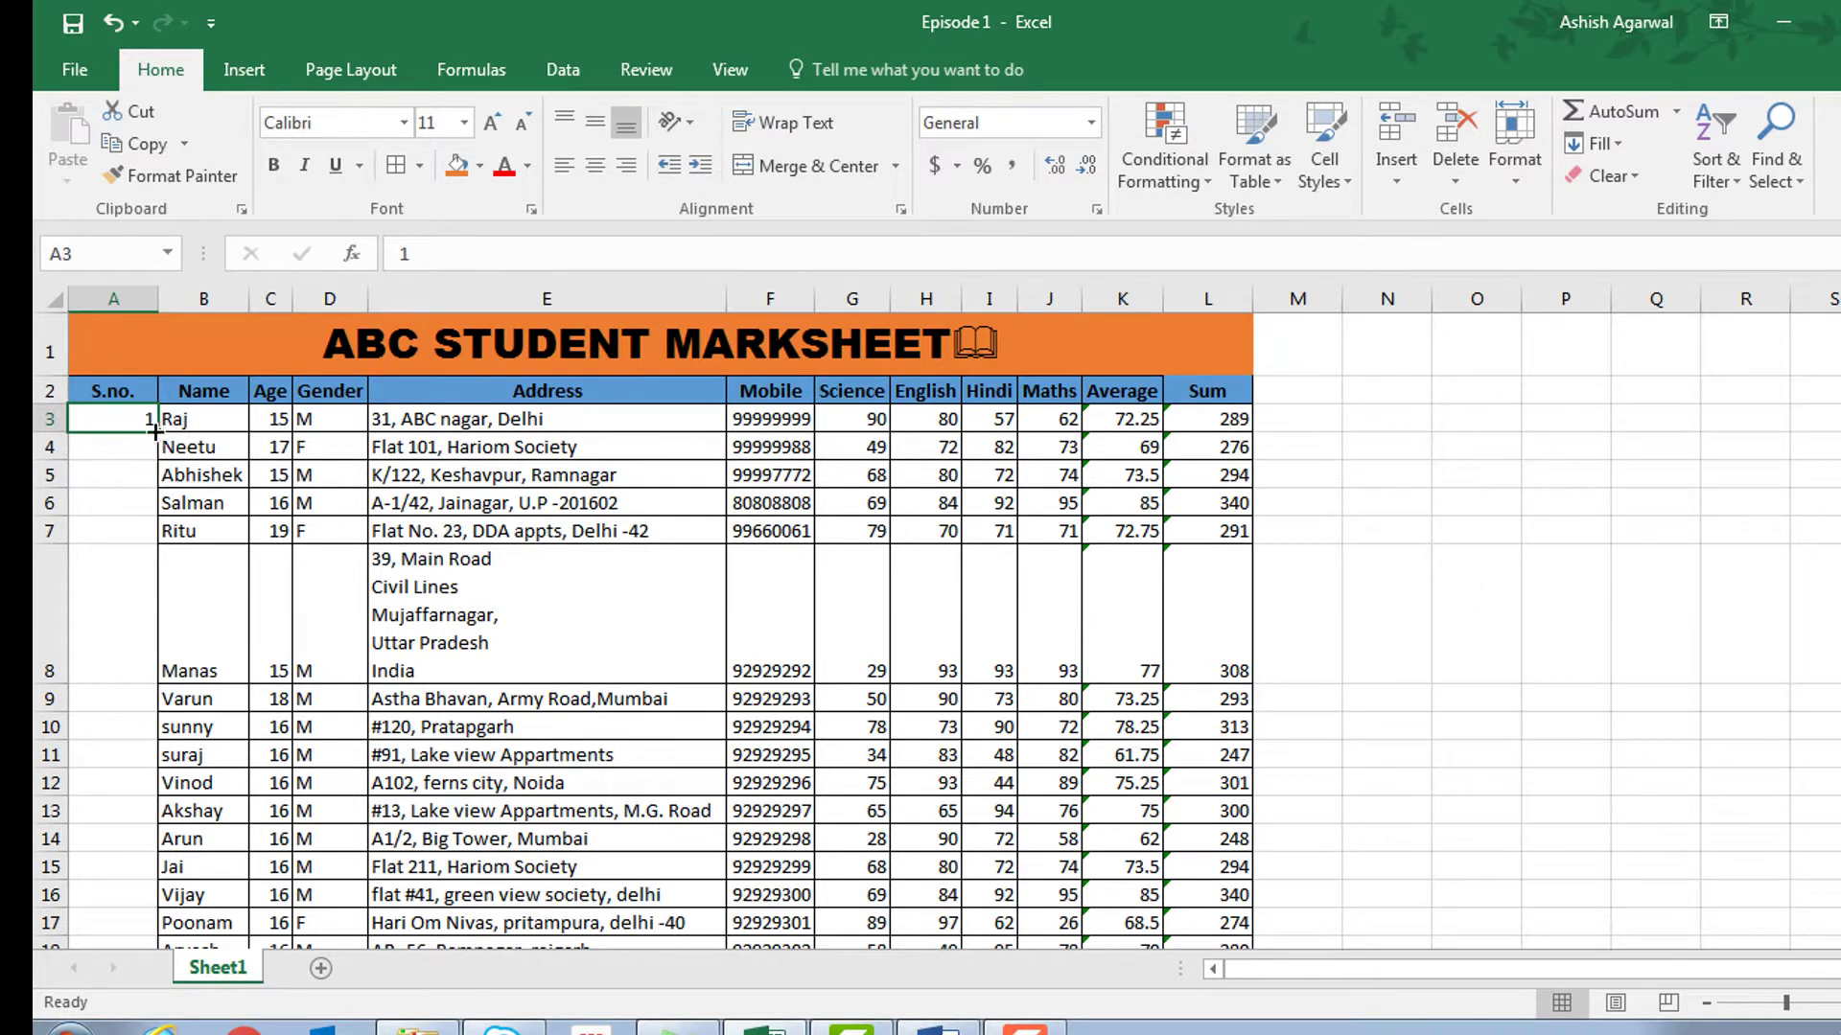
pyautogui.moveTo(156, 432); pyautogui.dragTo(131, 906)
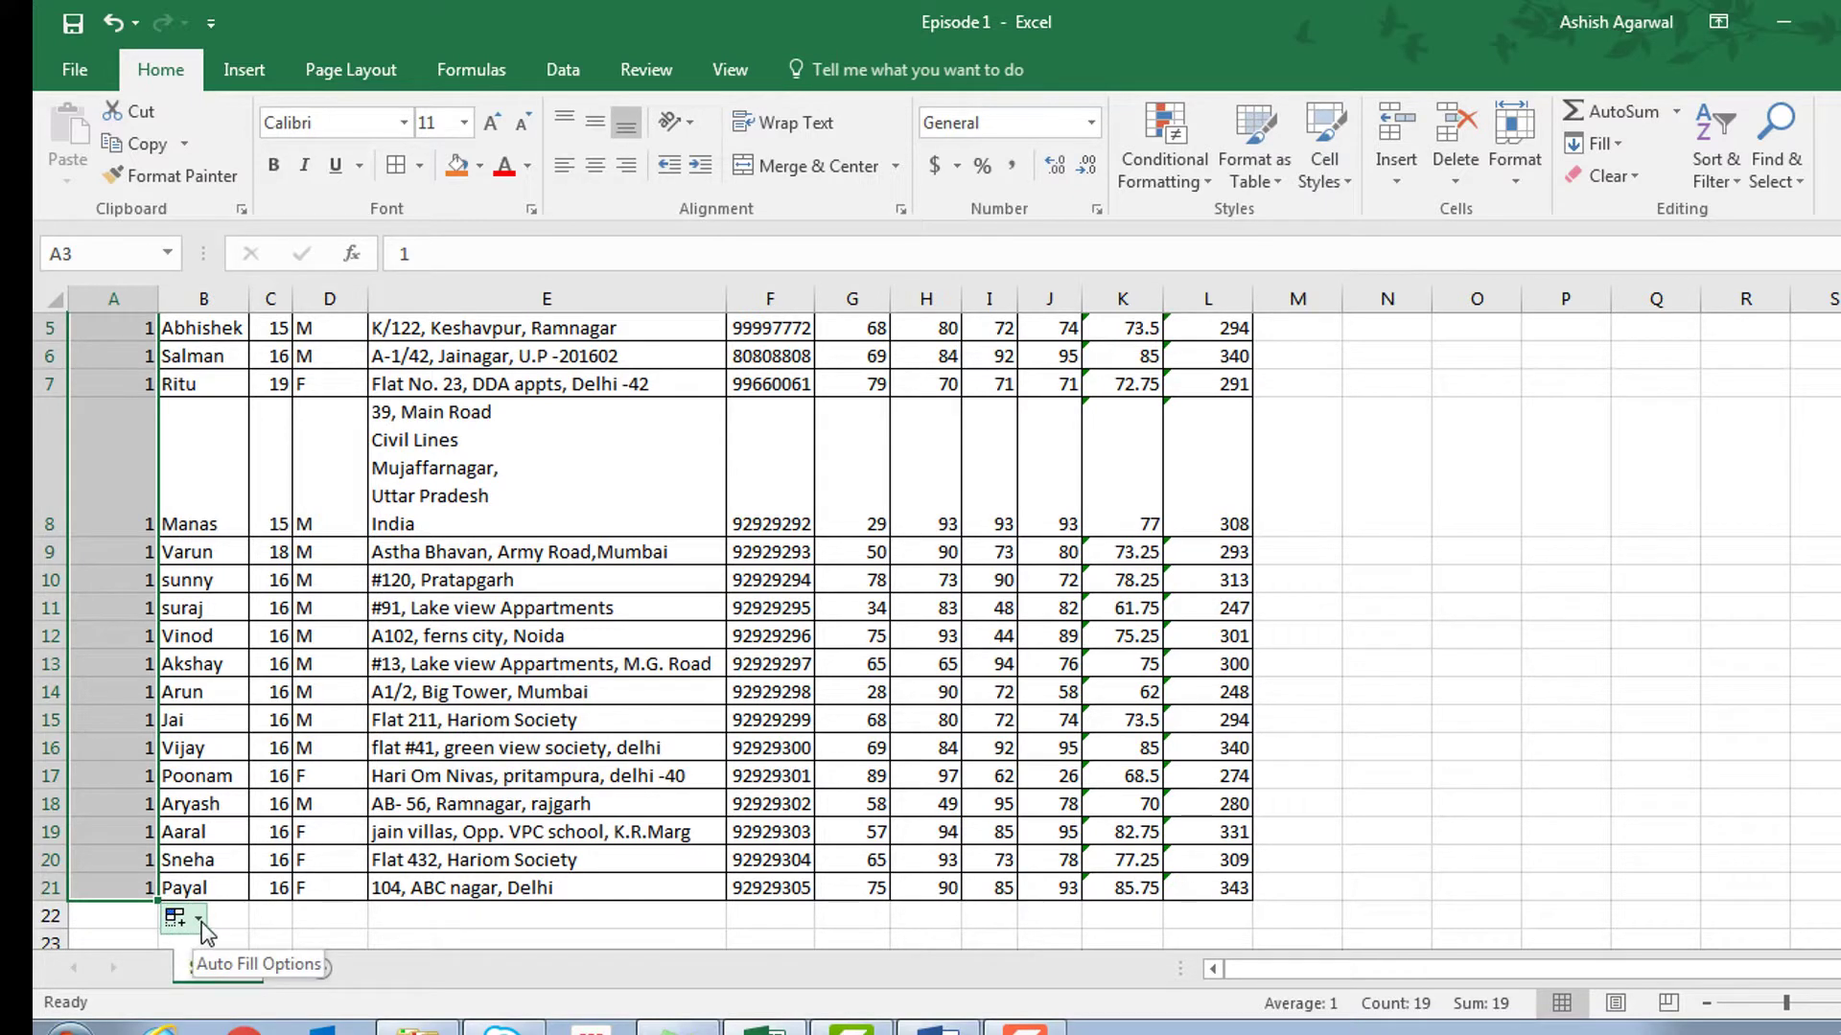
# Change the autofill of A3:A21 to Fill Series so the serial numbers run from 1 to 19
pyautogui.click(200, 920)
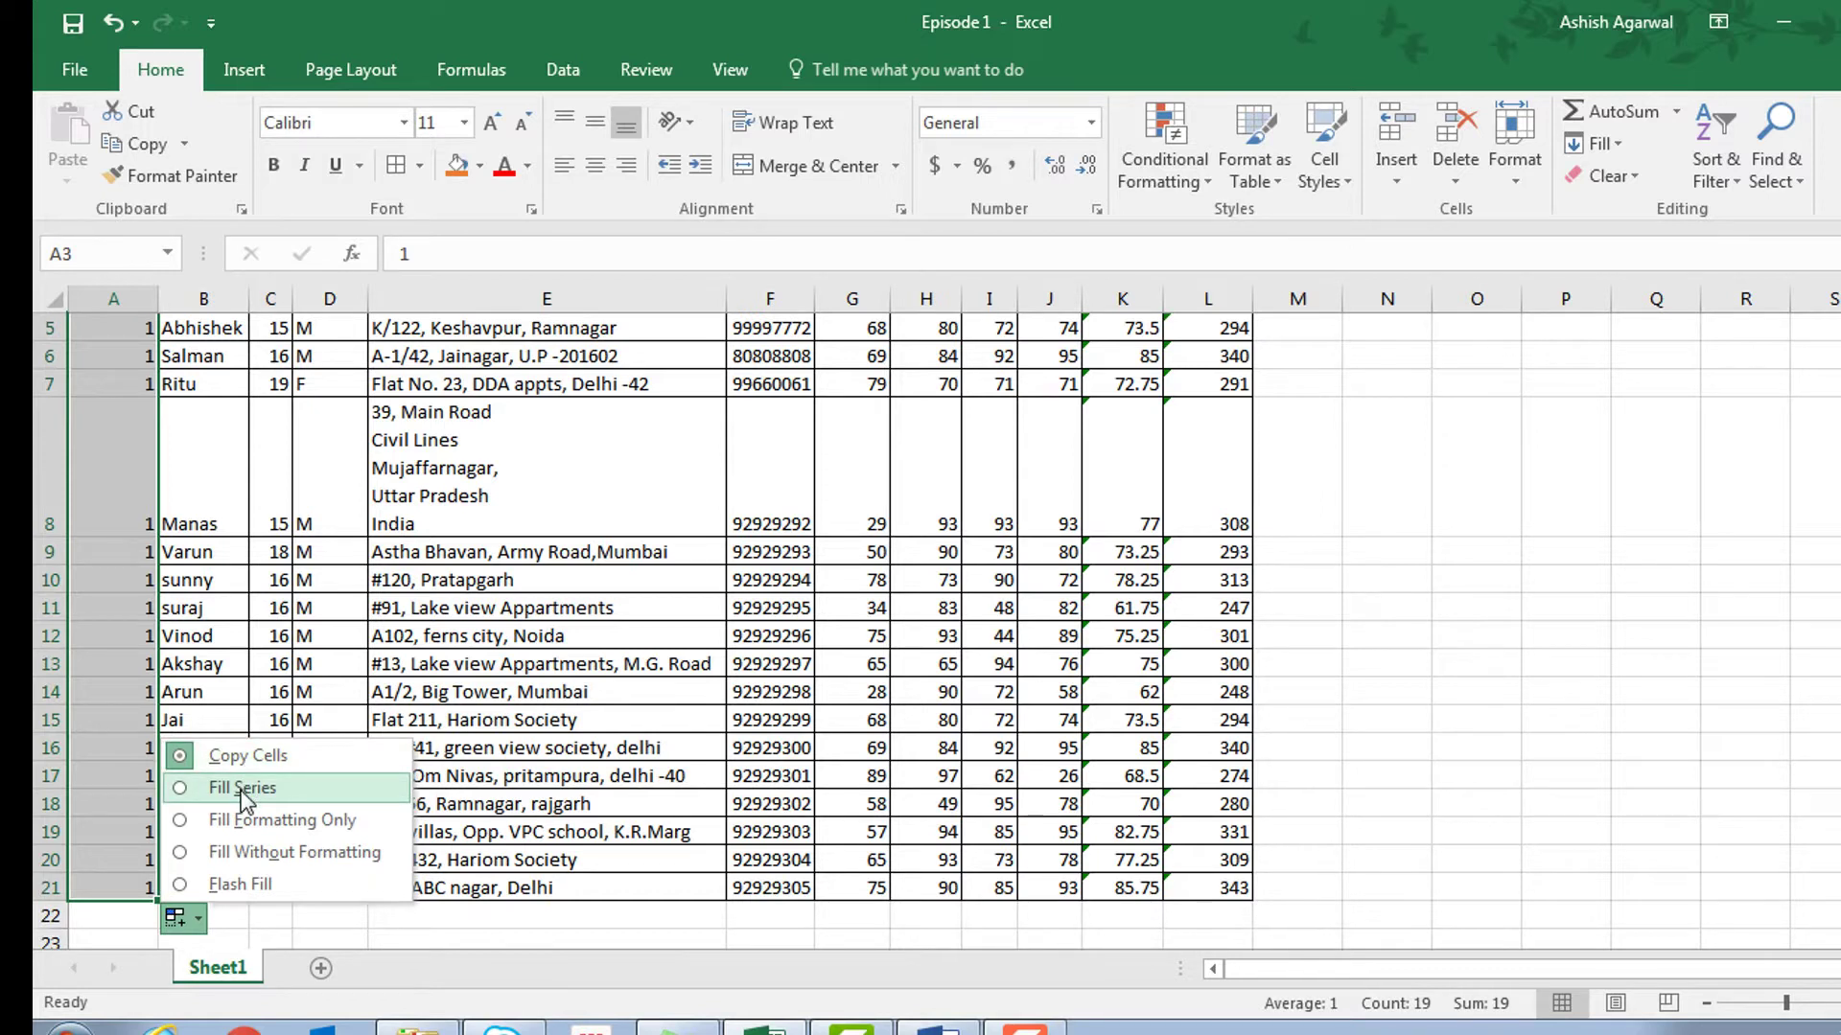
pyautogui.click(245, 789)
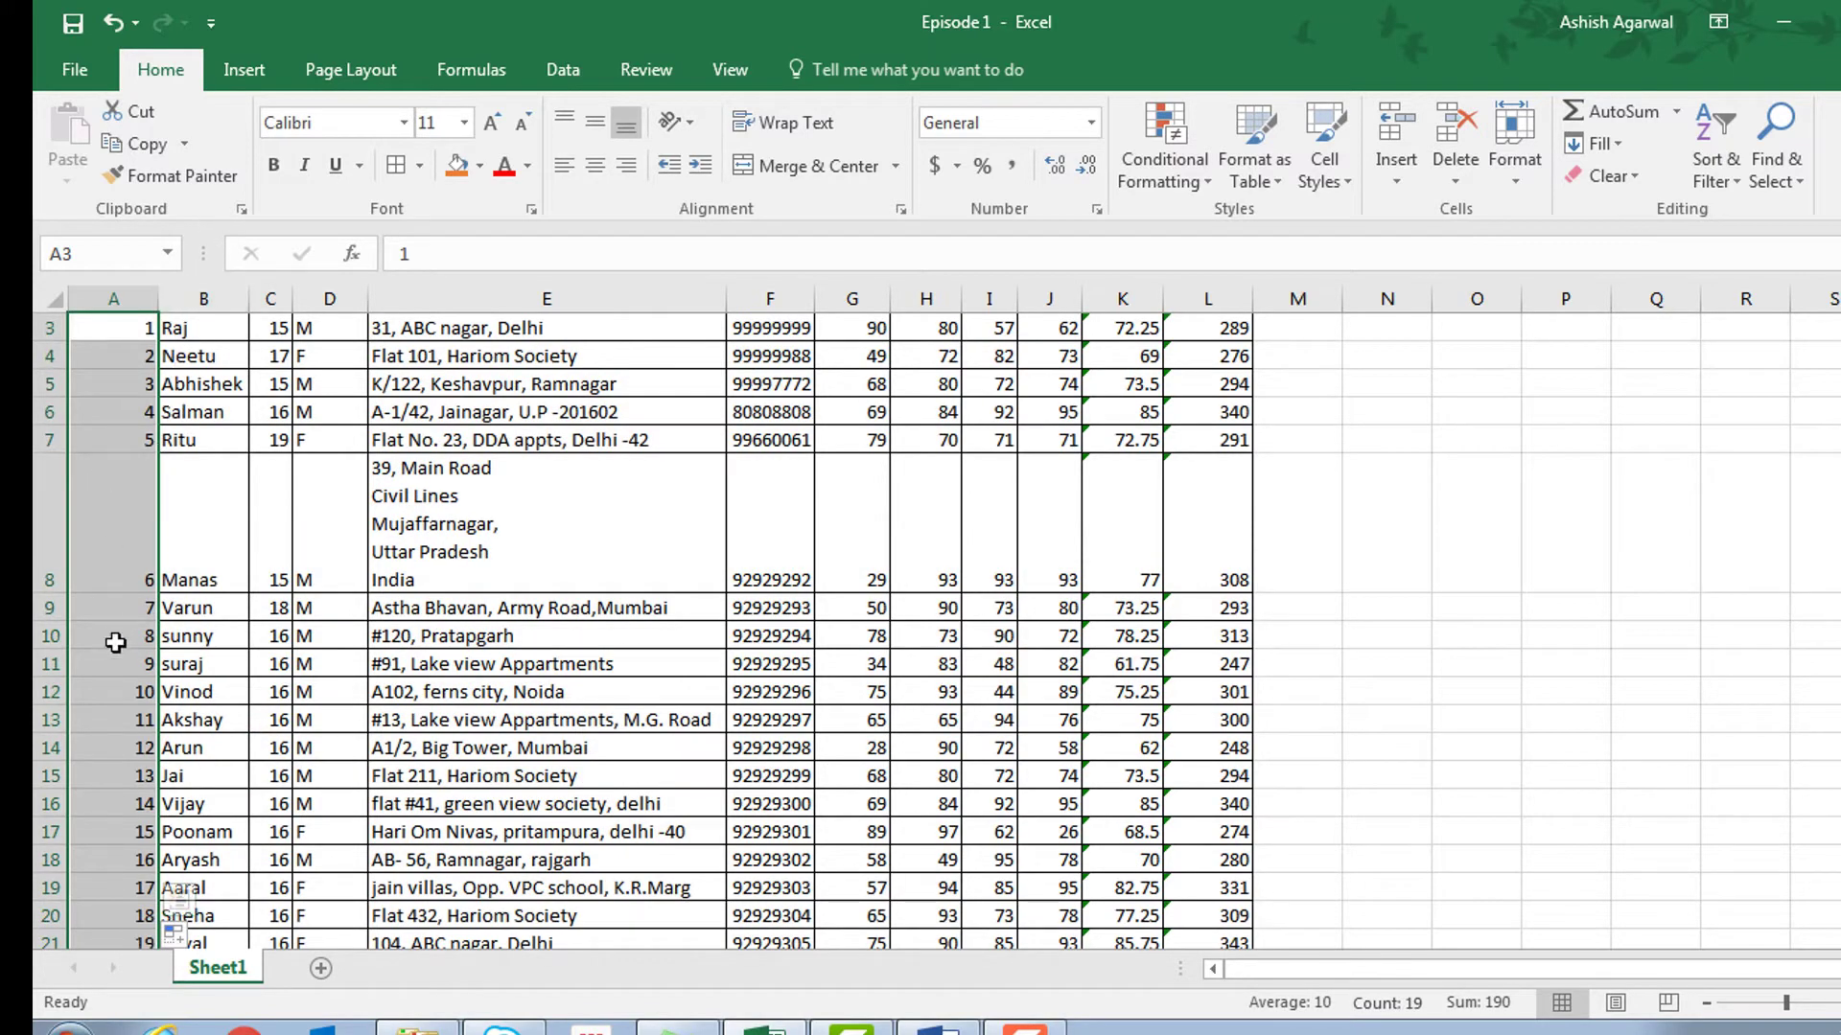
pyautogui.scroll(-3, 115, 671)
pyautogui.scroll(3, 113, 677)
pyautogui.scroll(1, 113, 677)
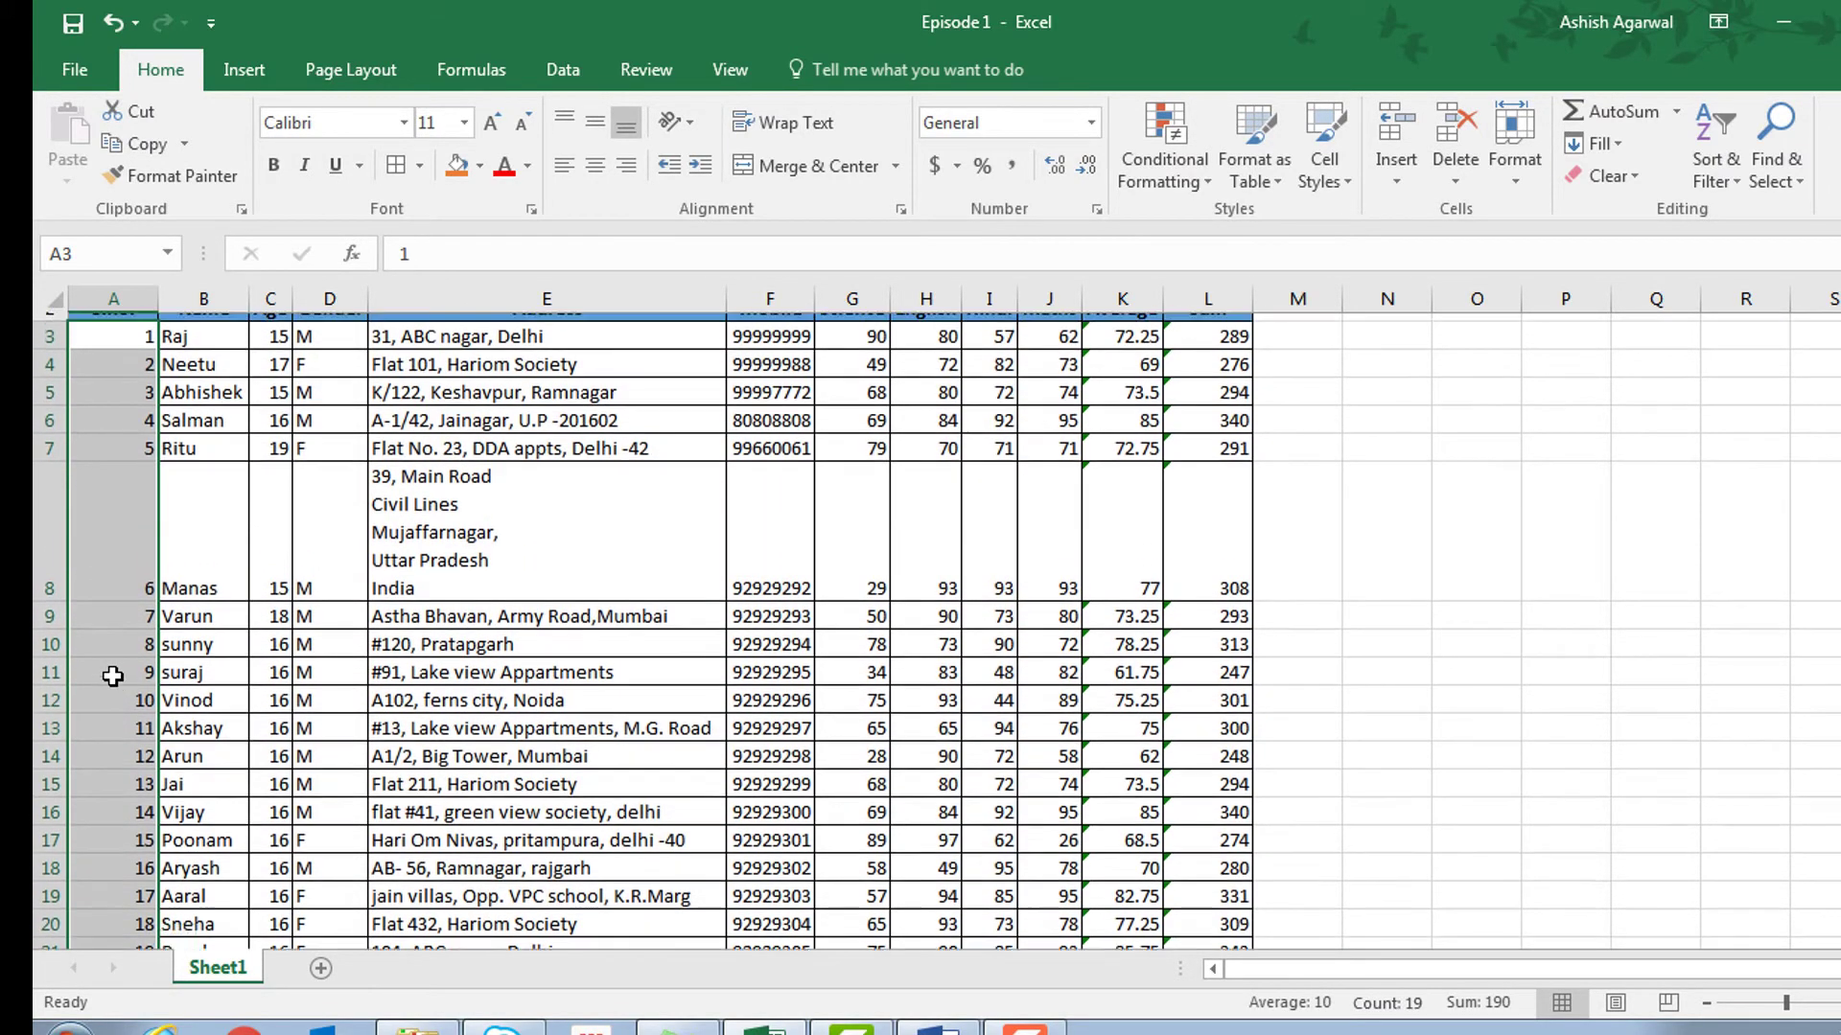